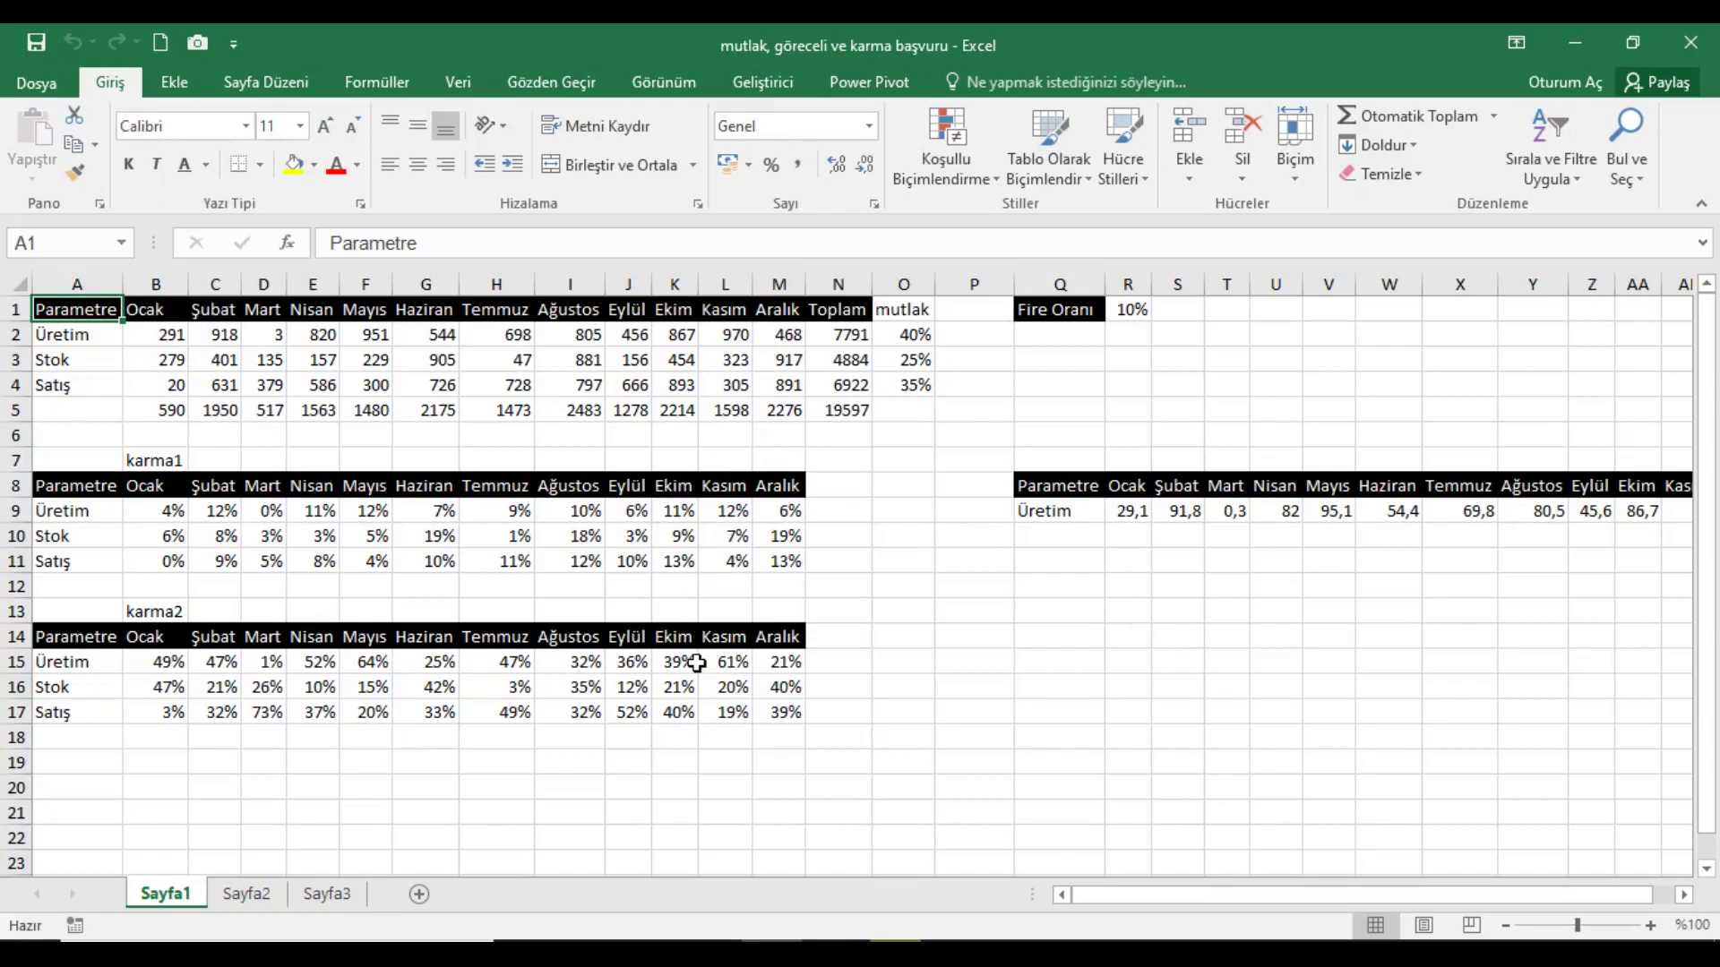
- Copy the Parametre table A1:N4 from Sayfa1 and paste it as values into Sayfa2 at A1
drag(89, 311, 851, 385)
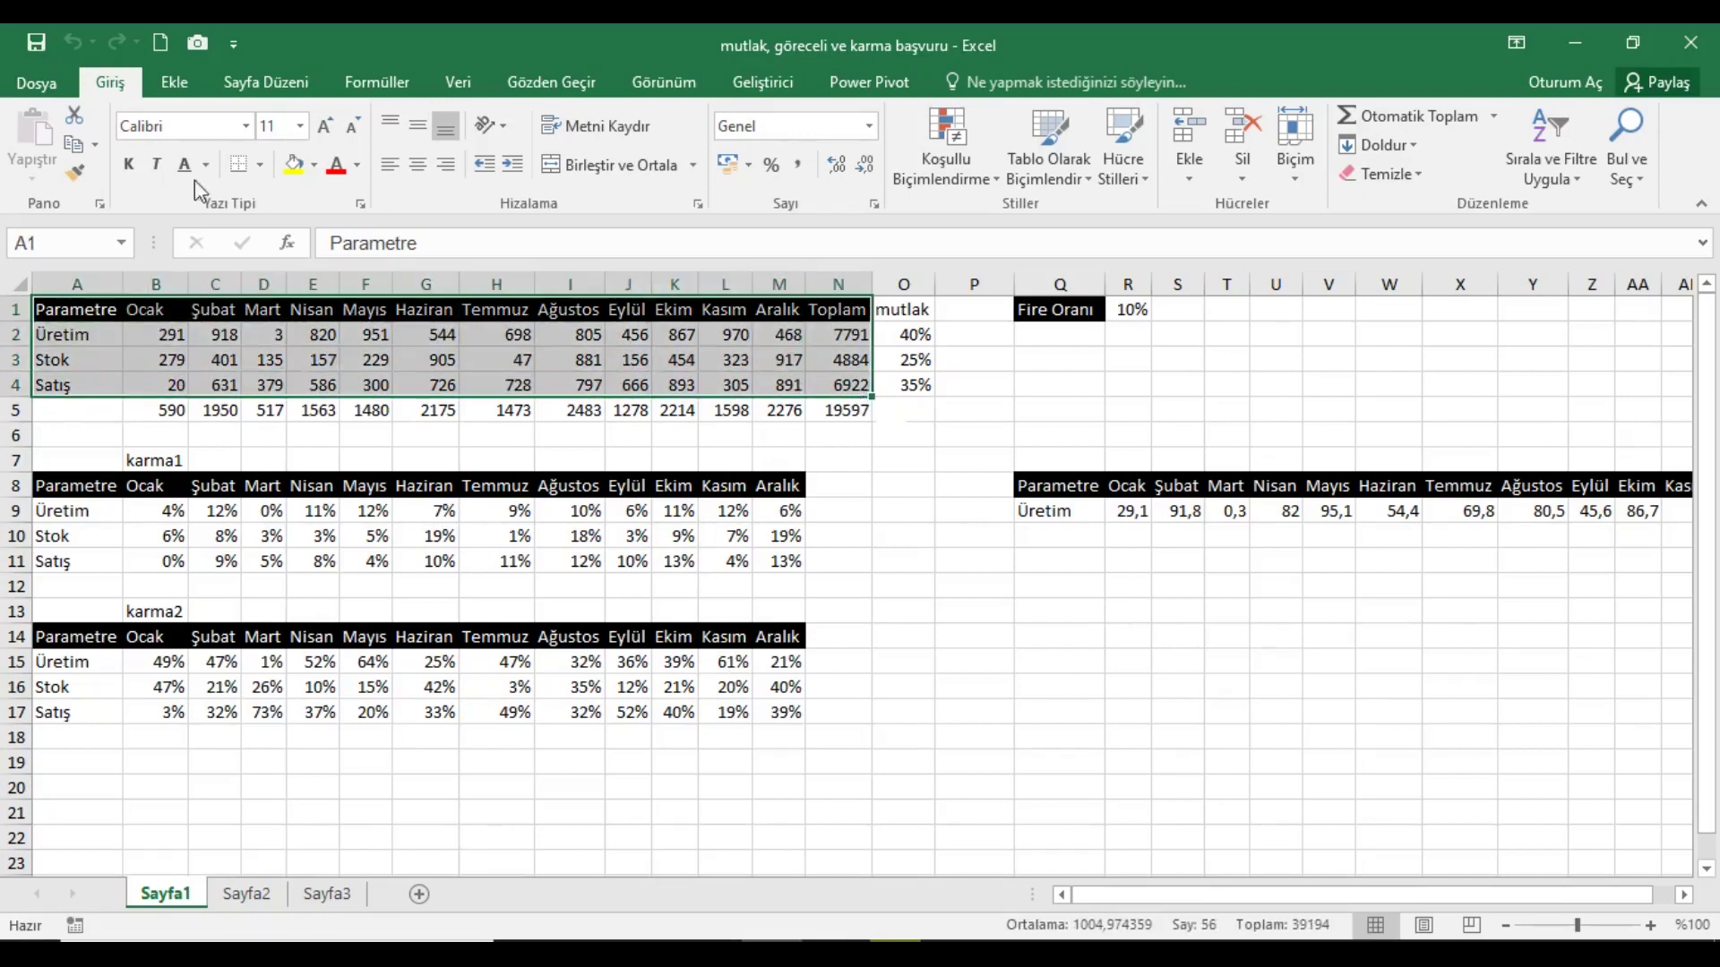
click(77, 152)
click(246, 894)
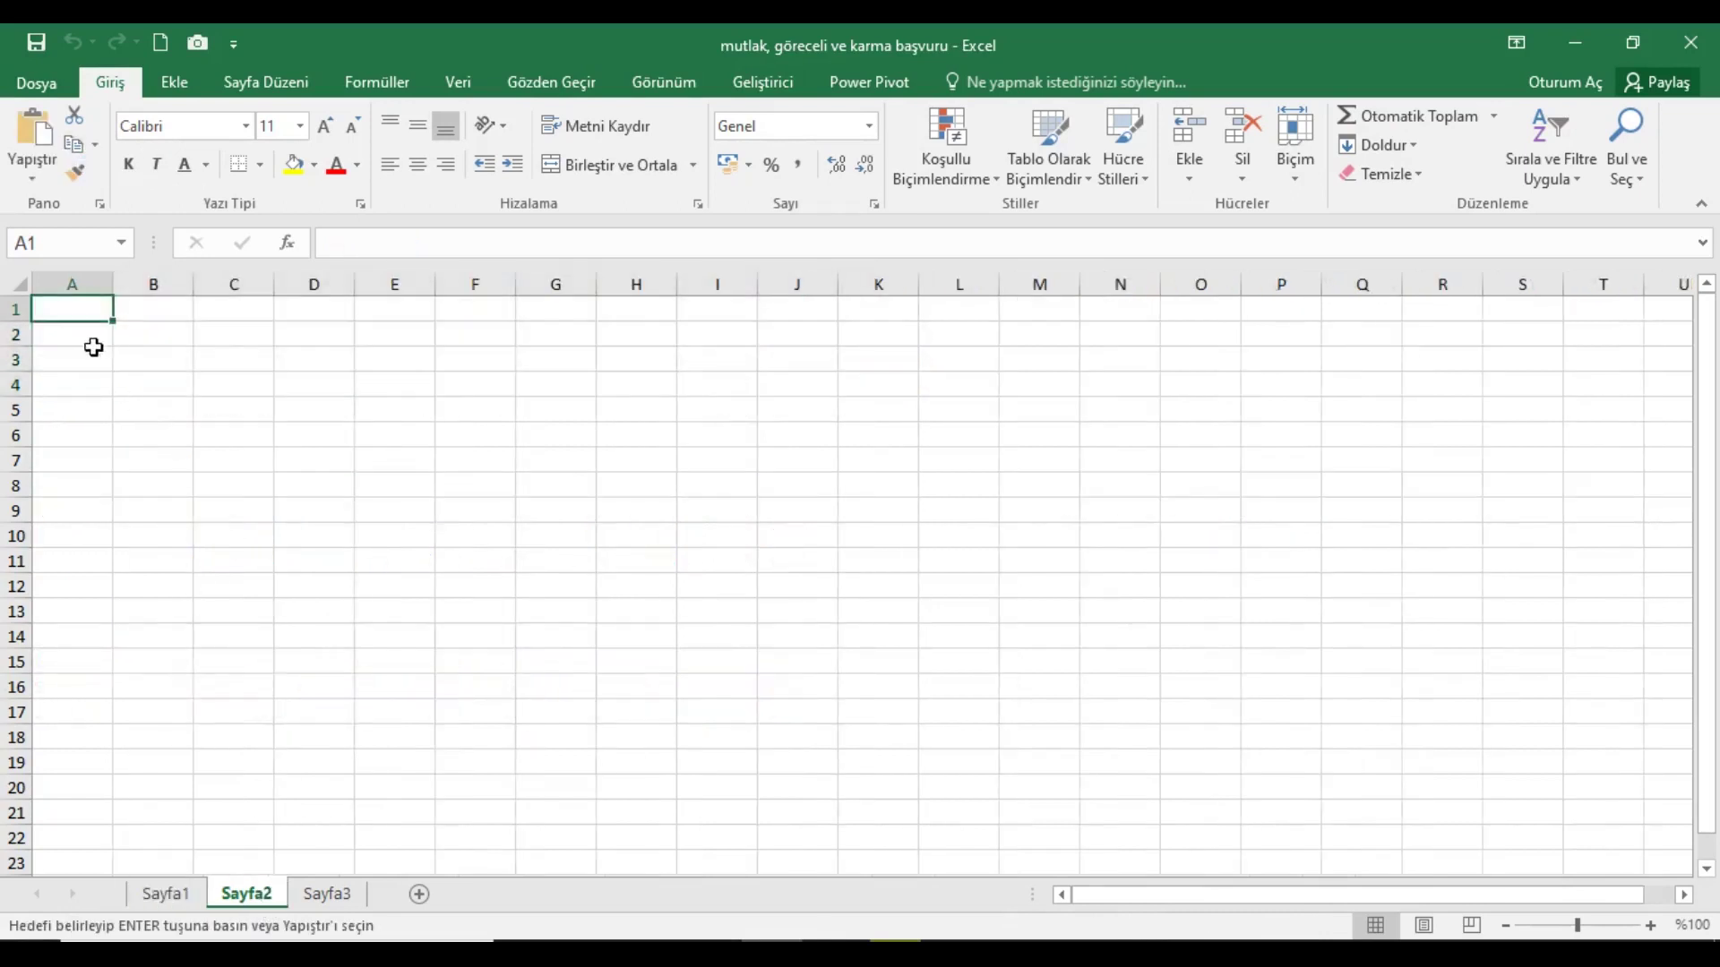
key(shift+F10)
key(Escape)
key(ctrl+alt+v)
click(85, 369)
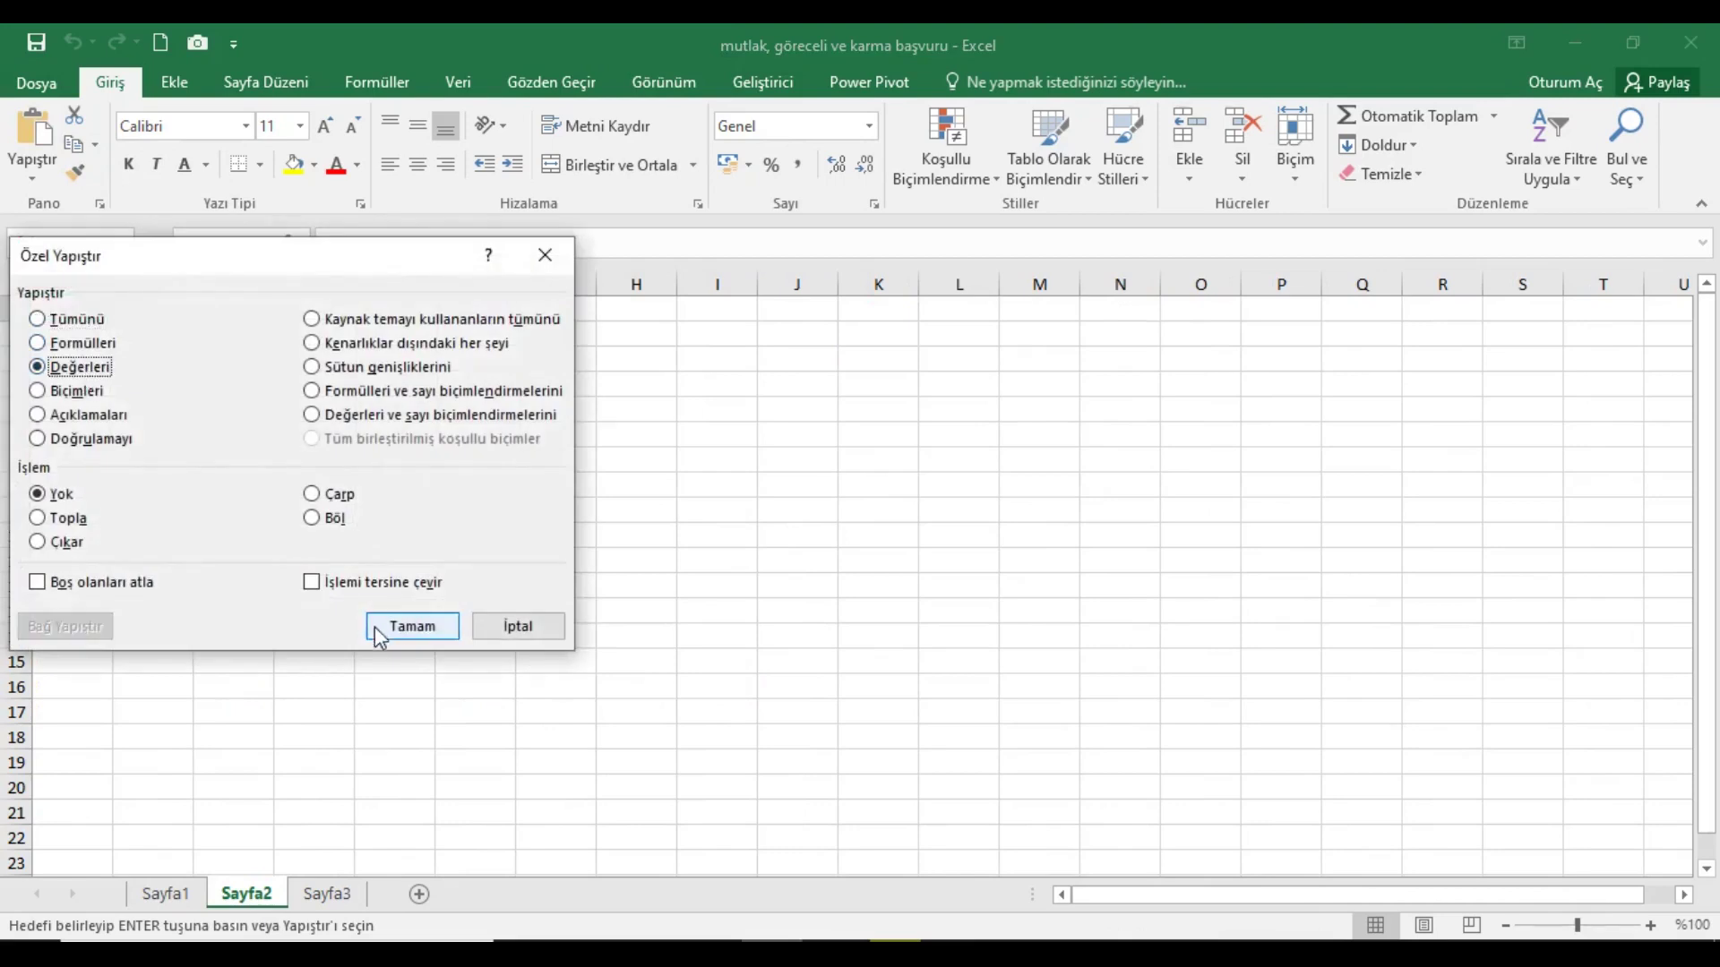
click(408, 621)
- Paste the table's black header formatting onto A1:N4 and auto-fit all columns
right_click(86, 309)
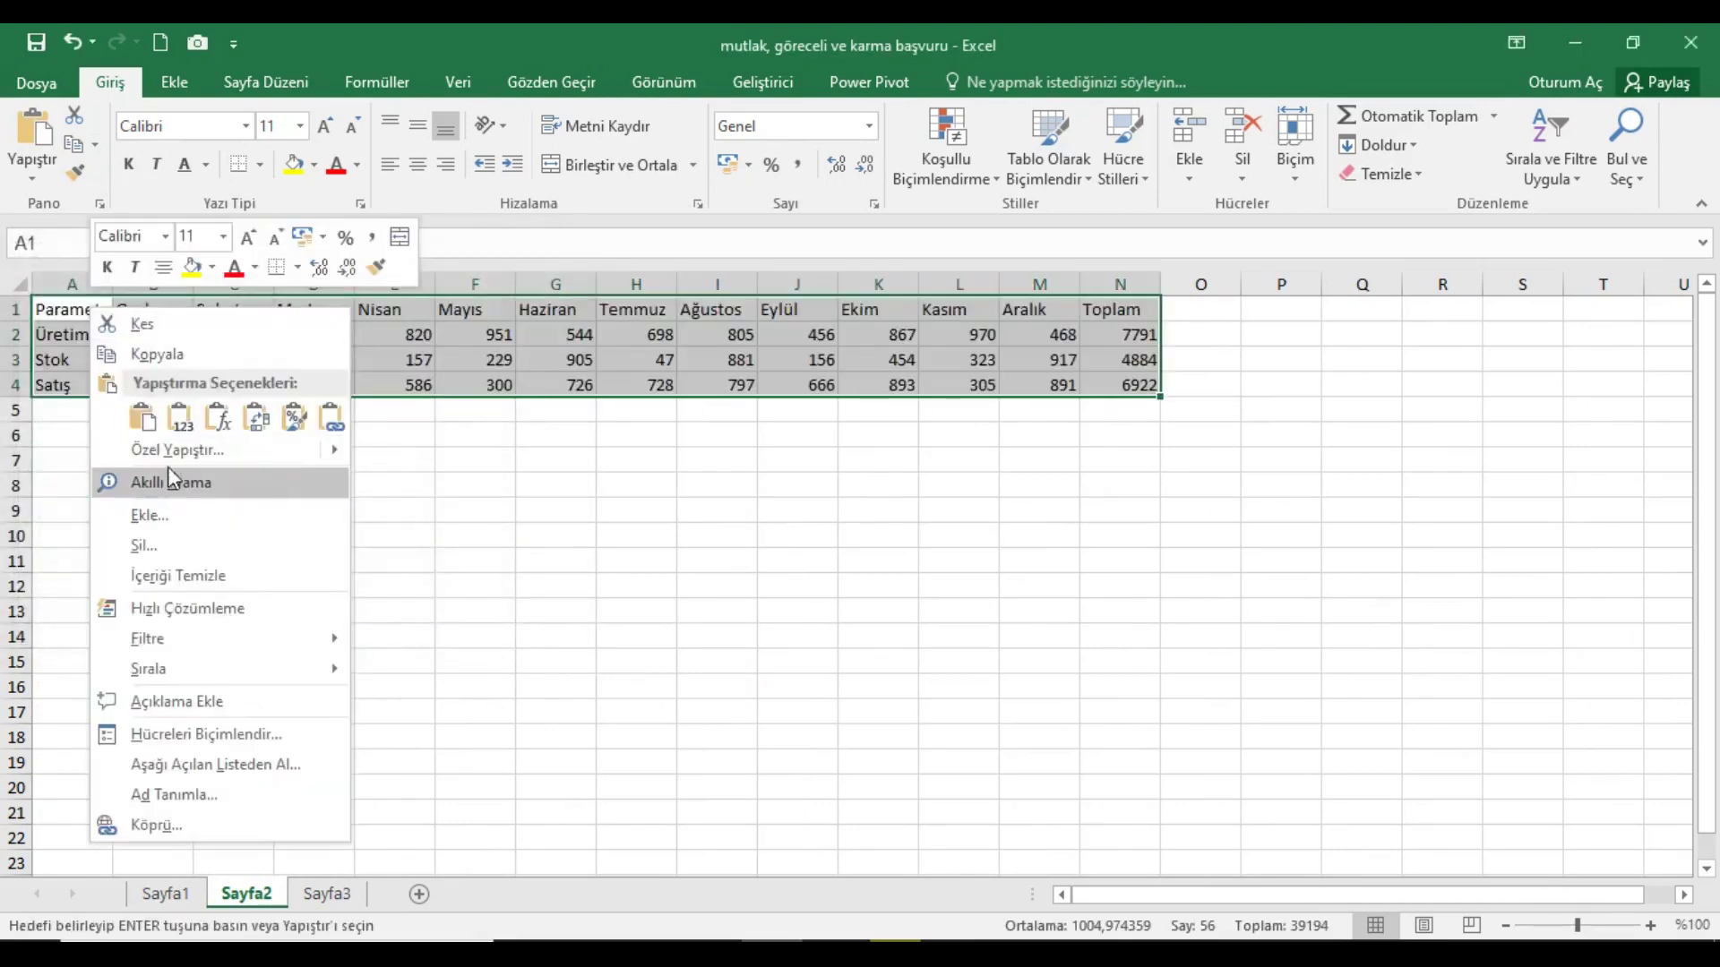
click(171, 458)
click(78, 357)
click(77, 380)
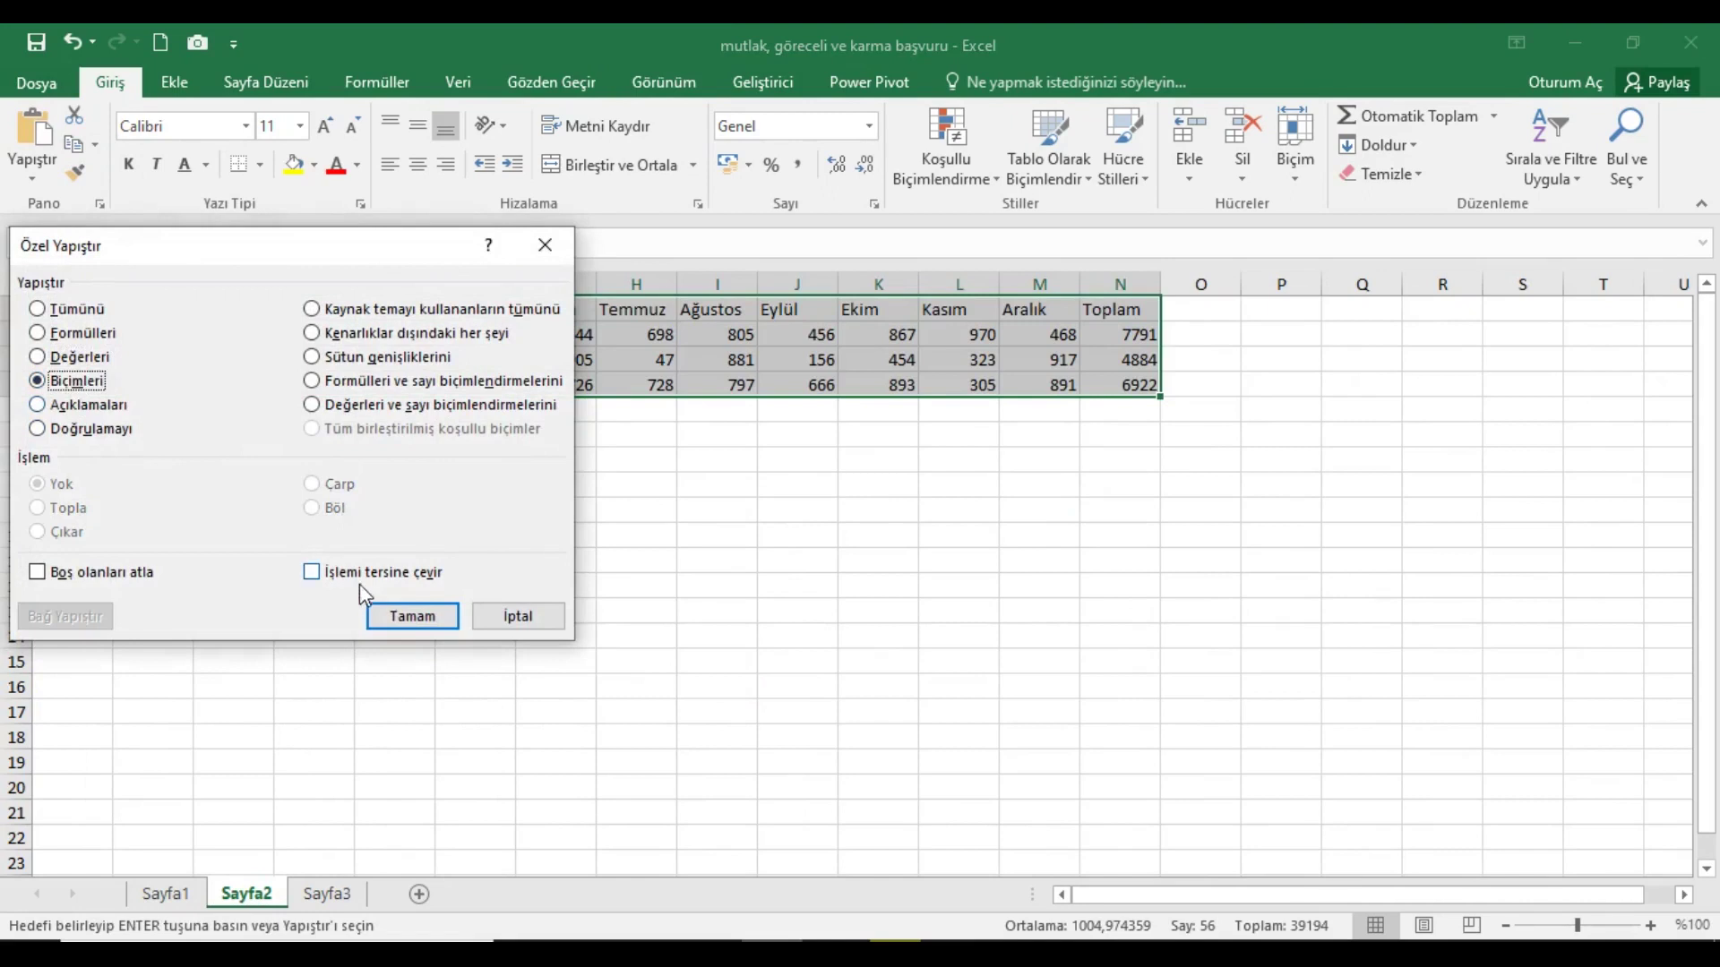
click(402, 616)
click(18, 283)
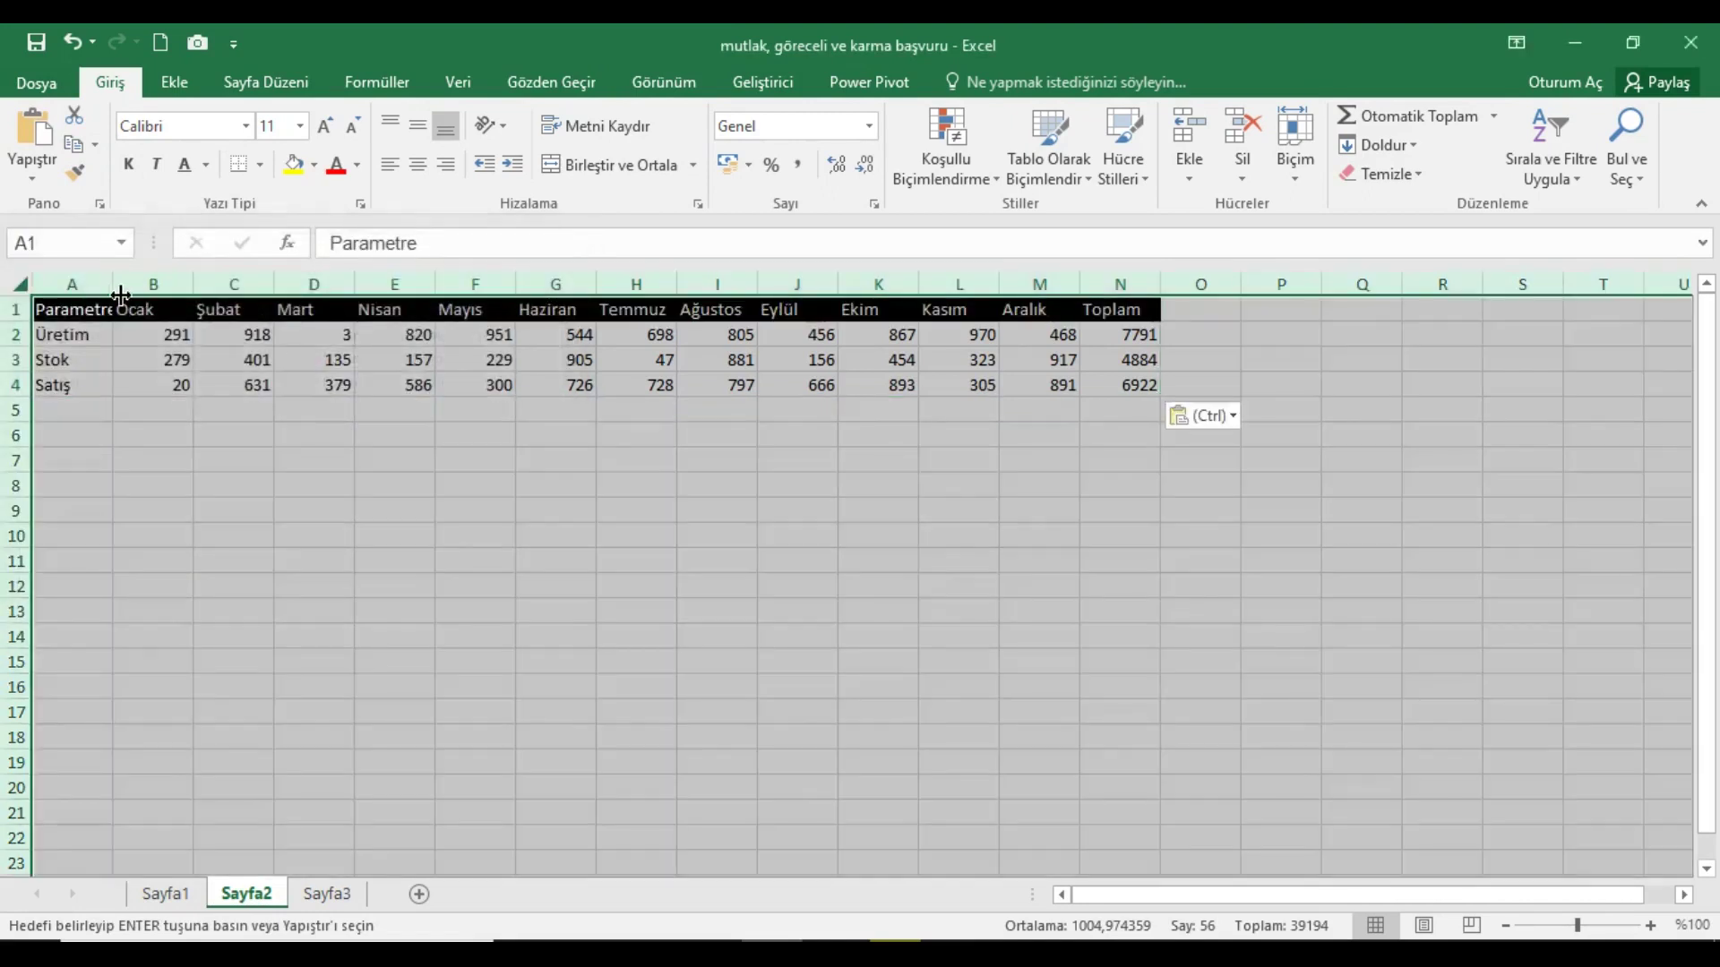
double_click(116, 293)
- Clear the copied Toplam values from N2:N4 on Sayfa2
click(99, 318)
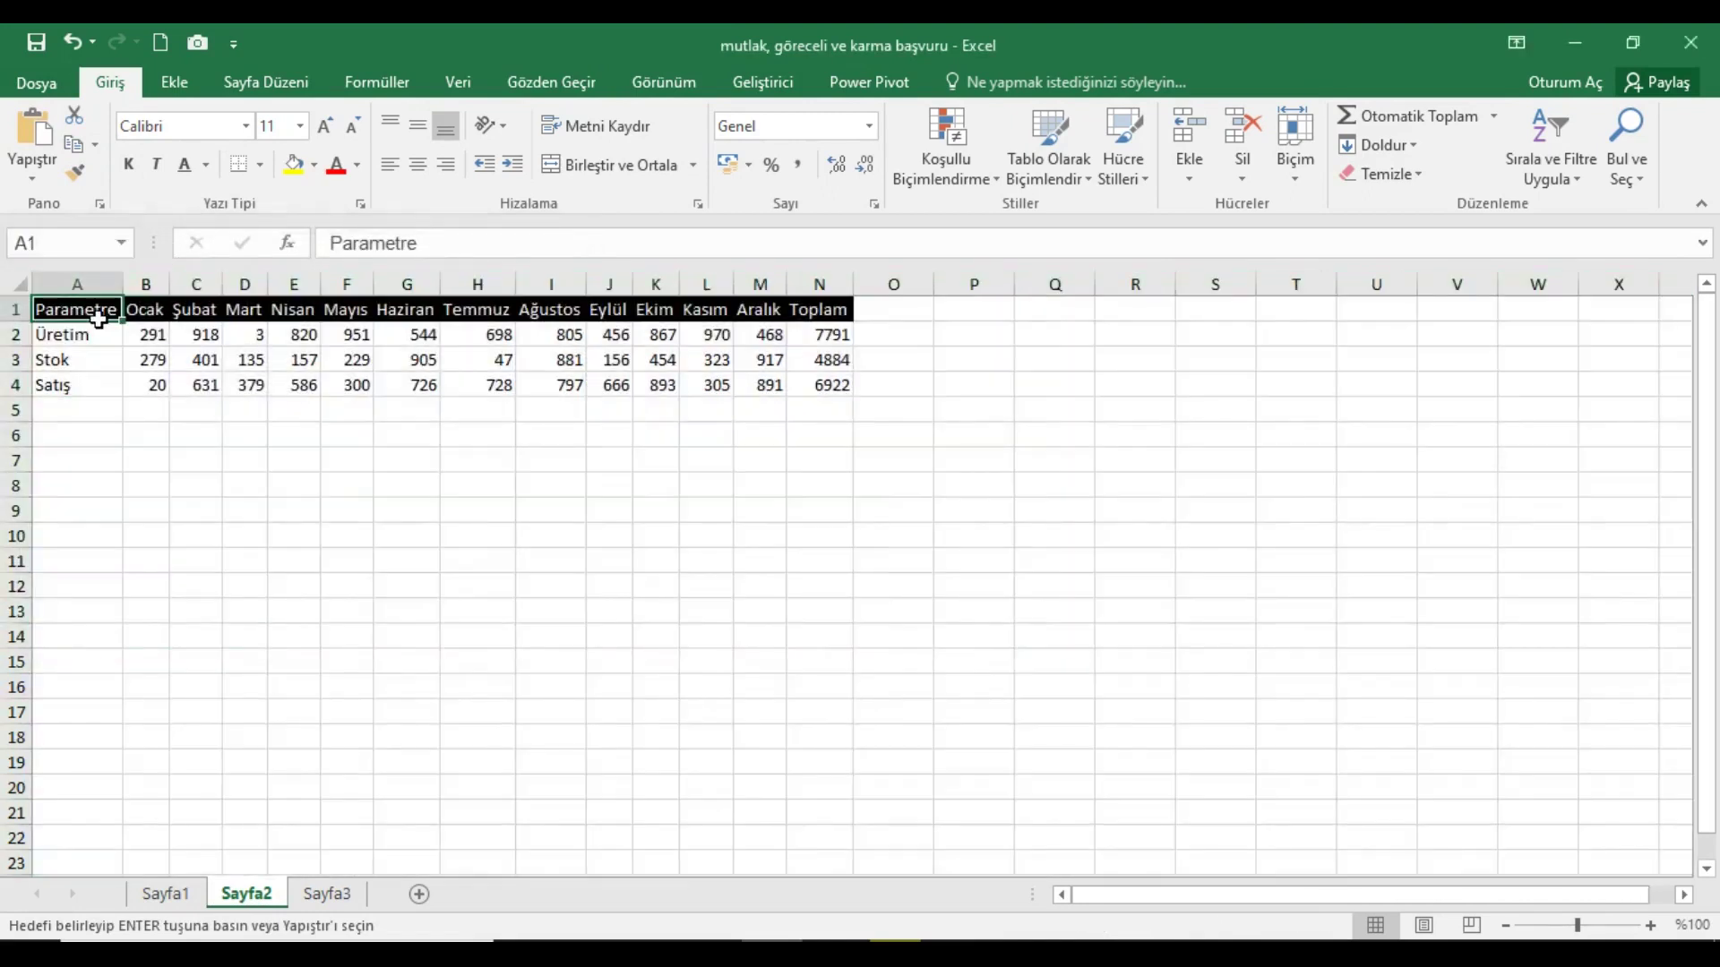
drag(833, 339, 800, 398)
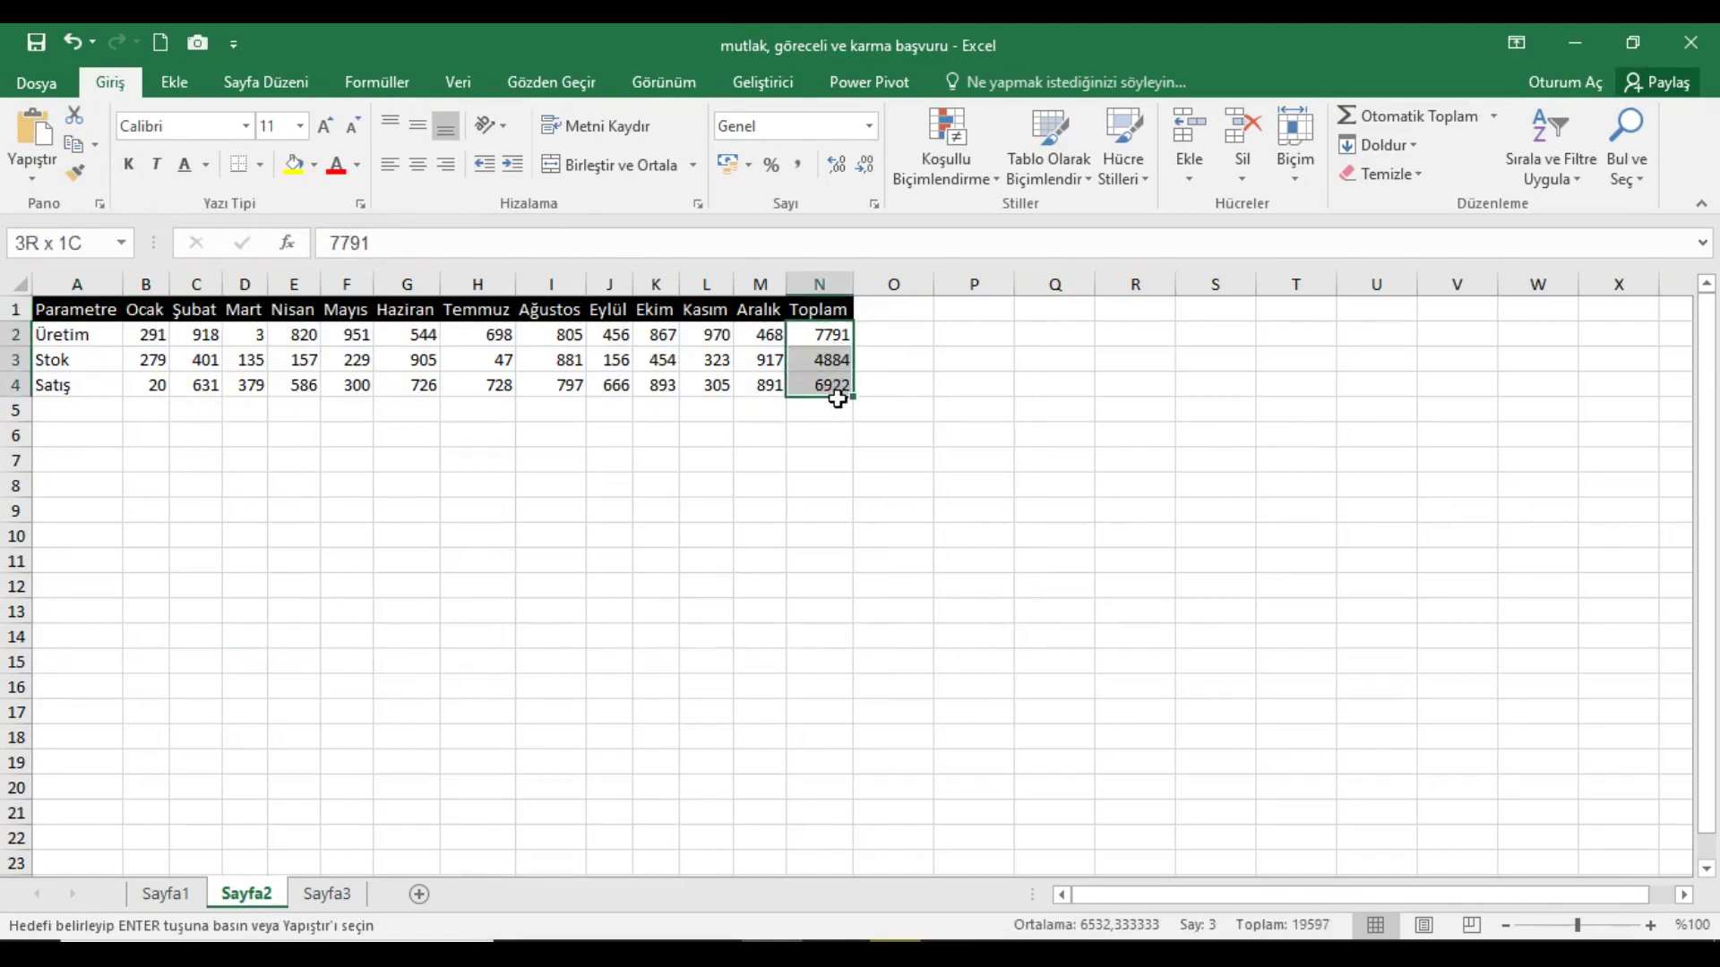
key(Delete)
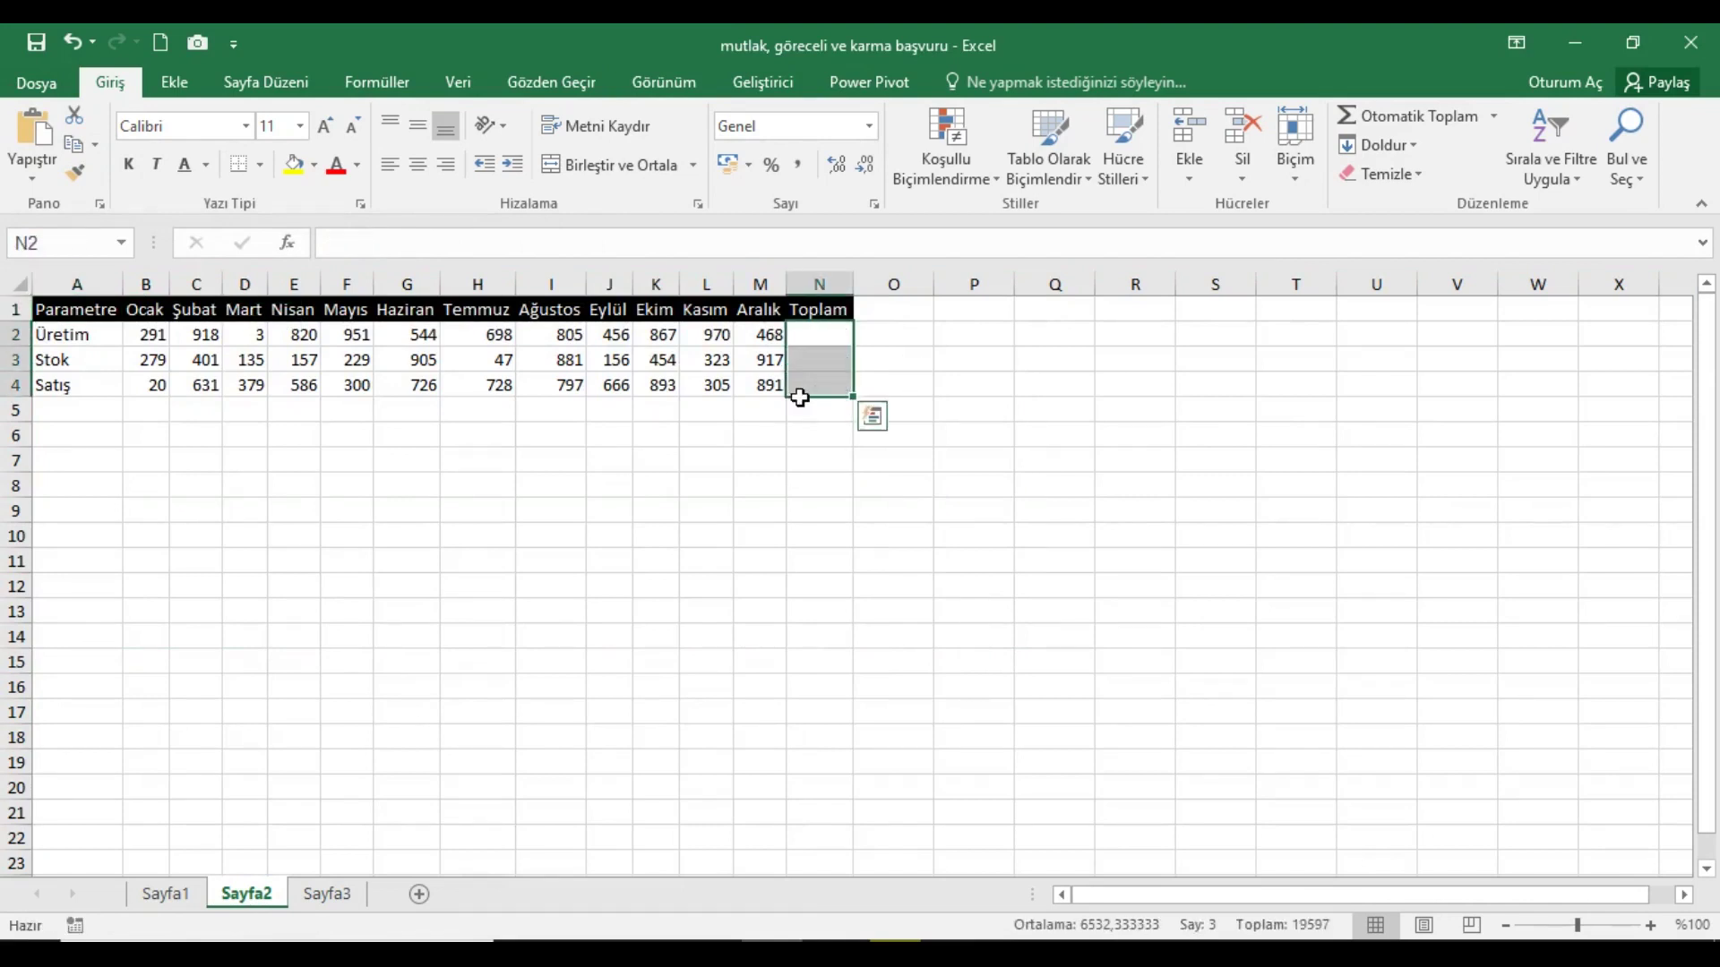
click(802, 346)
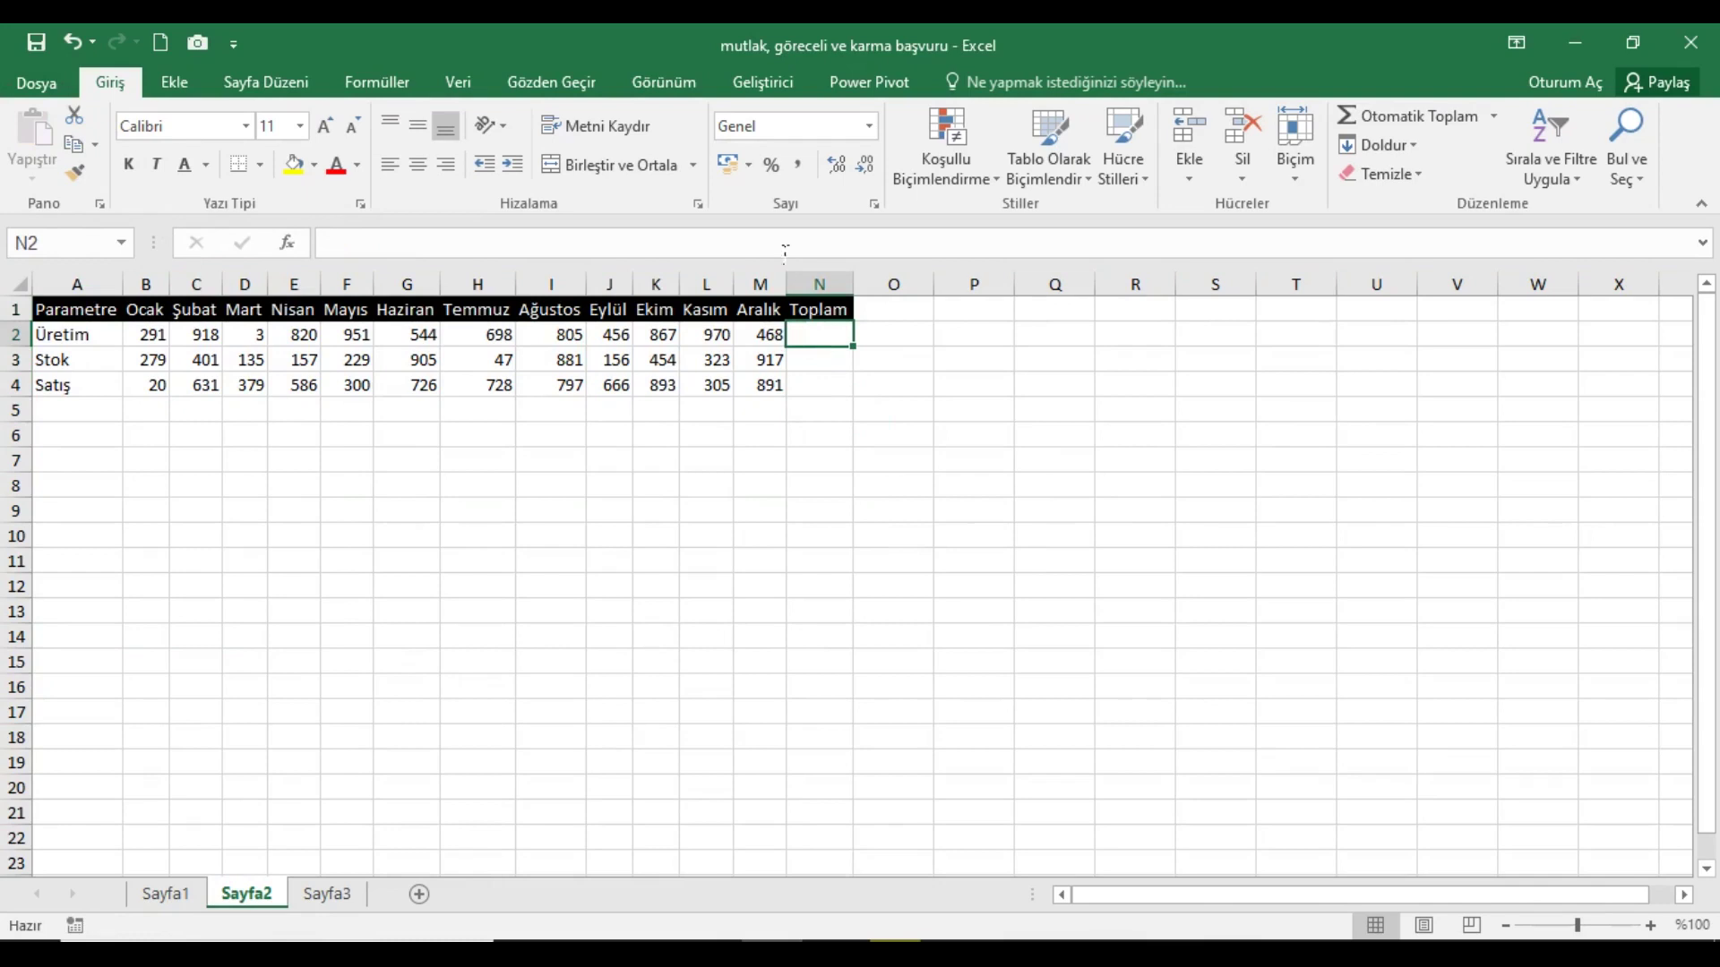
click(358, 85)
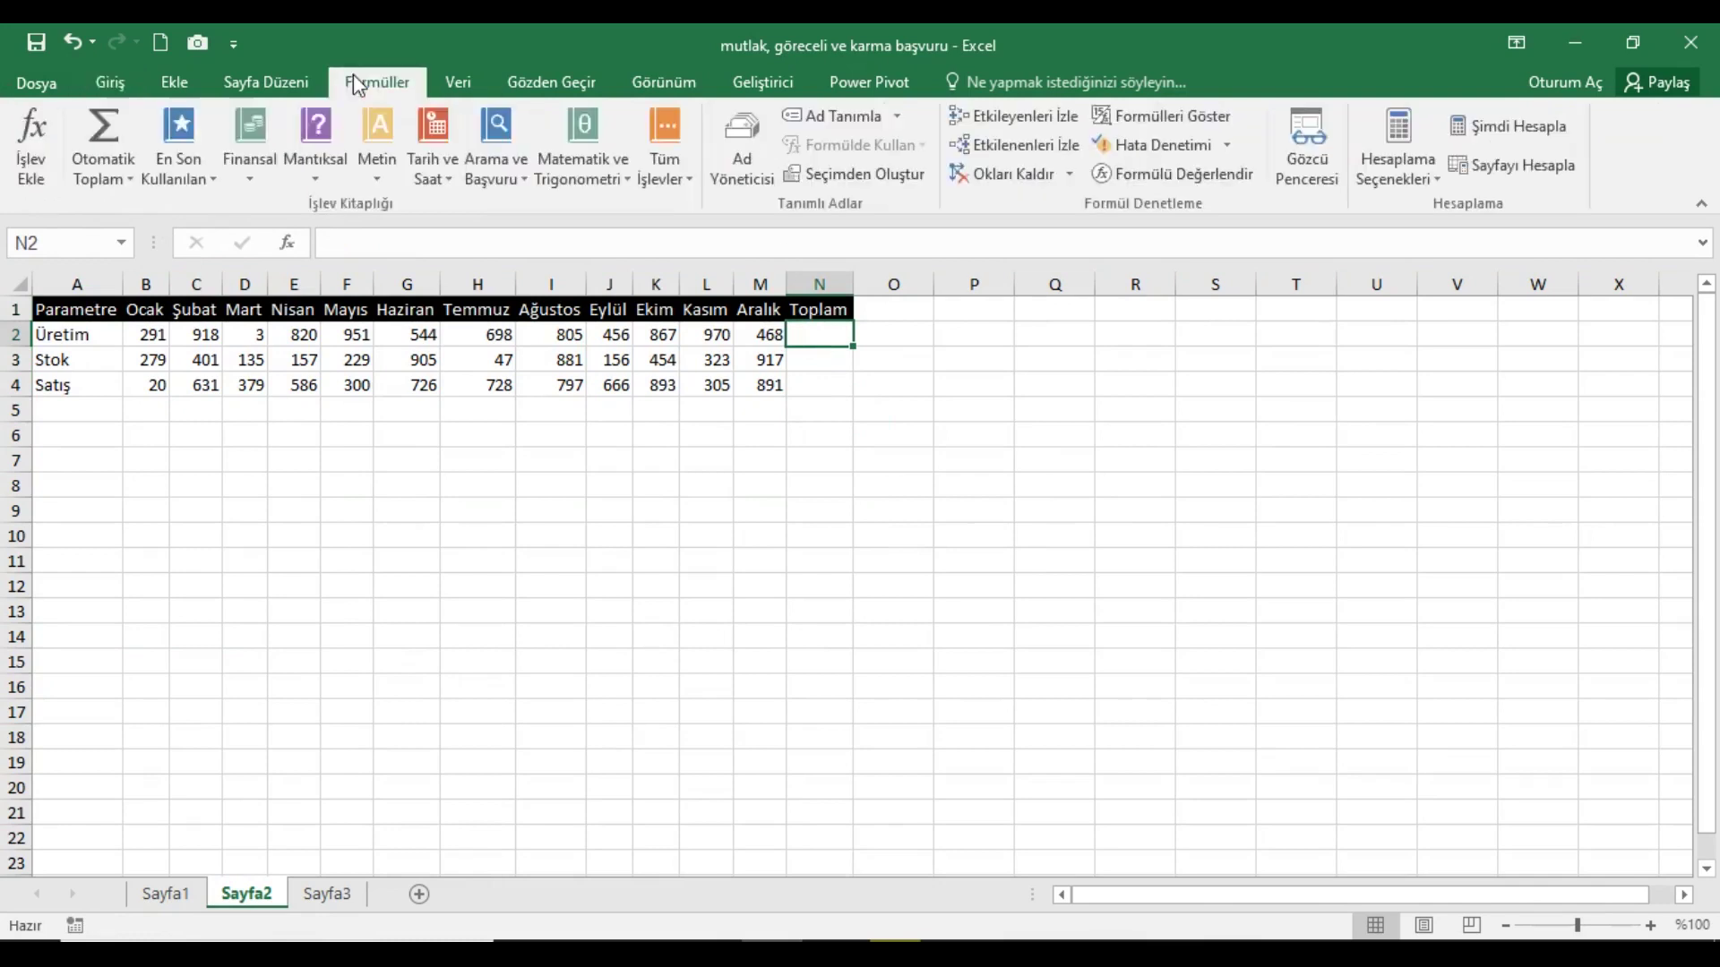
- Insert an AutoSum in N2 totalling B2:M2, giving 7791
click(123, 126)
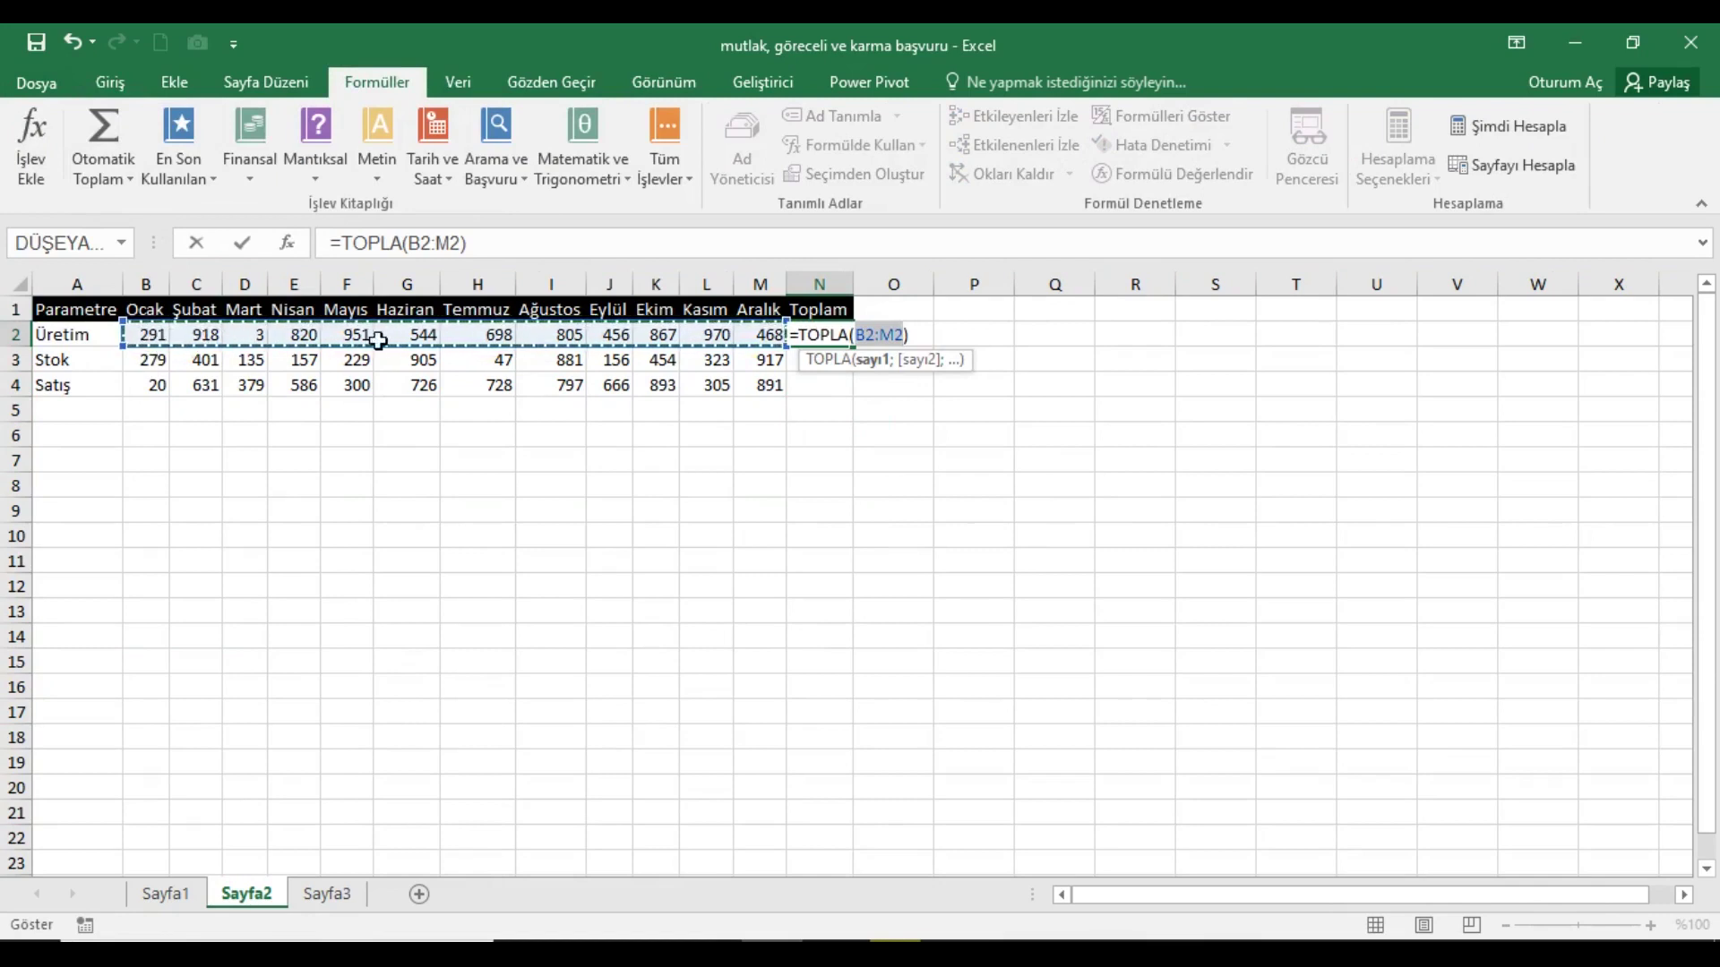
key(Return)
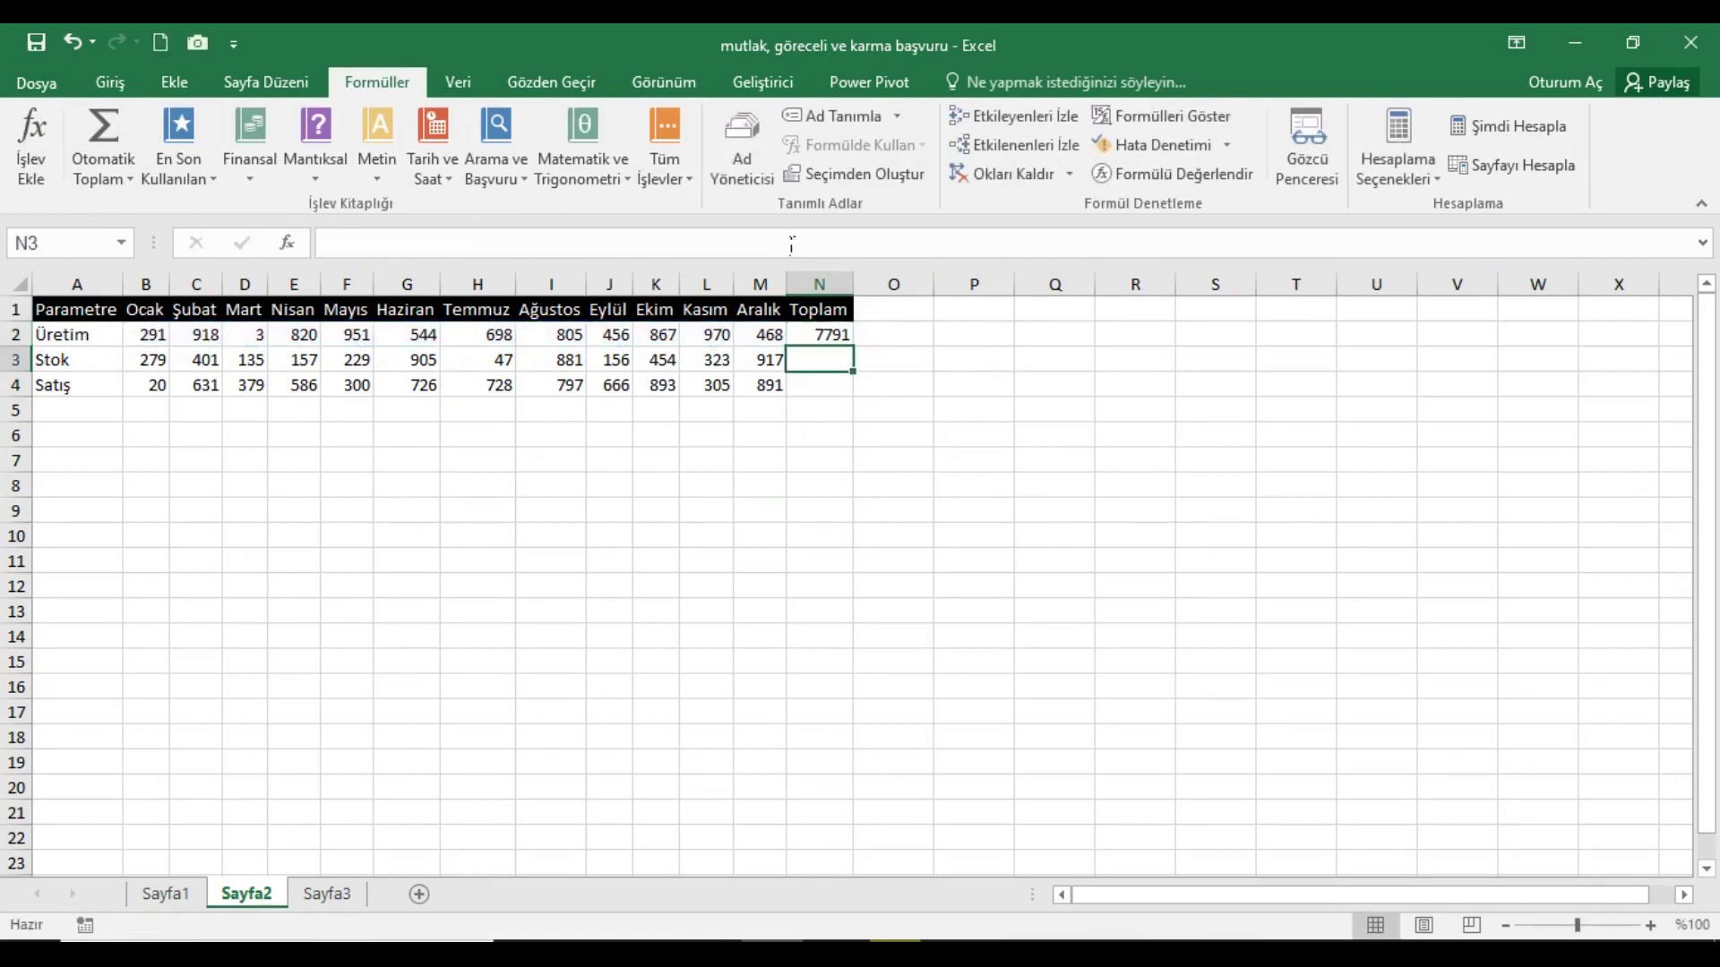
click(820, 336)
click(501, 242)
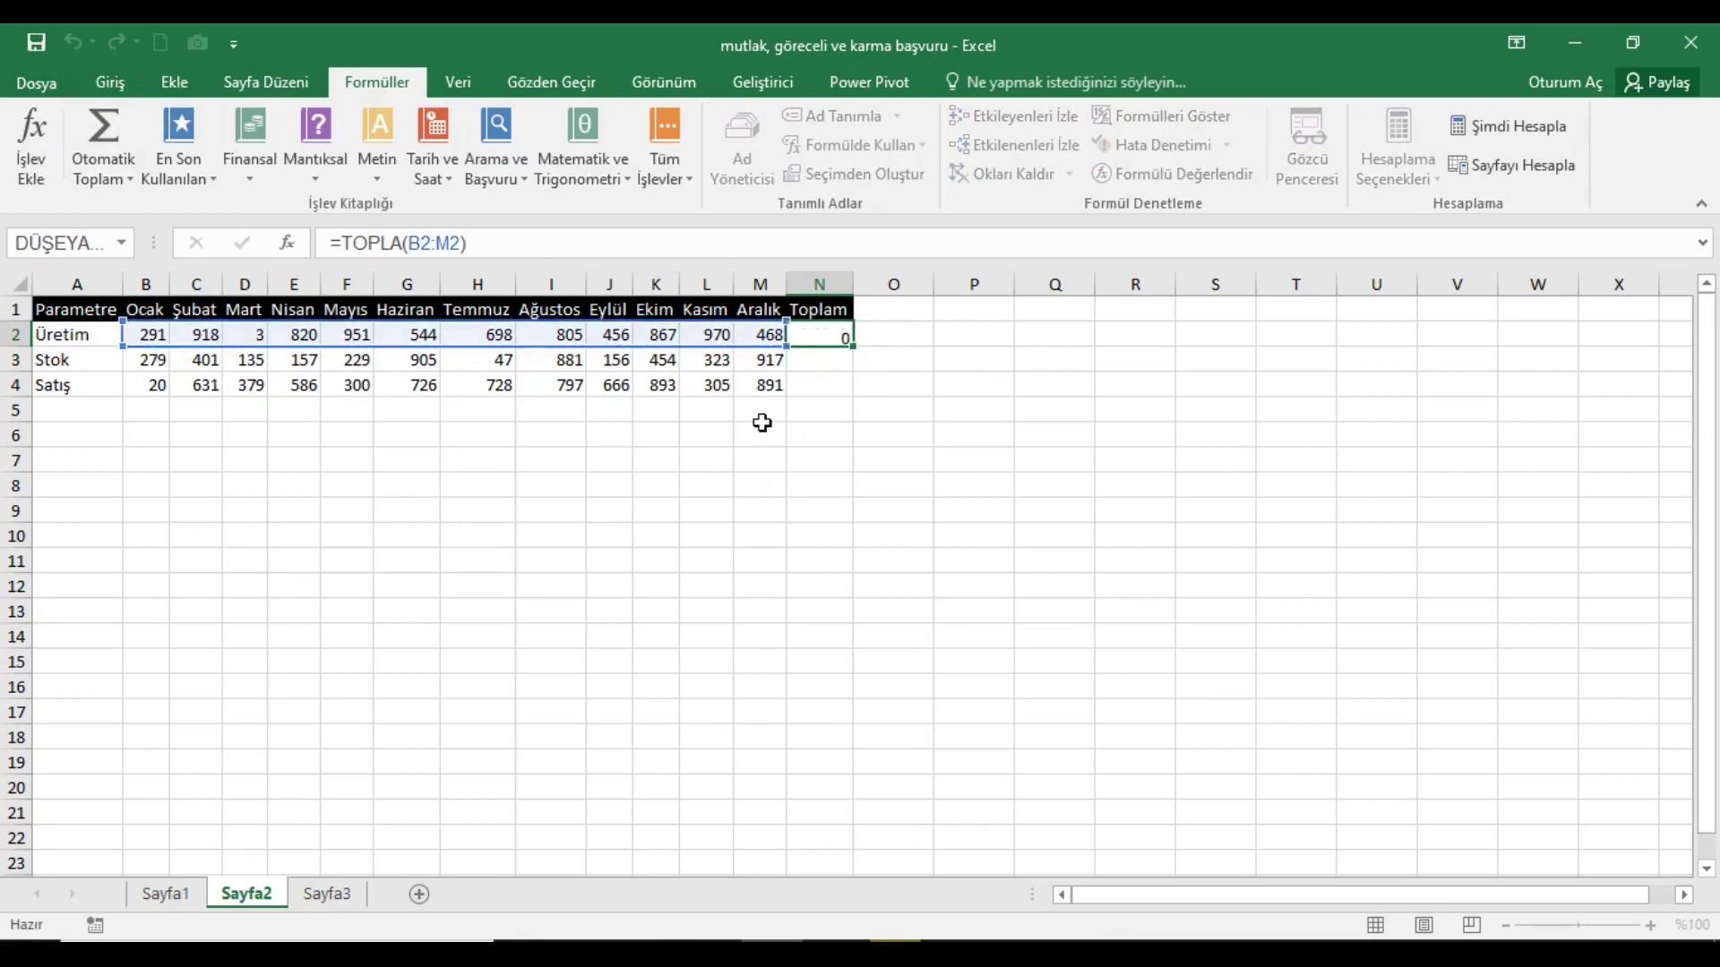
key(Return)
click(840, 334)
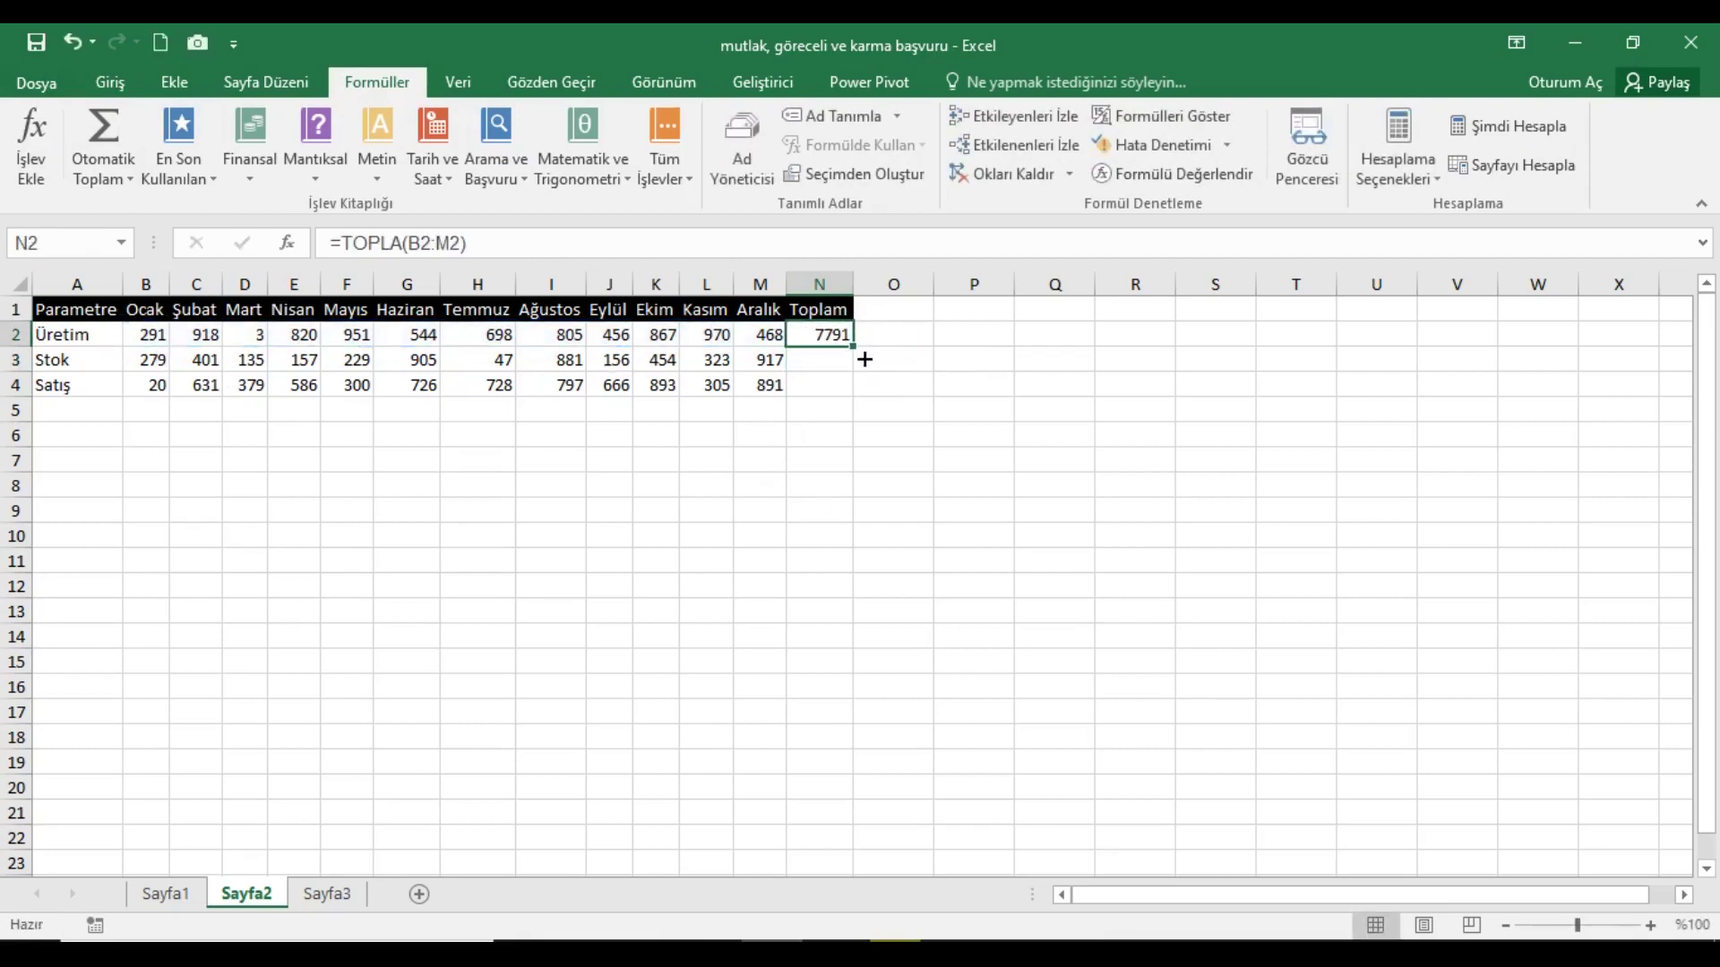
- Fill the N2 sum down to N3:N4, giving 4884 and 6922, and check their ranges
drag(853, 346, 862, 395)
click(826, 370)
click(497, 246)
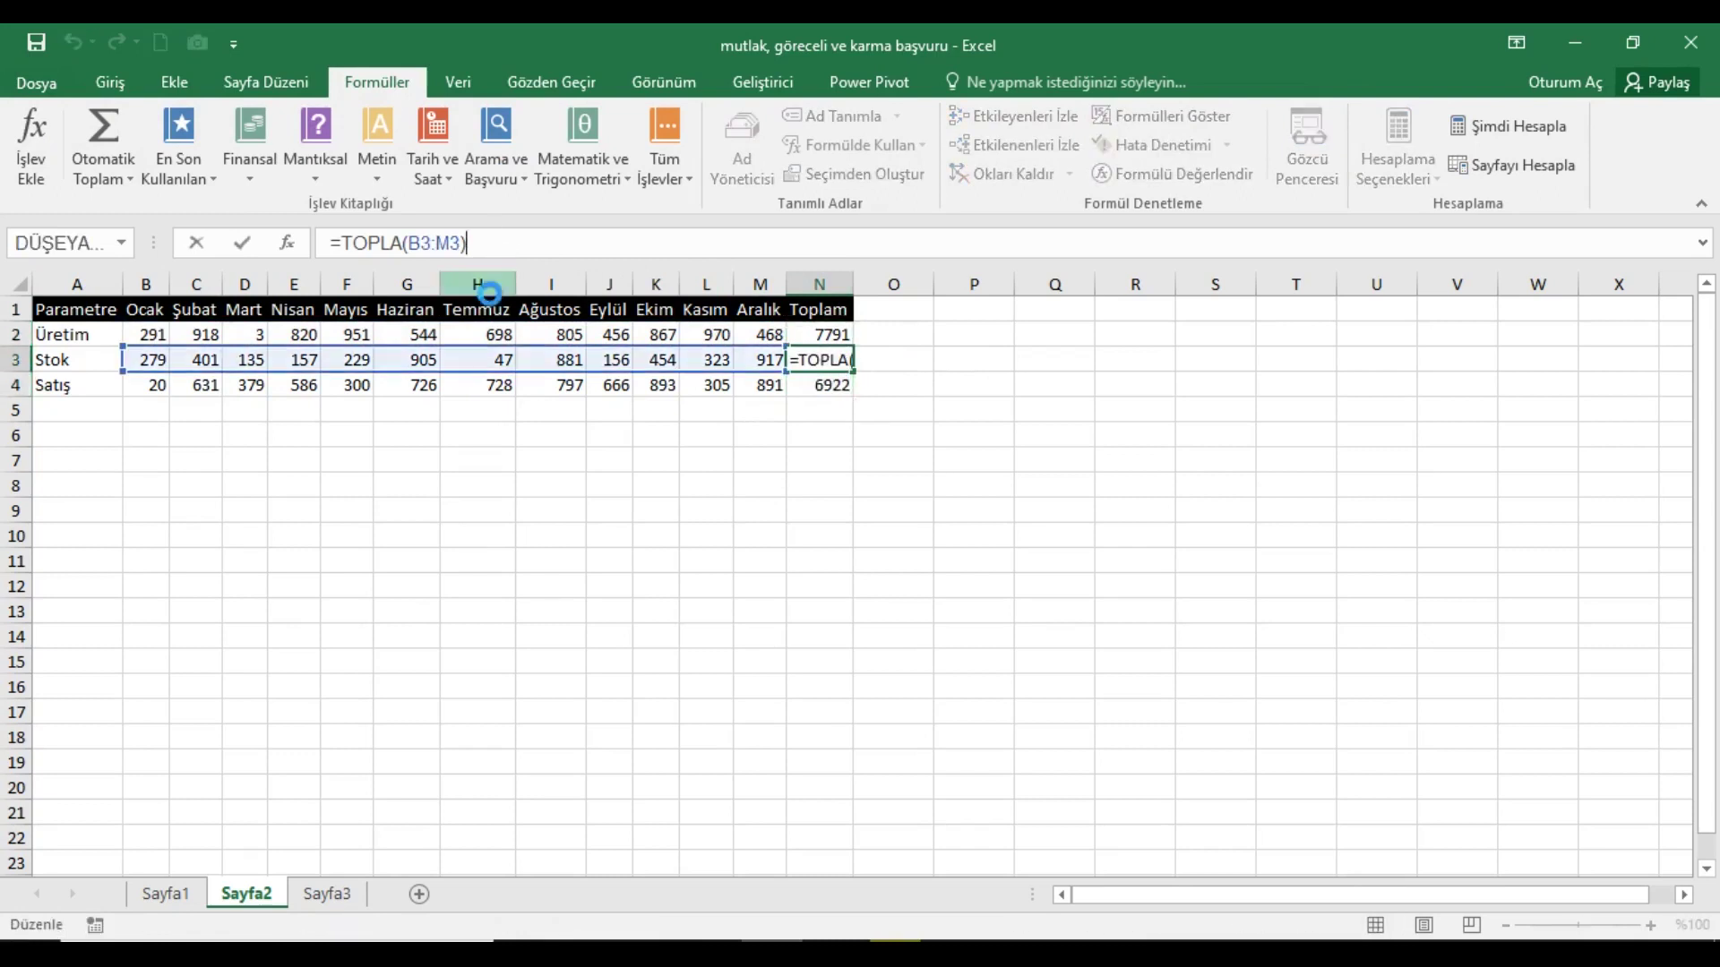
key(Return)
click(502, 258)
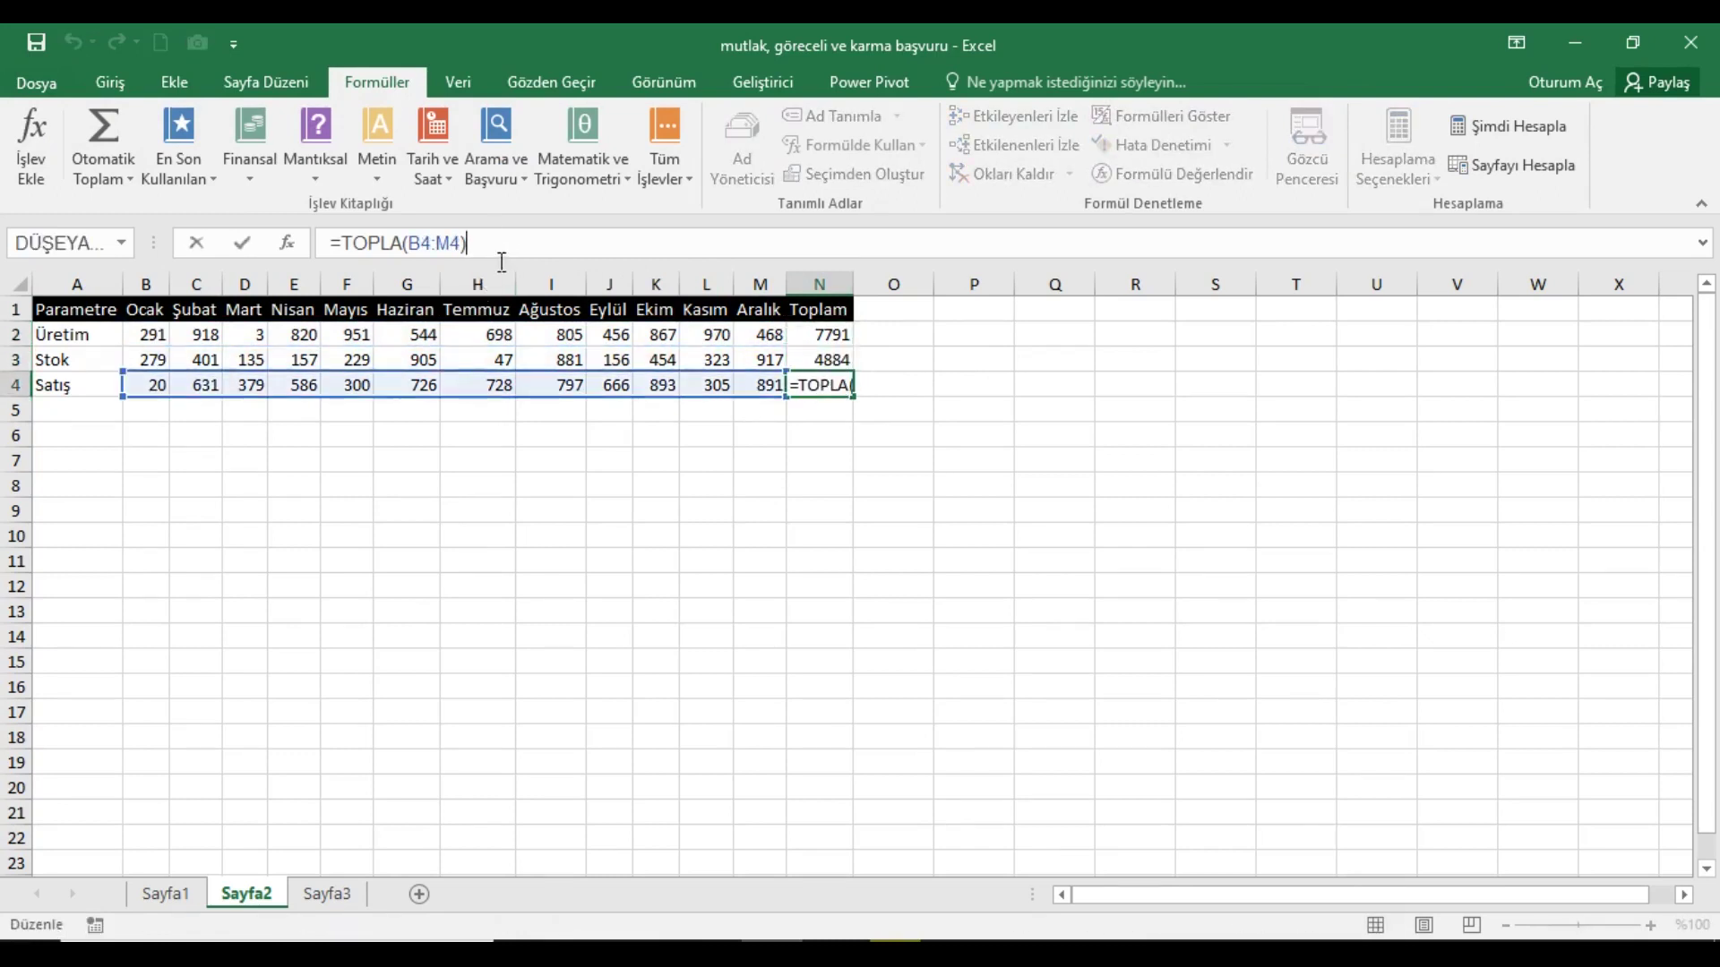
key(Return)
key(Up)
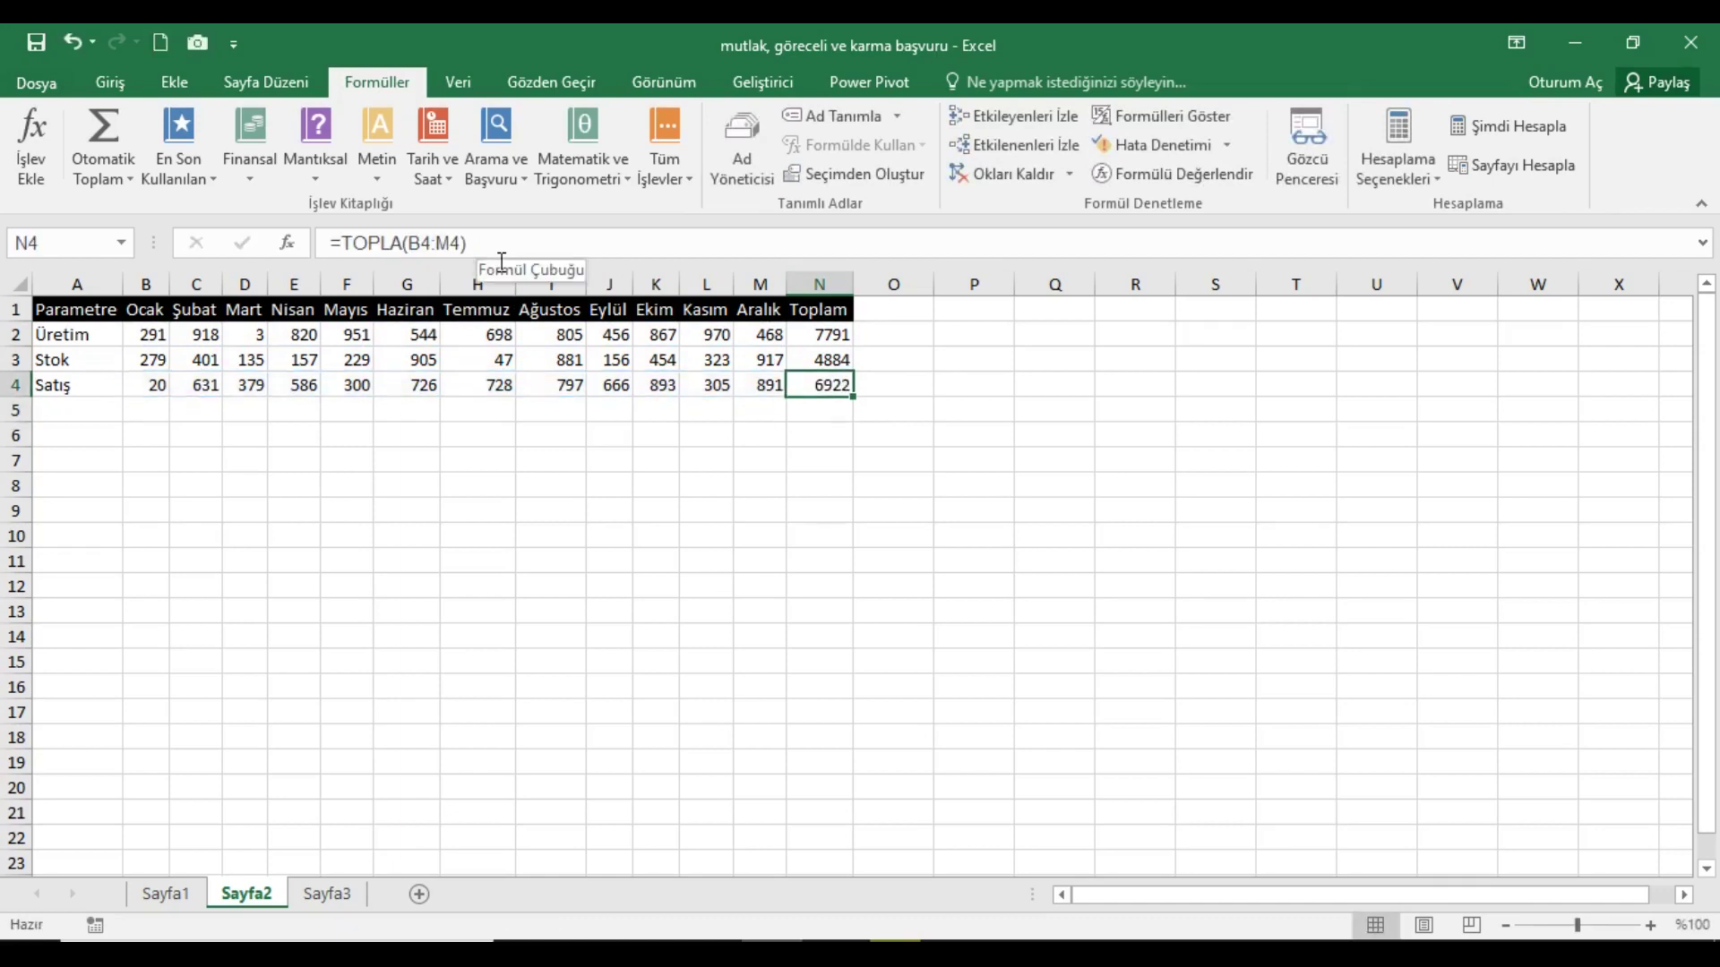
click(148, 415)
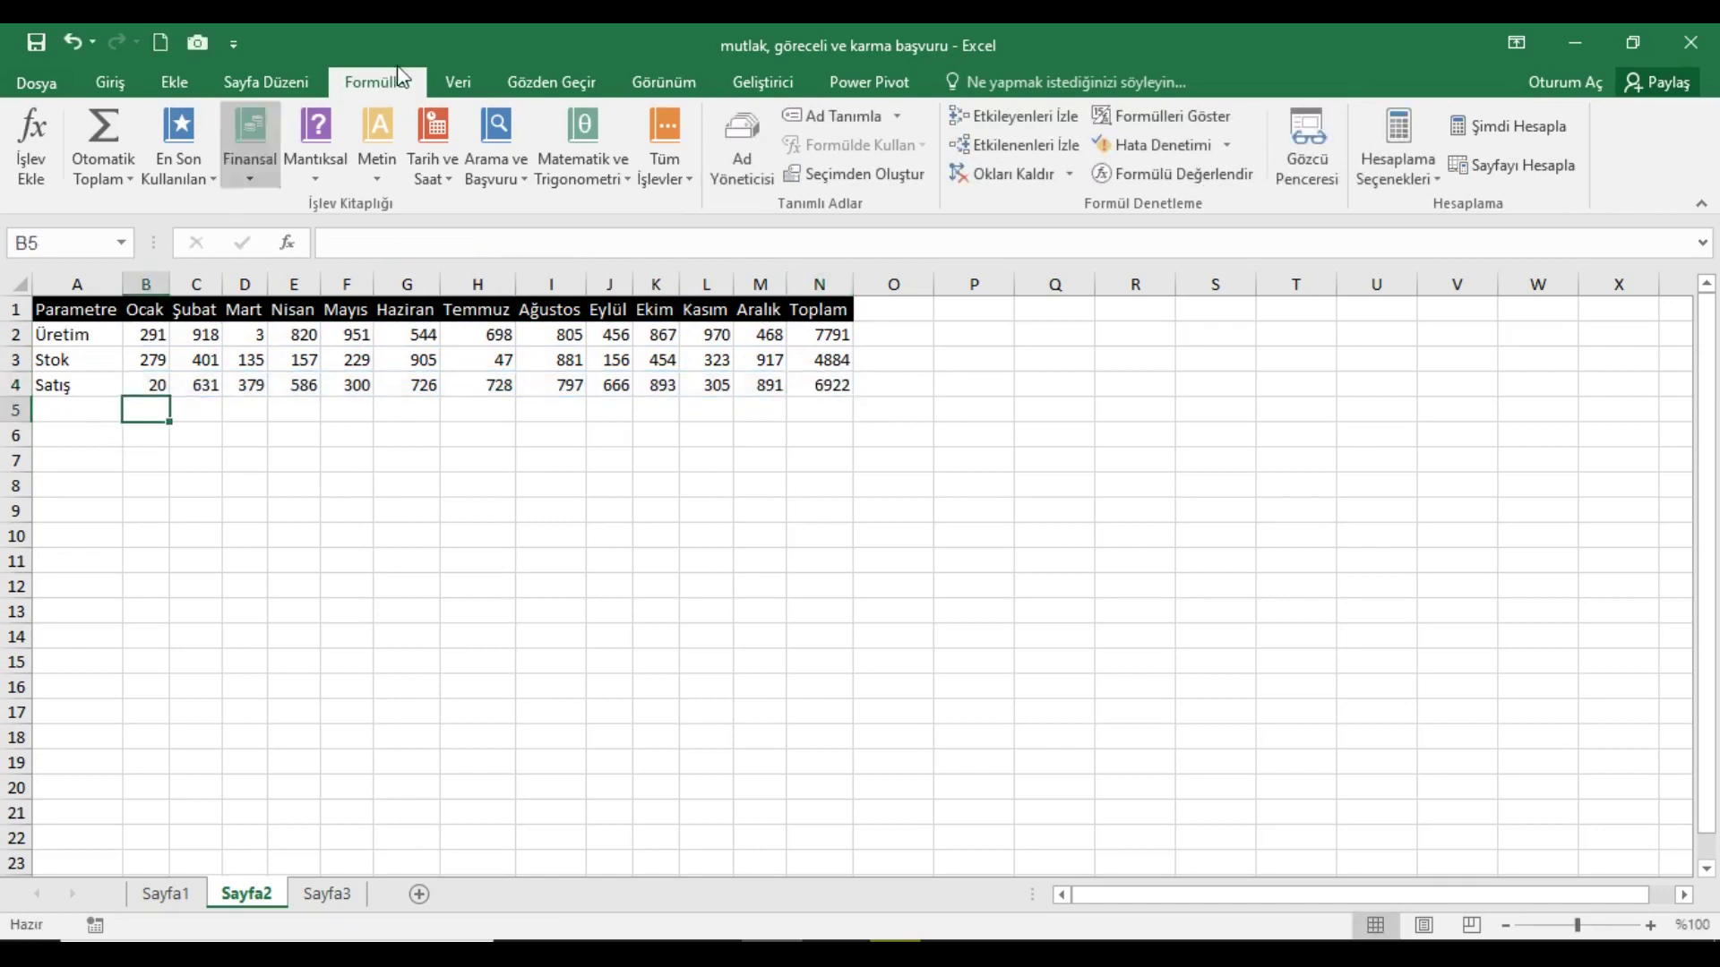
- Sum B2:B4 into B5 and fill the column totals across row 5 to N5
click(104, 126)
key(Return)
click(148, 410)
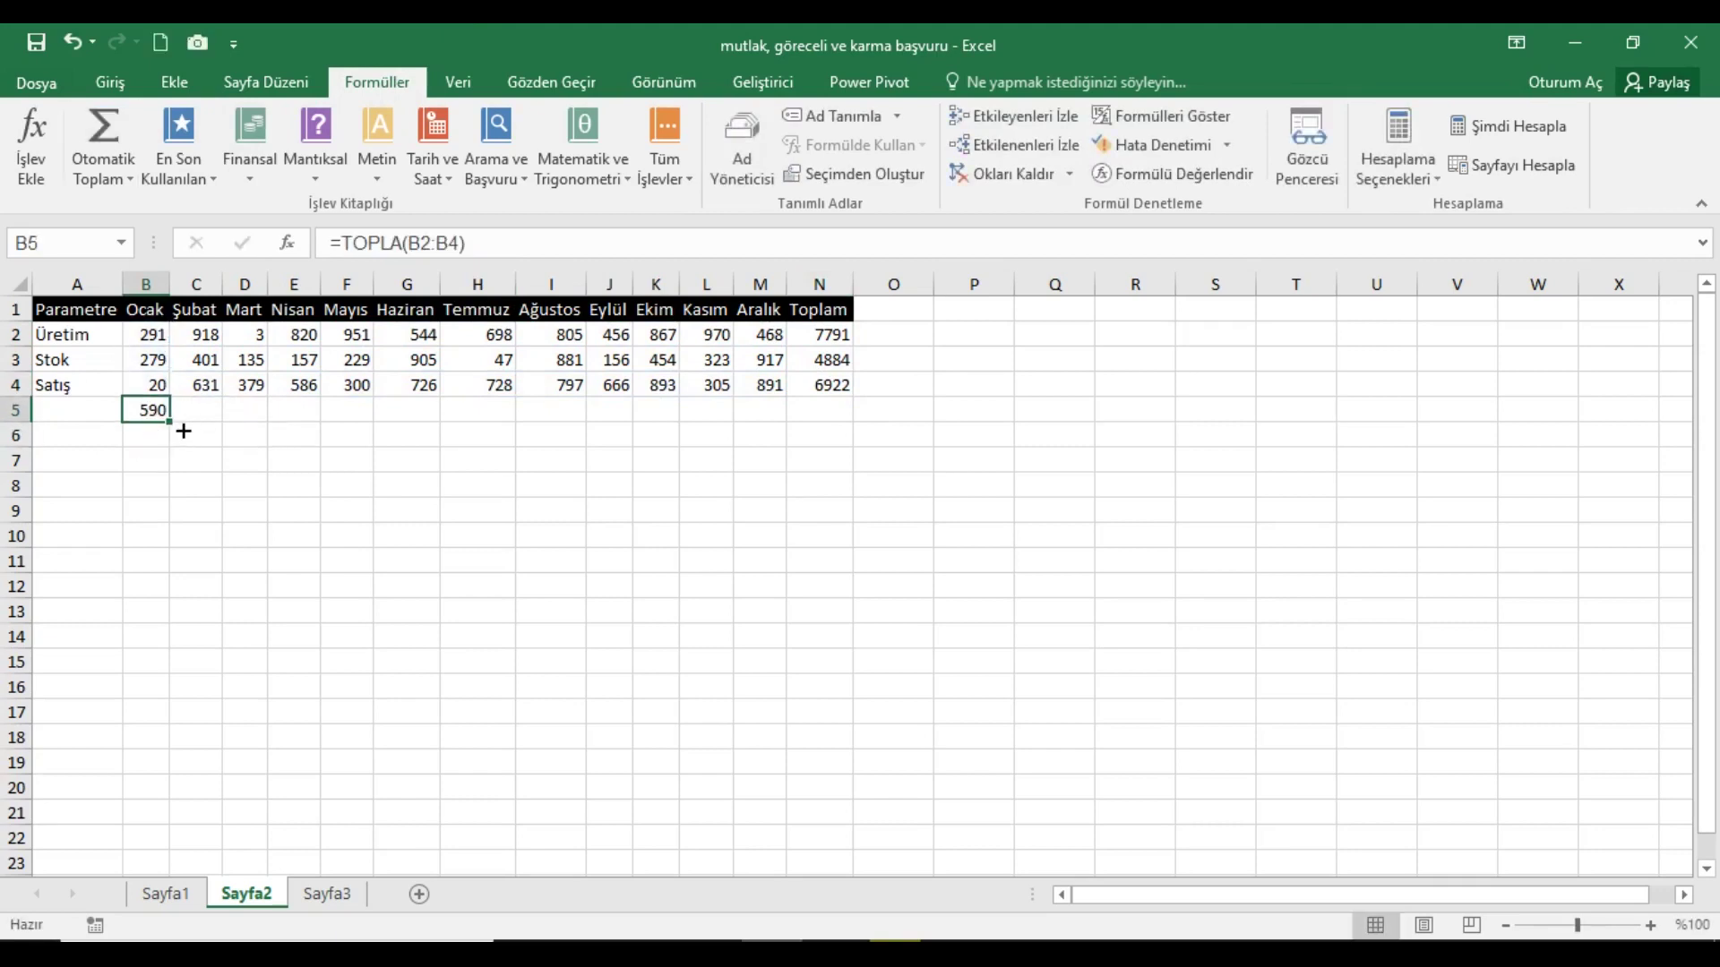
drag(182, 430, 844, 426)
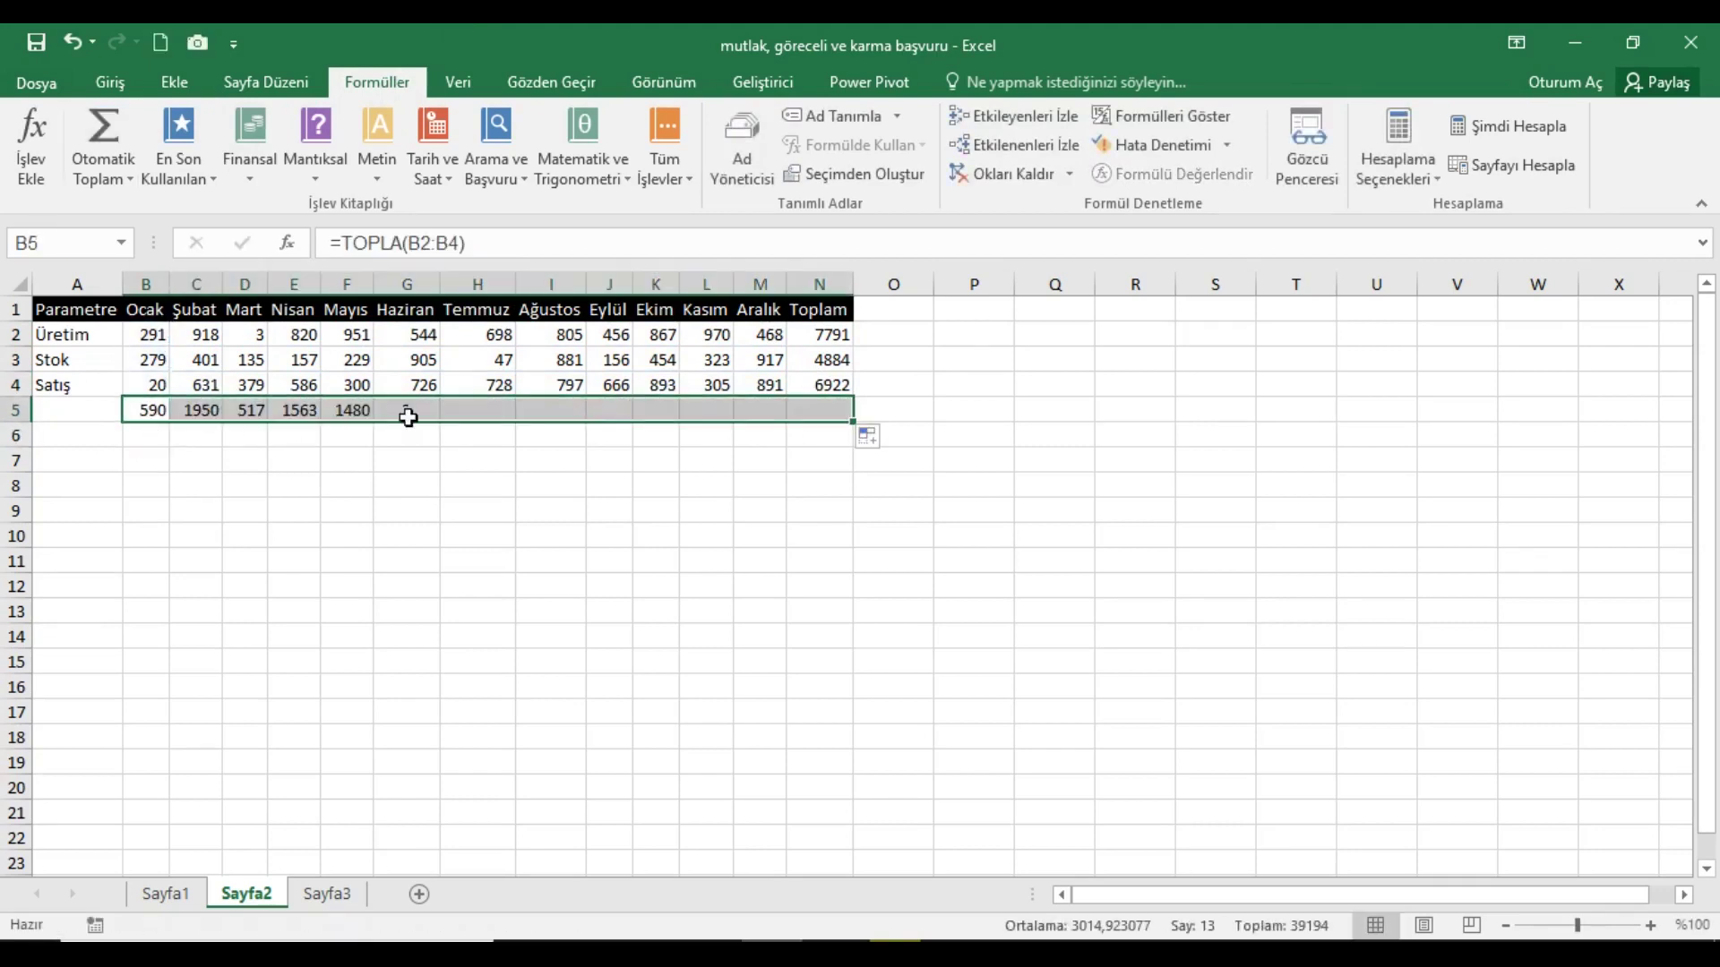
- Check the row 5 and Toplam formulas, confirming the 19597 grand total in N5
click(212, 285)
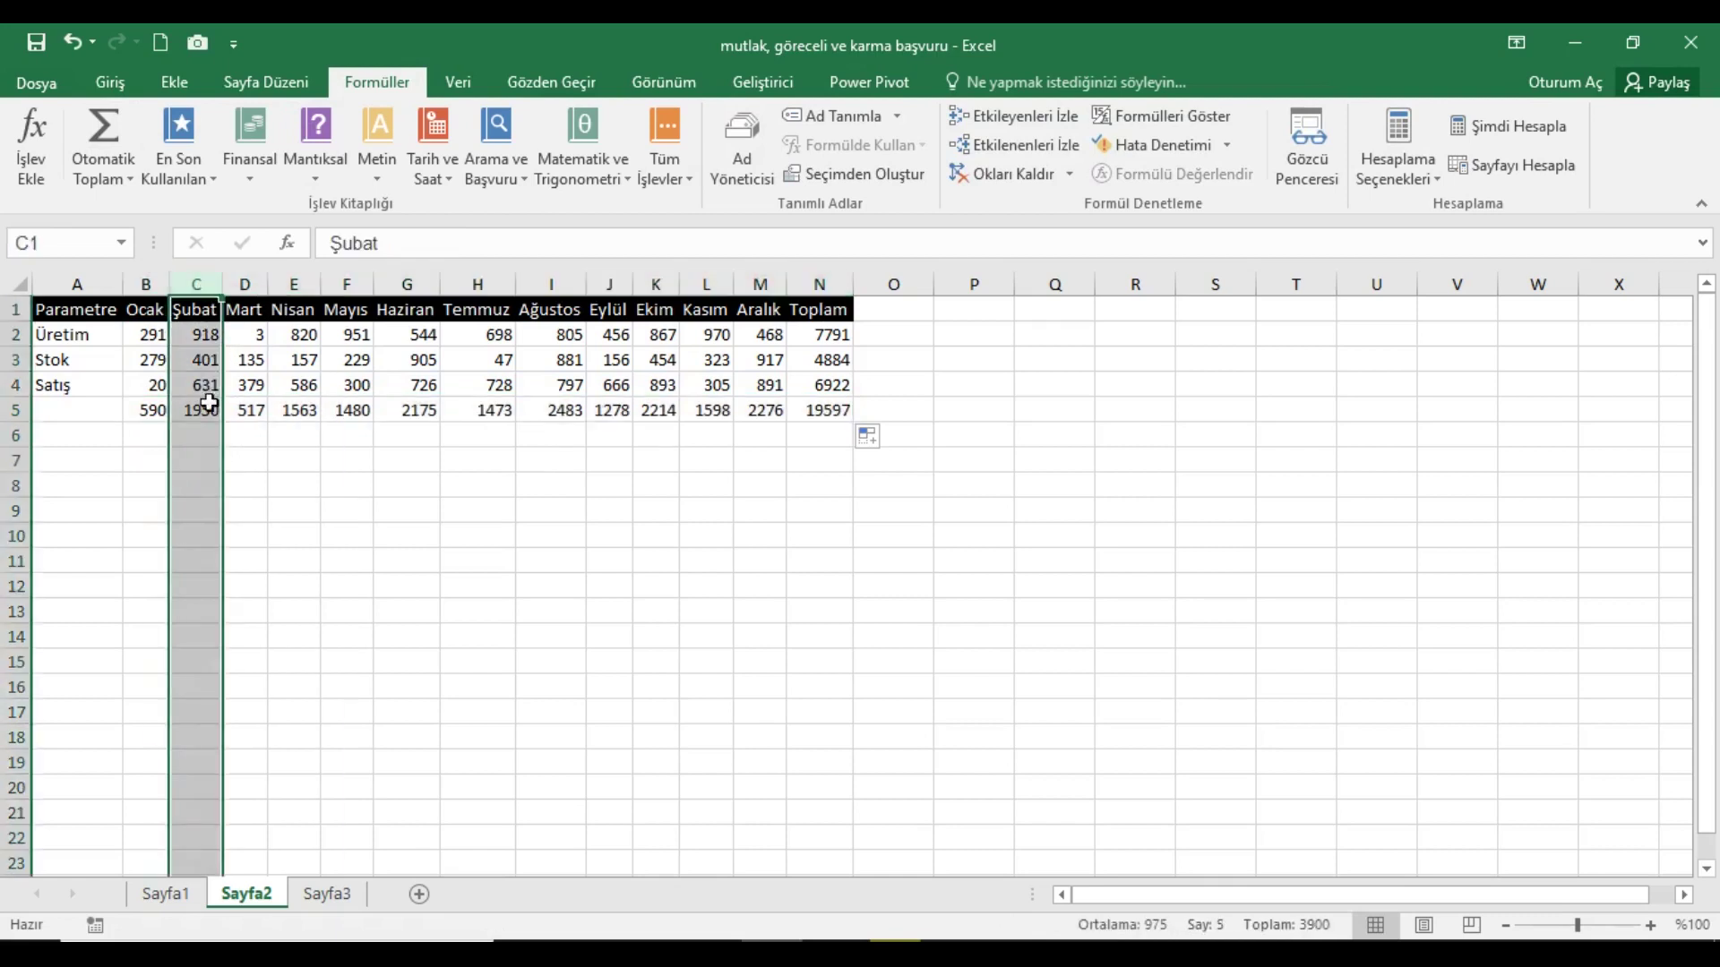
mouse_move(202, 335)
mouse_down()
mouse_move(201, 385)
mouse_move(244, 385)
mouse_up()
click(200, 411)
click(247, 410)
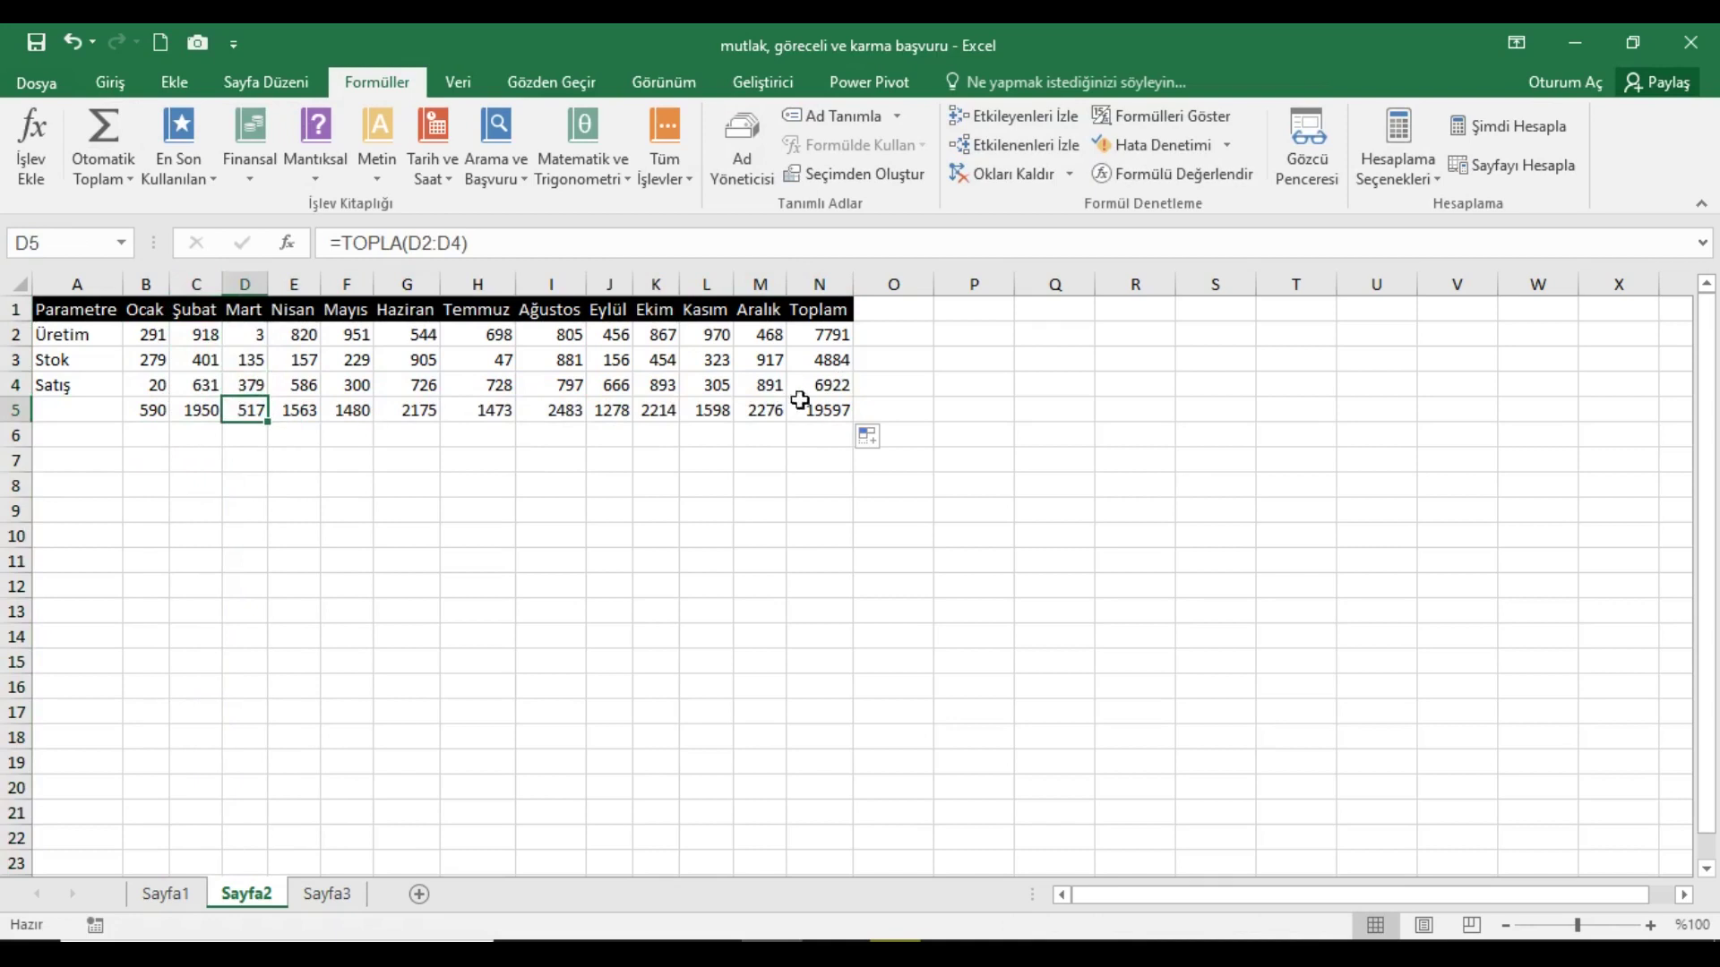
drag(840, 397, 147, 385)
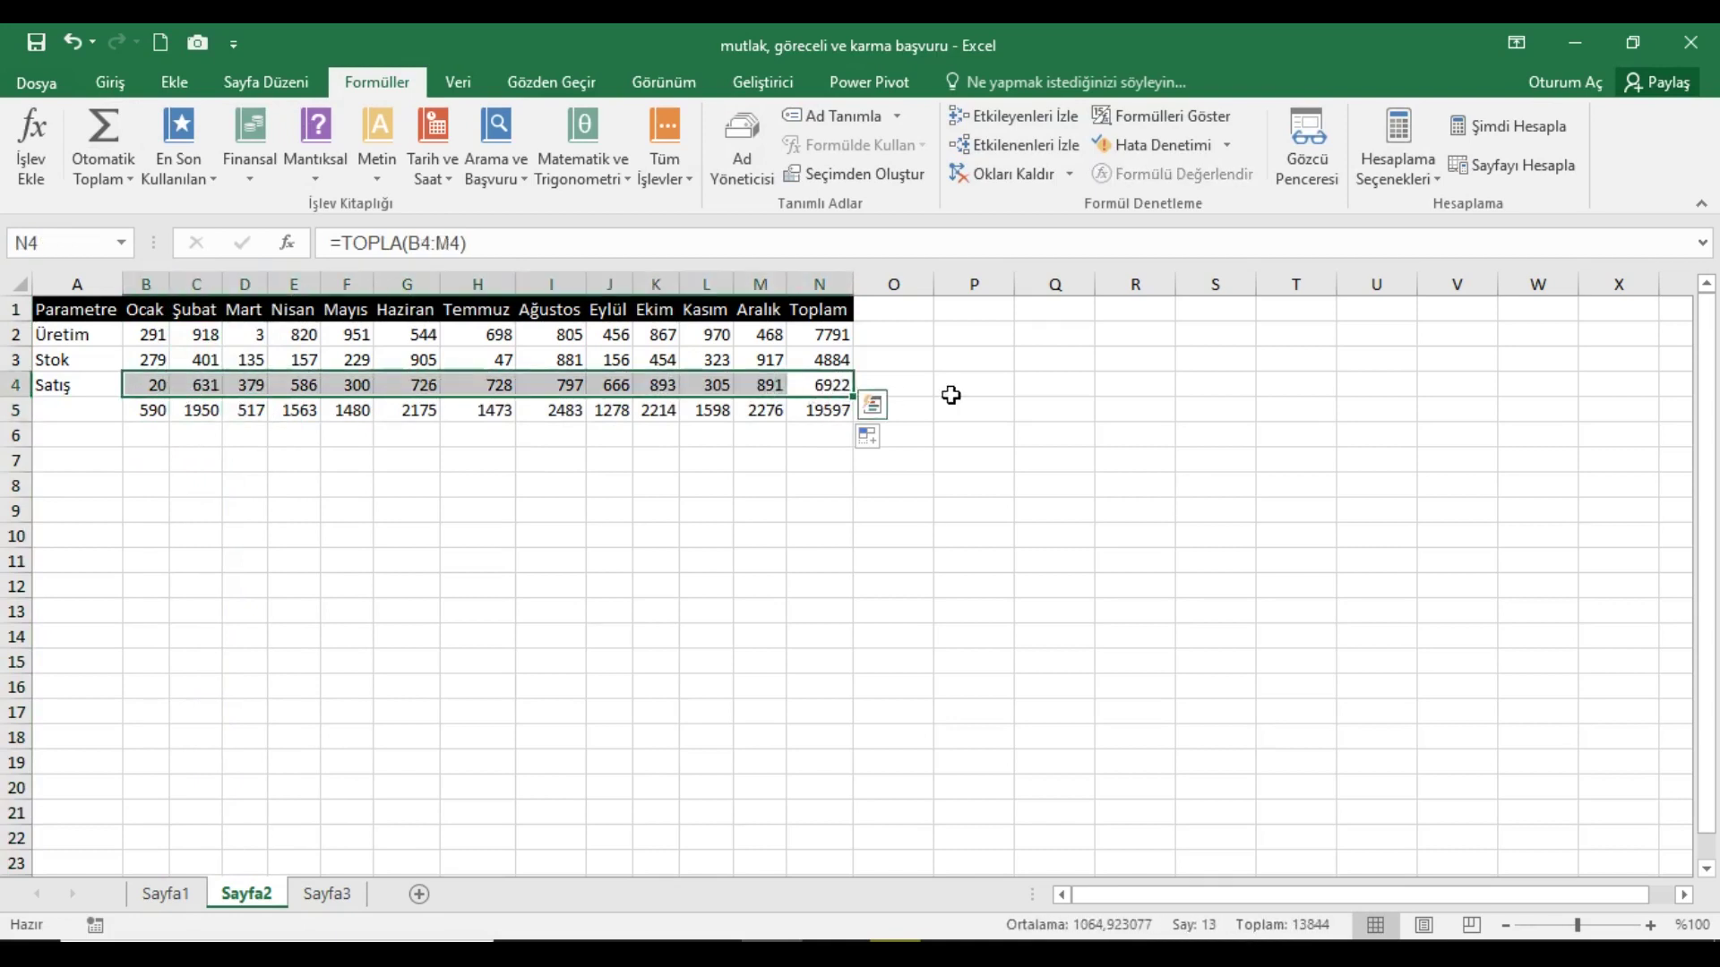
click(842, 366)
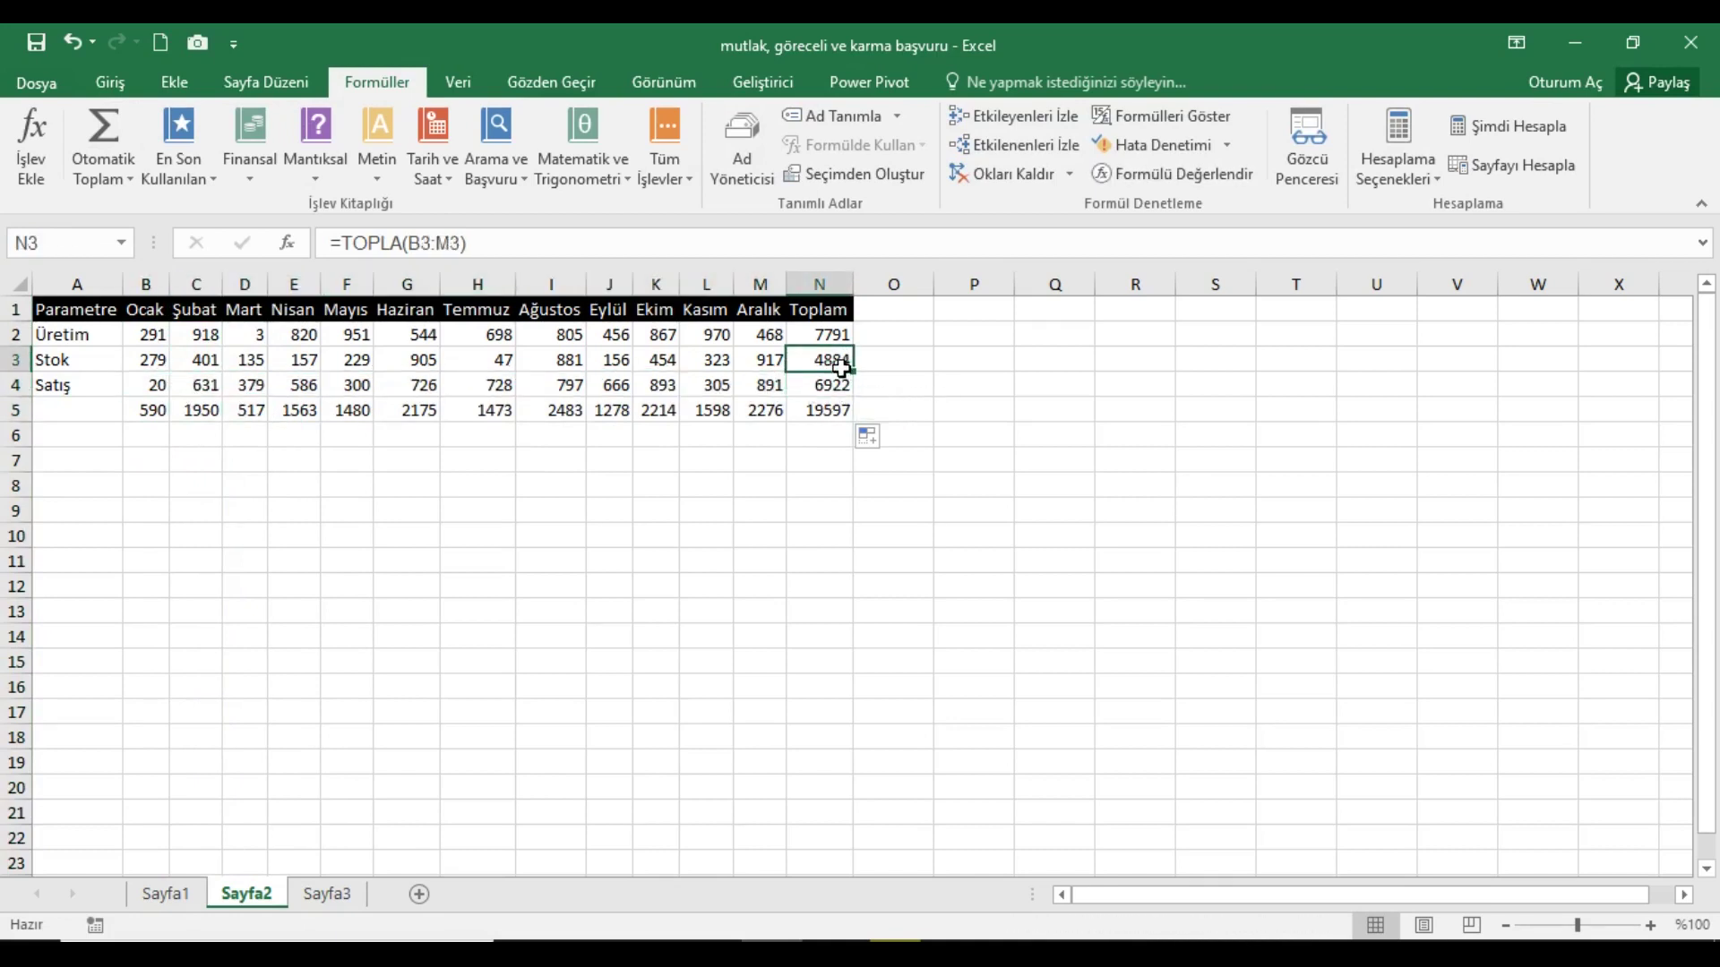
click(835, 340)
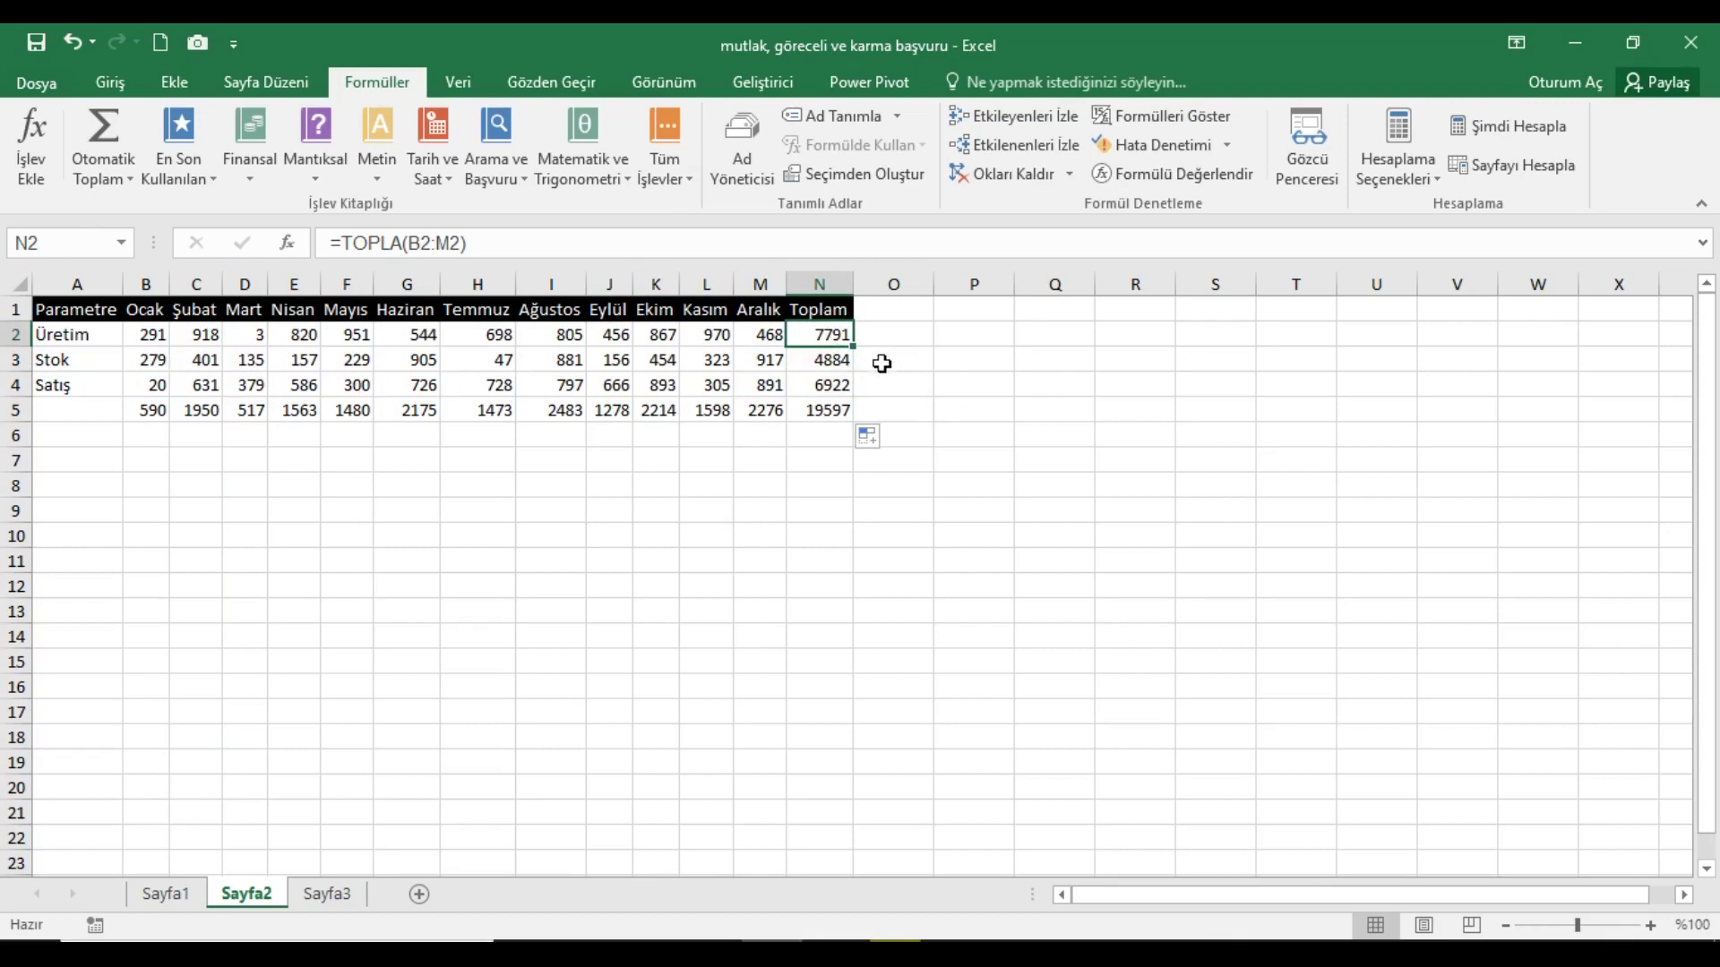
click(849, 385)
click(828, 414)
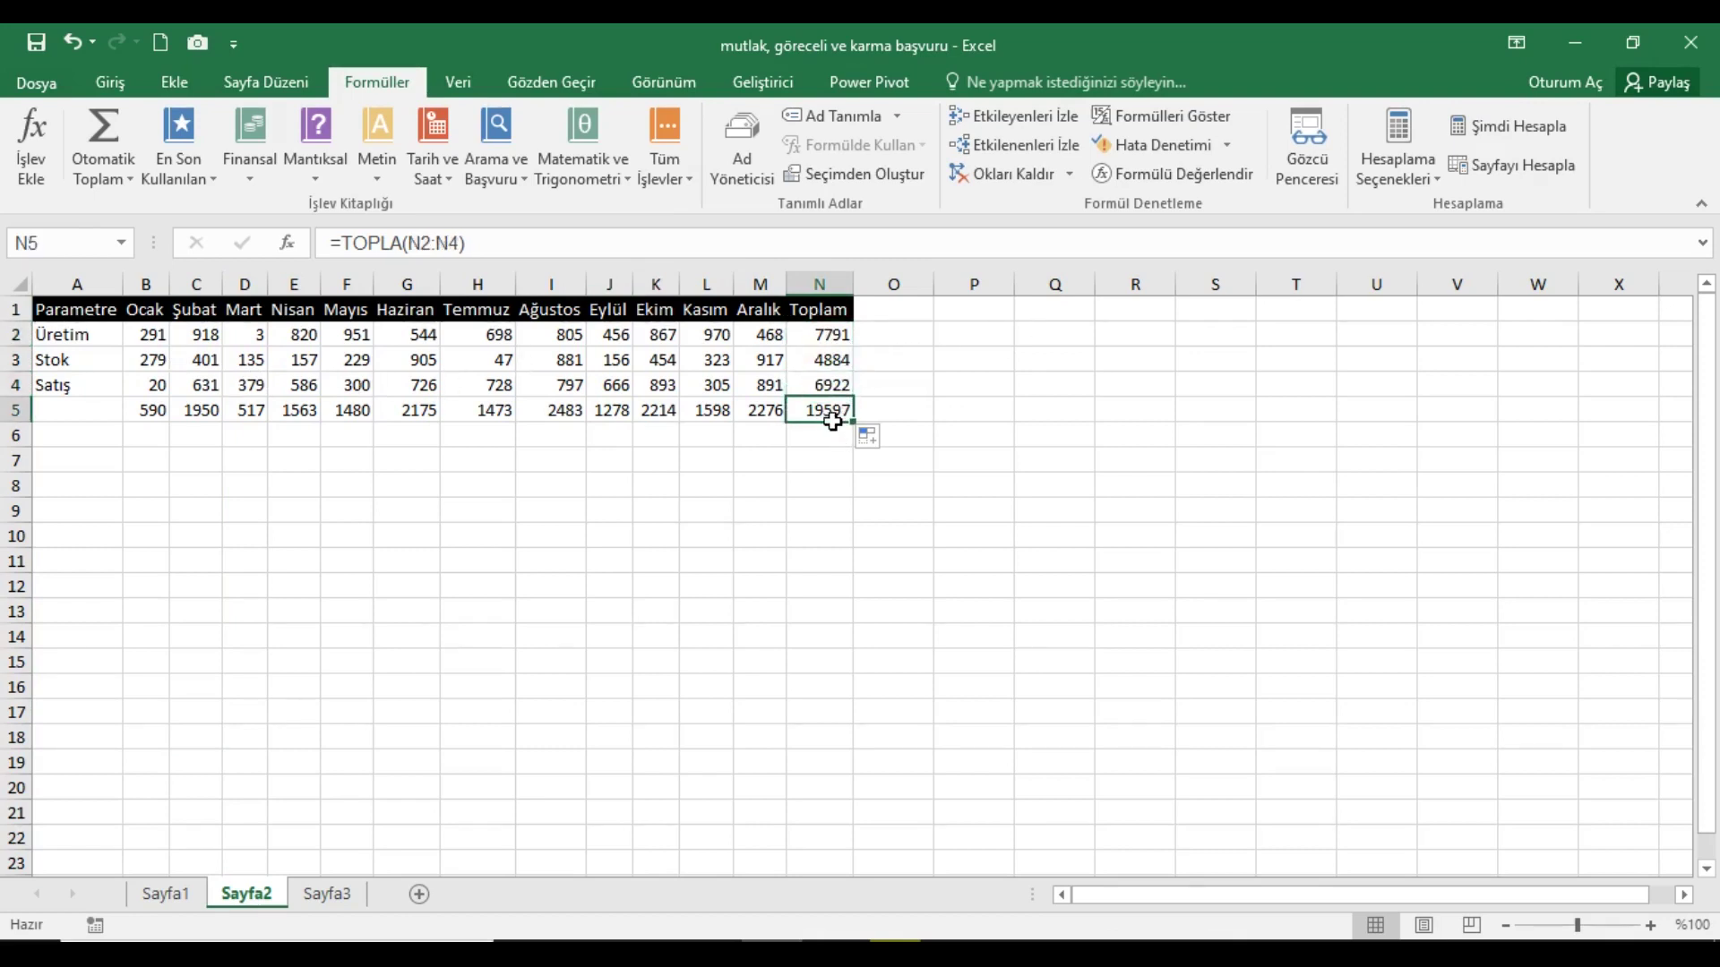
click(889, 341)
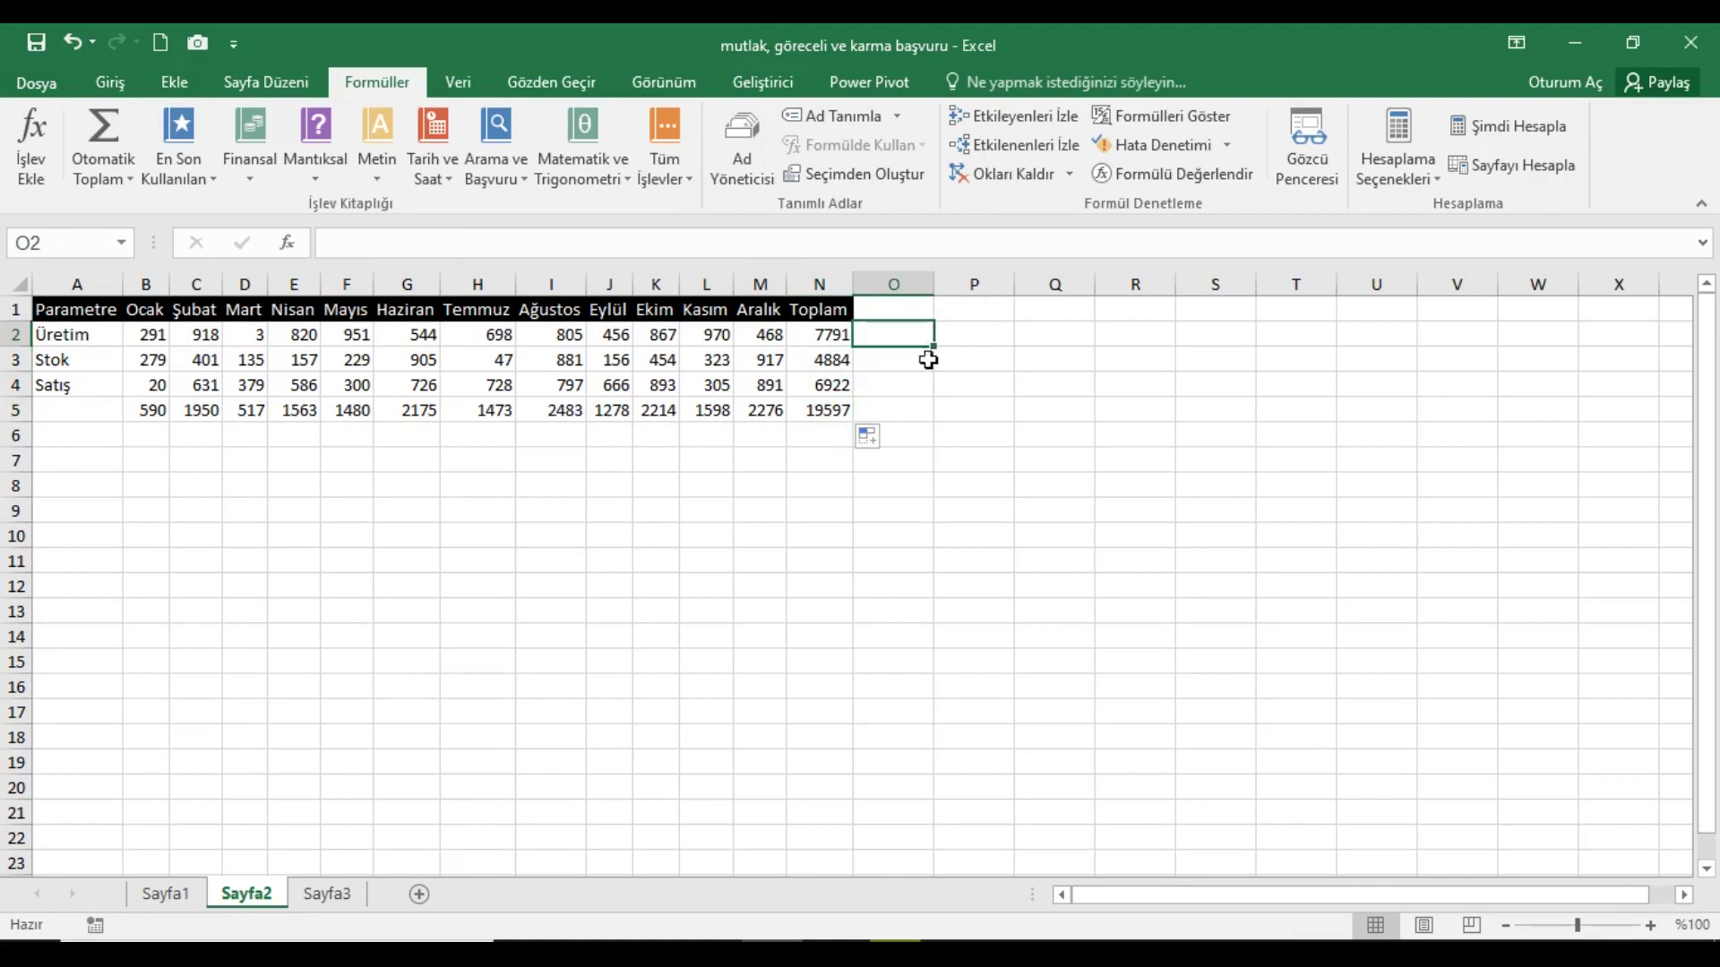
- Enter =N2/N5 in O2 and format it as a percentage showing 40%
text(=)
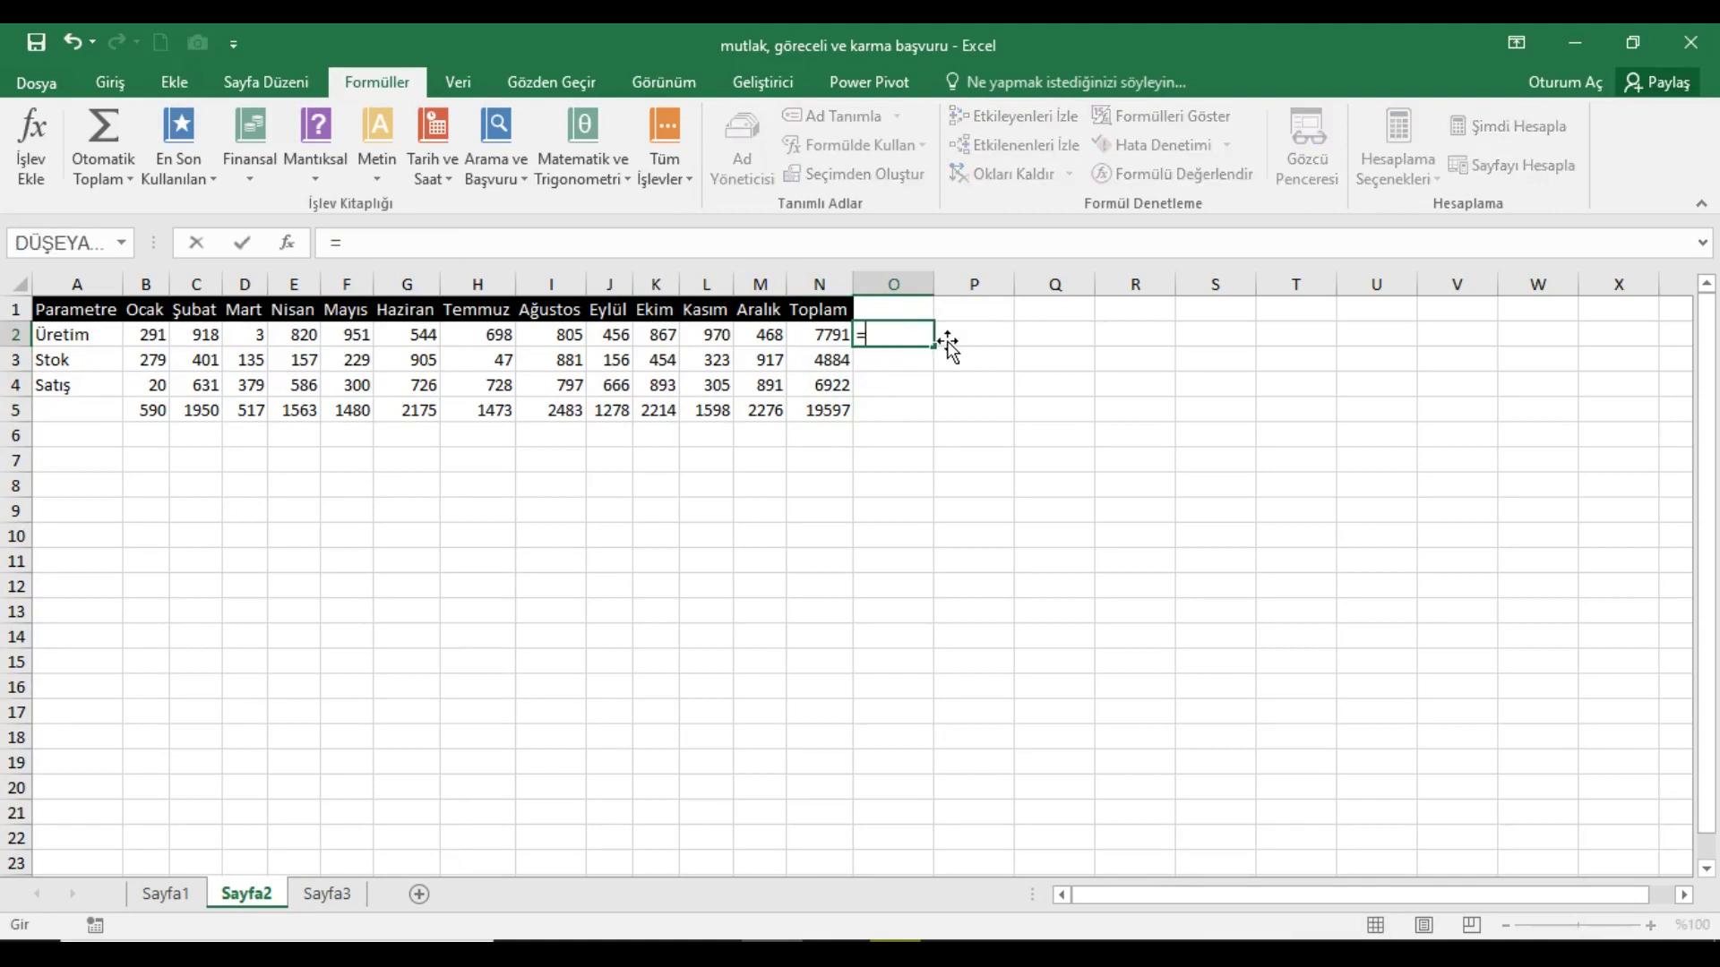
key(Left)
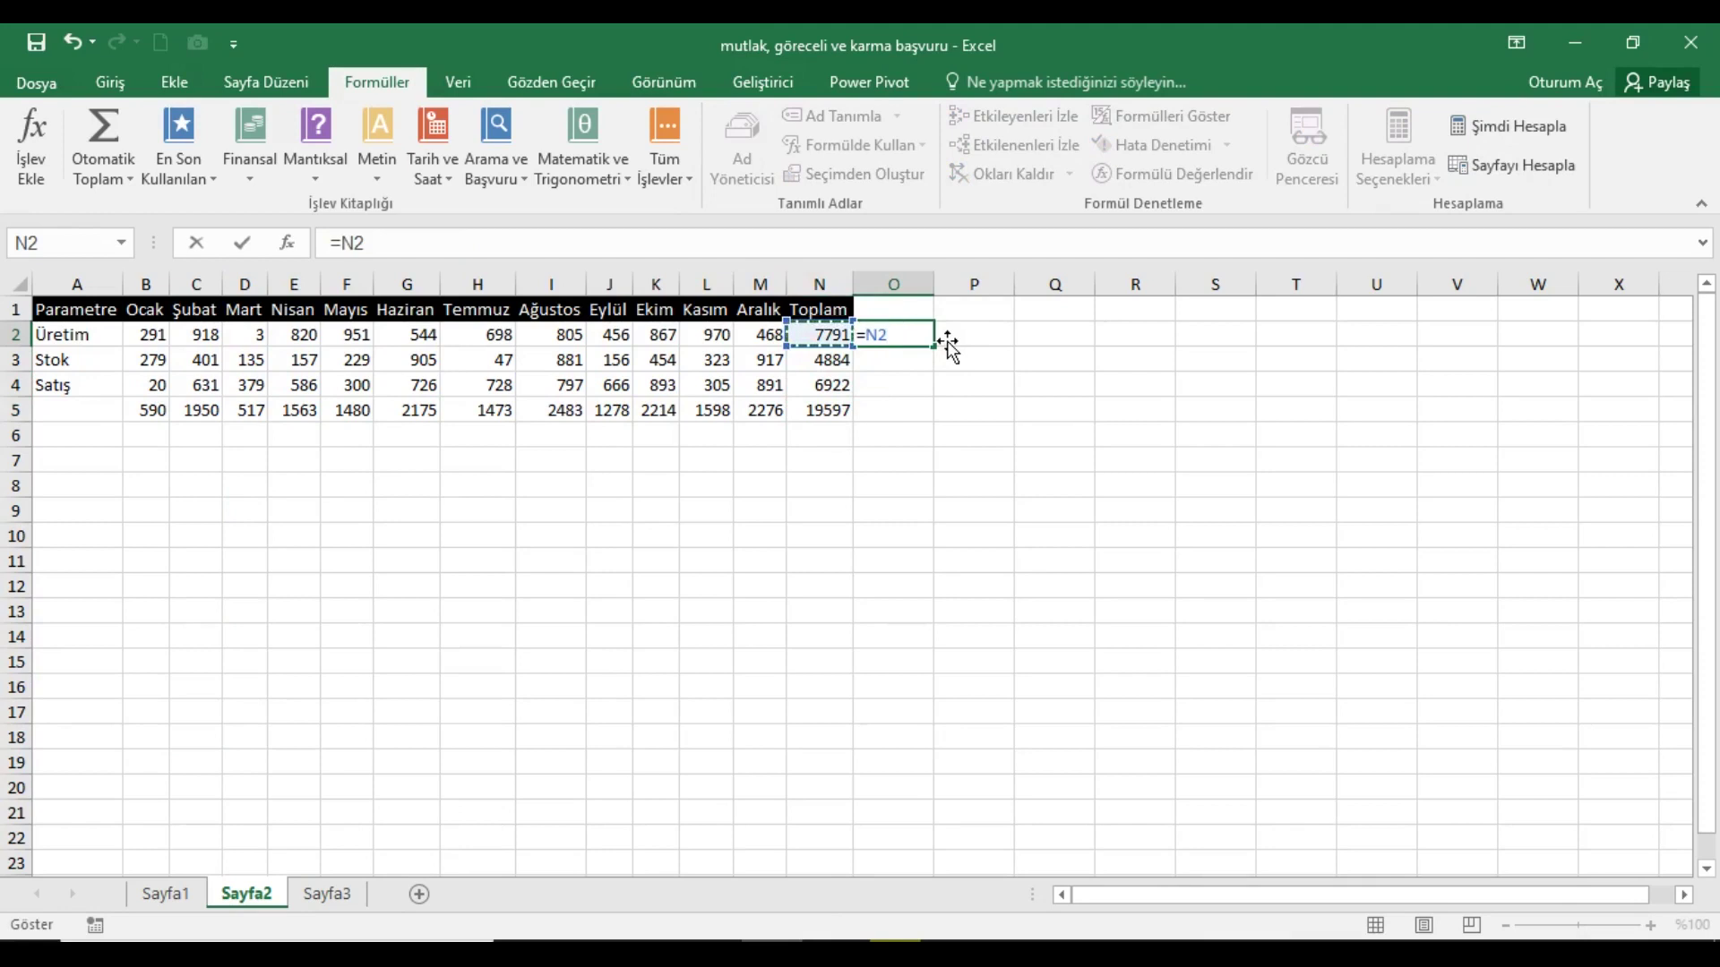
text(/)
key(Left)
key(Down)
key(Down)
key(Down)
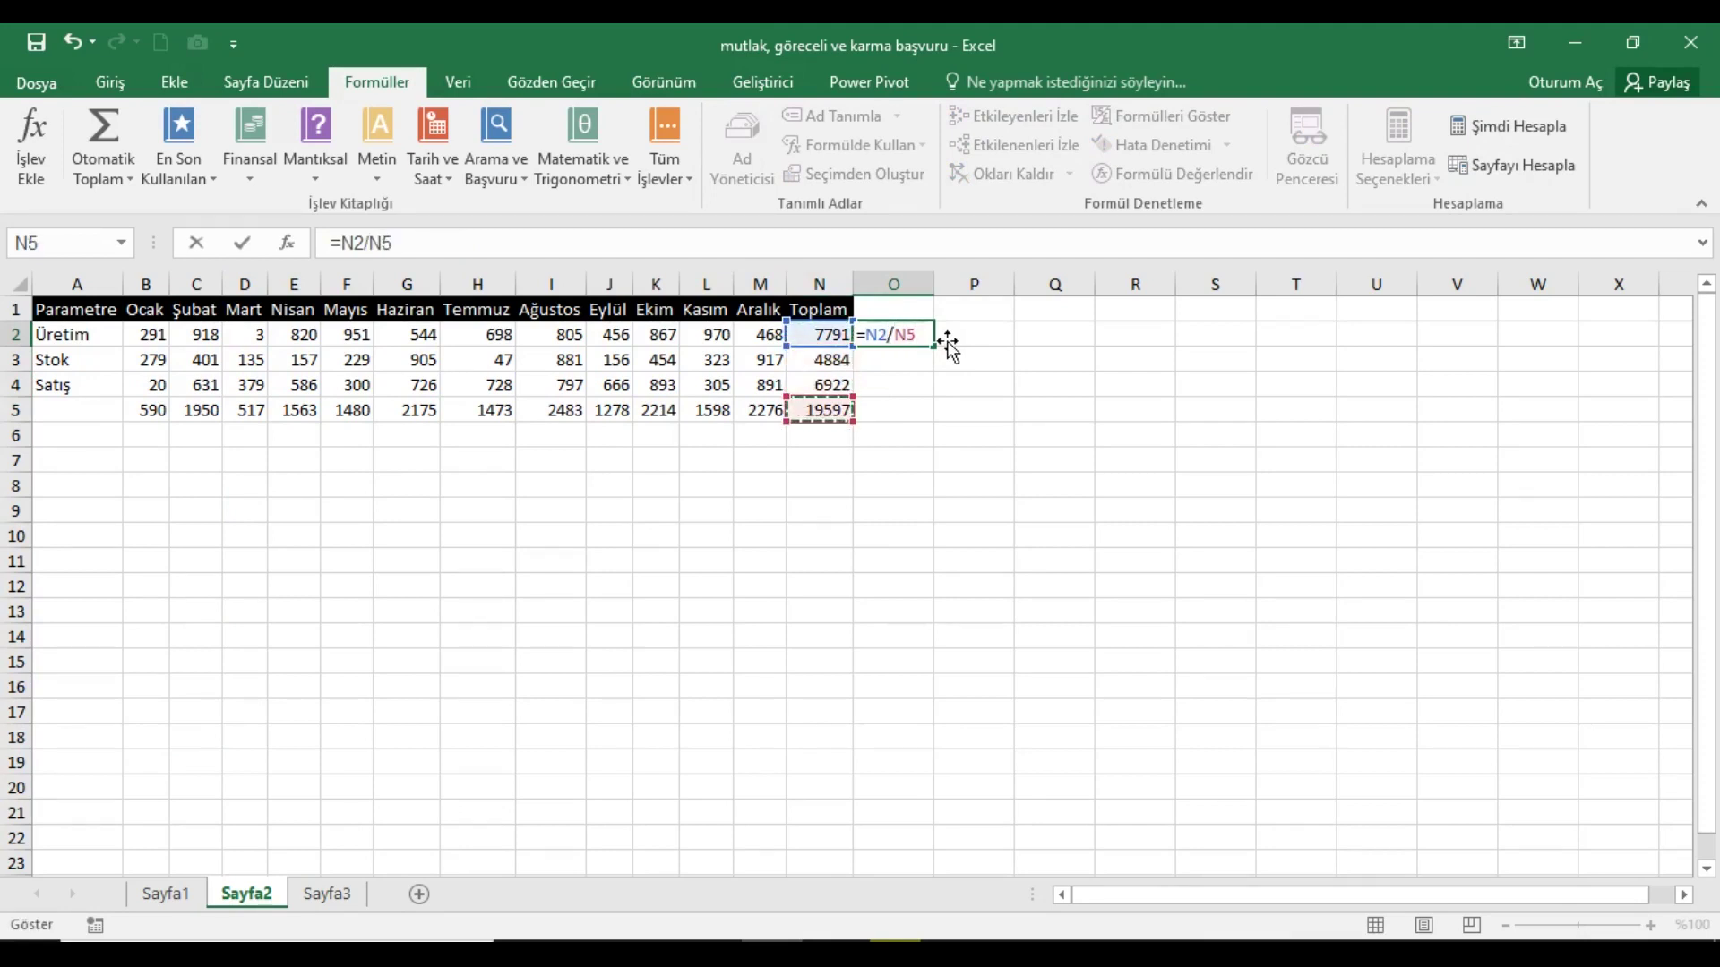
key(Return)
click(922, 345)
click(110, 82)
click(771, 164)
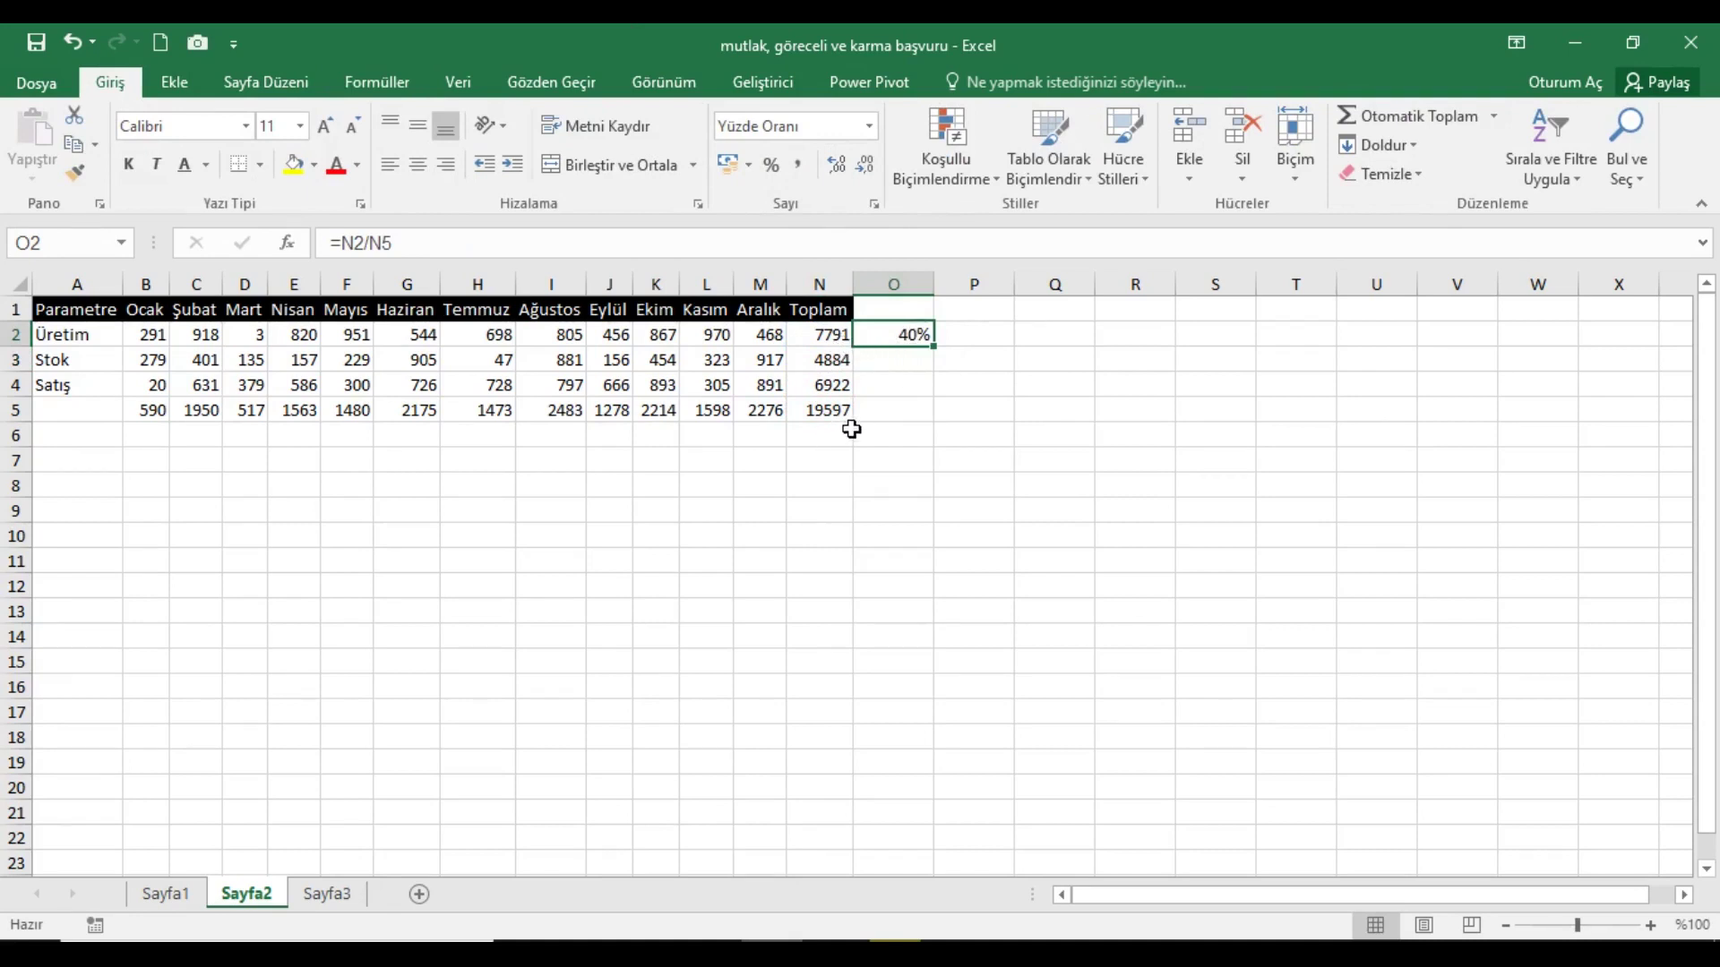
- Fill the O2 formula down to O4, where =N3/N6 and =N4/N7 show #SAYI/0! errors
drag(936, 348, 943, 404)
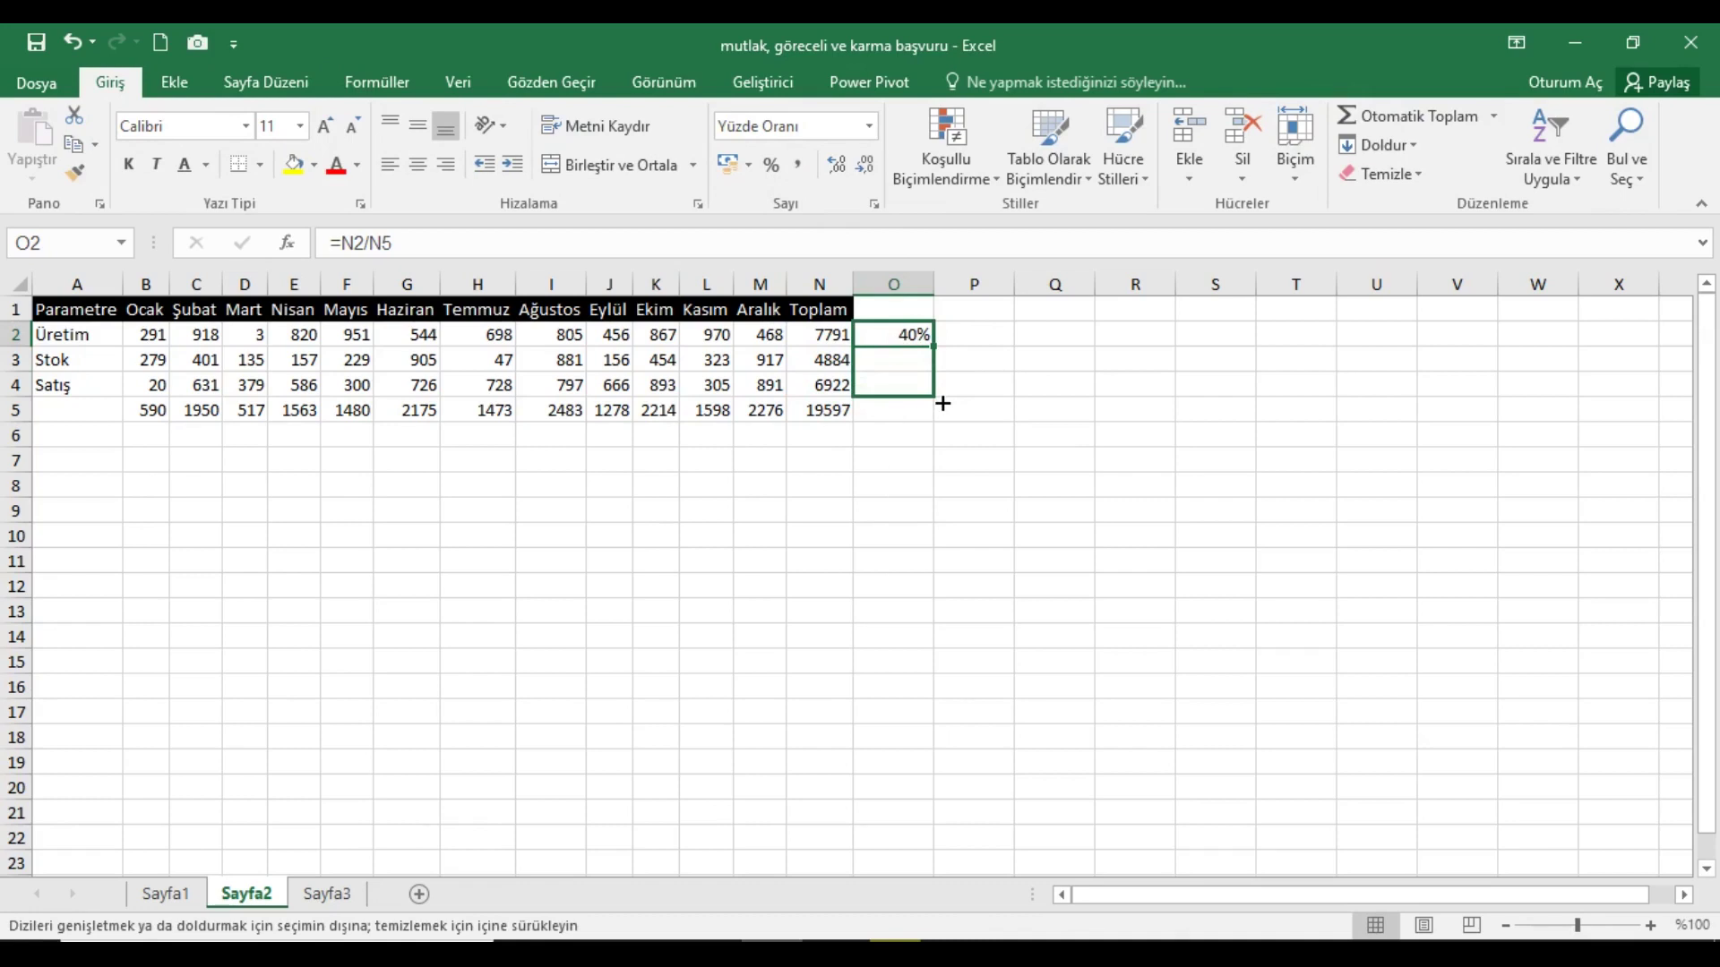
click(892, 365)
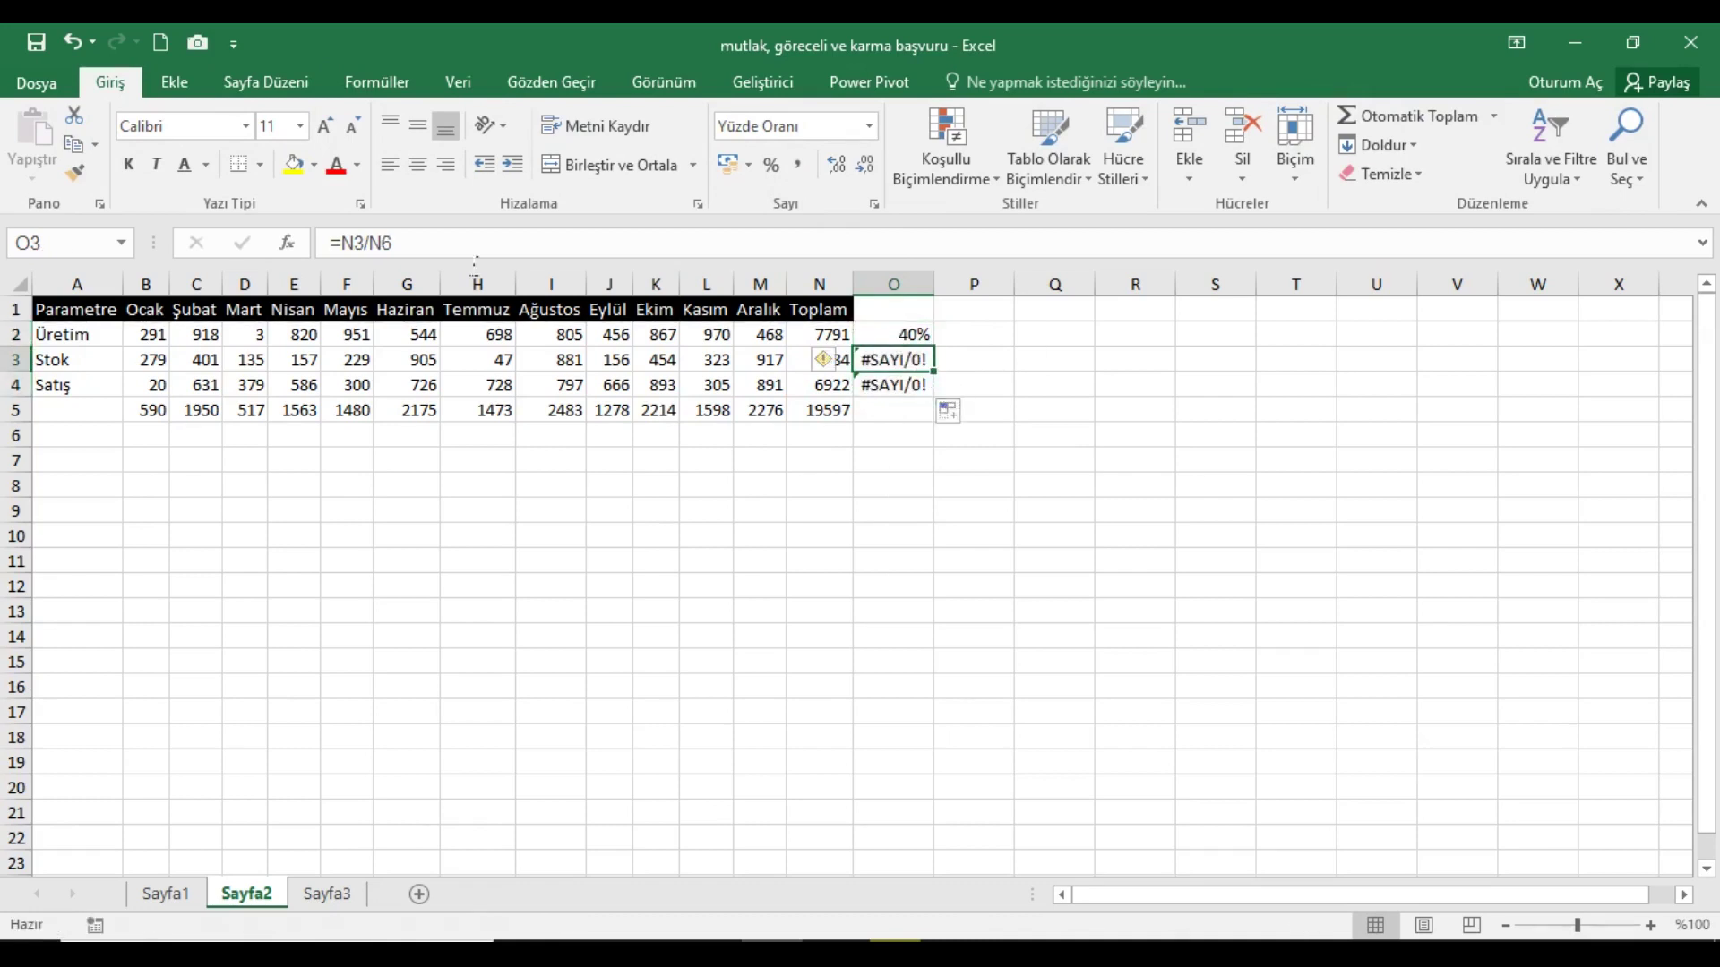
click(398, 243)
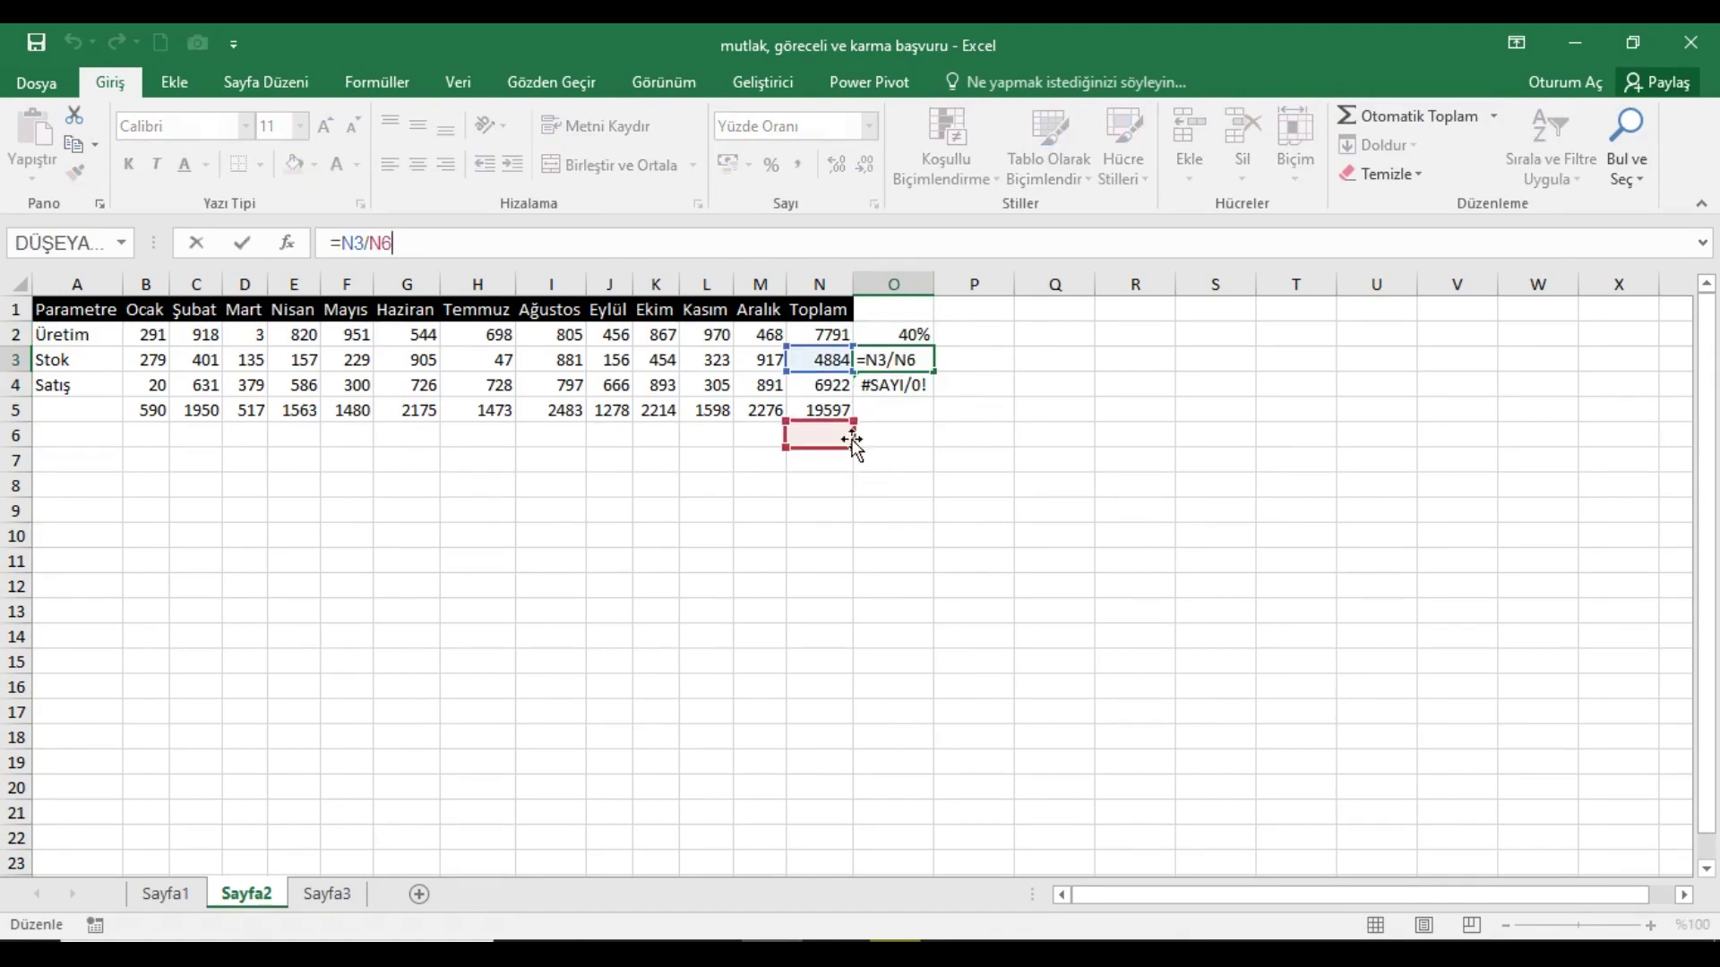
key(Return)
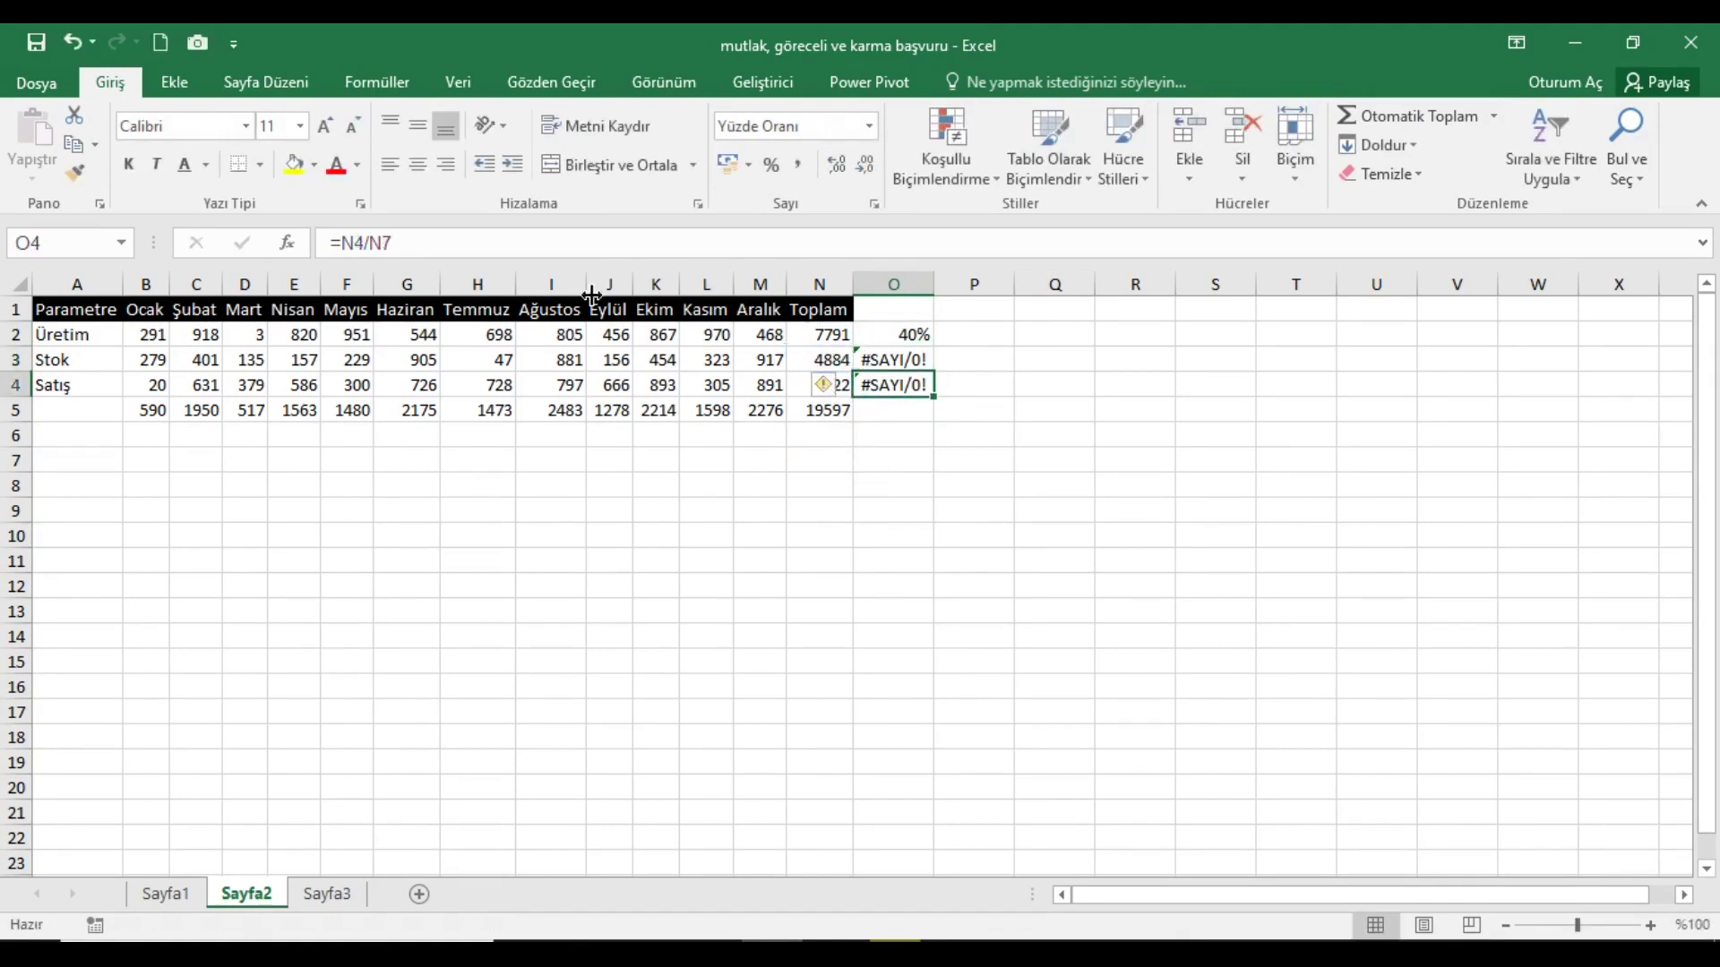
click(455, 243)
key(Return)
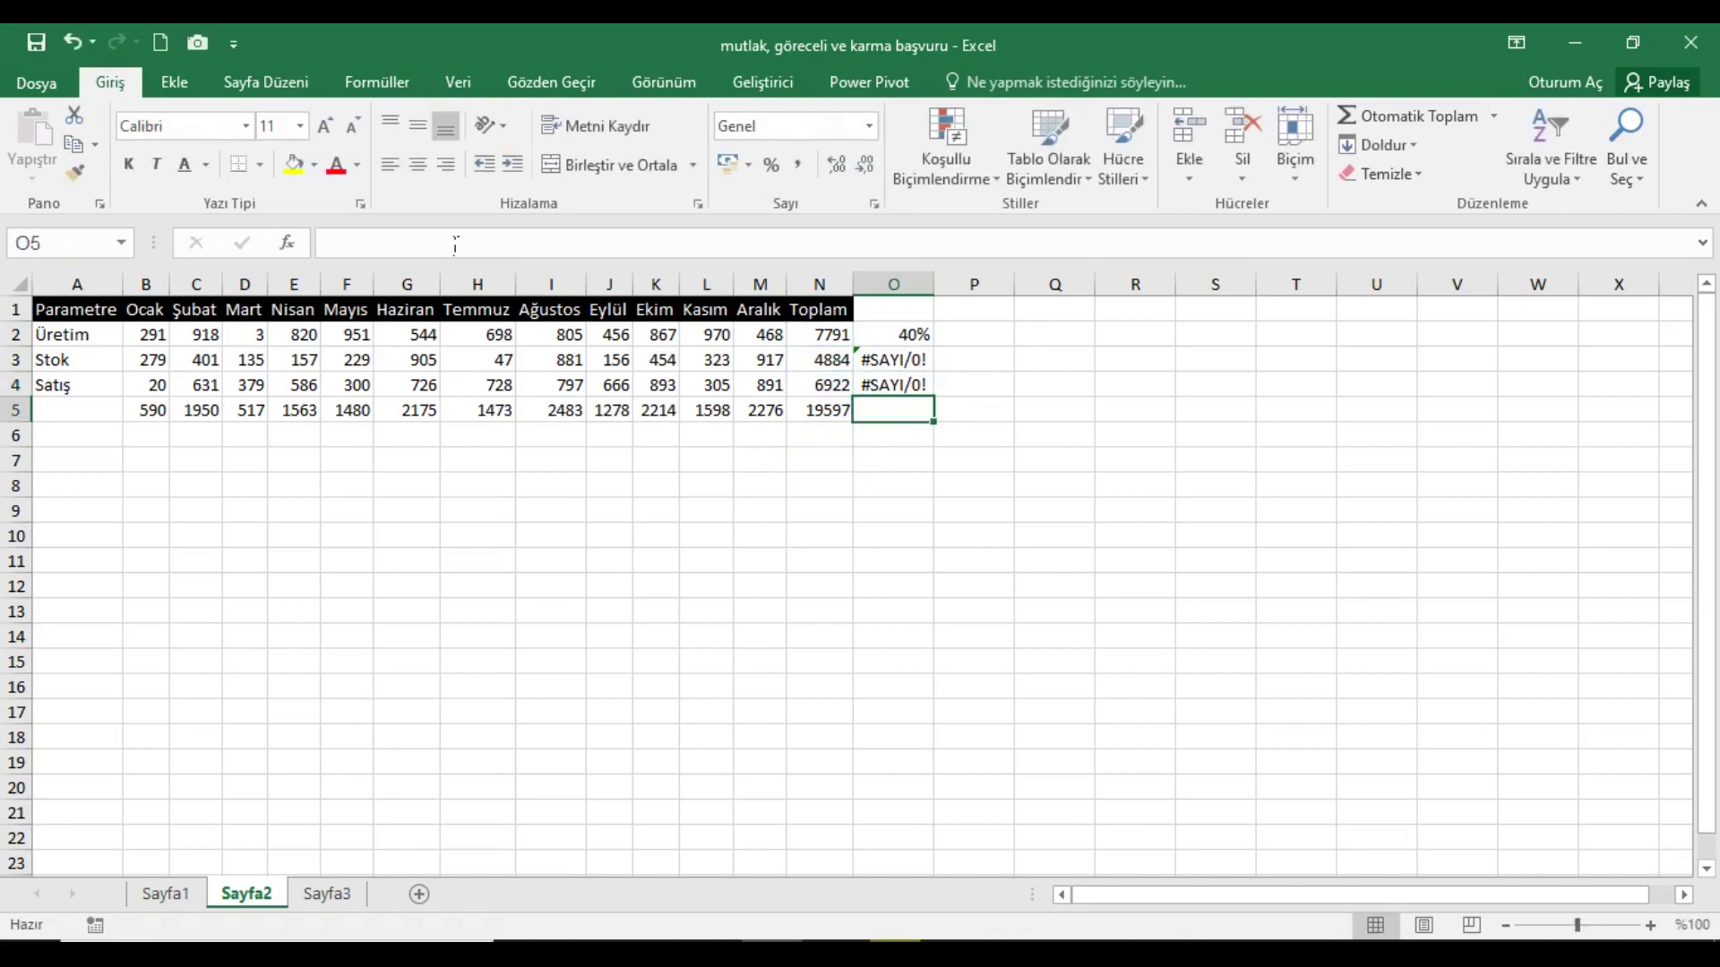
- Compare the references in O2, O3 and O4 to see the shifting total cell
click(907, 337)
click(429, 252)
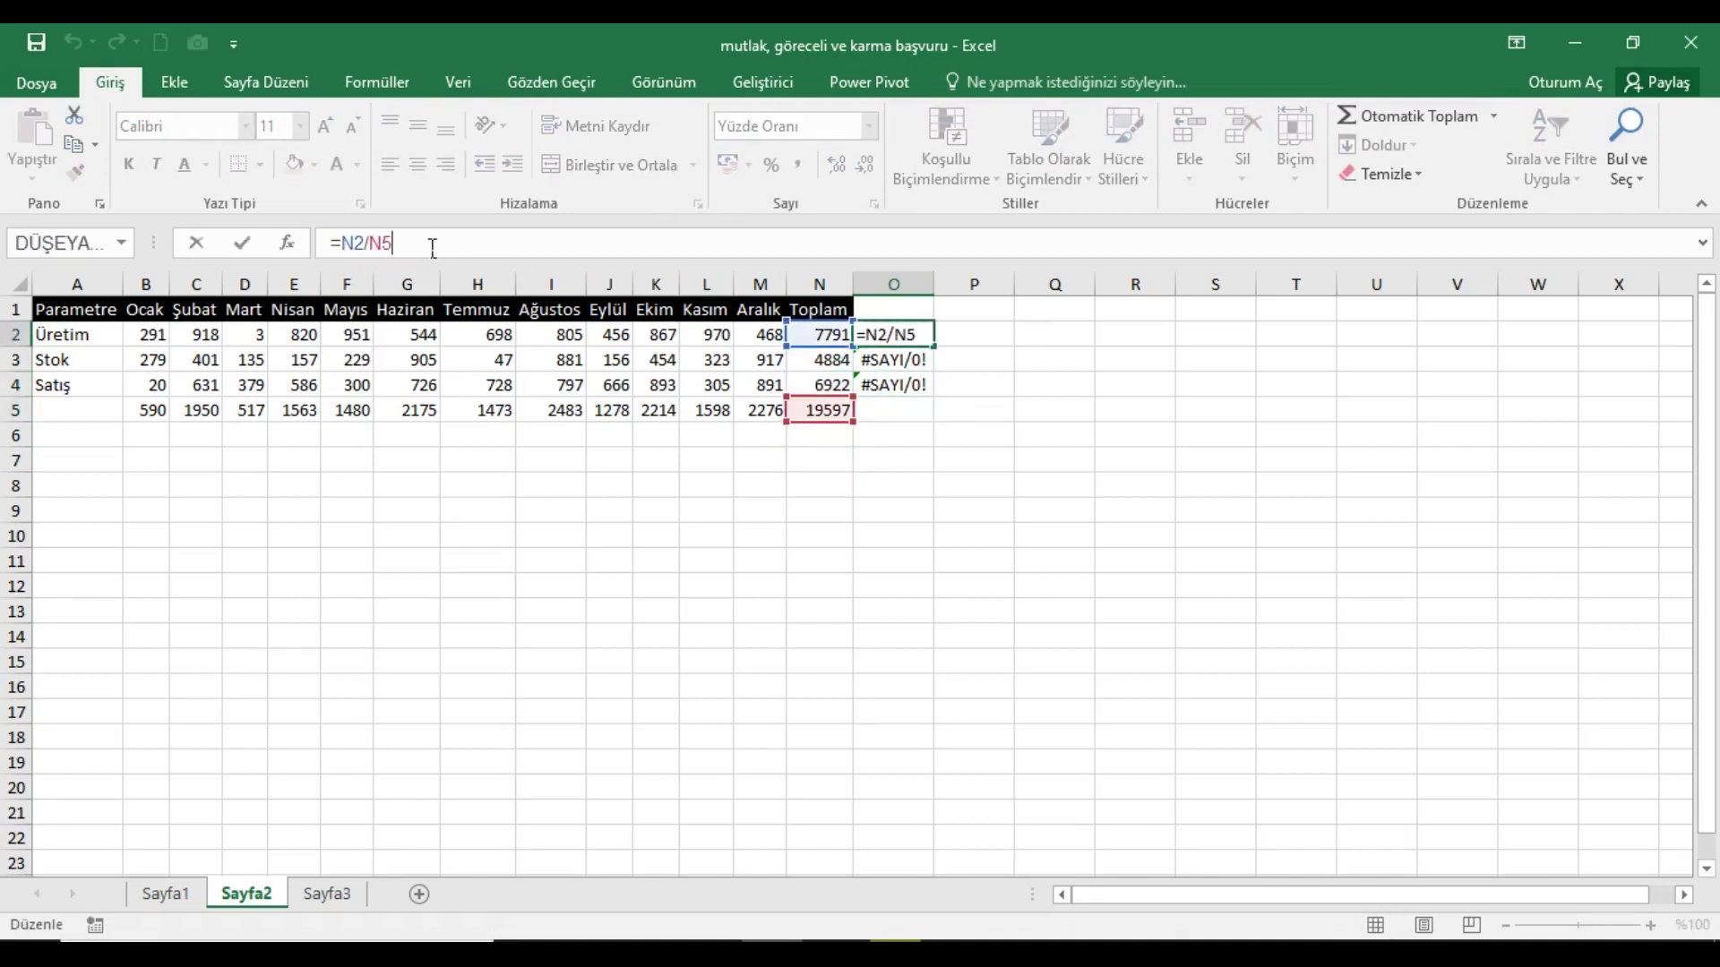
key(Return)
click(434, 248)
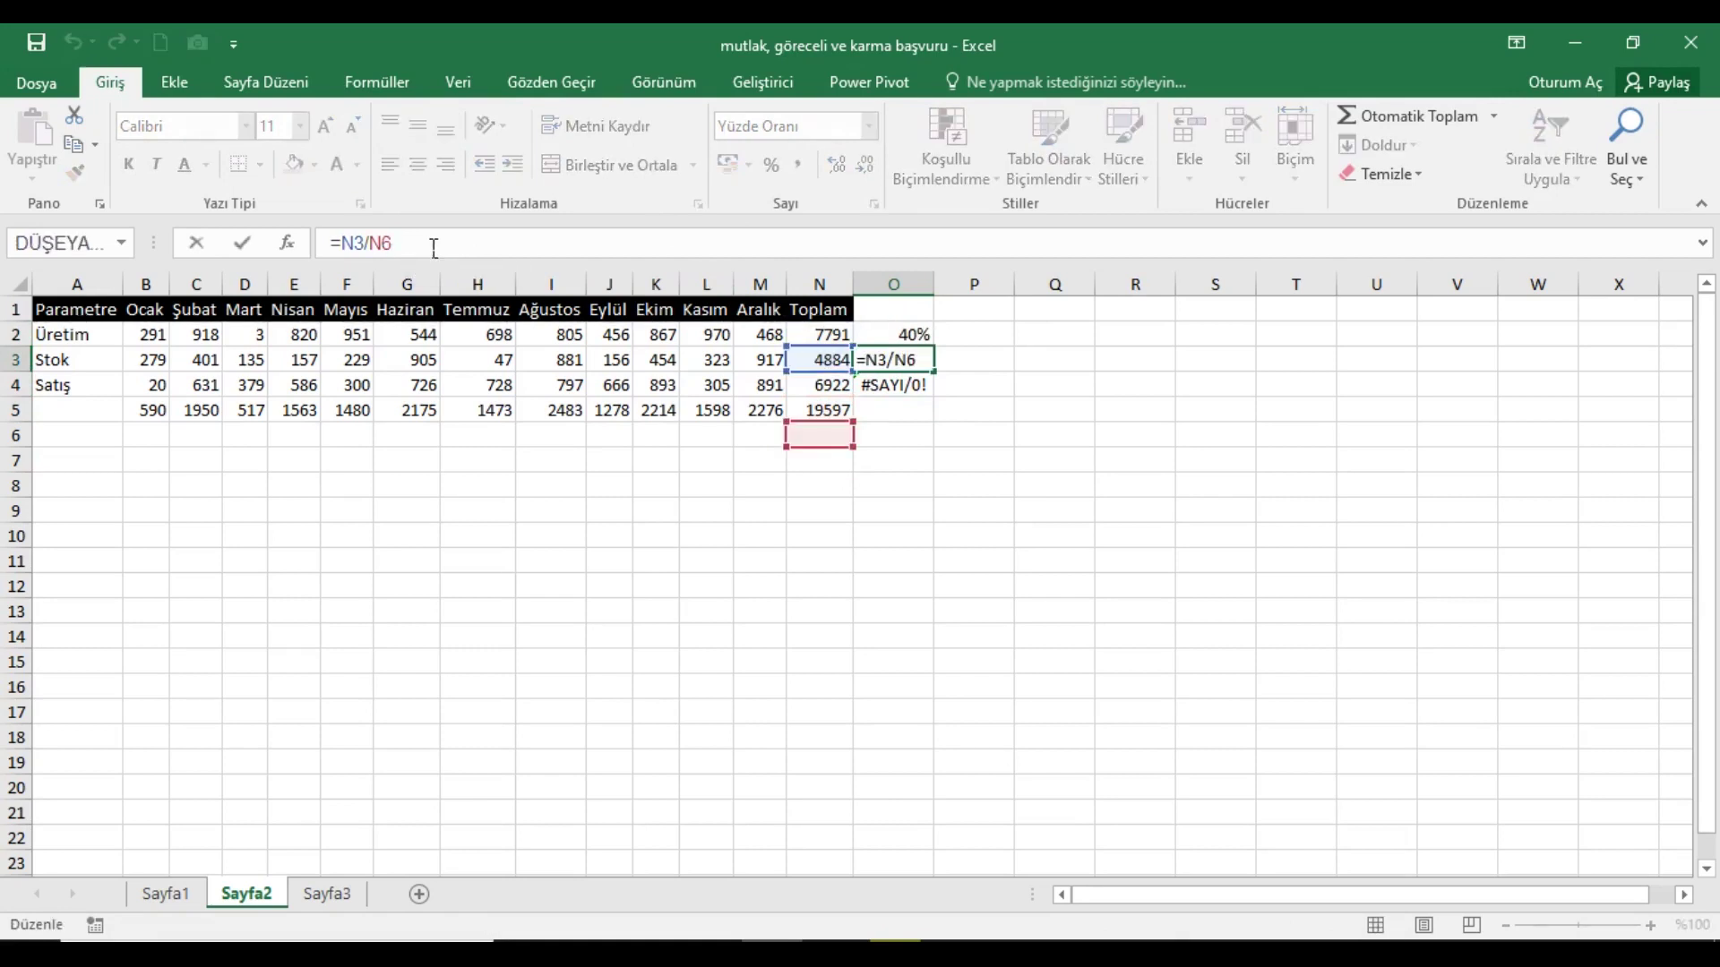
key(Return)
click(433, 248)
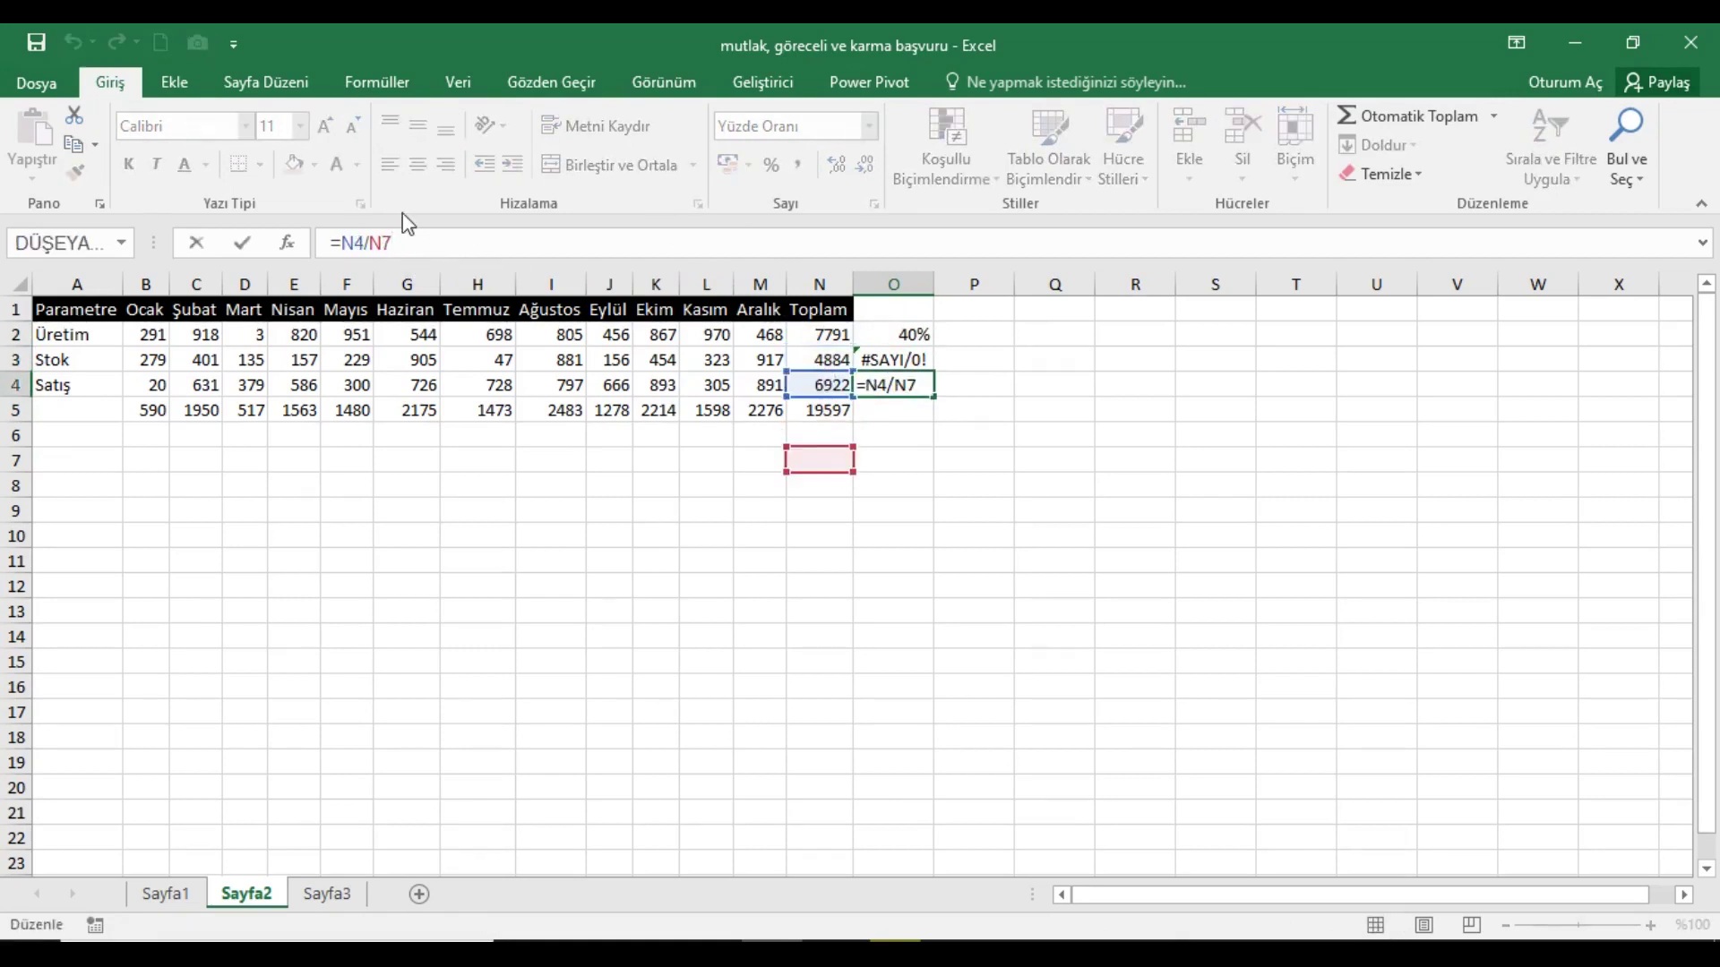
key(Return)
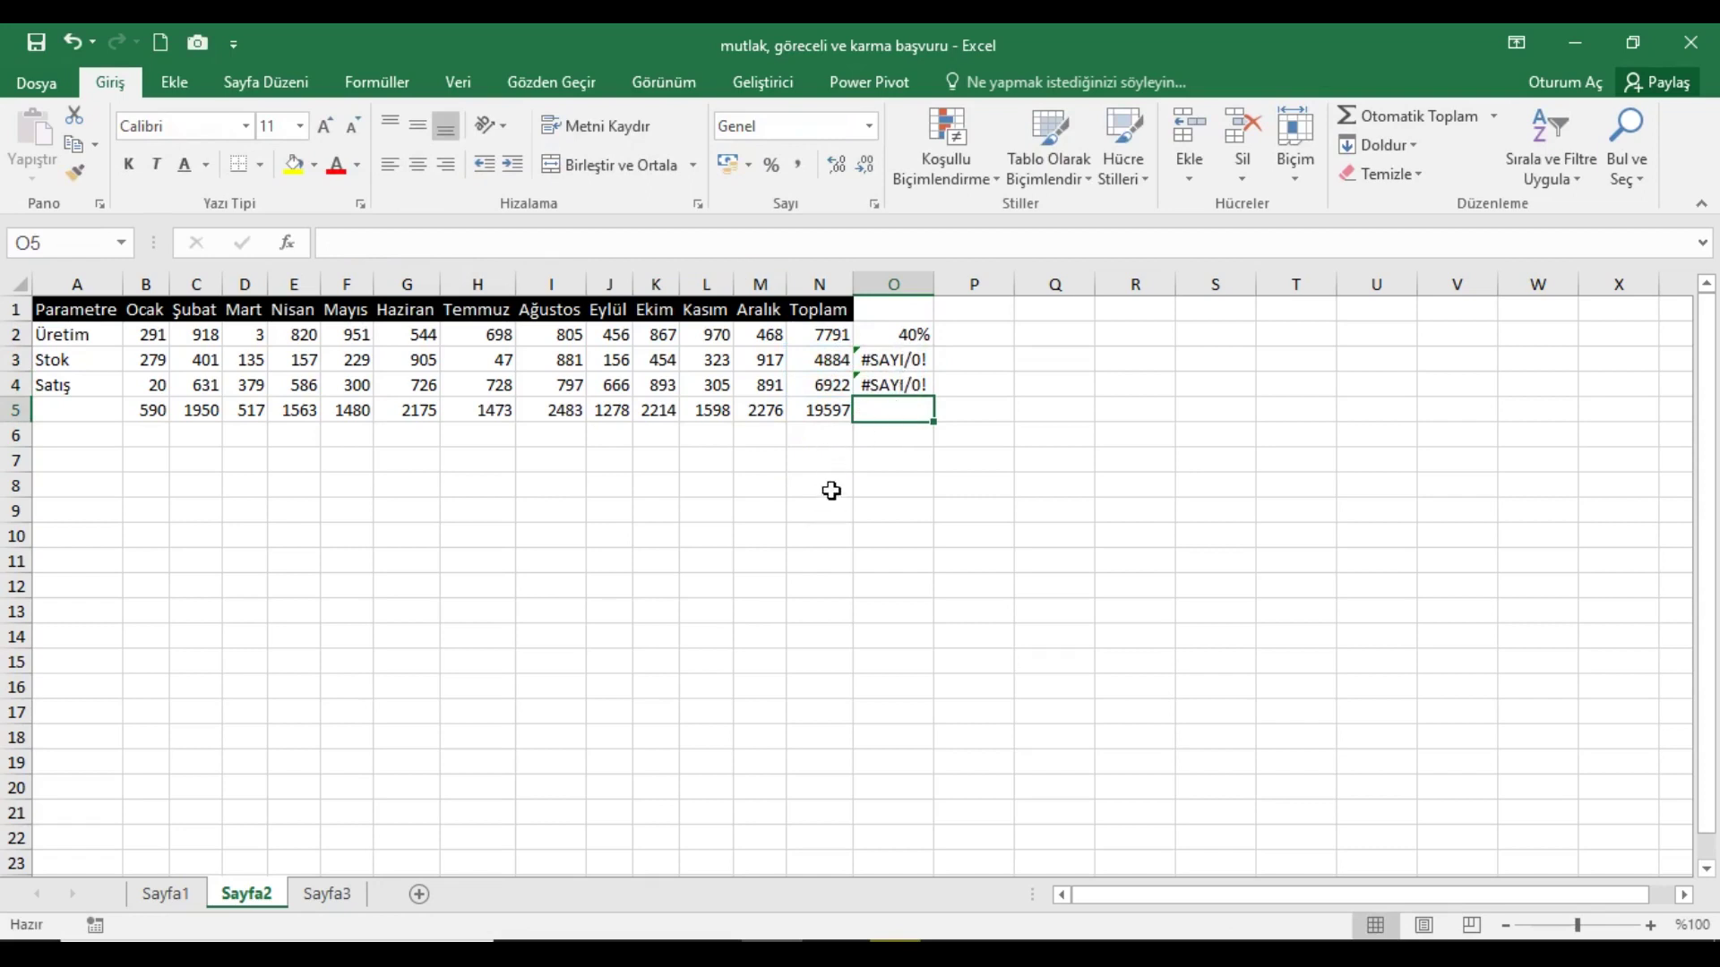
click(918, 343)
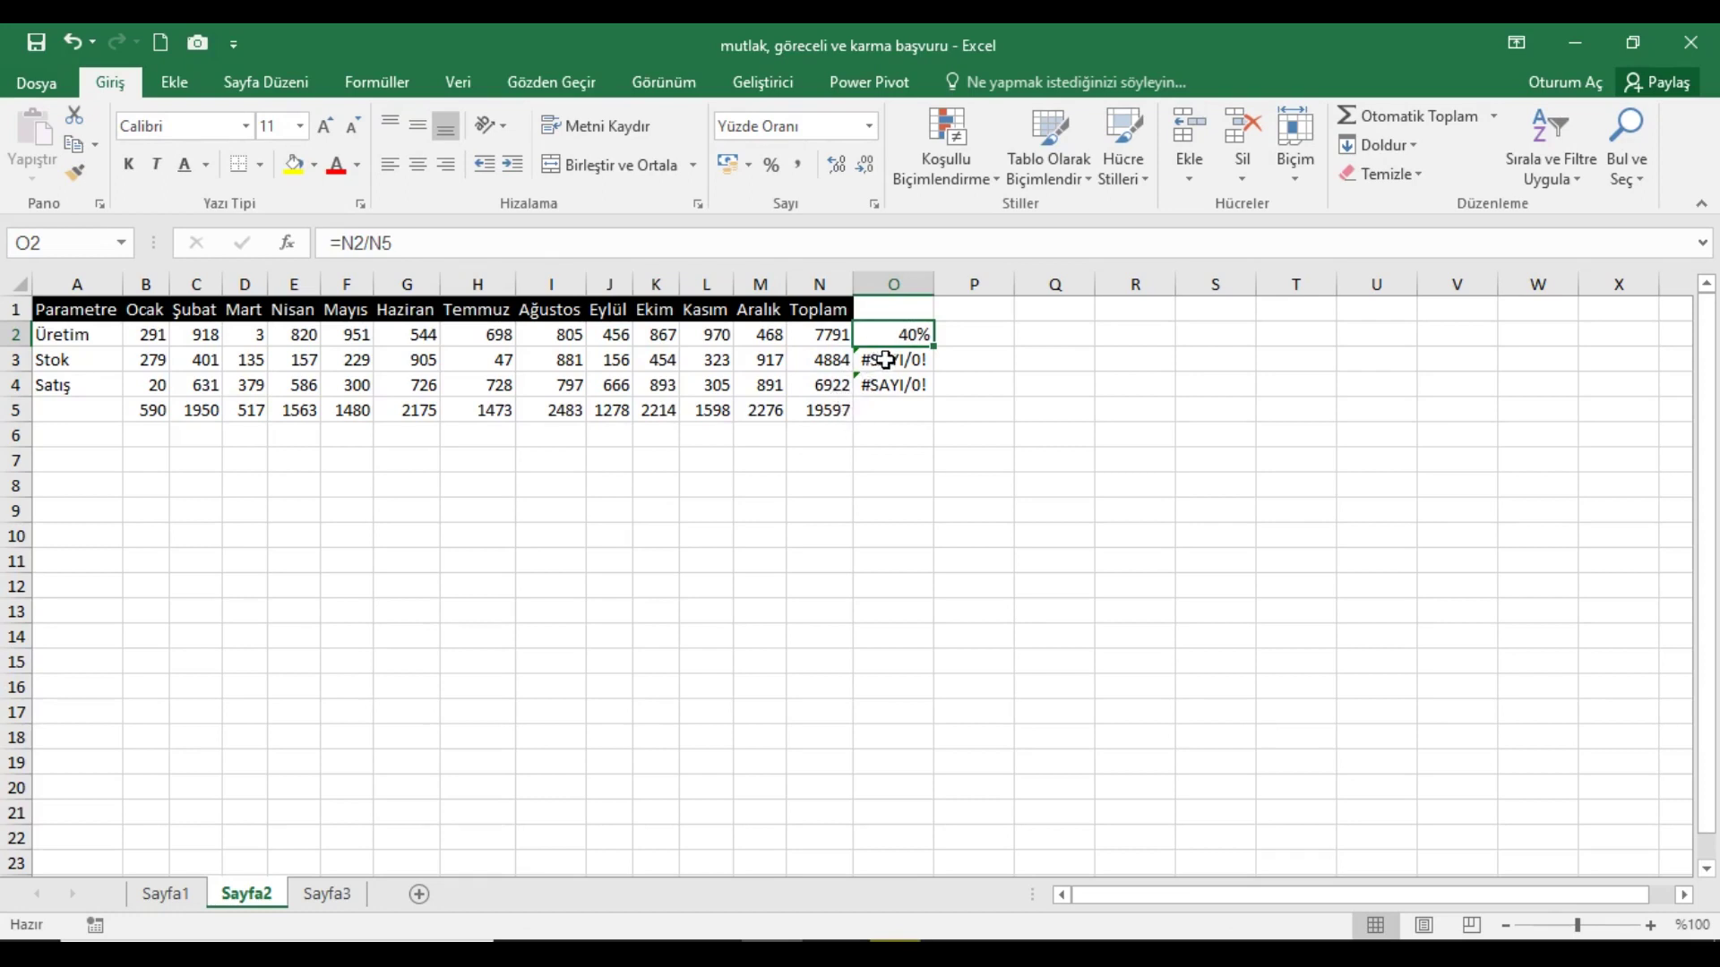
- Change O2 to =N2/$N$5 with F4 and fill it down to O4
click(838, 416)
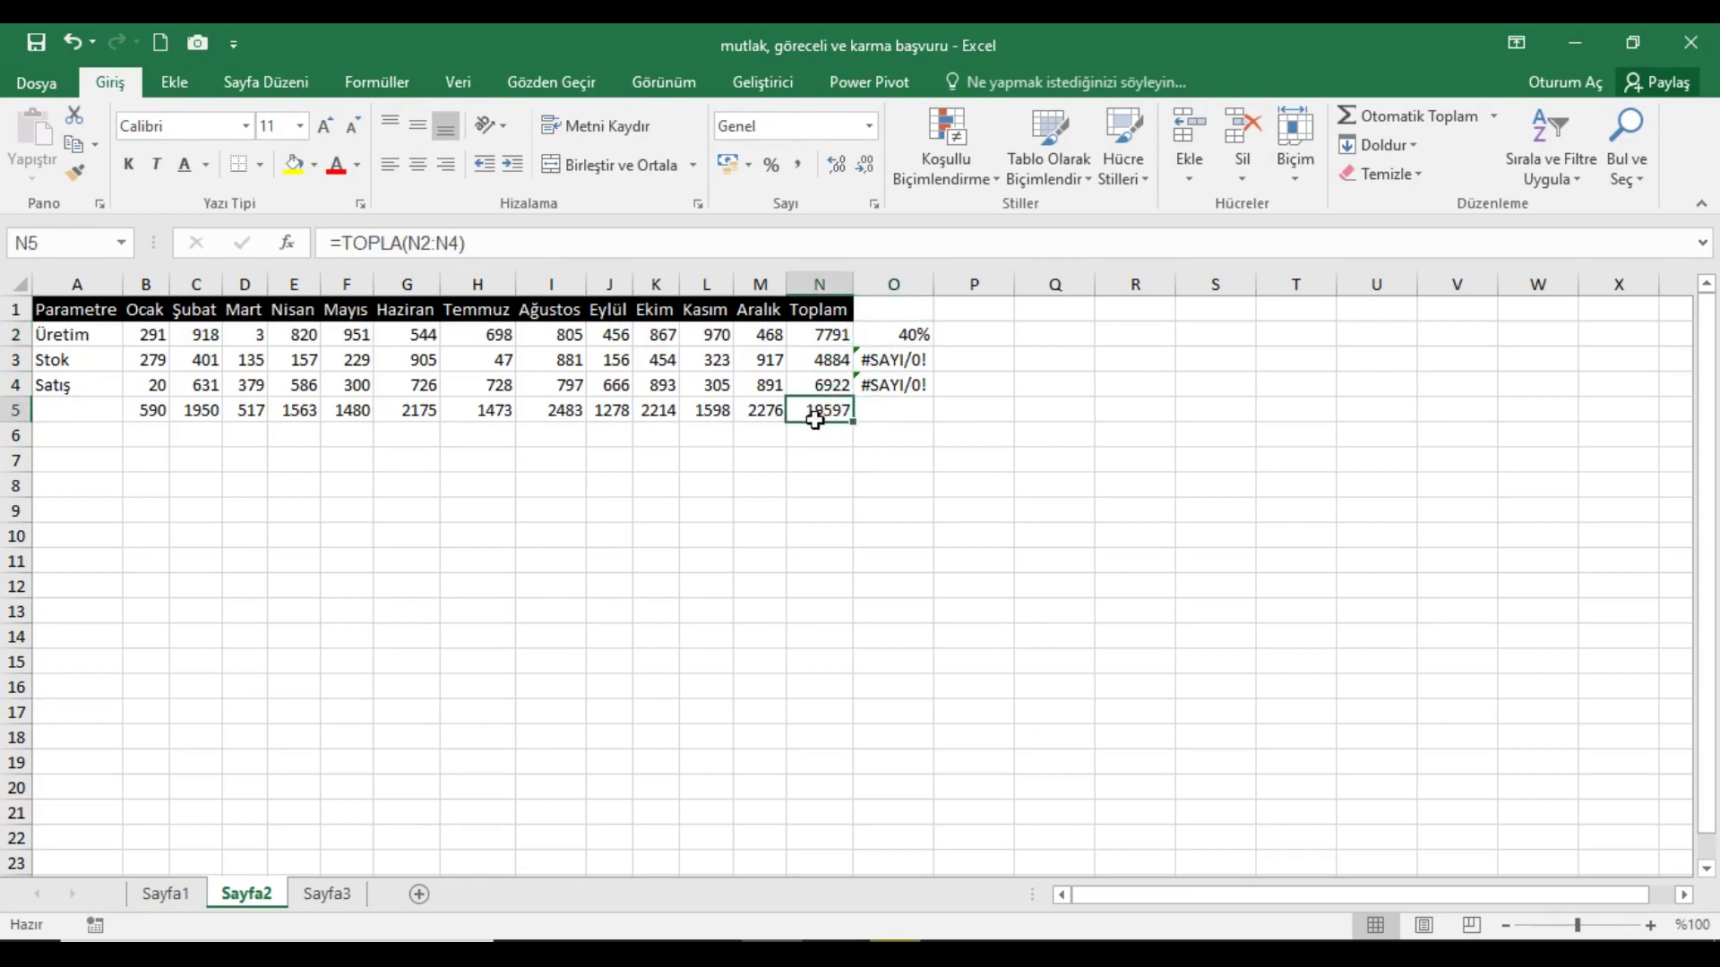
click(885, 338)
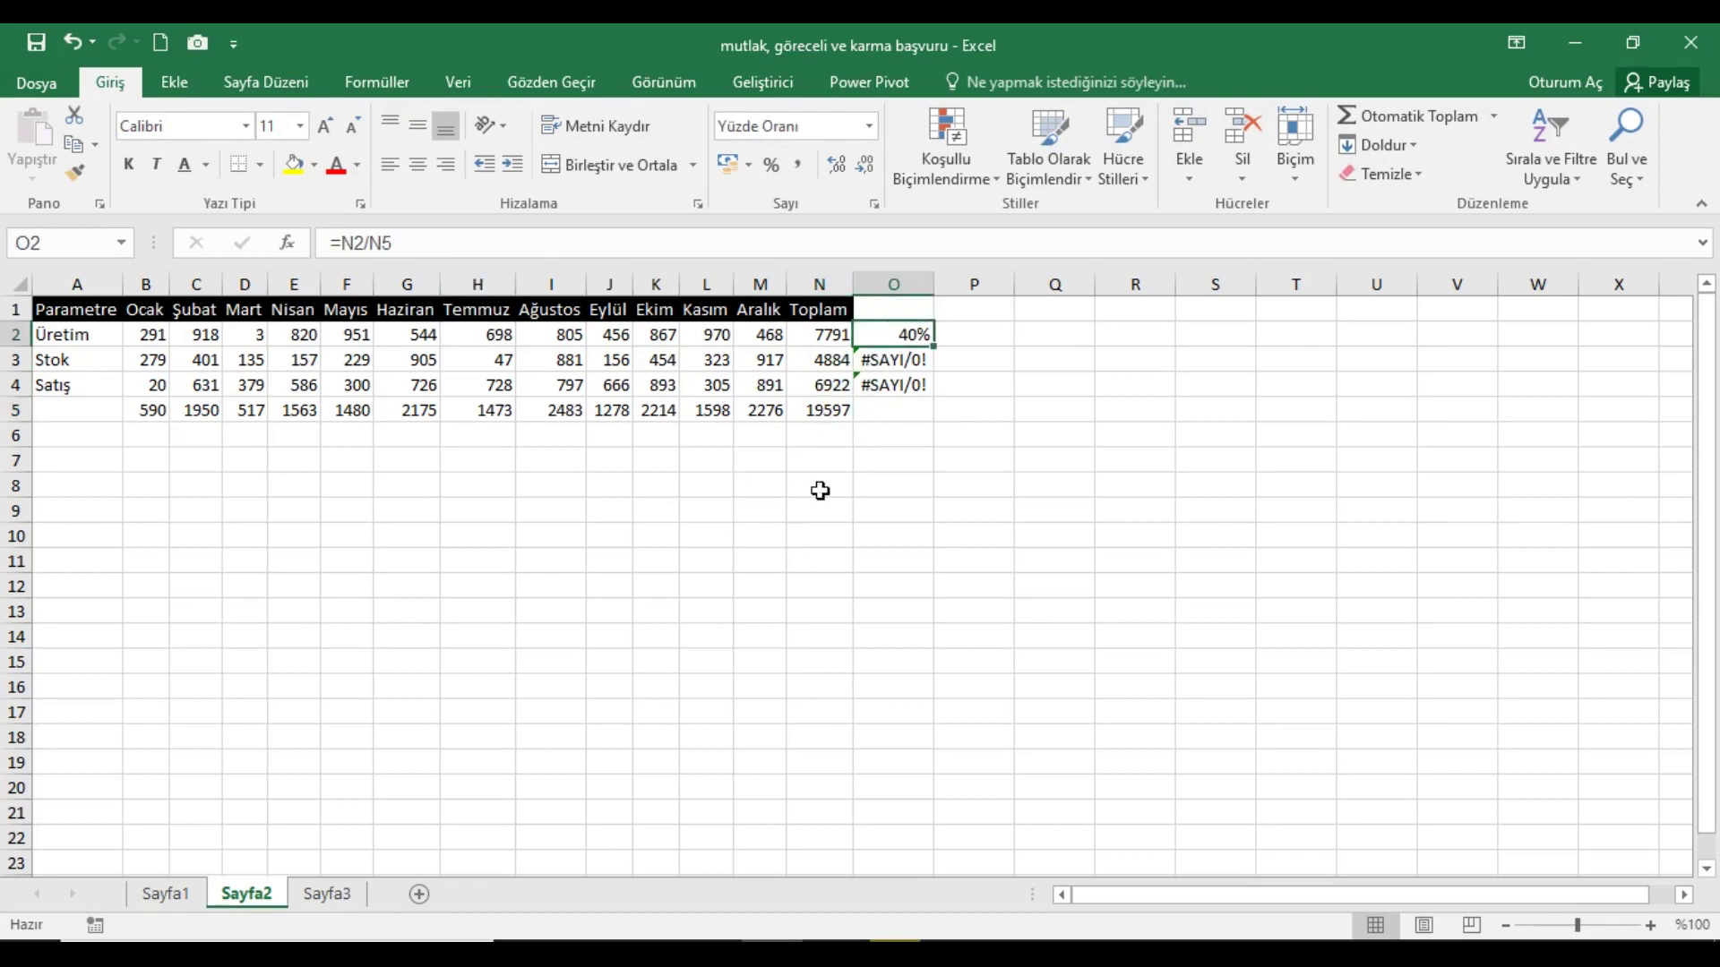
click(815, 417)
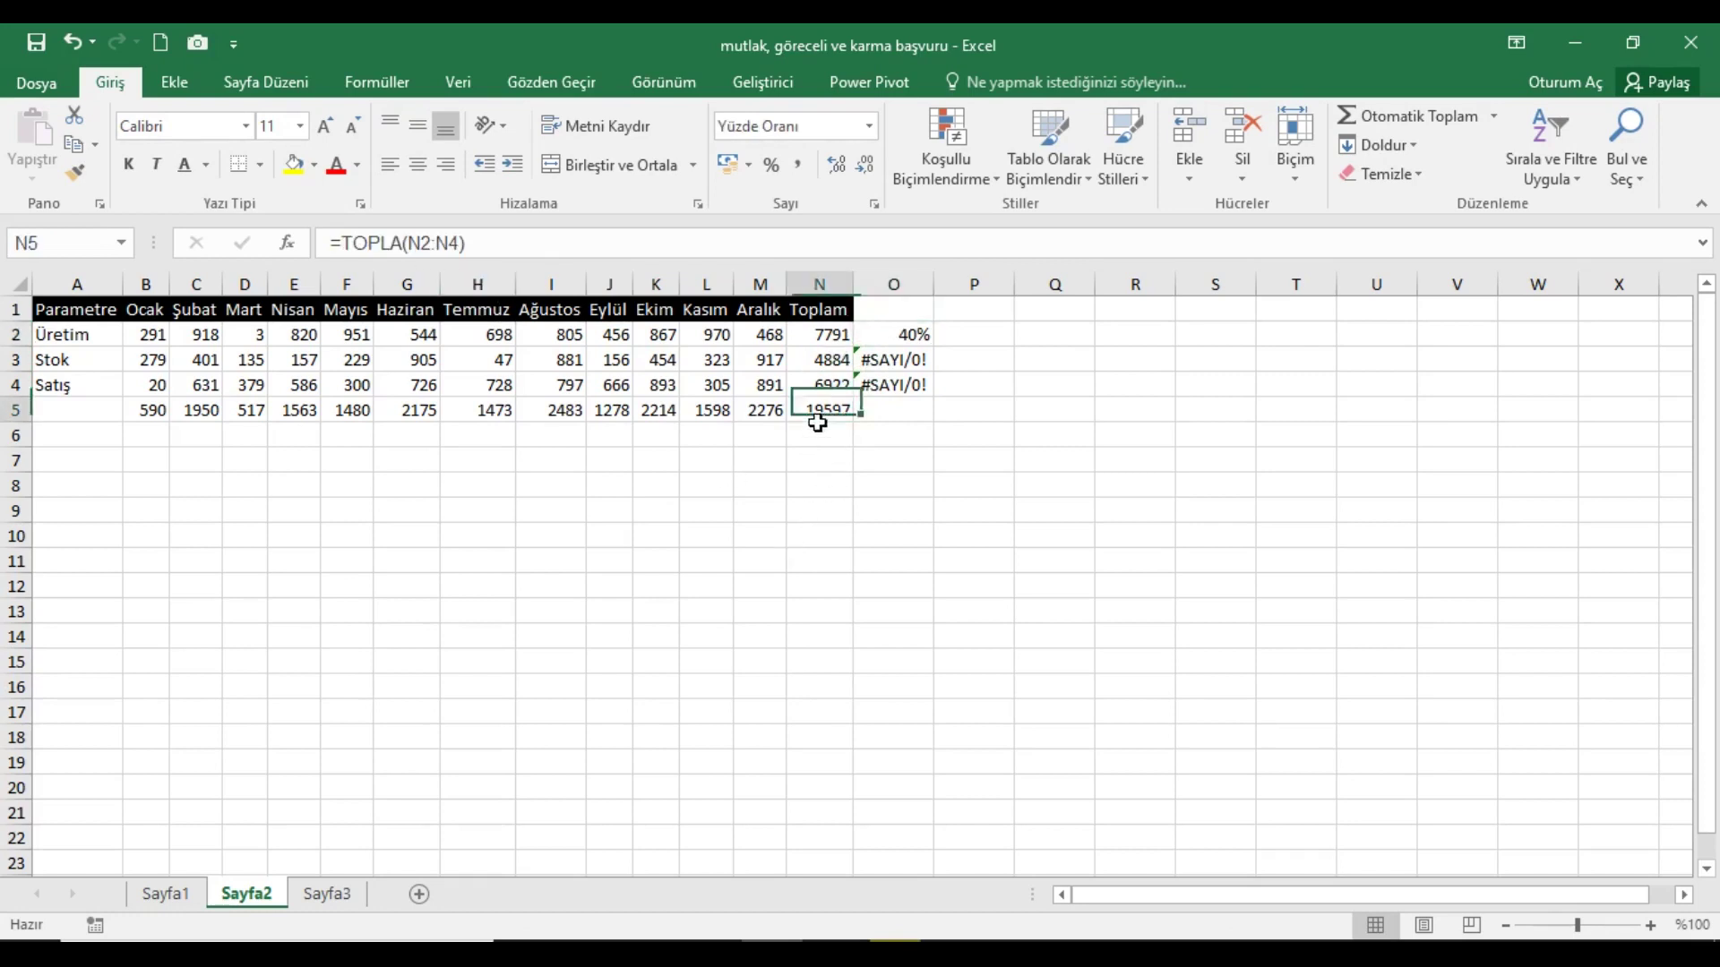
click(927, 334)
click(395, 251)
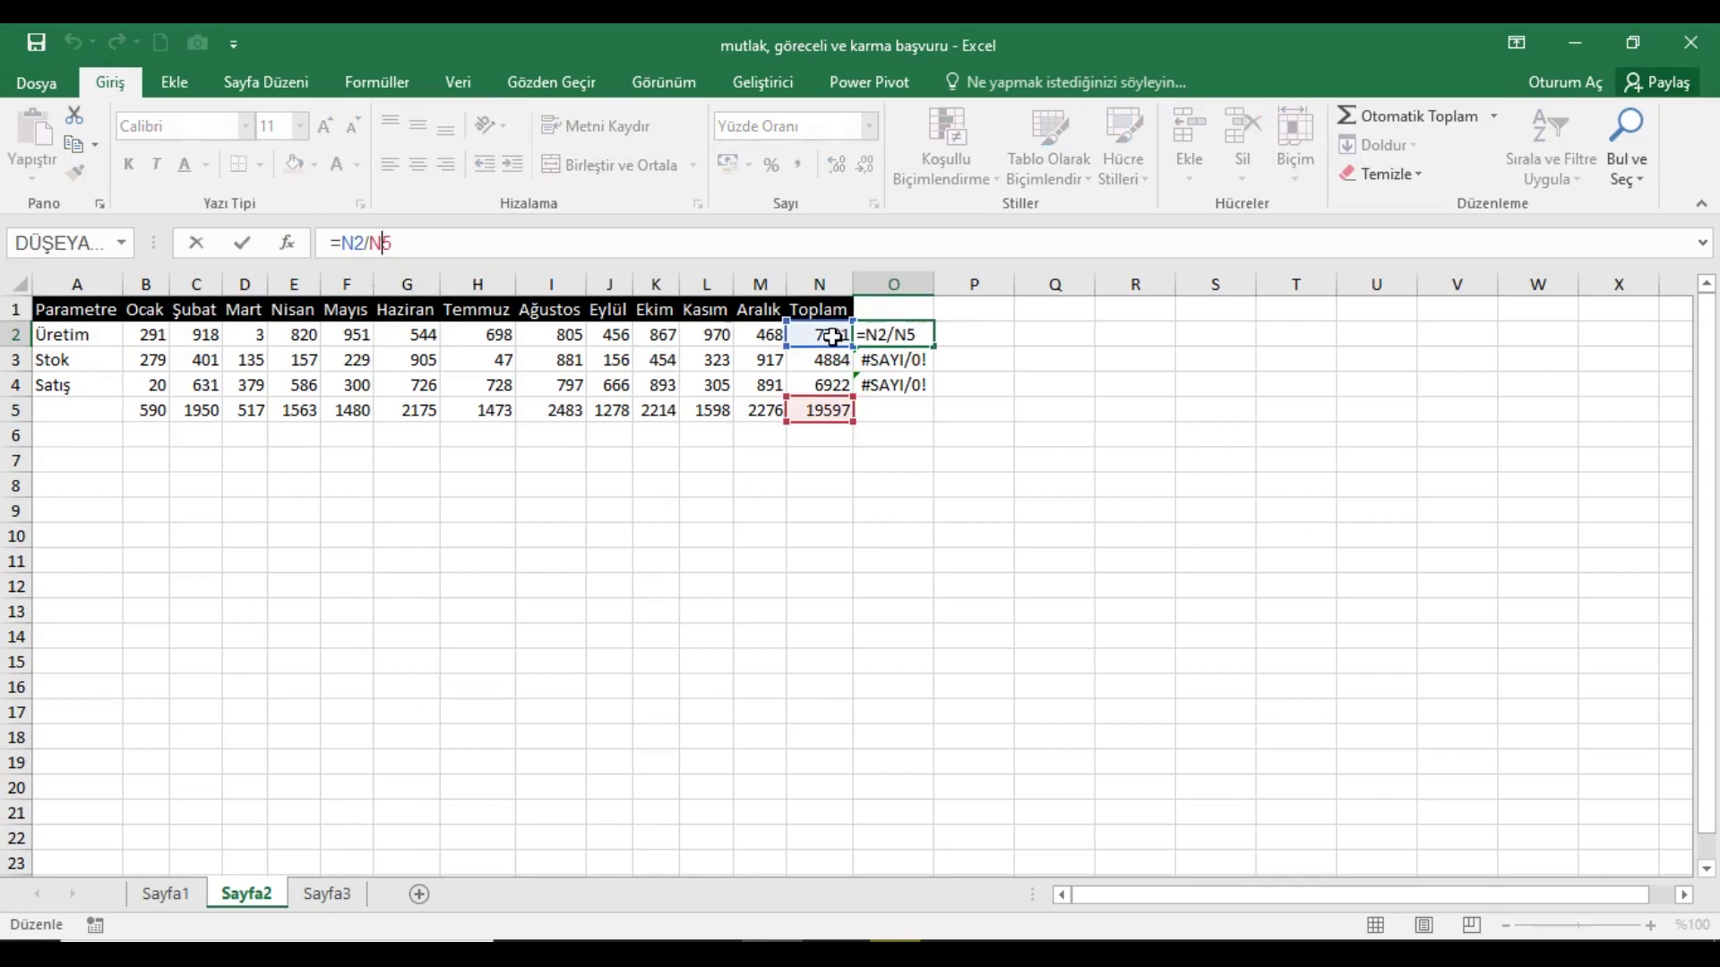
key(F4)
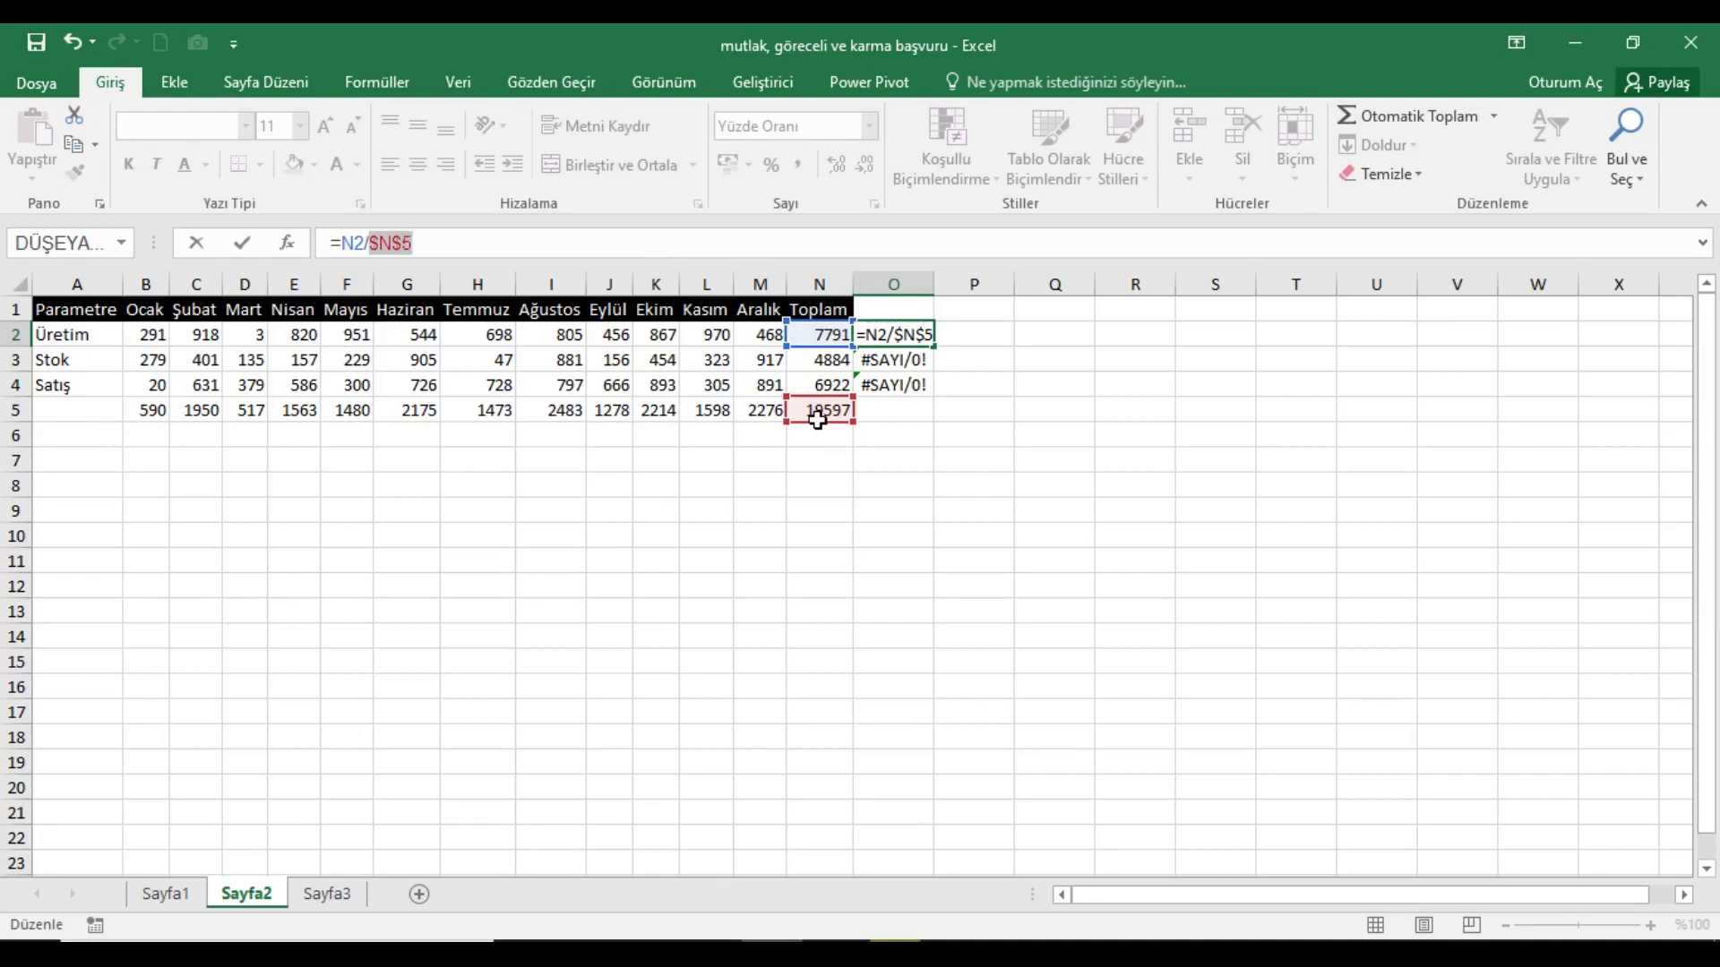
key(Return)
click(921, 337)
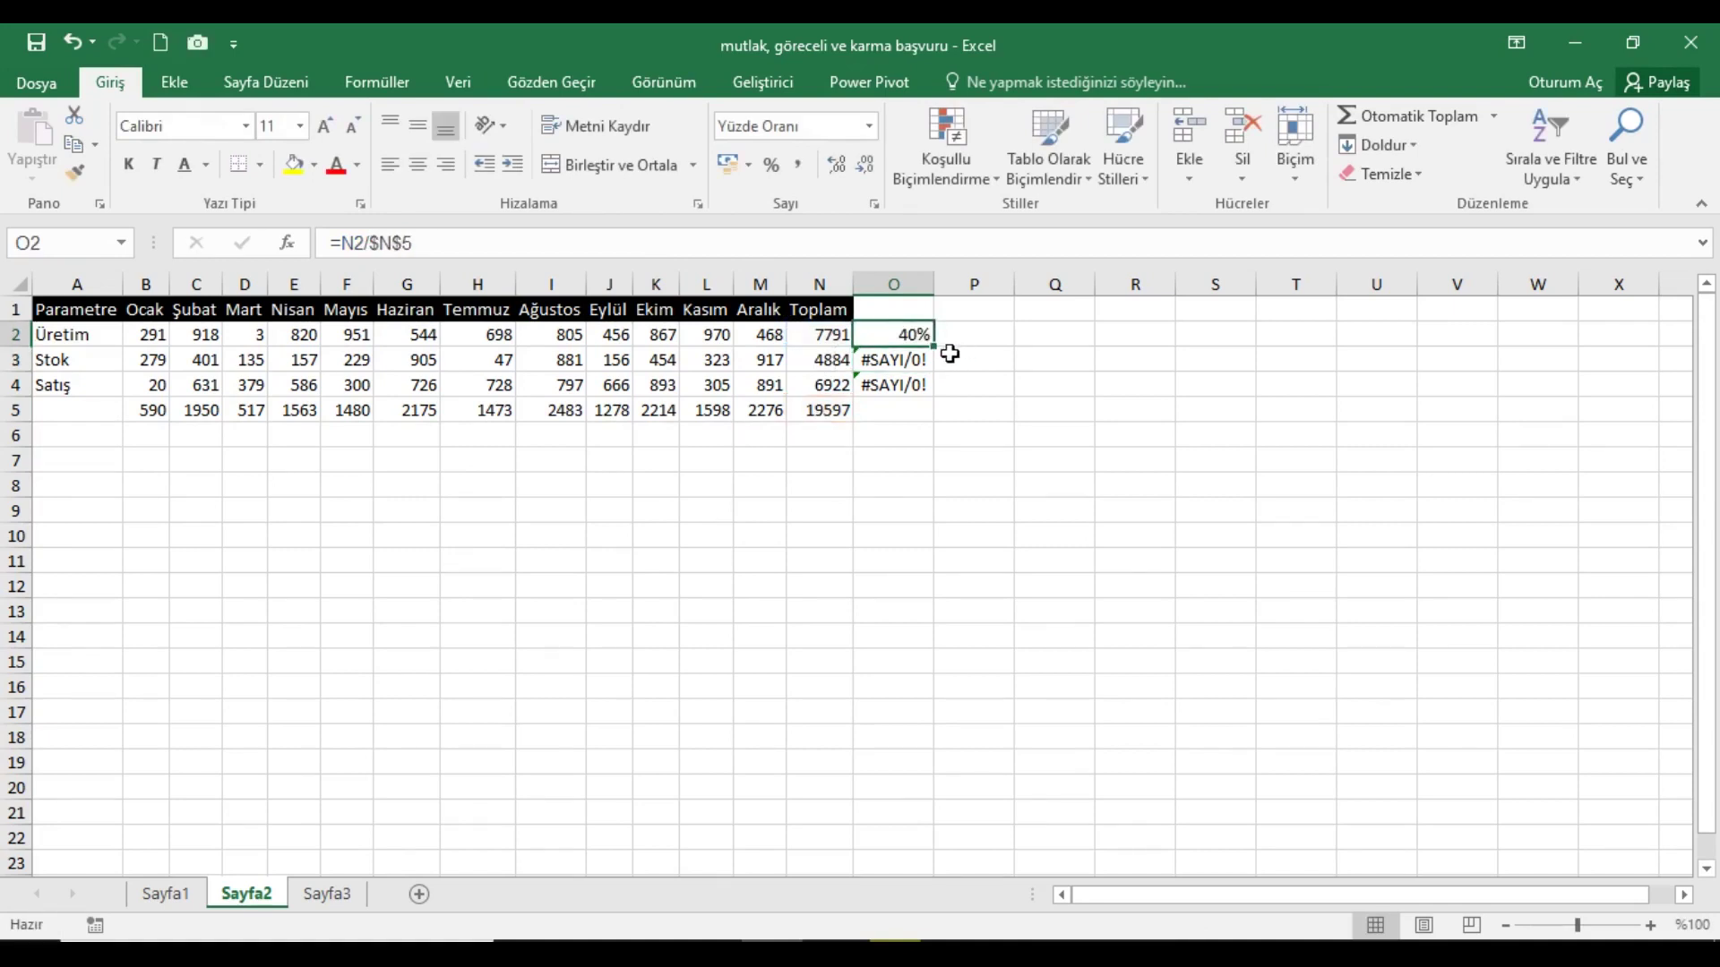
drag(933, 346, 936, 394)
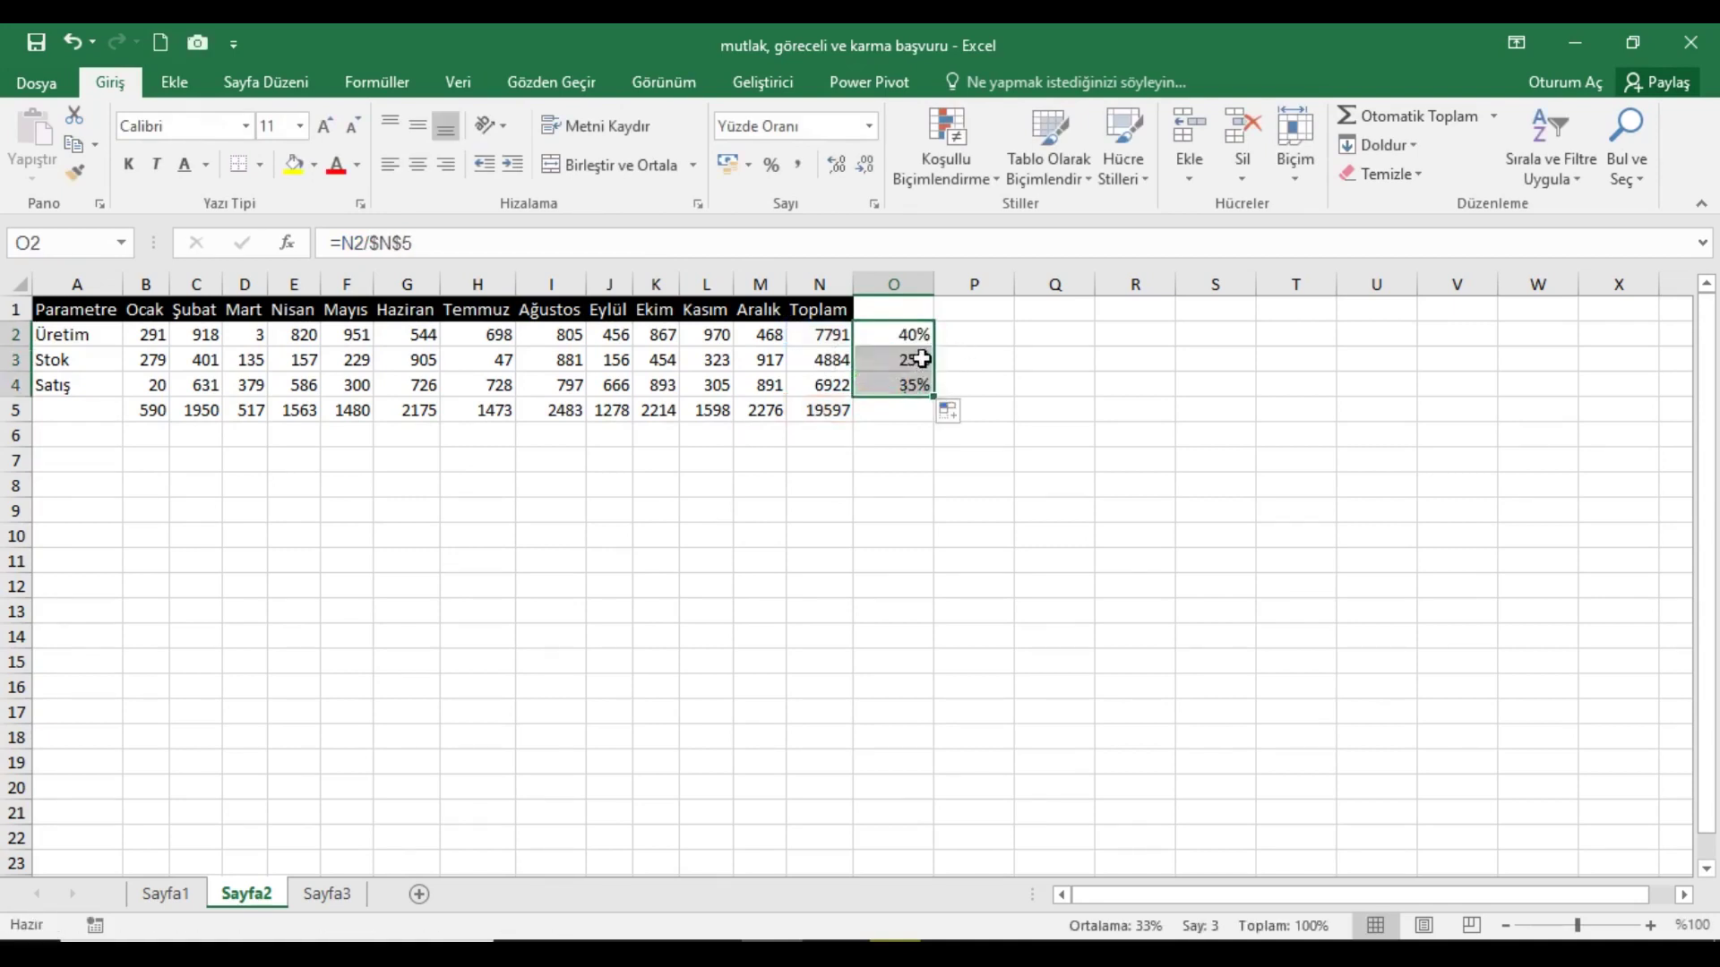
- Verify O2:O4 all divide by $N$5, showing 40%, 25% and 35%
click(443, 255)
key(Return)
click(443, 255)
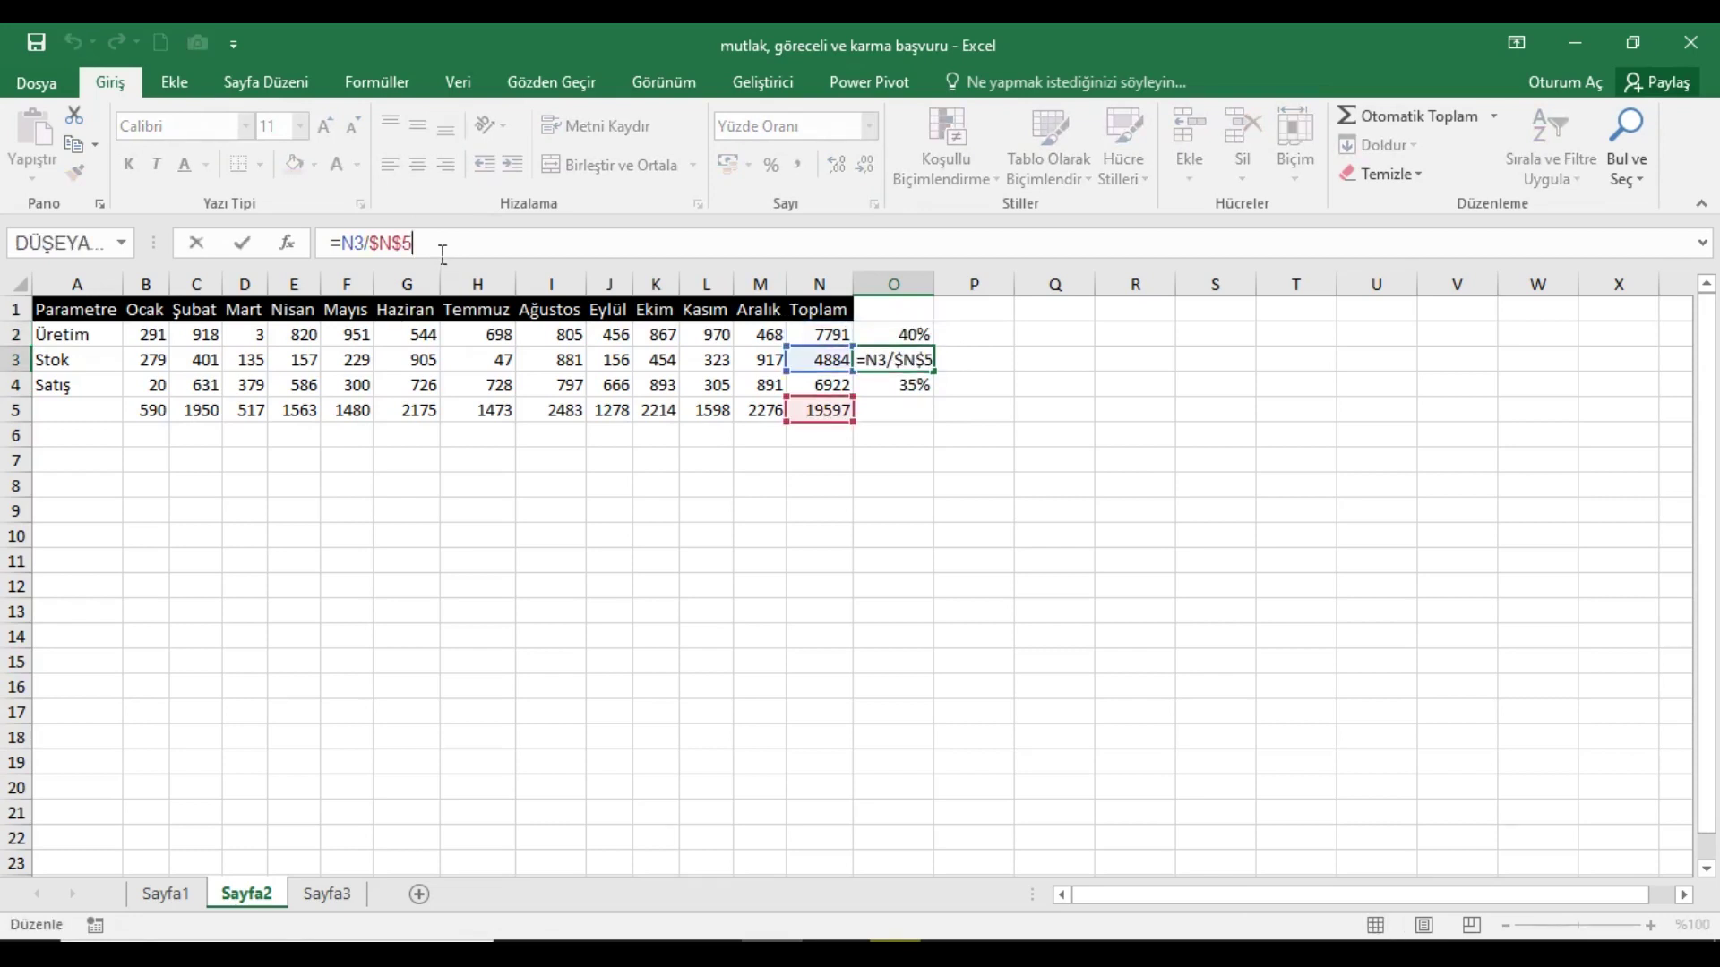
key(Return)
click(443, 254)
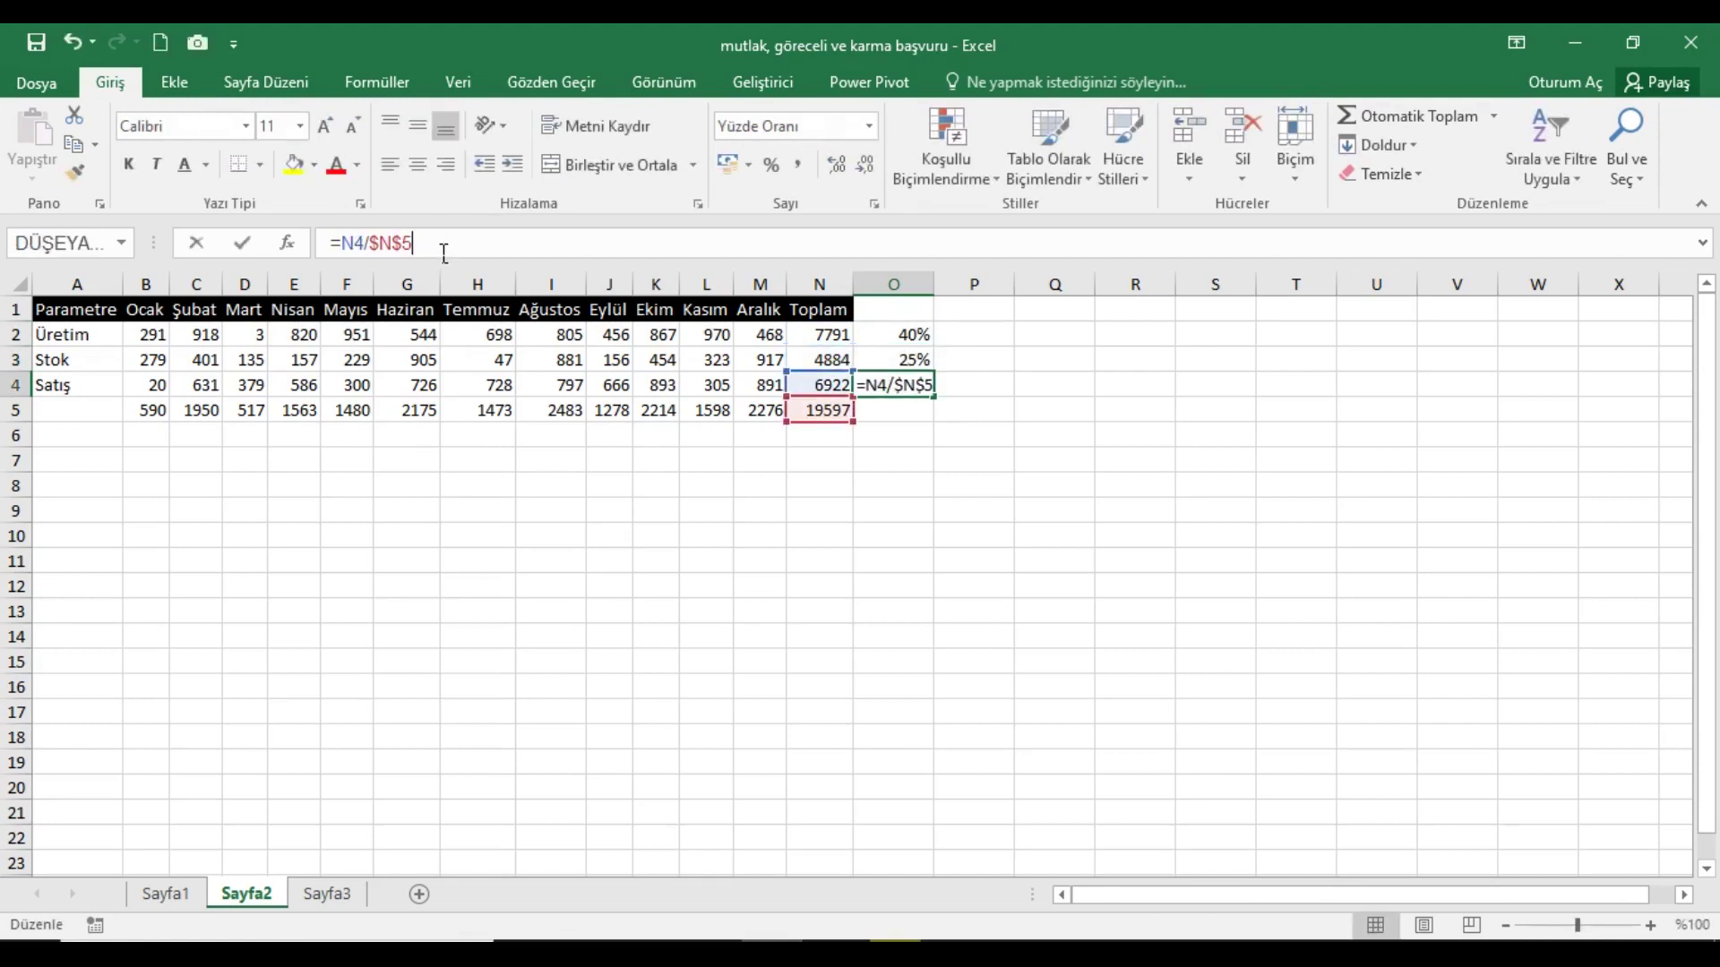
key(Return)
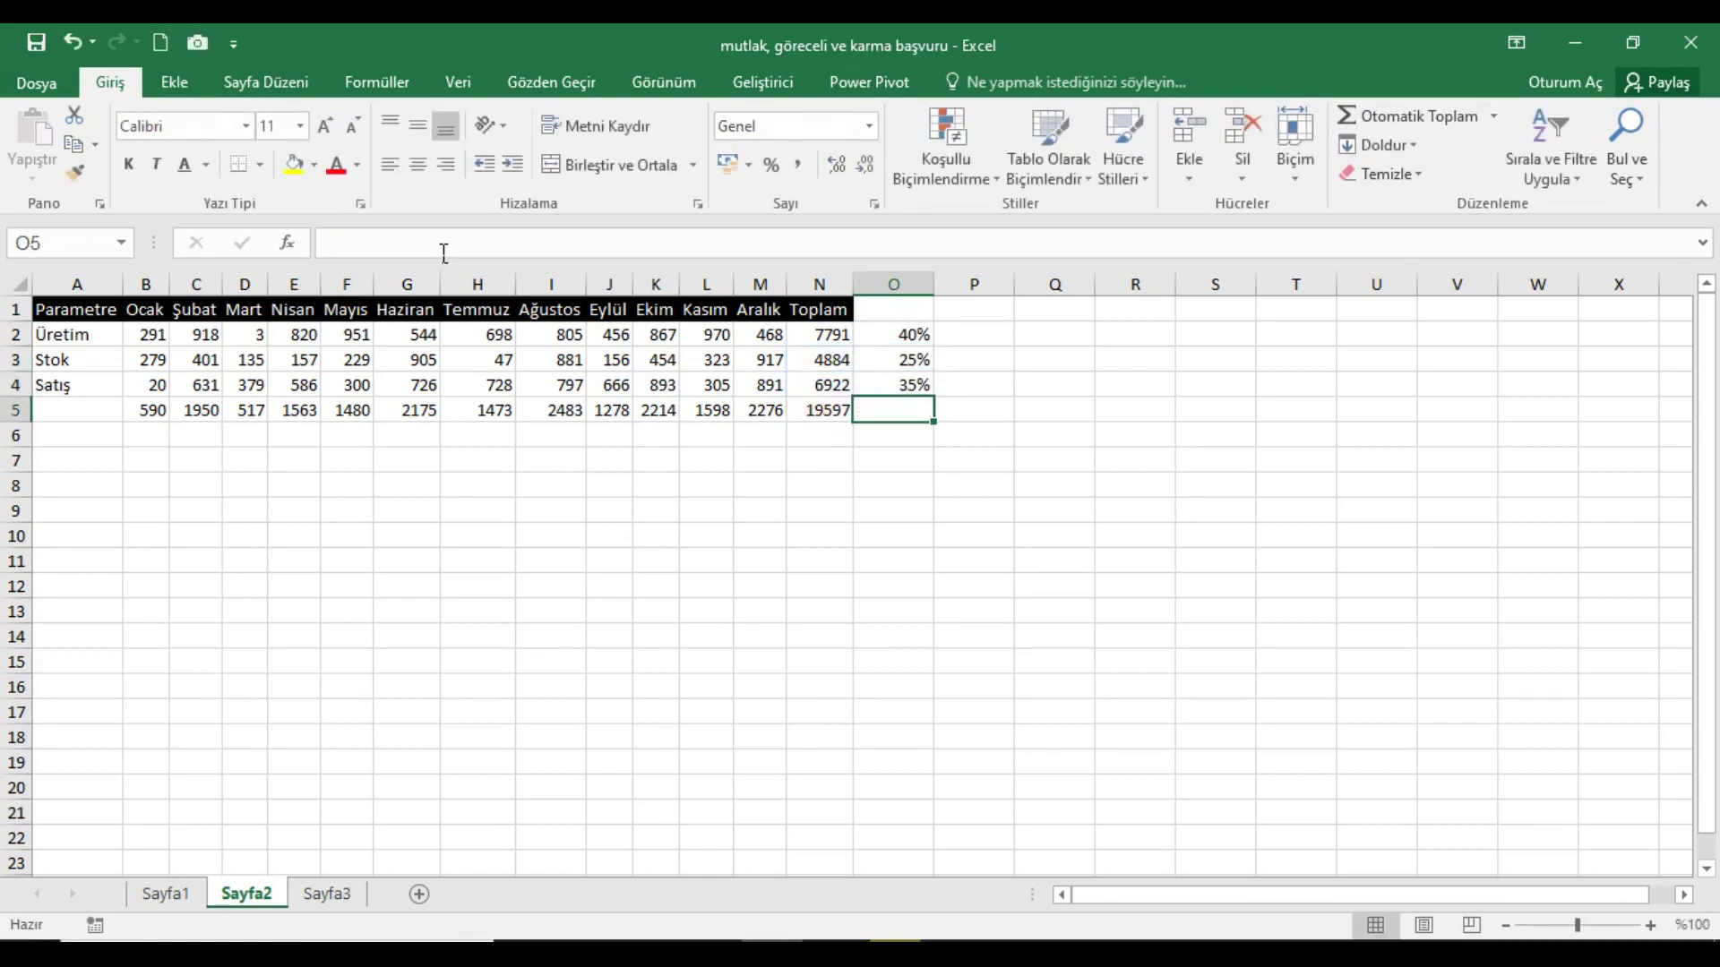
- Enter the header 'mutlak' in O1, then go to Sayfa1's karma tables
click(911, 321)
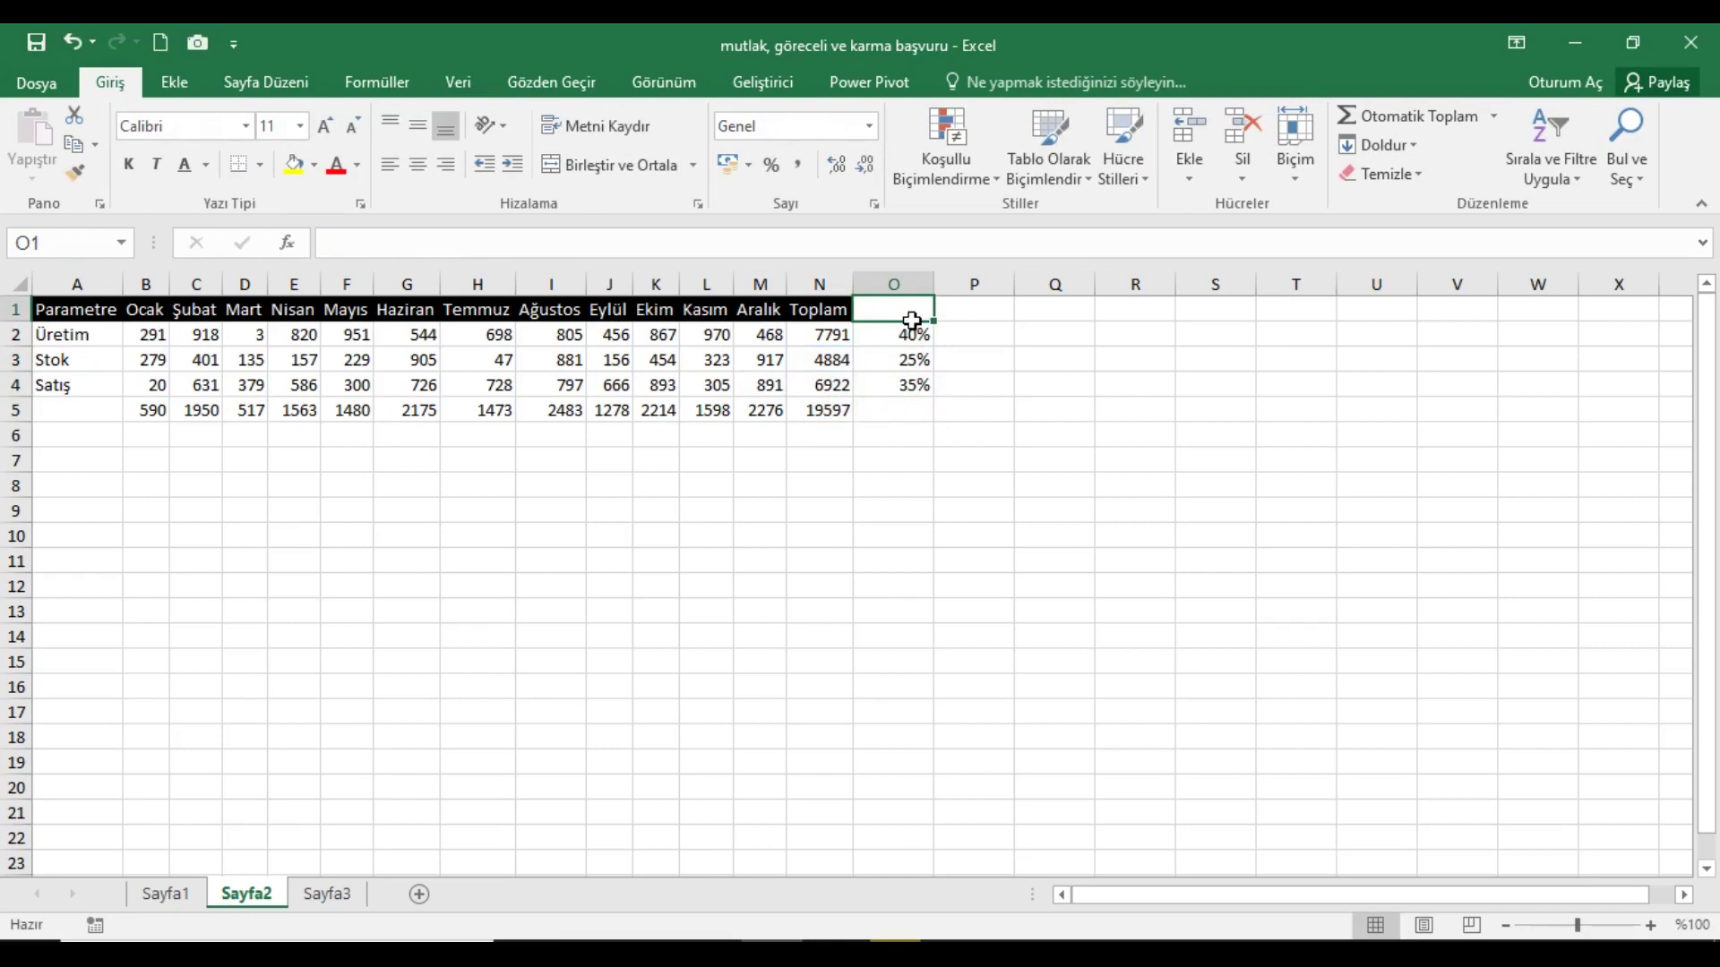
text(mutlak)
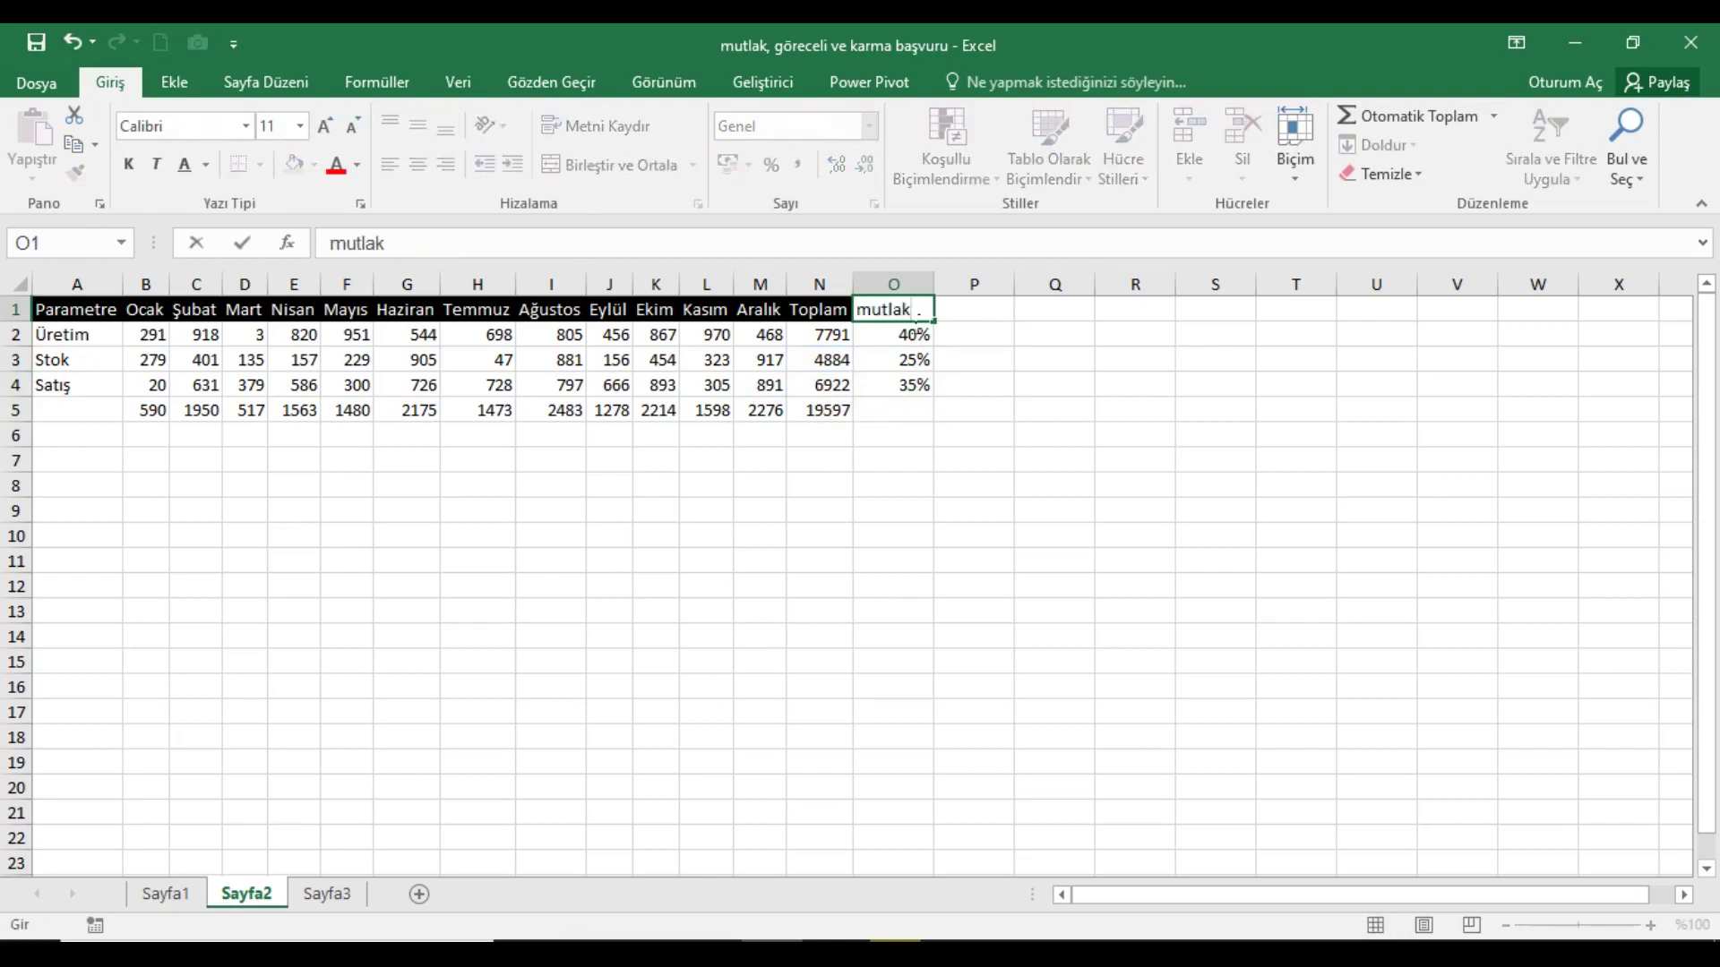
key(Return)
click(912, 316)
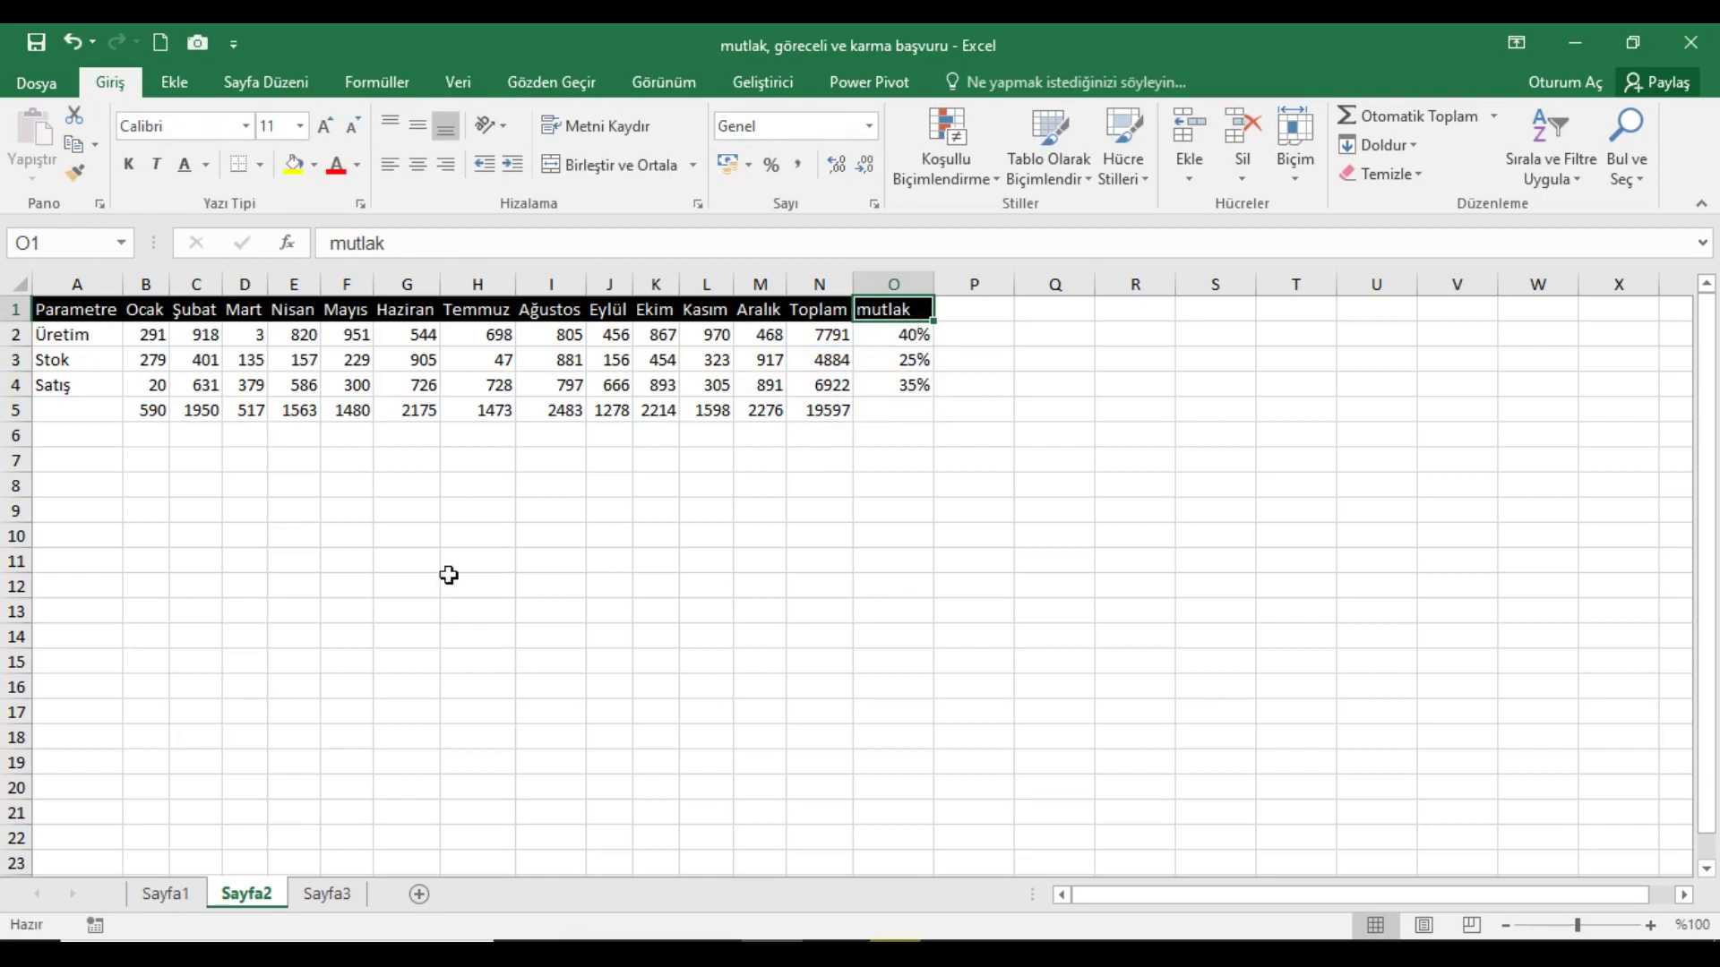
click(166, 894)
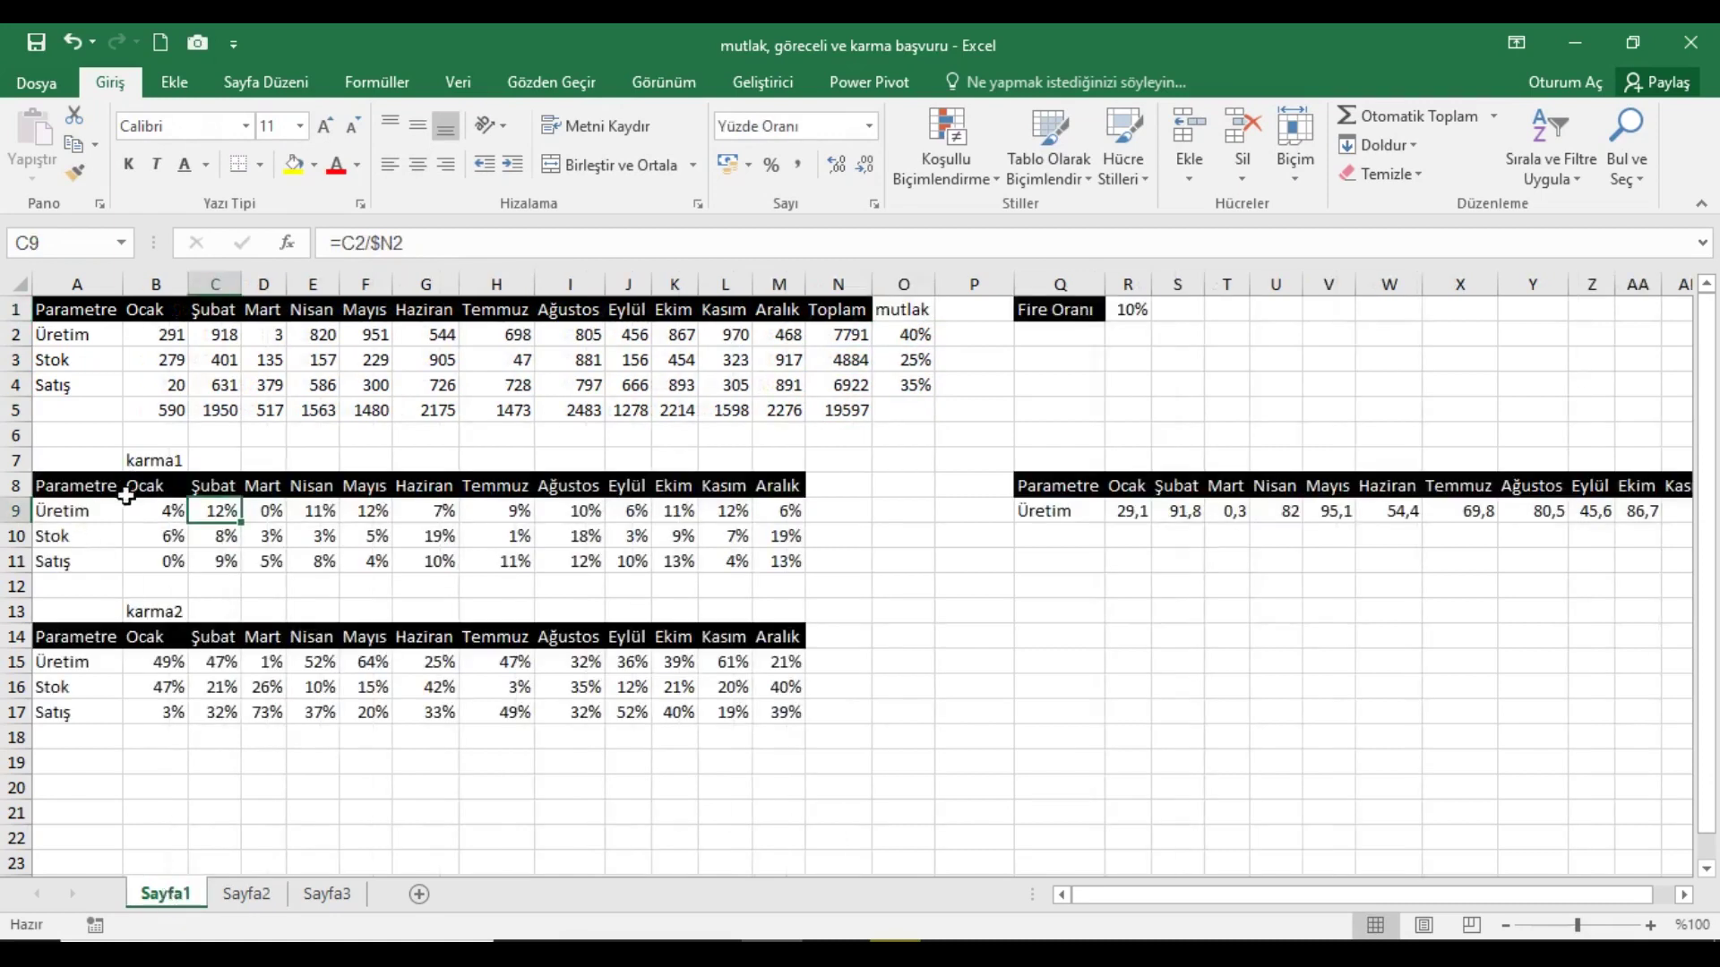
- Copy the Parametre, Üretim, Stok and Satış labels from A1:A4 into A8:A11 on Sayfa2
click(246, 894)
drag(76, 309, 85, 385)
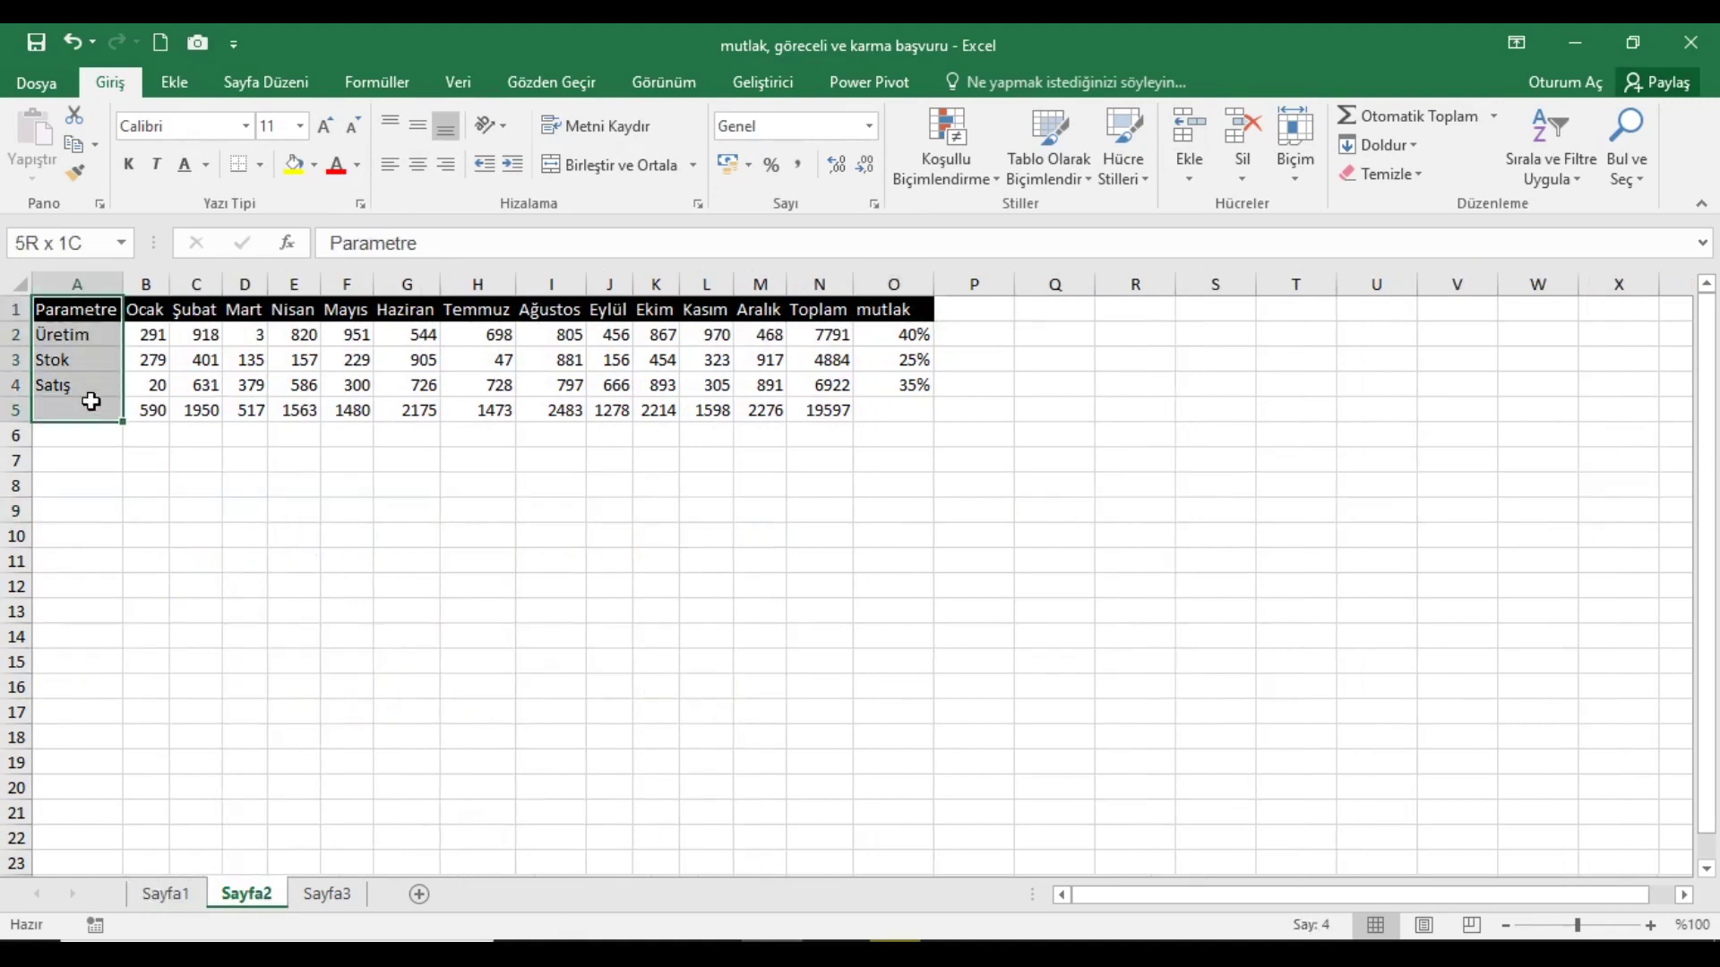
key(ctrl+c)
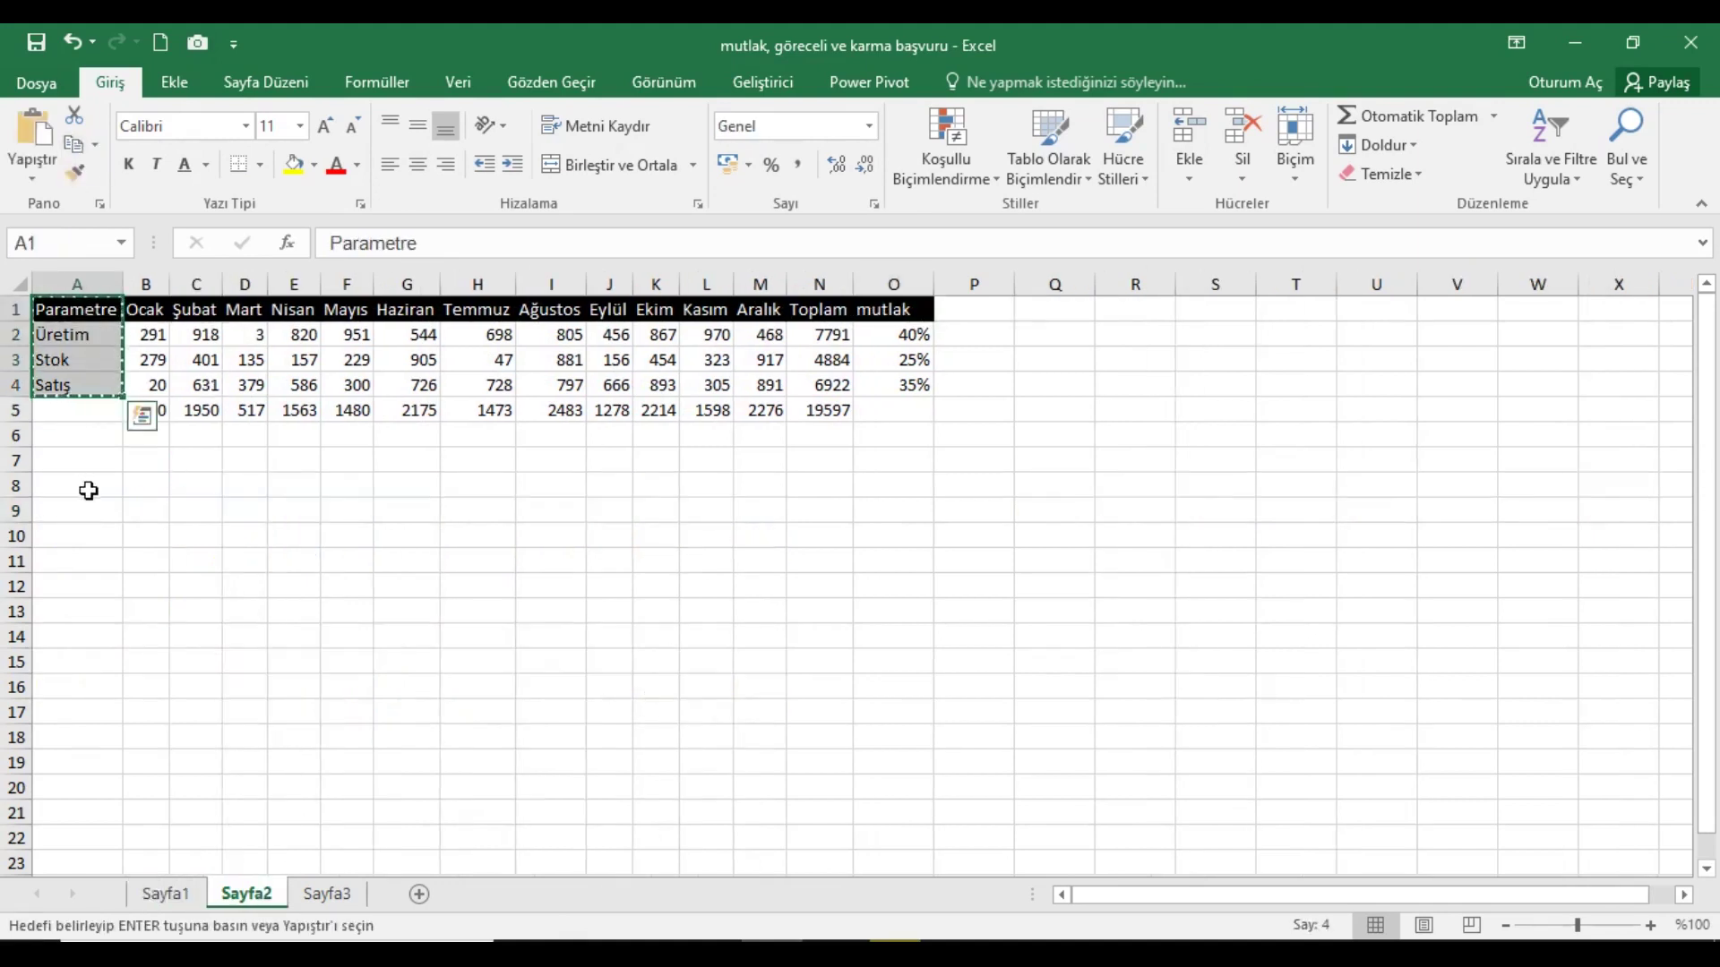
click(84, 490)
click(34, 134)
- Copy the Ocak–Aralık month headers from B1:M1 into row 8 starting at B8
drag(156, 318, 788, 319)
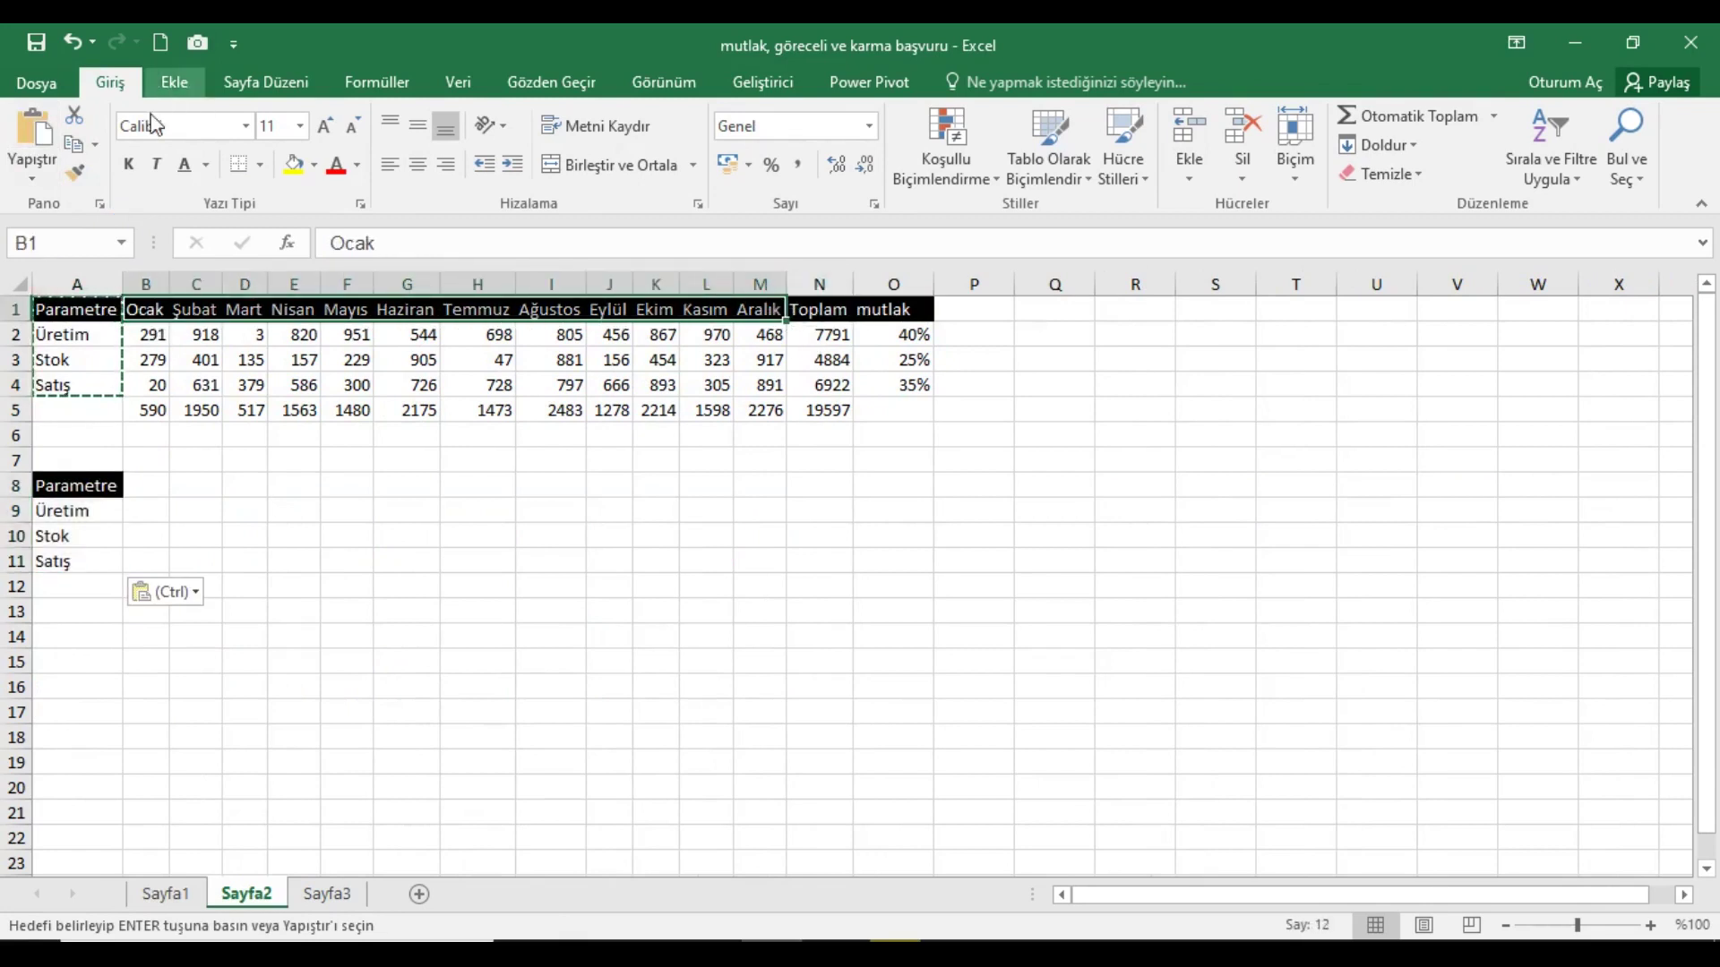
click(75, 143)
click(152, 485)
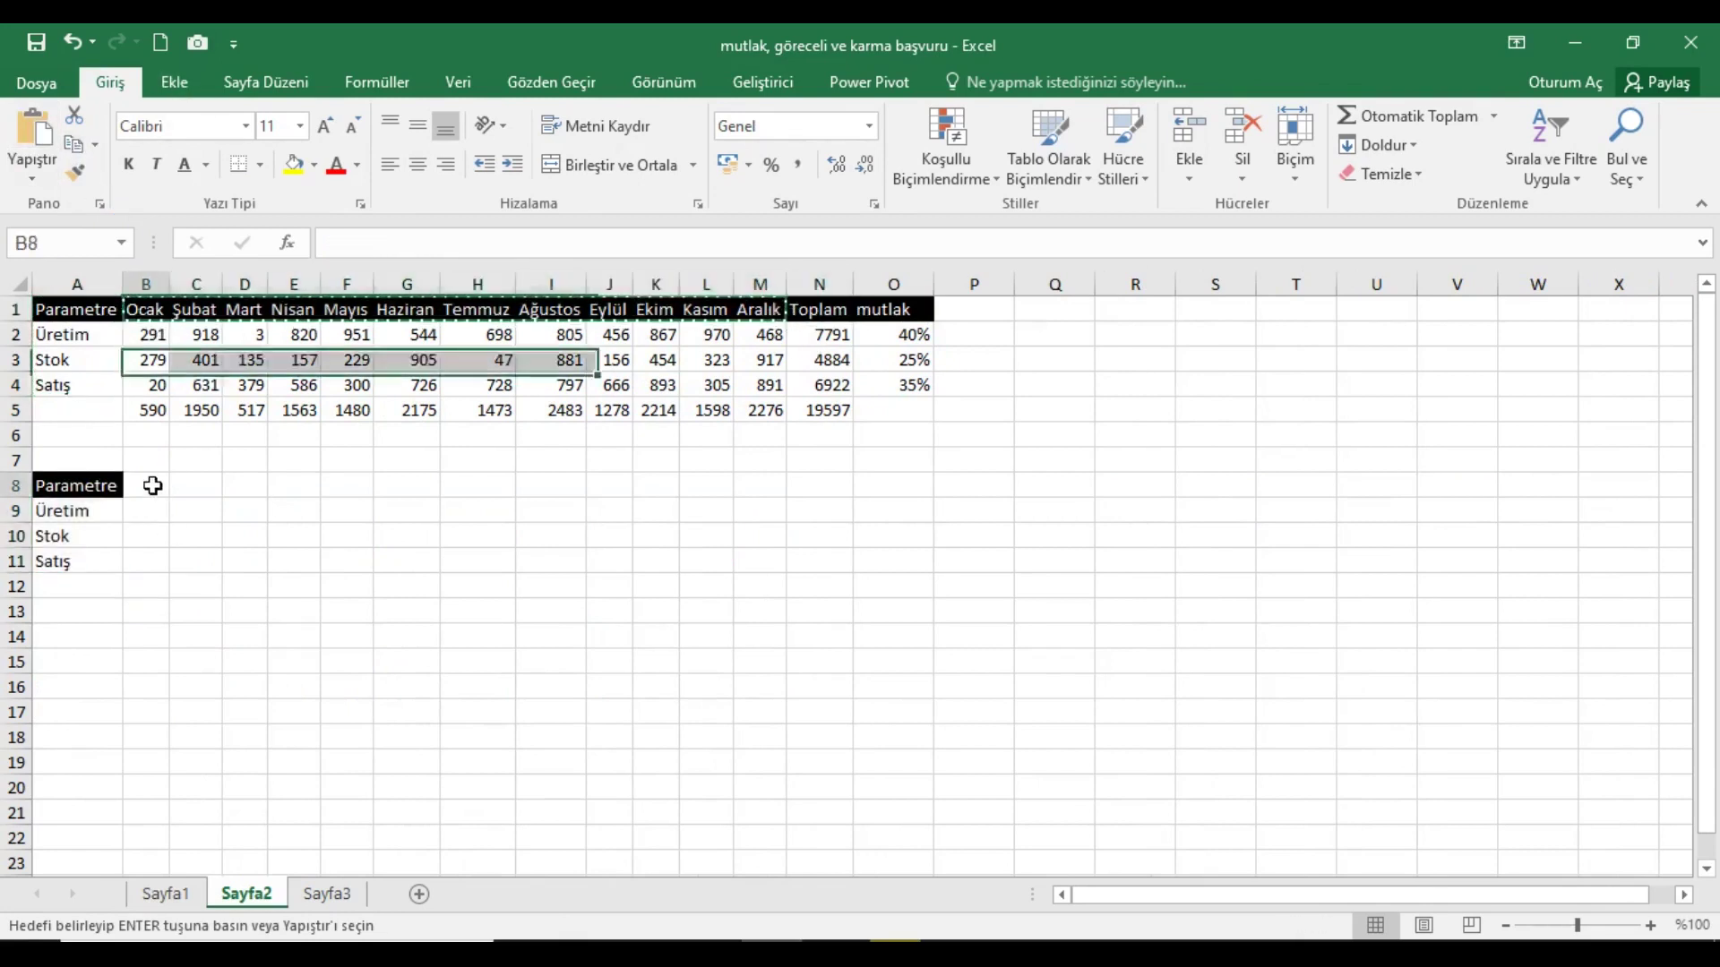
click(33, 133)
click(20, 285)
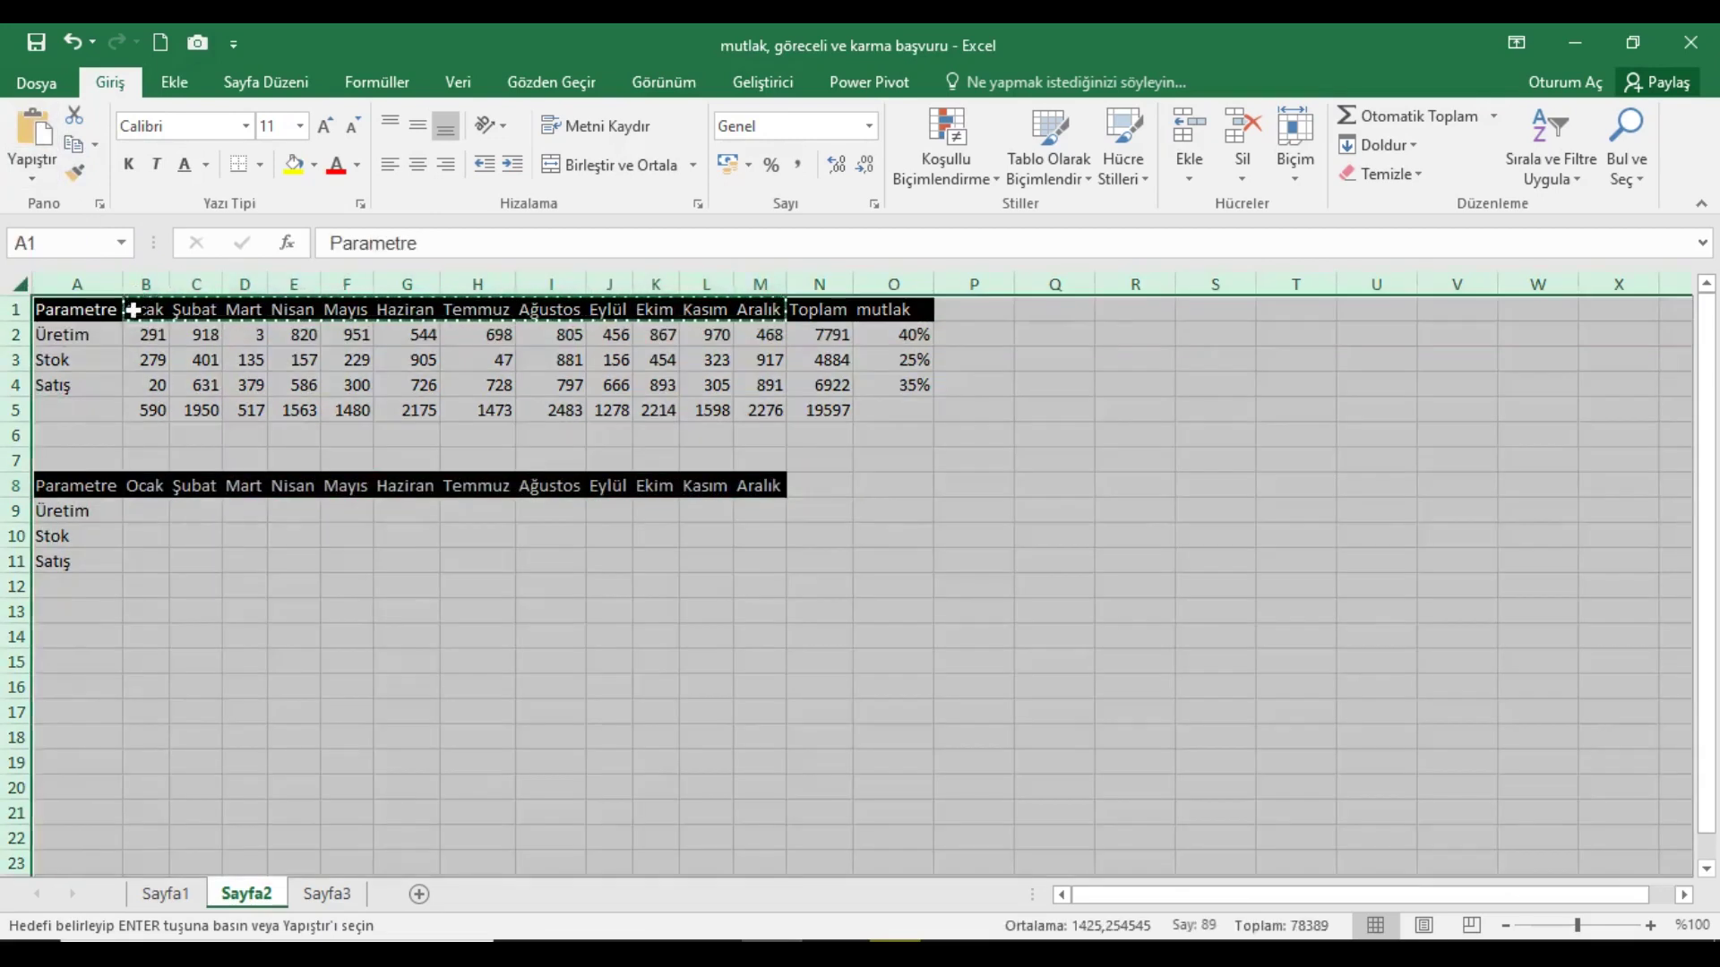
click(156, 514)
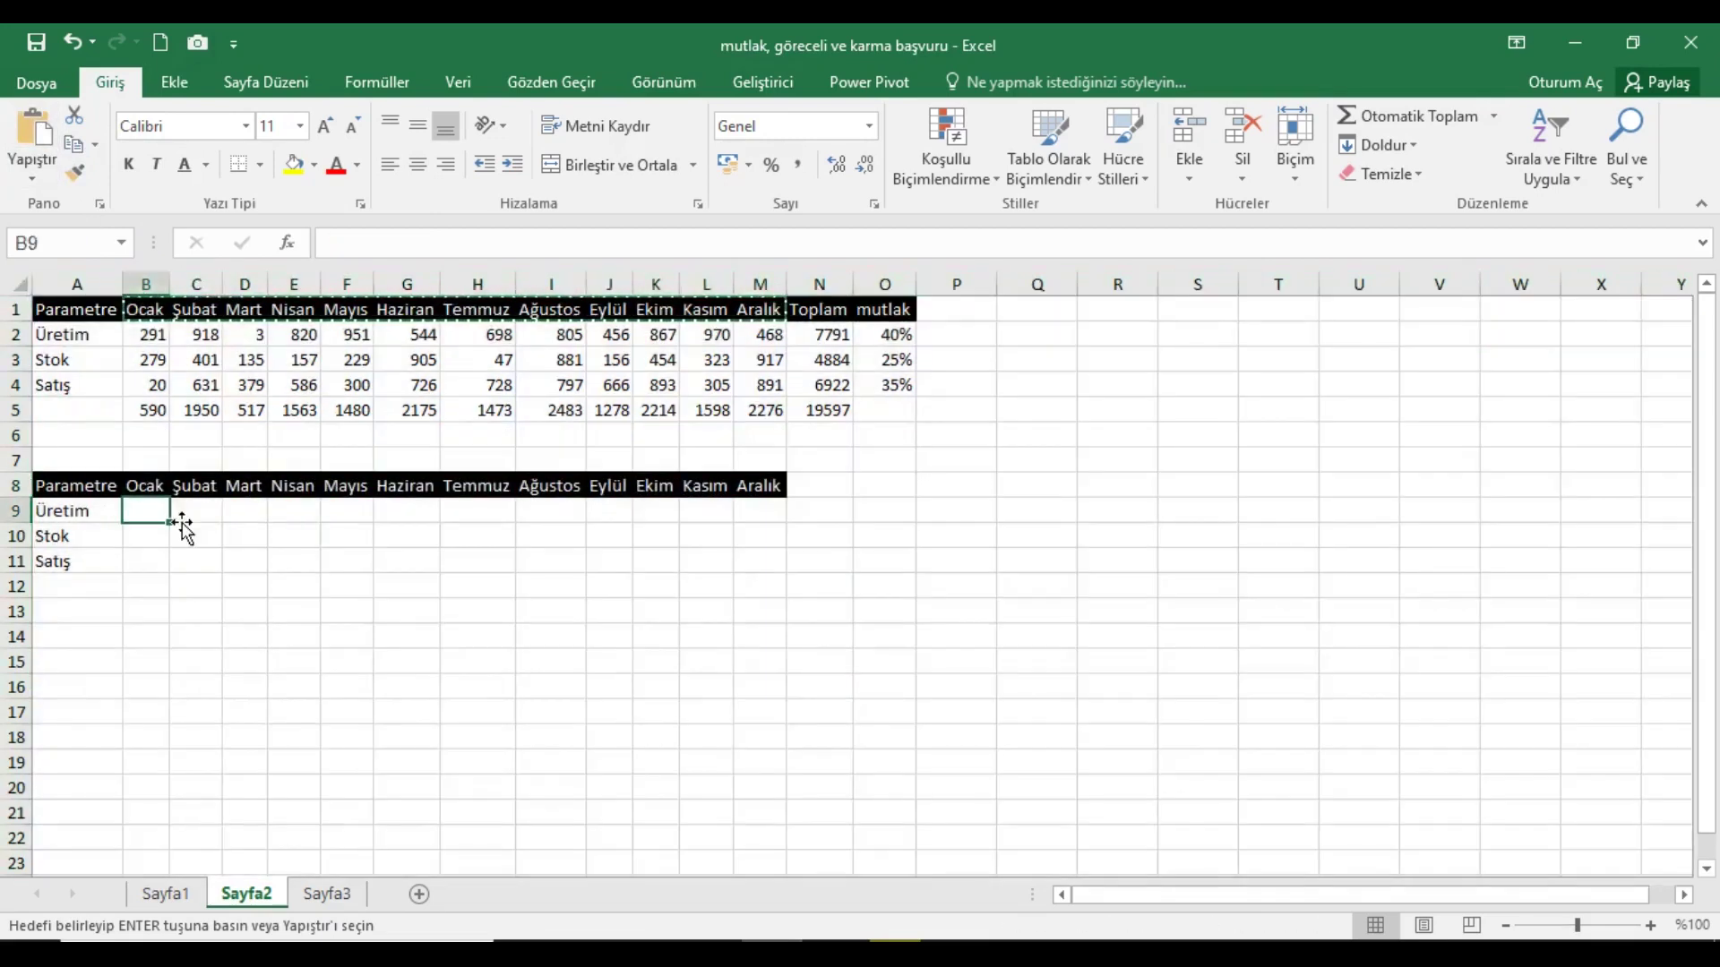
click(156, 344)
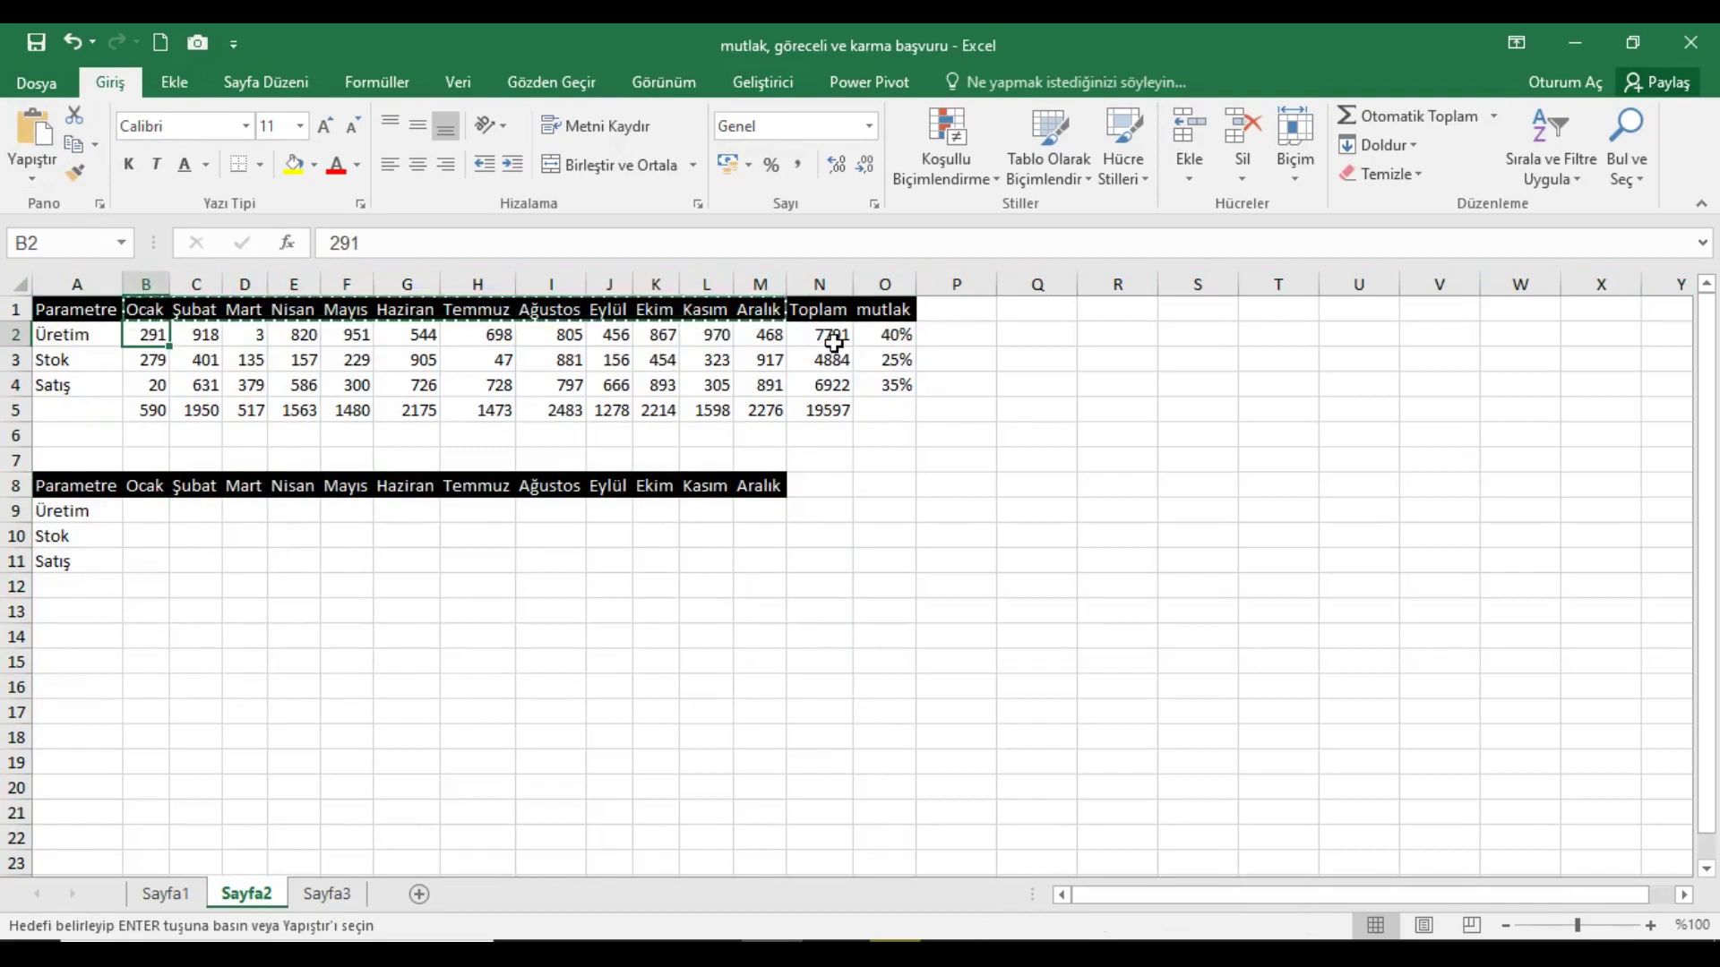
- Enter =B2/N2 in B9 as a 4% percentage and fill it across to M9
click(157, 514)
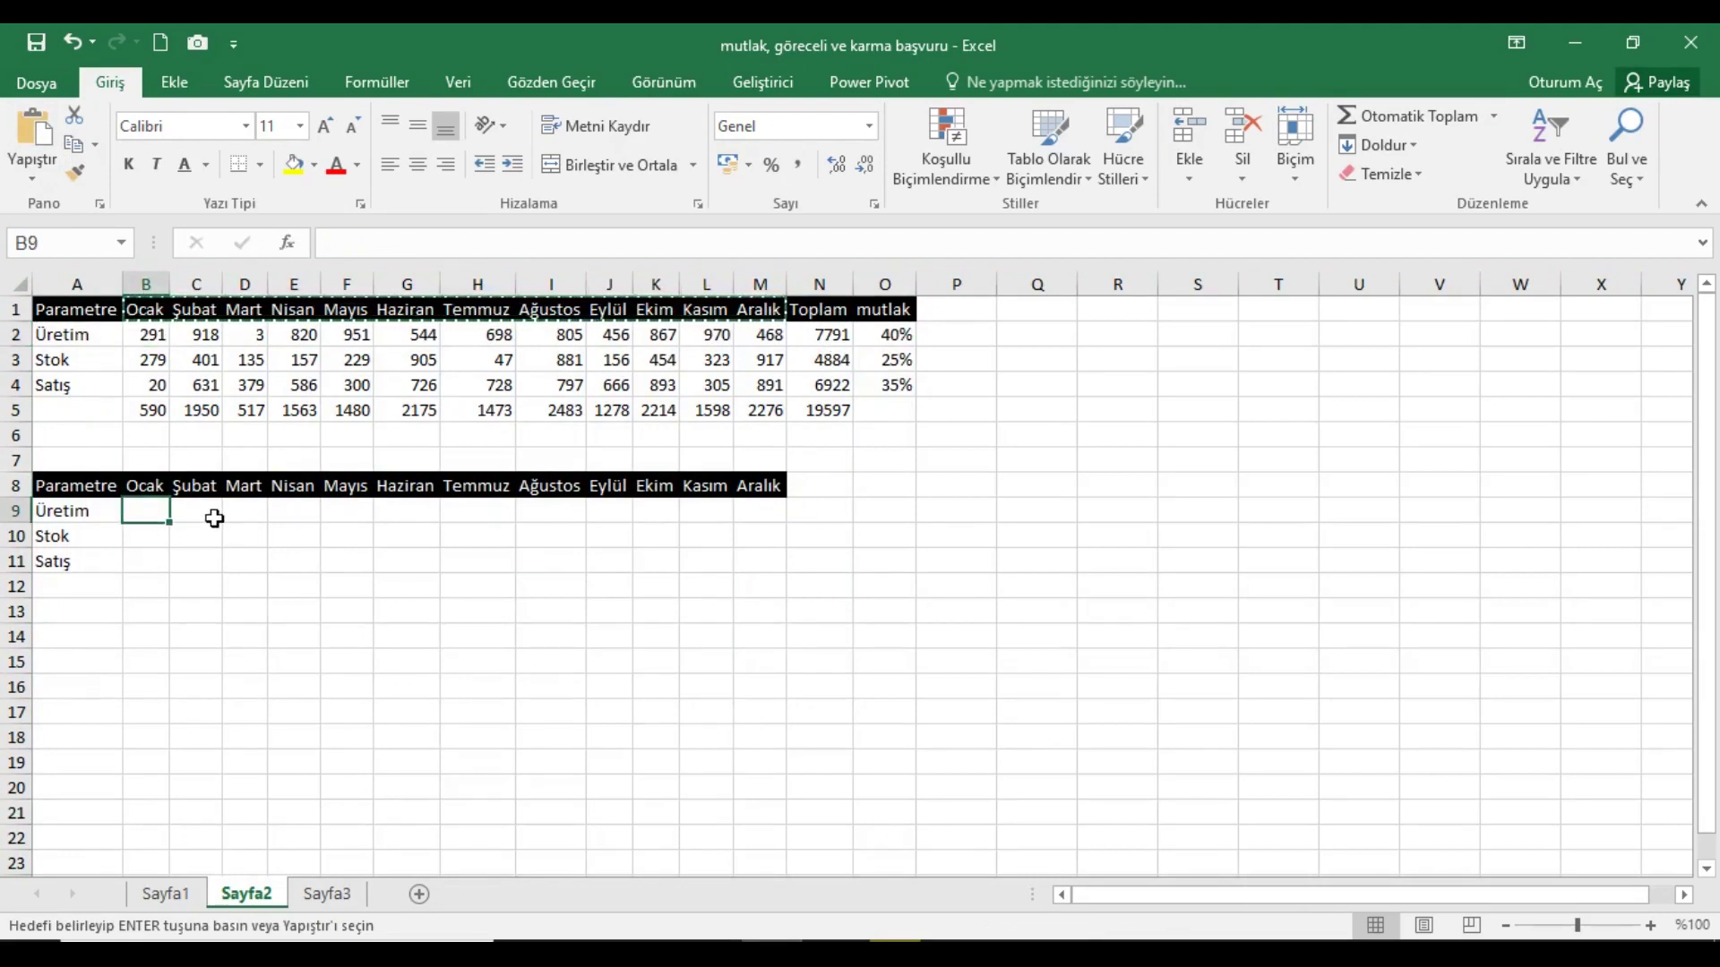
text(=)
click(154, 344)
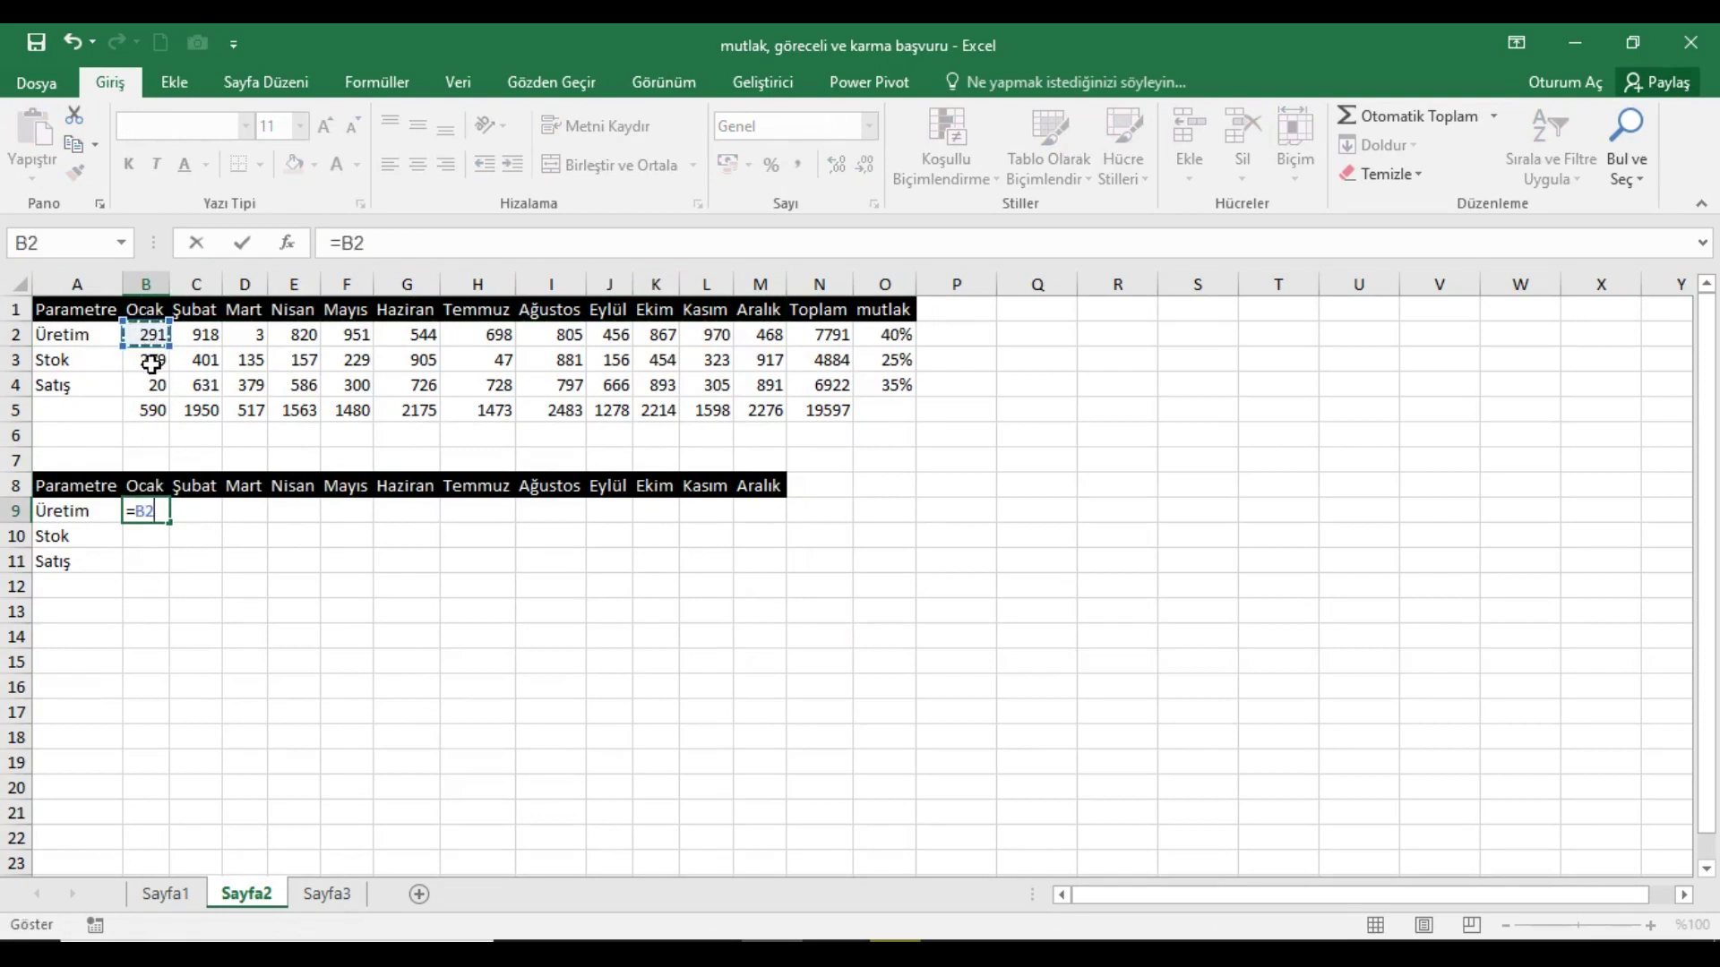
text(/)
click(838, 344)
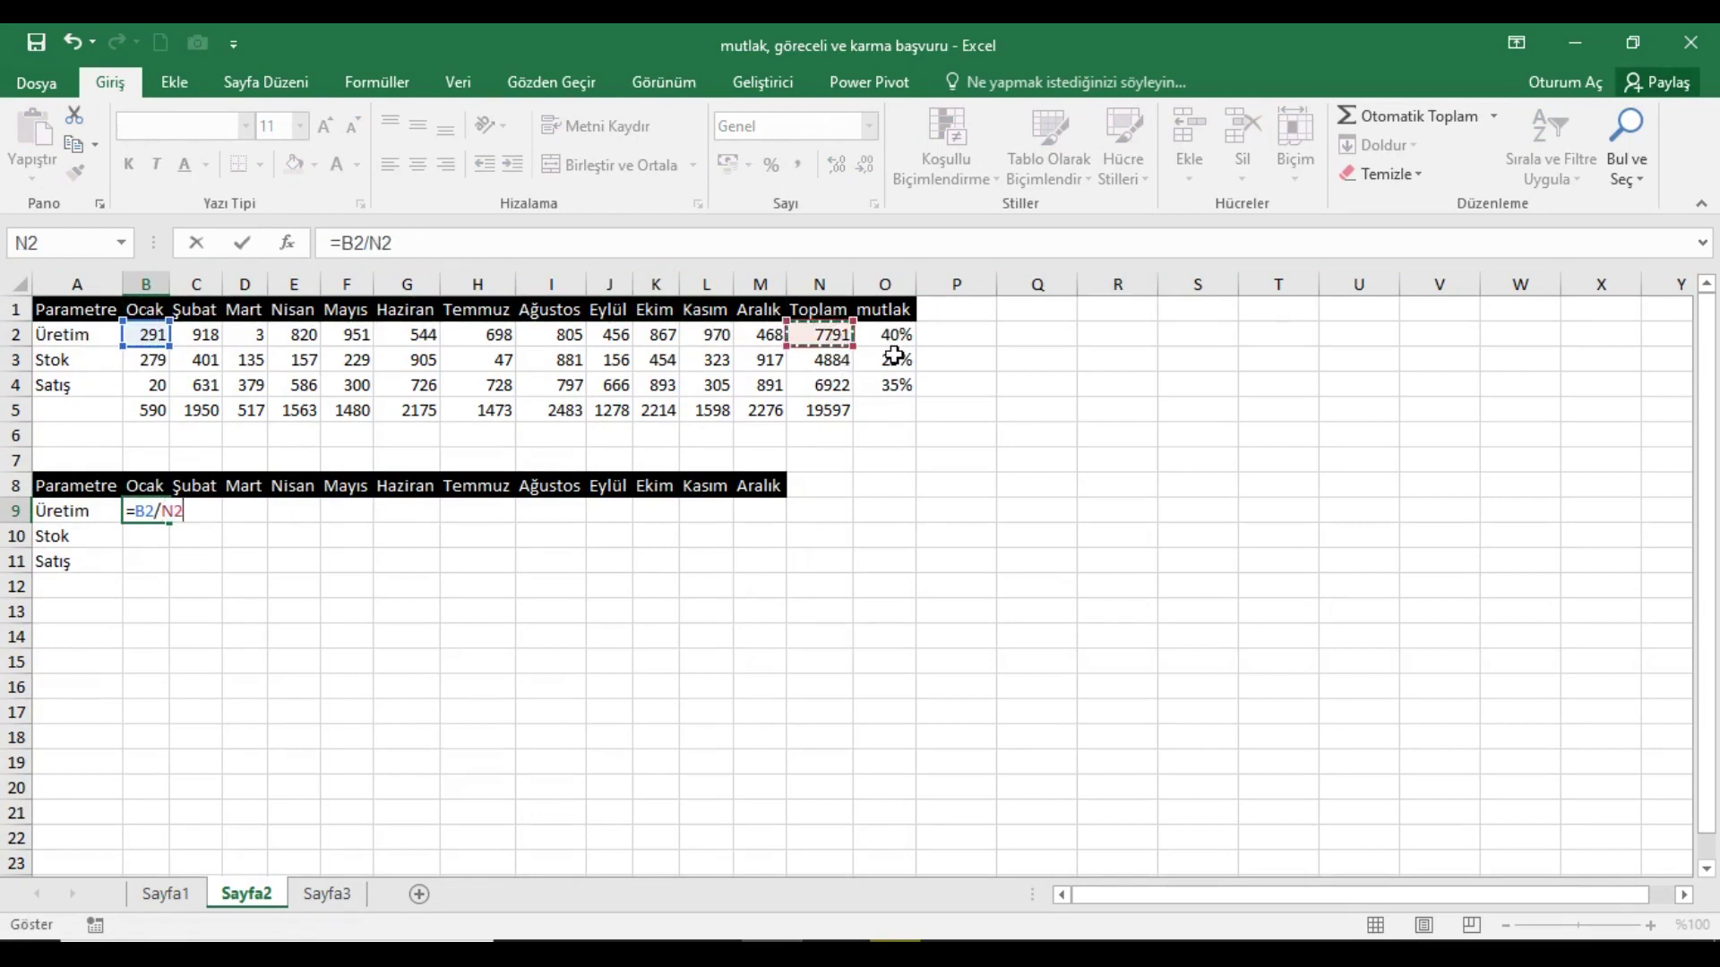
key(Return)
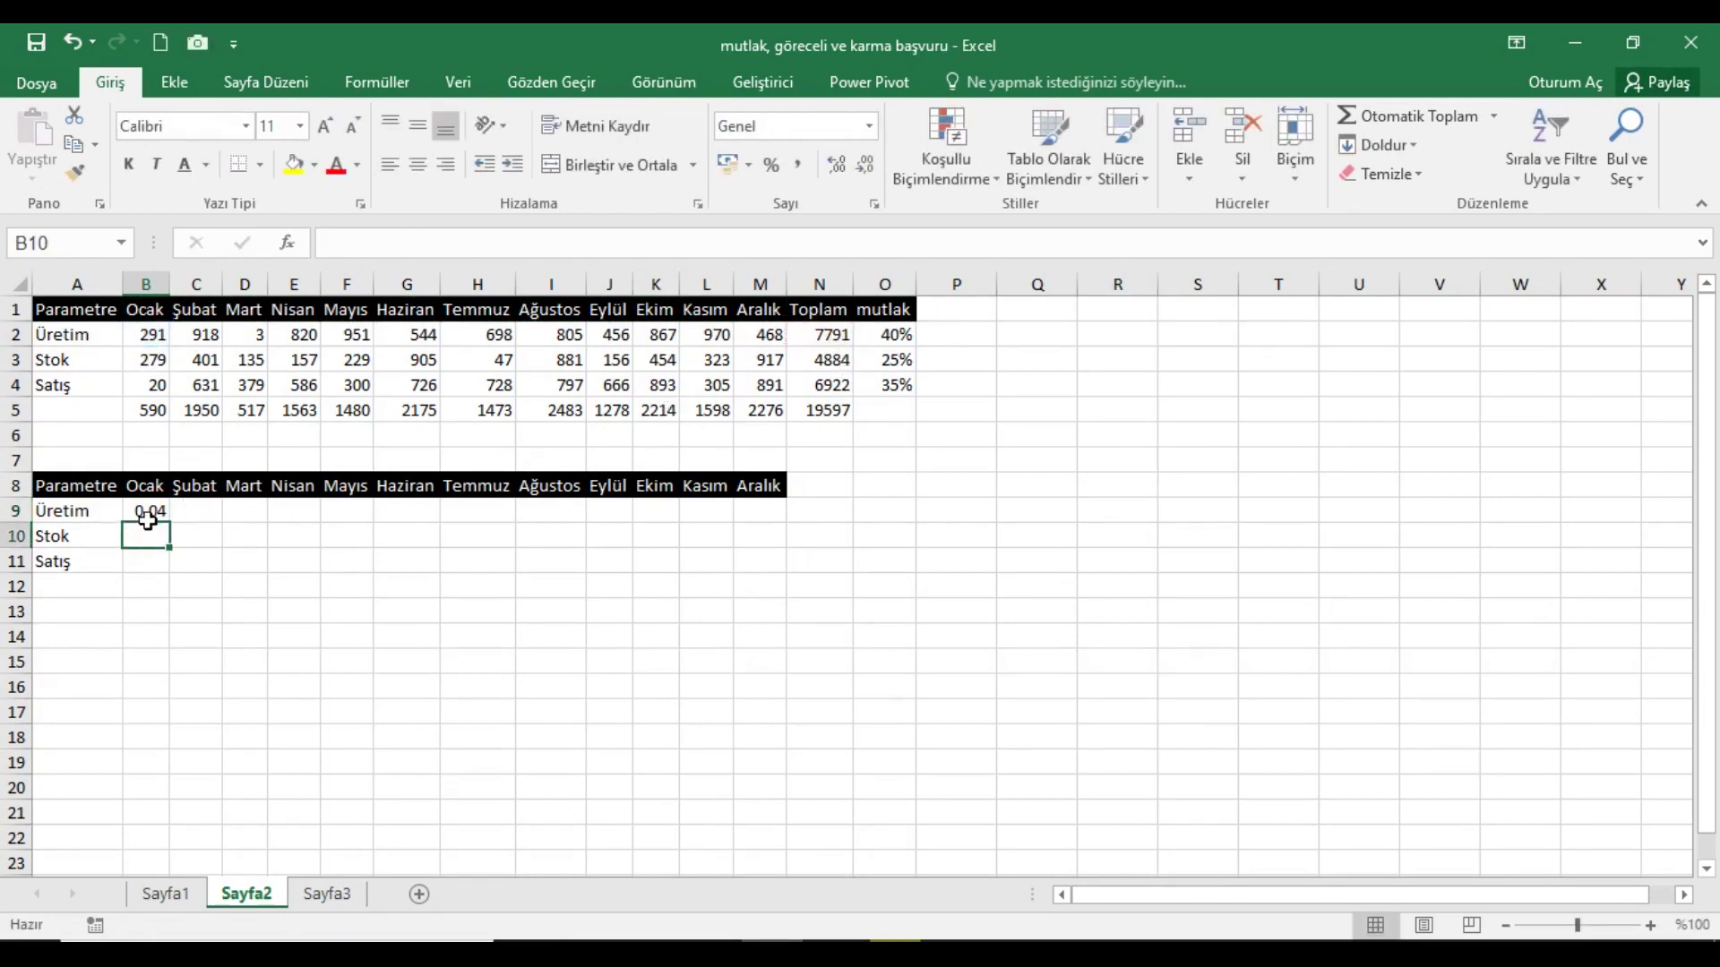
click(145, 511)
click(771, 164)
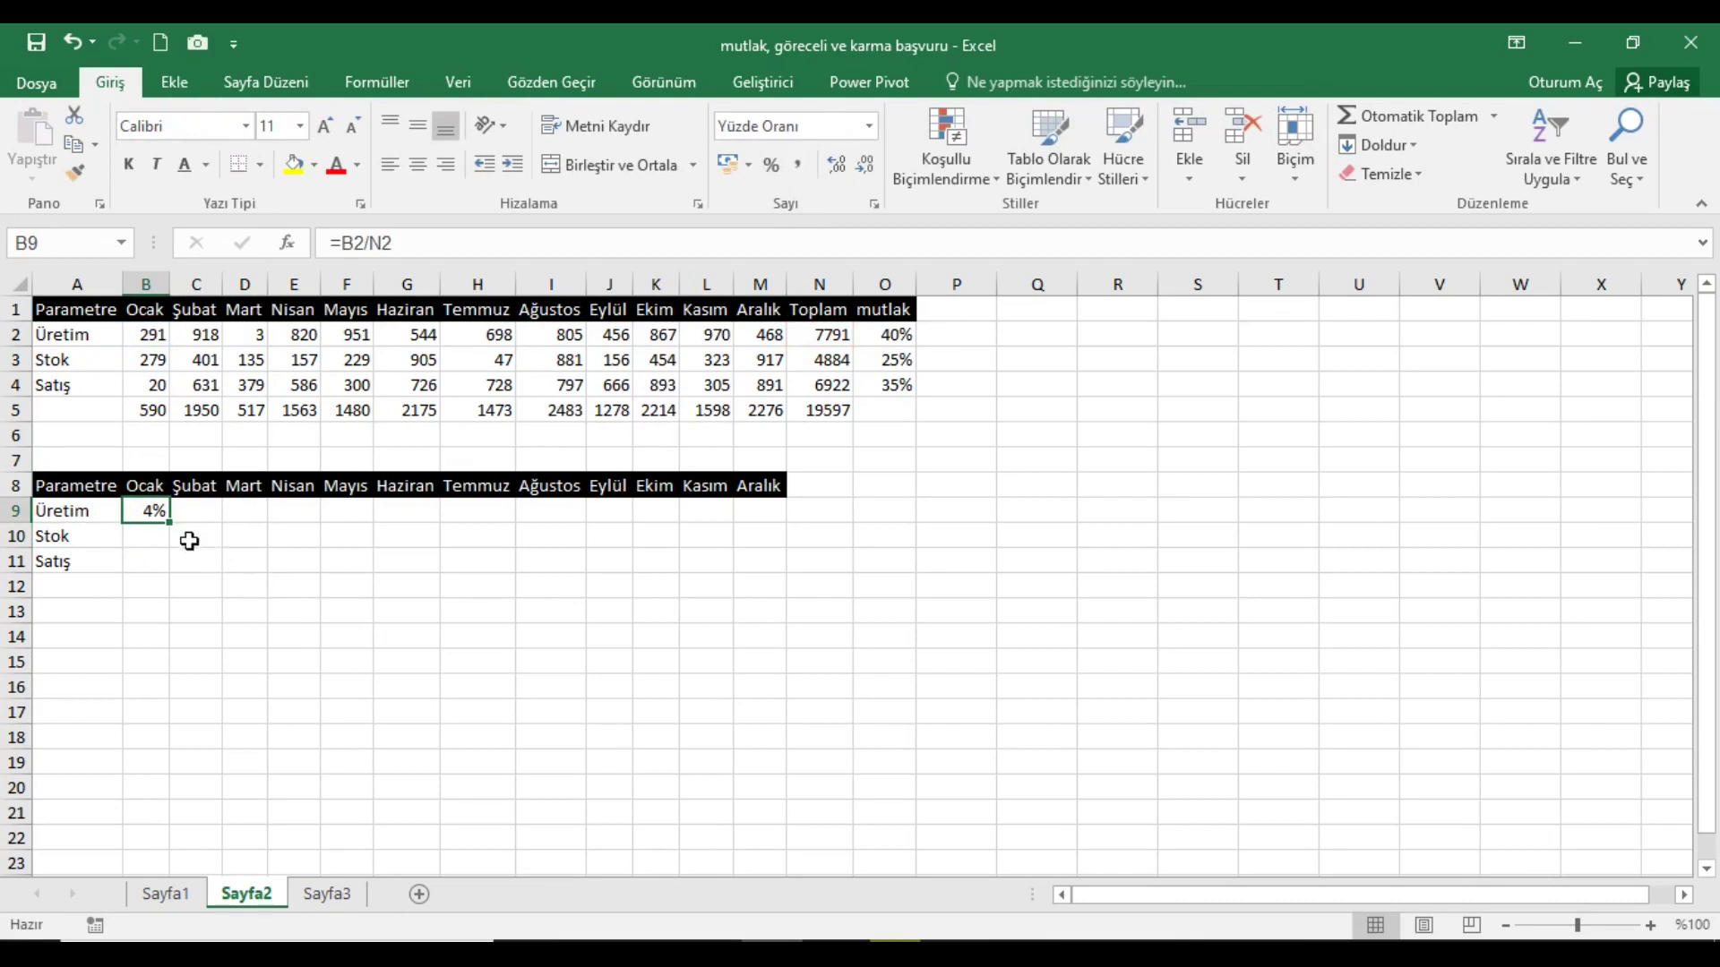
mouse_move(170, 522)
mouse_down()
mouse_move(257, 545)
mouse_move(787, 548)
mouse_up()
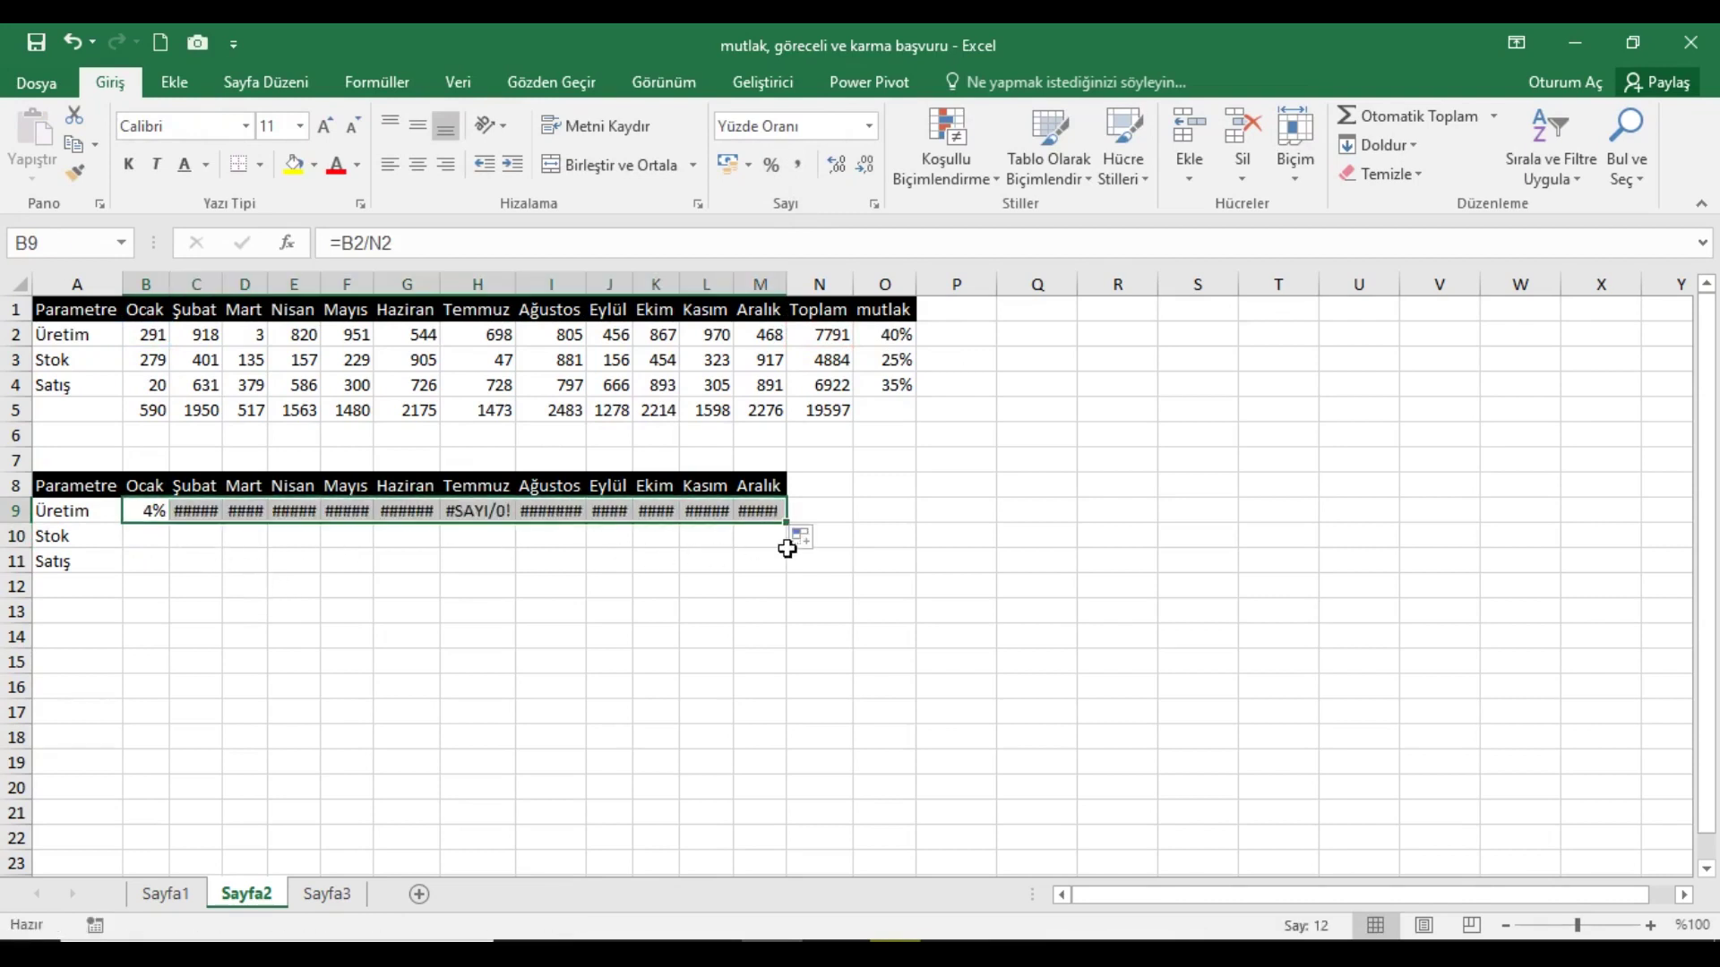
click(20, 285)
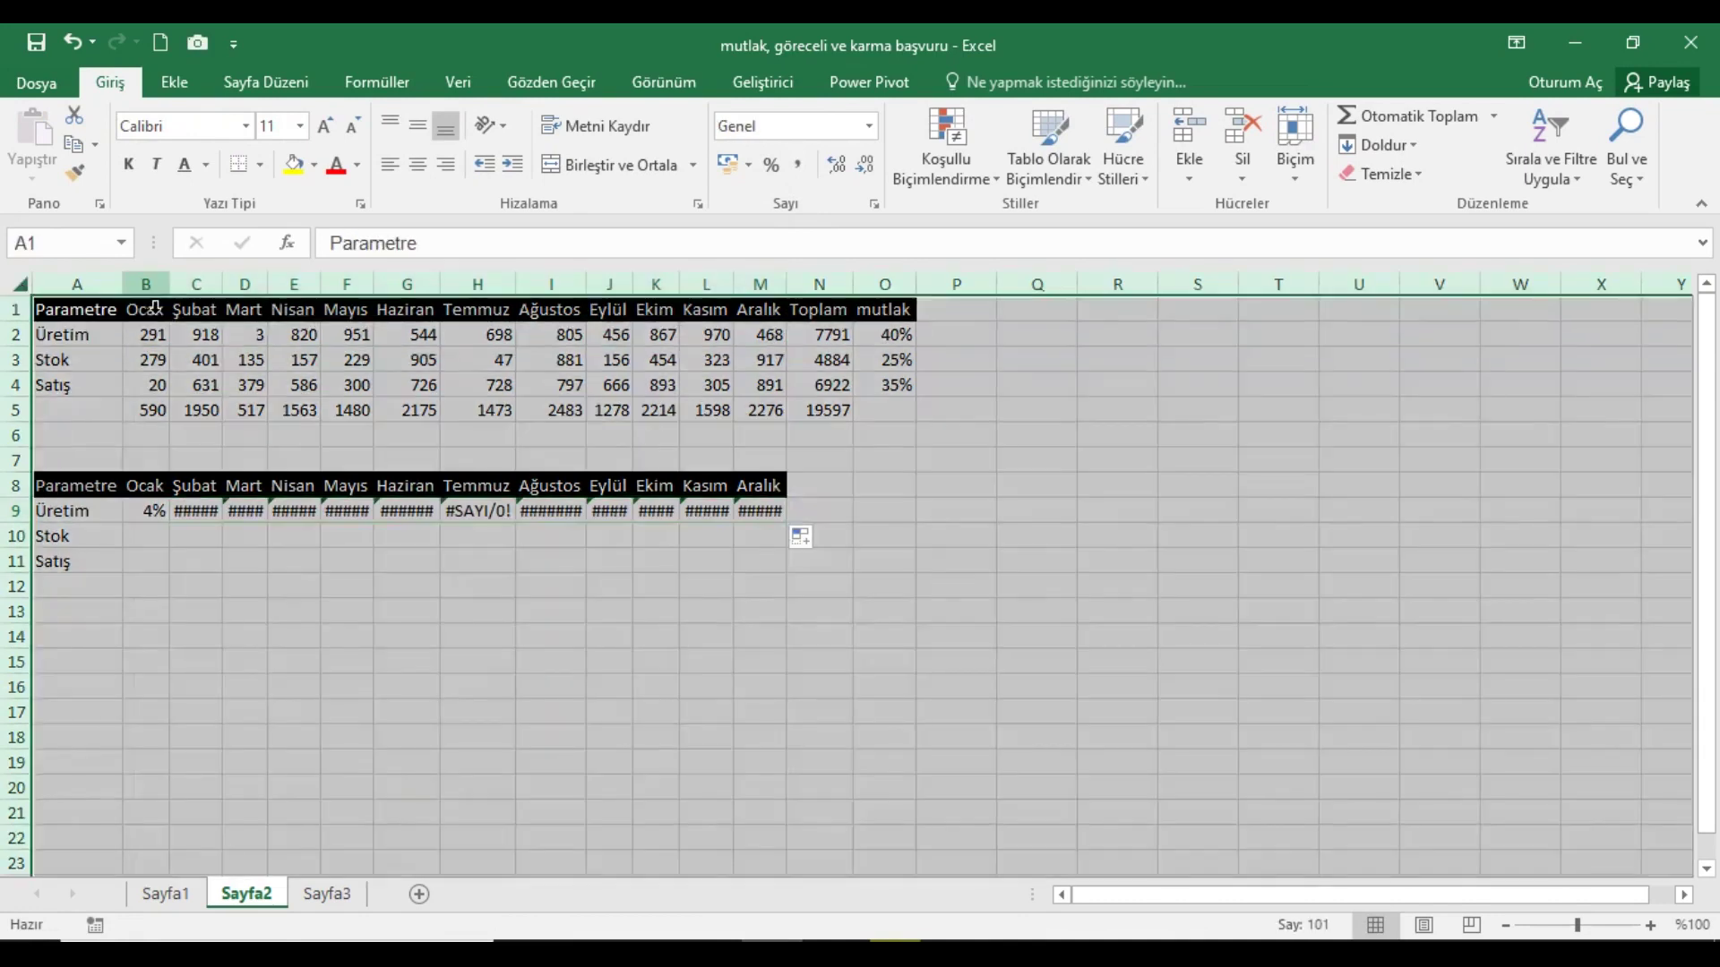
- Auto-fit all columns and check which cells the B9 and C9 formulas reference
double_click(136, 291)
click(237, 513)
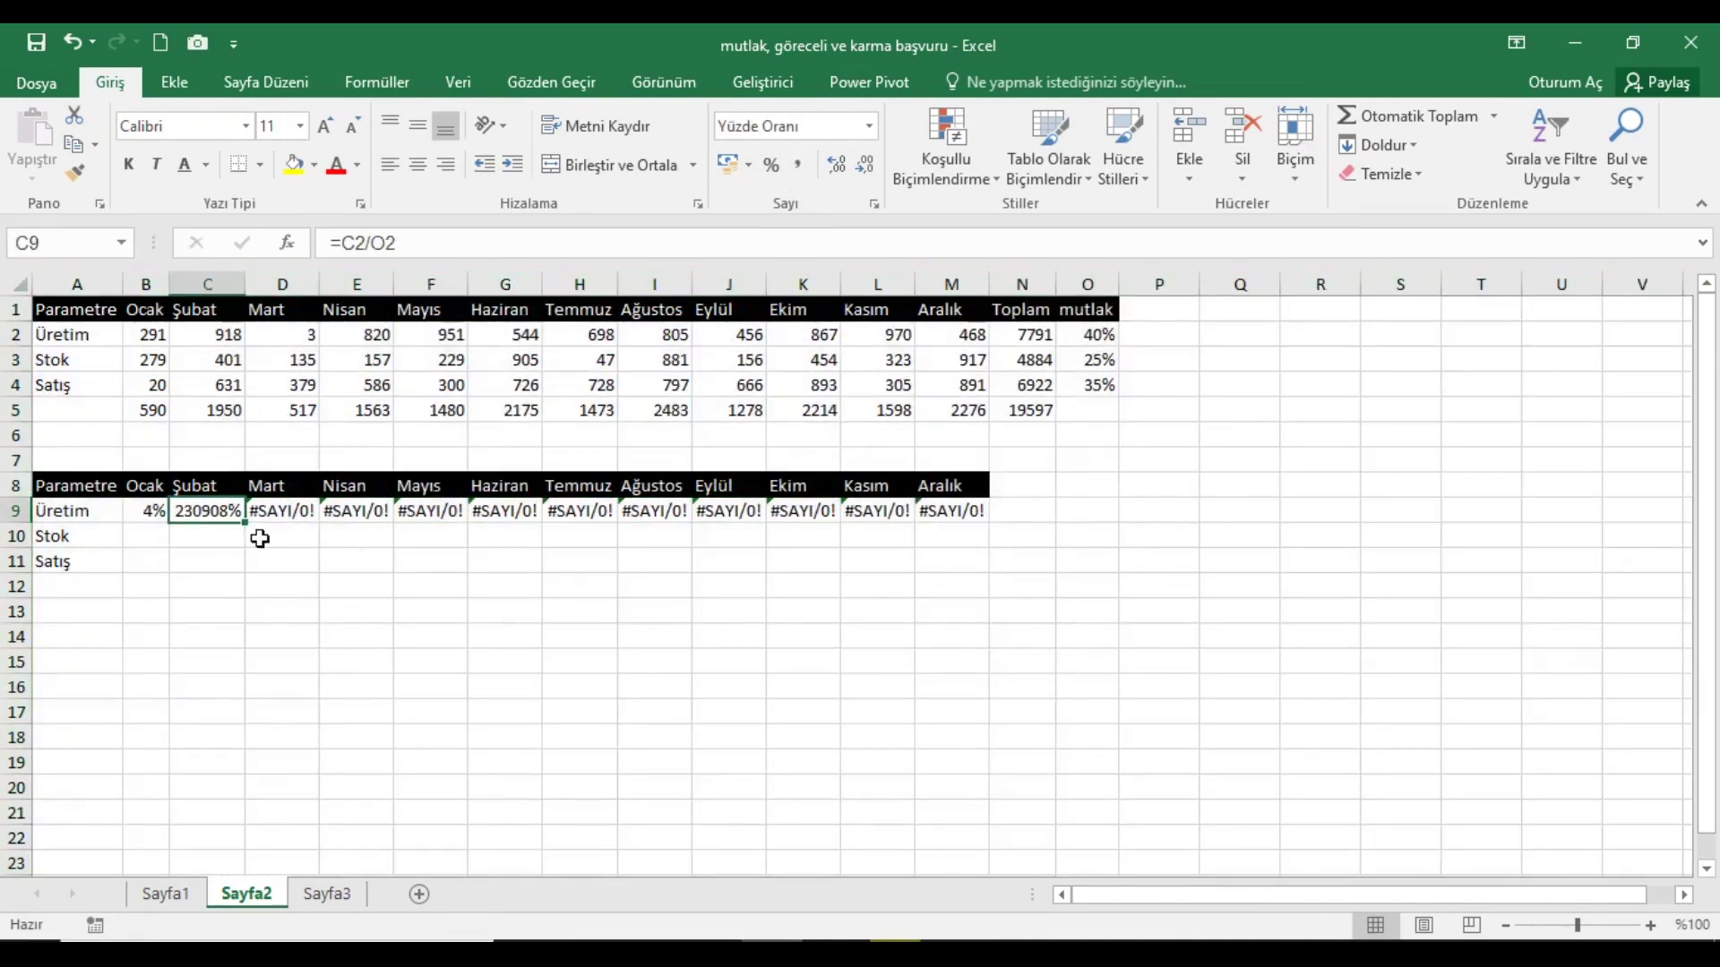
click(164, 512)
click(424, 251)
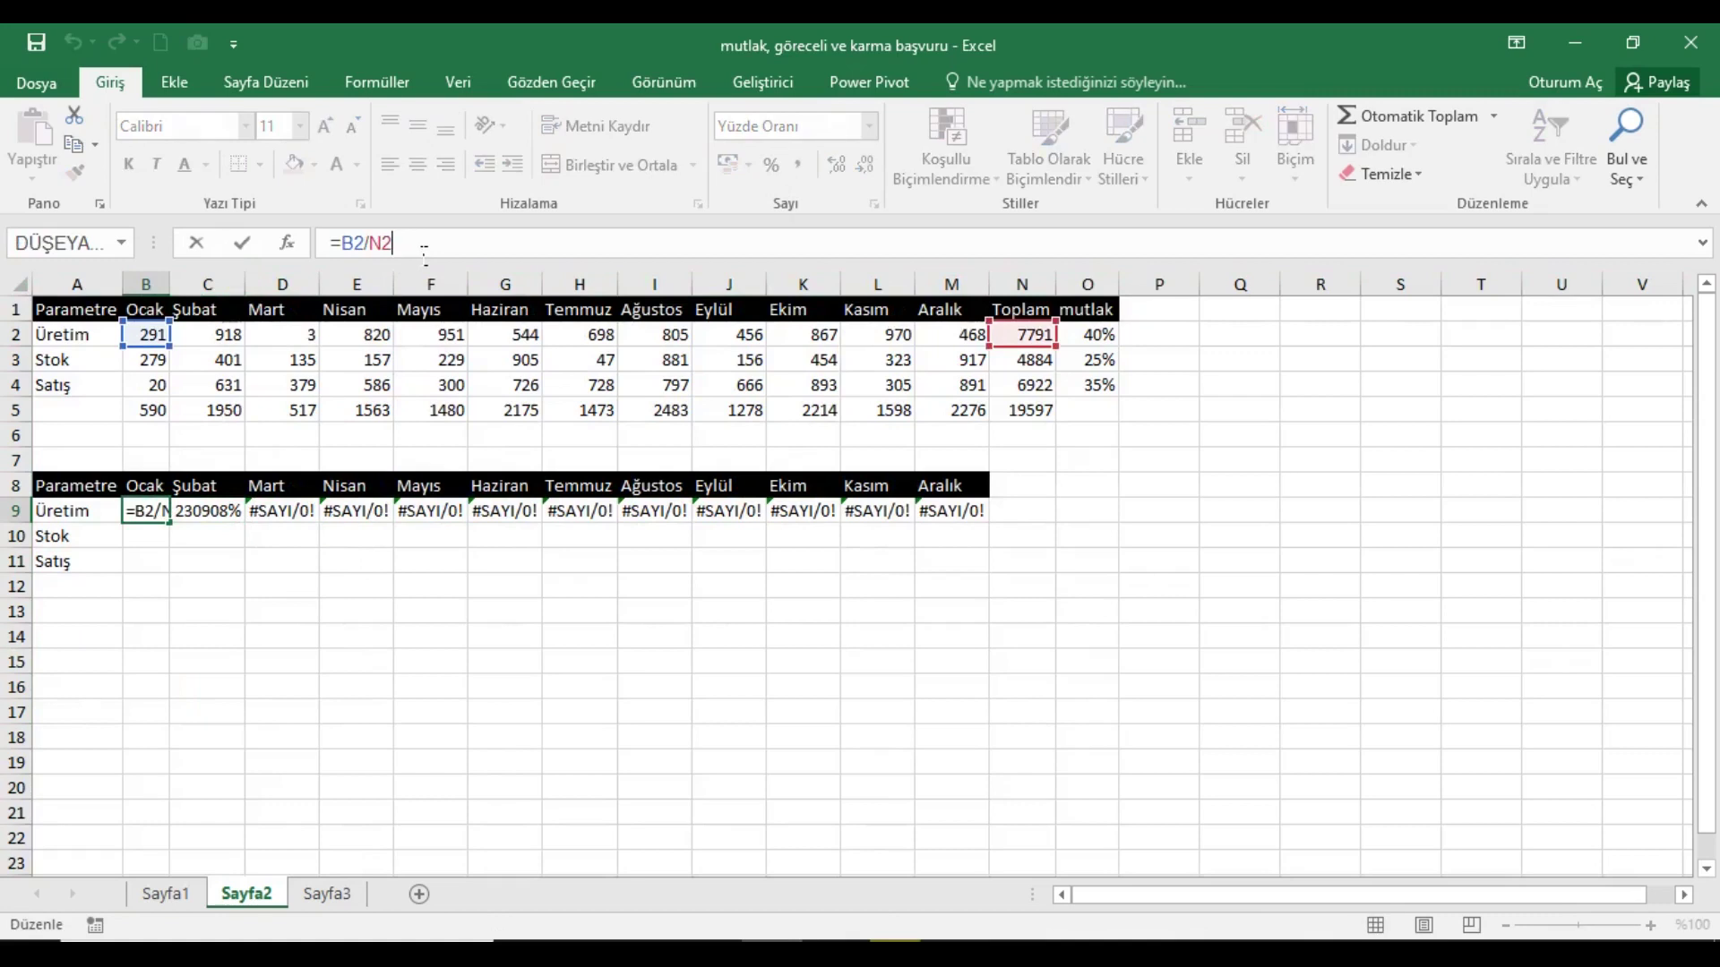
key(Return)
click(224, 518)
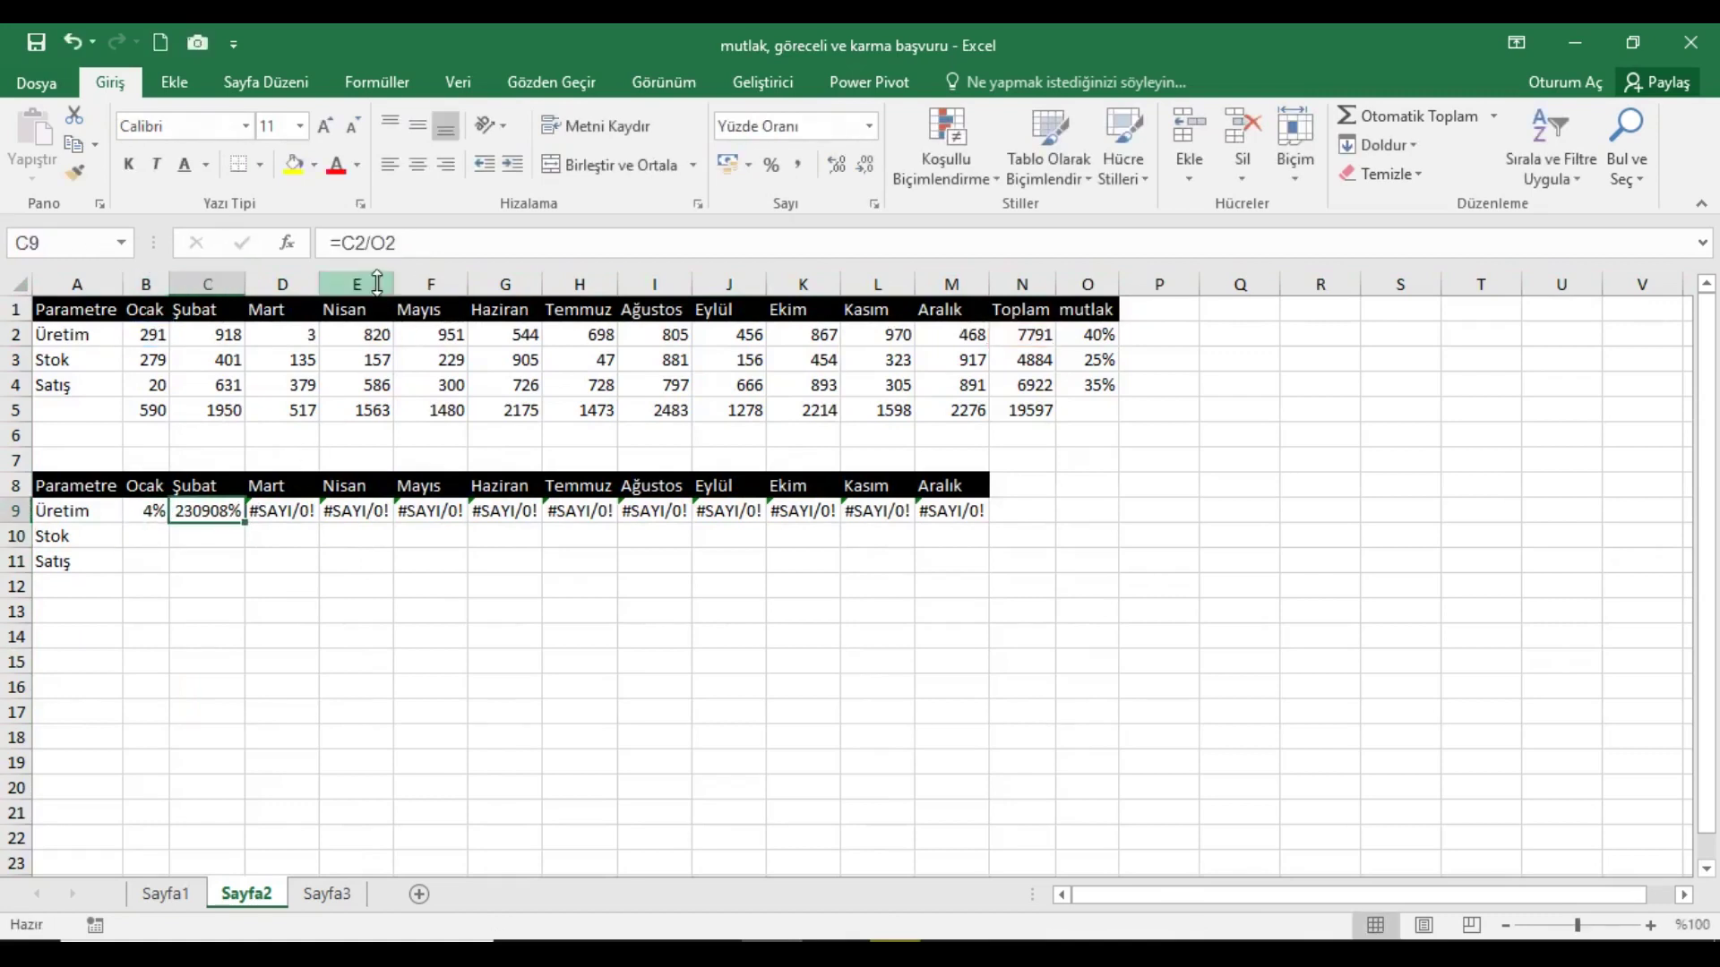
click(418, 244)
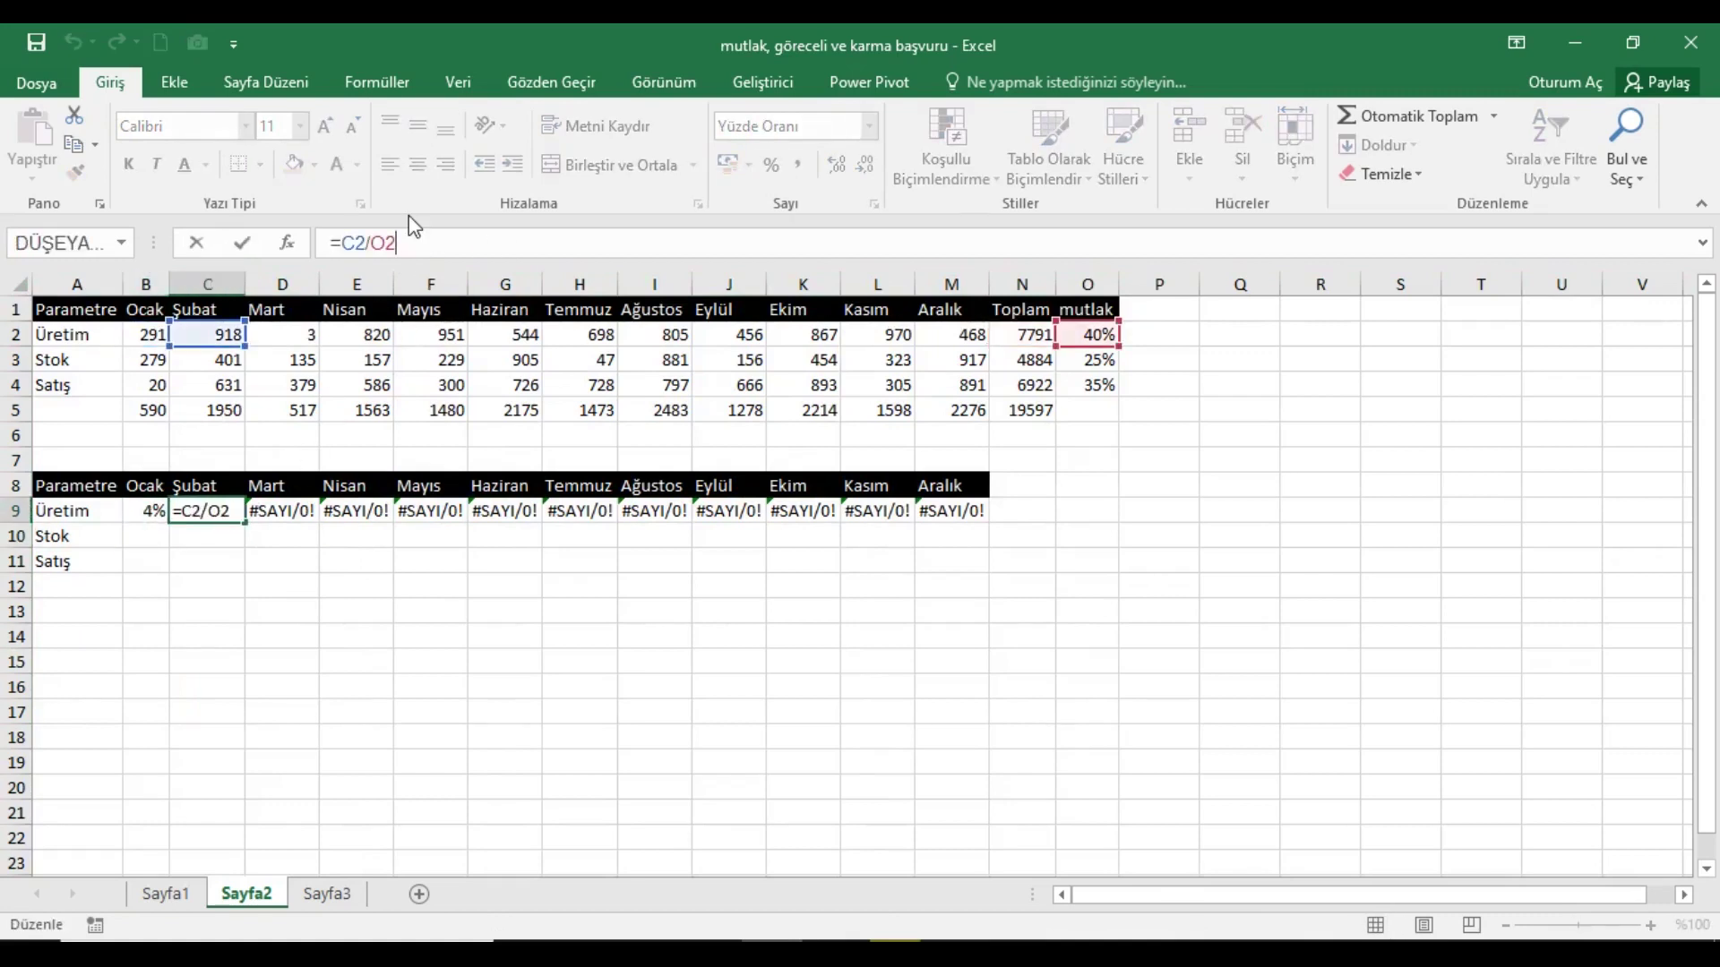
key(Return)
- Inspect the D9 and M9 formulas, scrolling right to find the empty divisor cell Y2
click(309, 518)
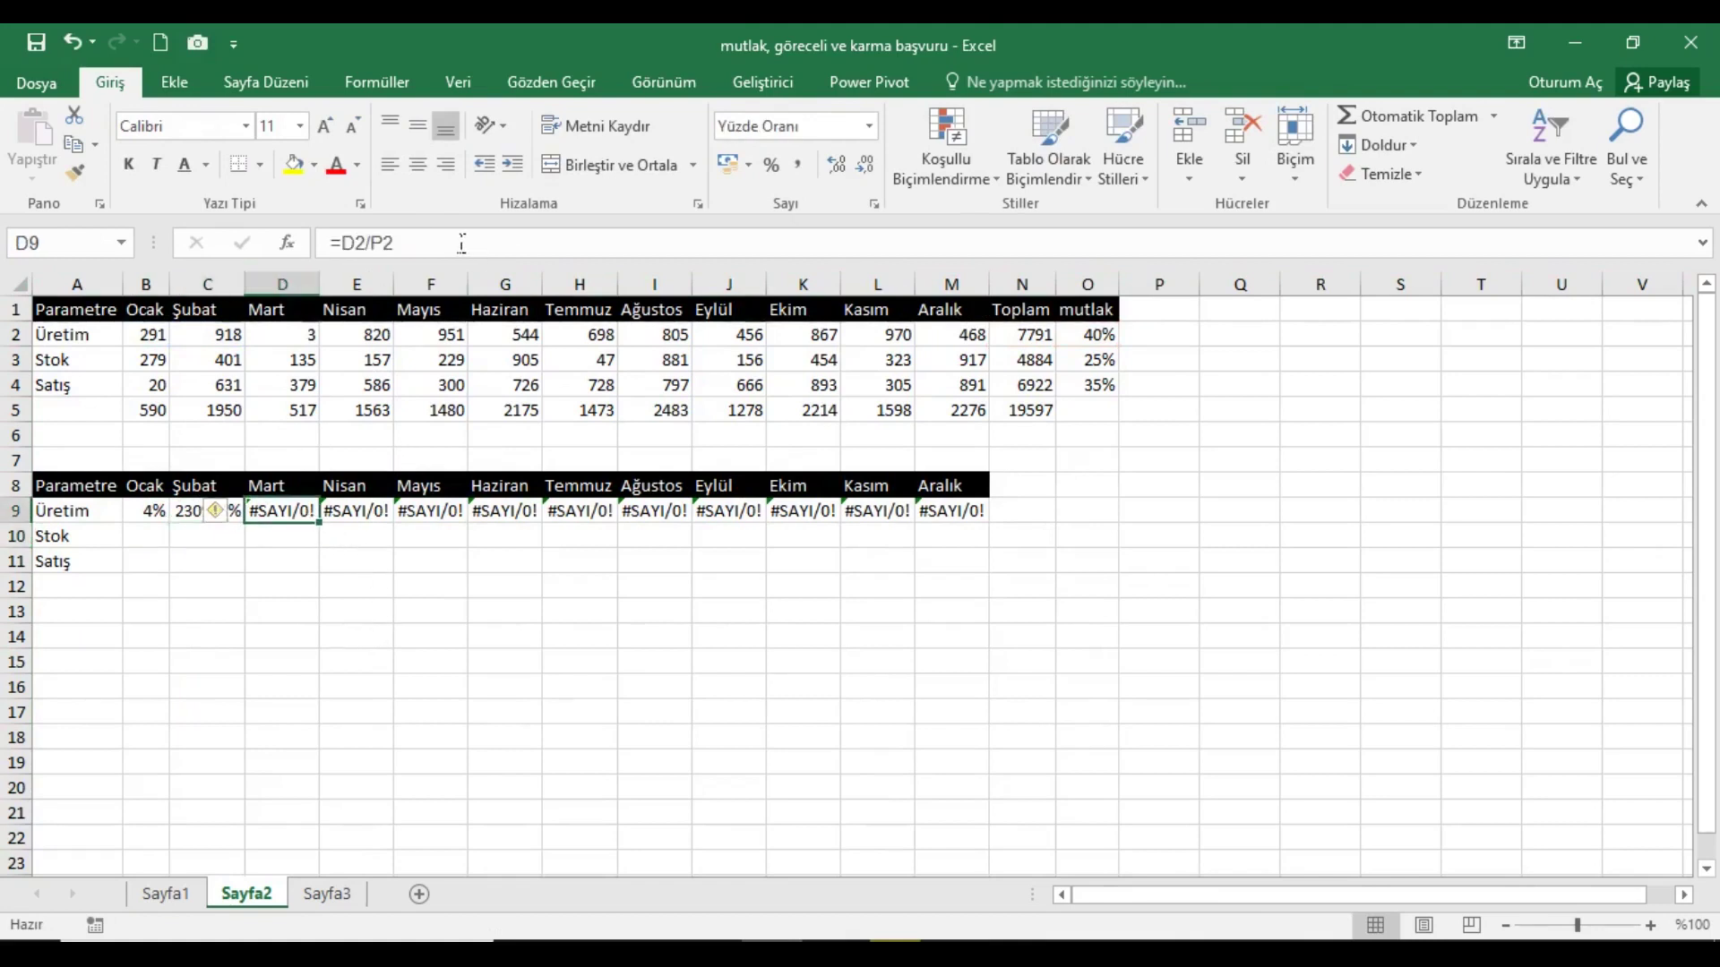
click(462, 242)
key(Return)
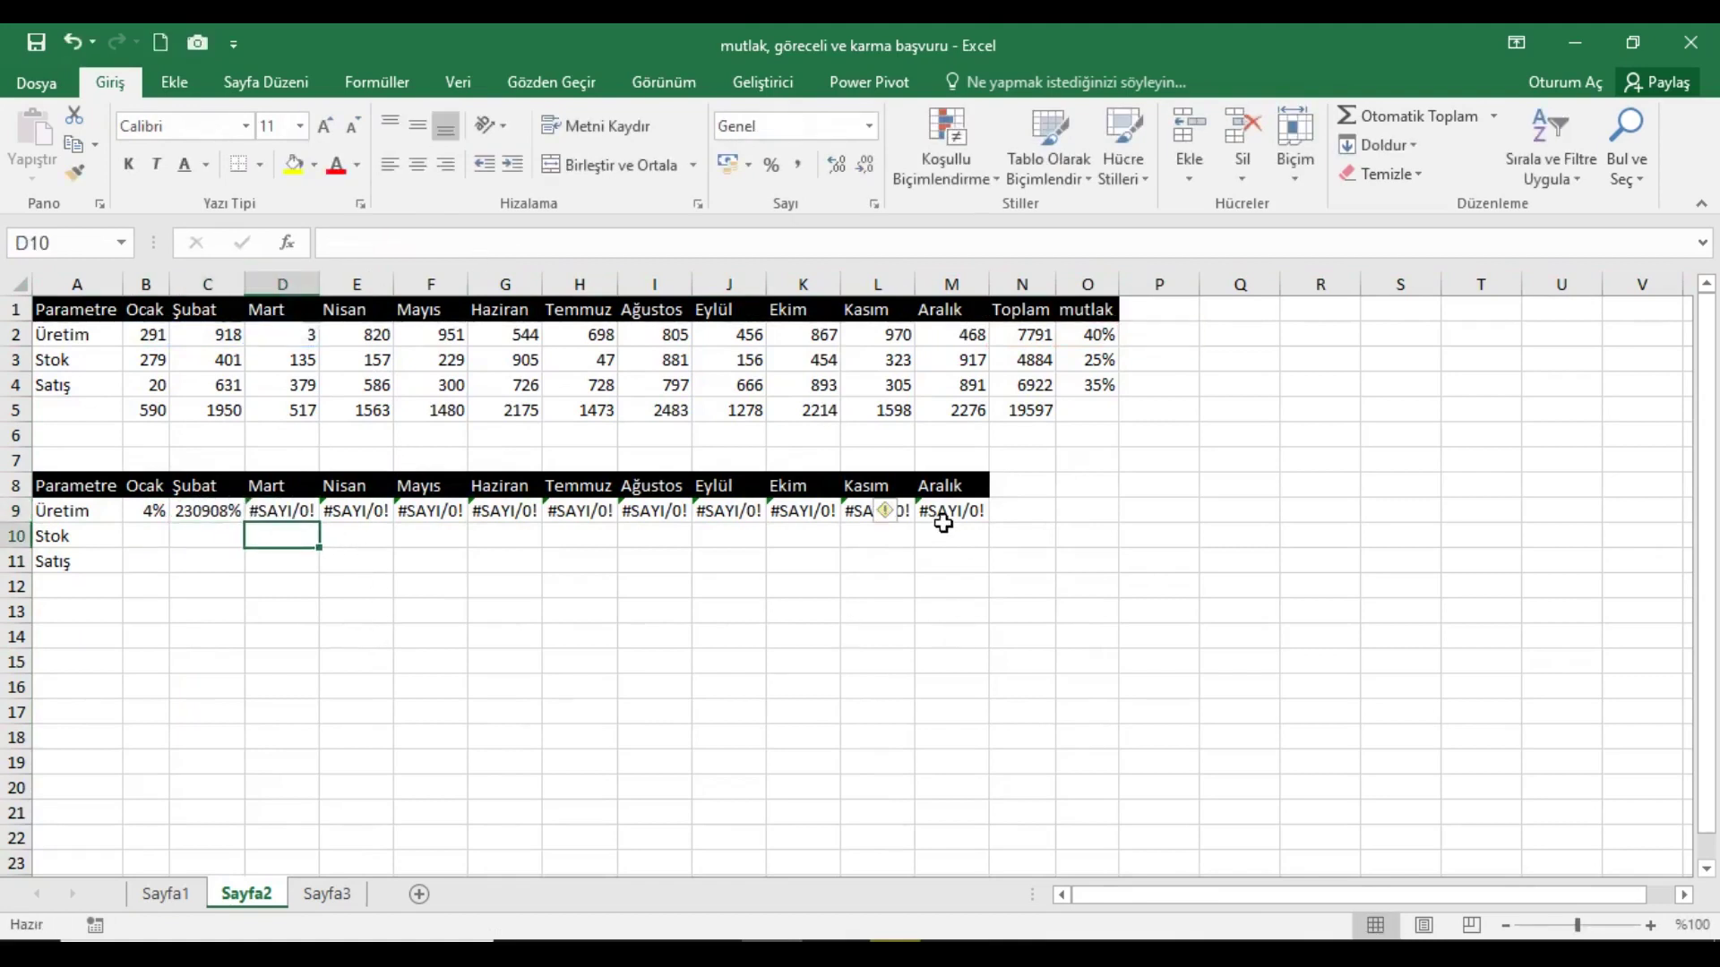
click(943, 524)
click(475, 243)
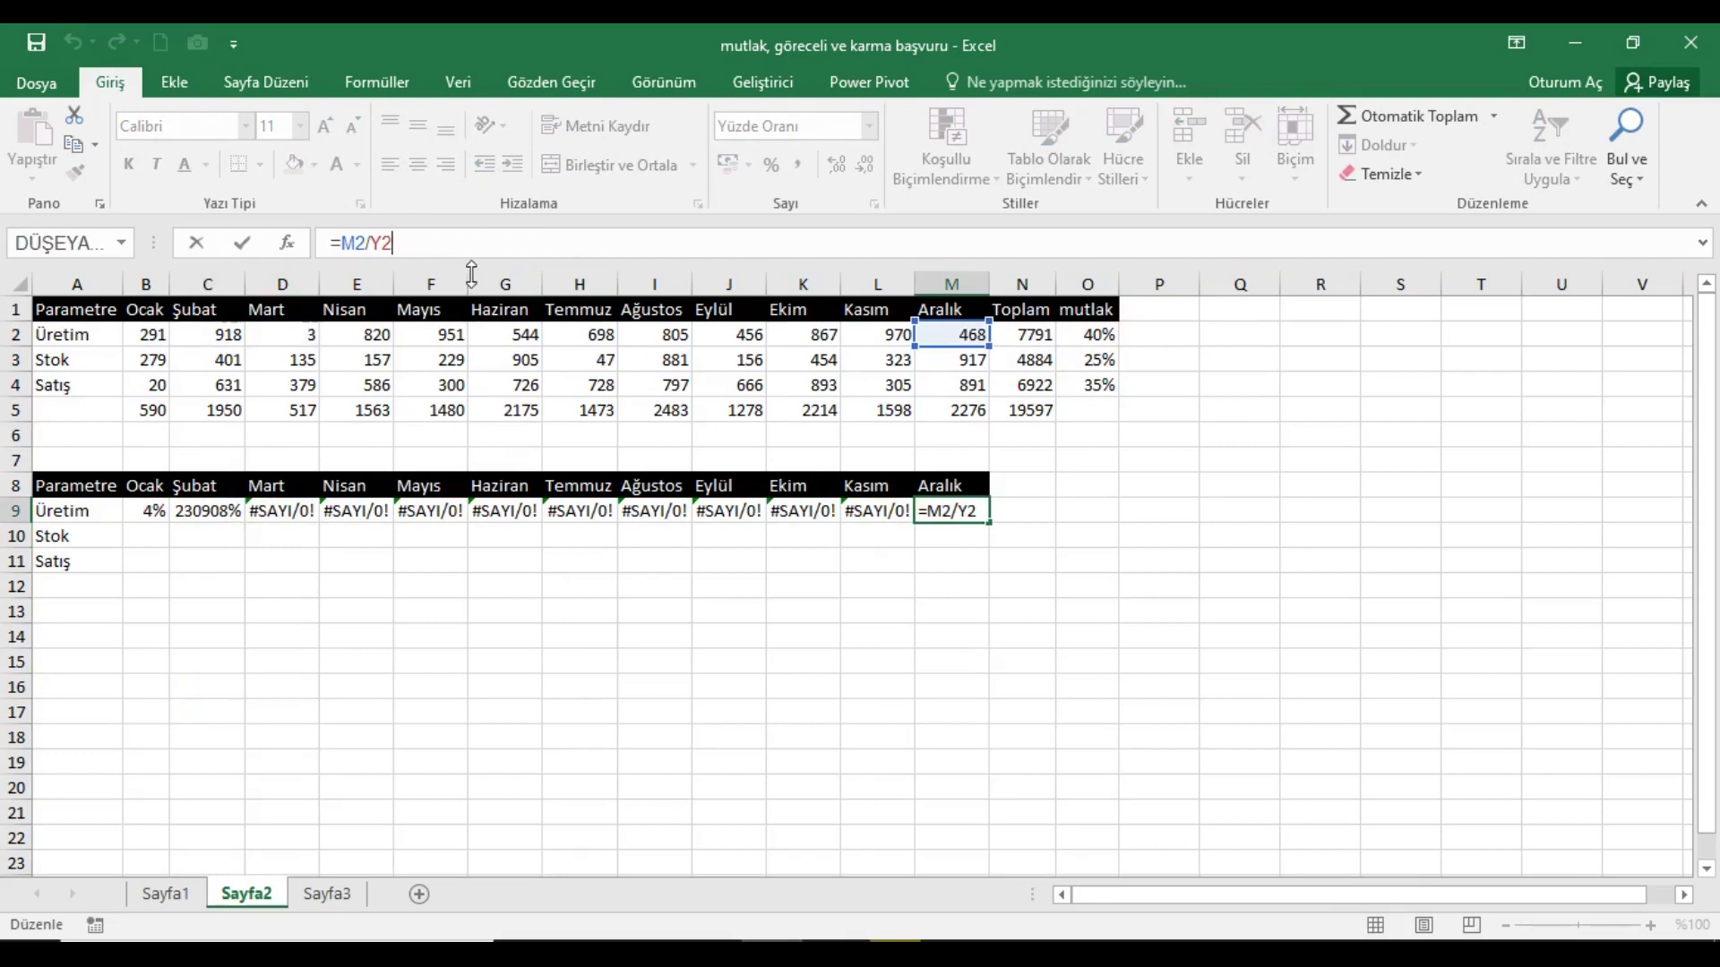
click(1683, 894)
click(1684, 894)
click(1684, 895)
click(1684, 895)
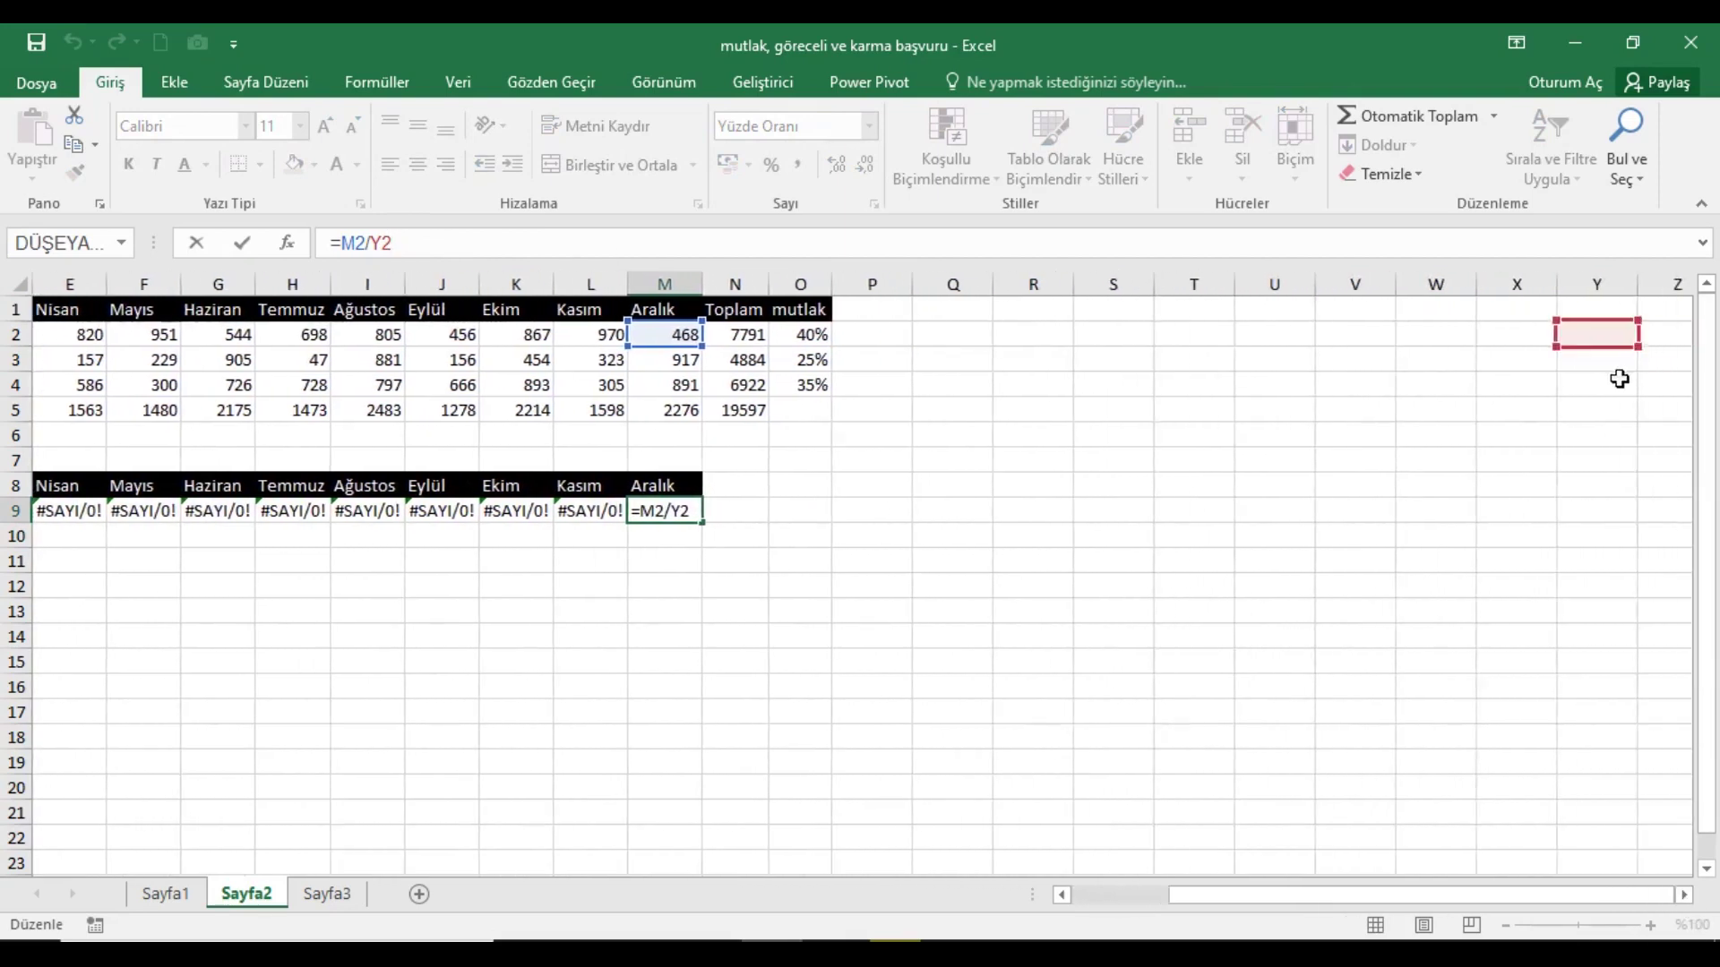
drag(1388, 895, 1292, 895)
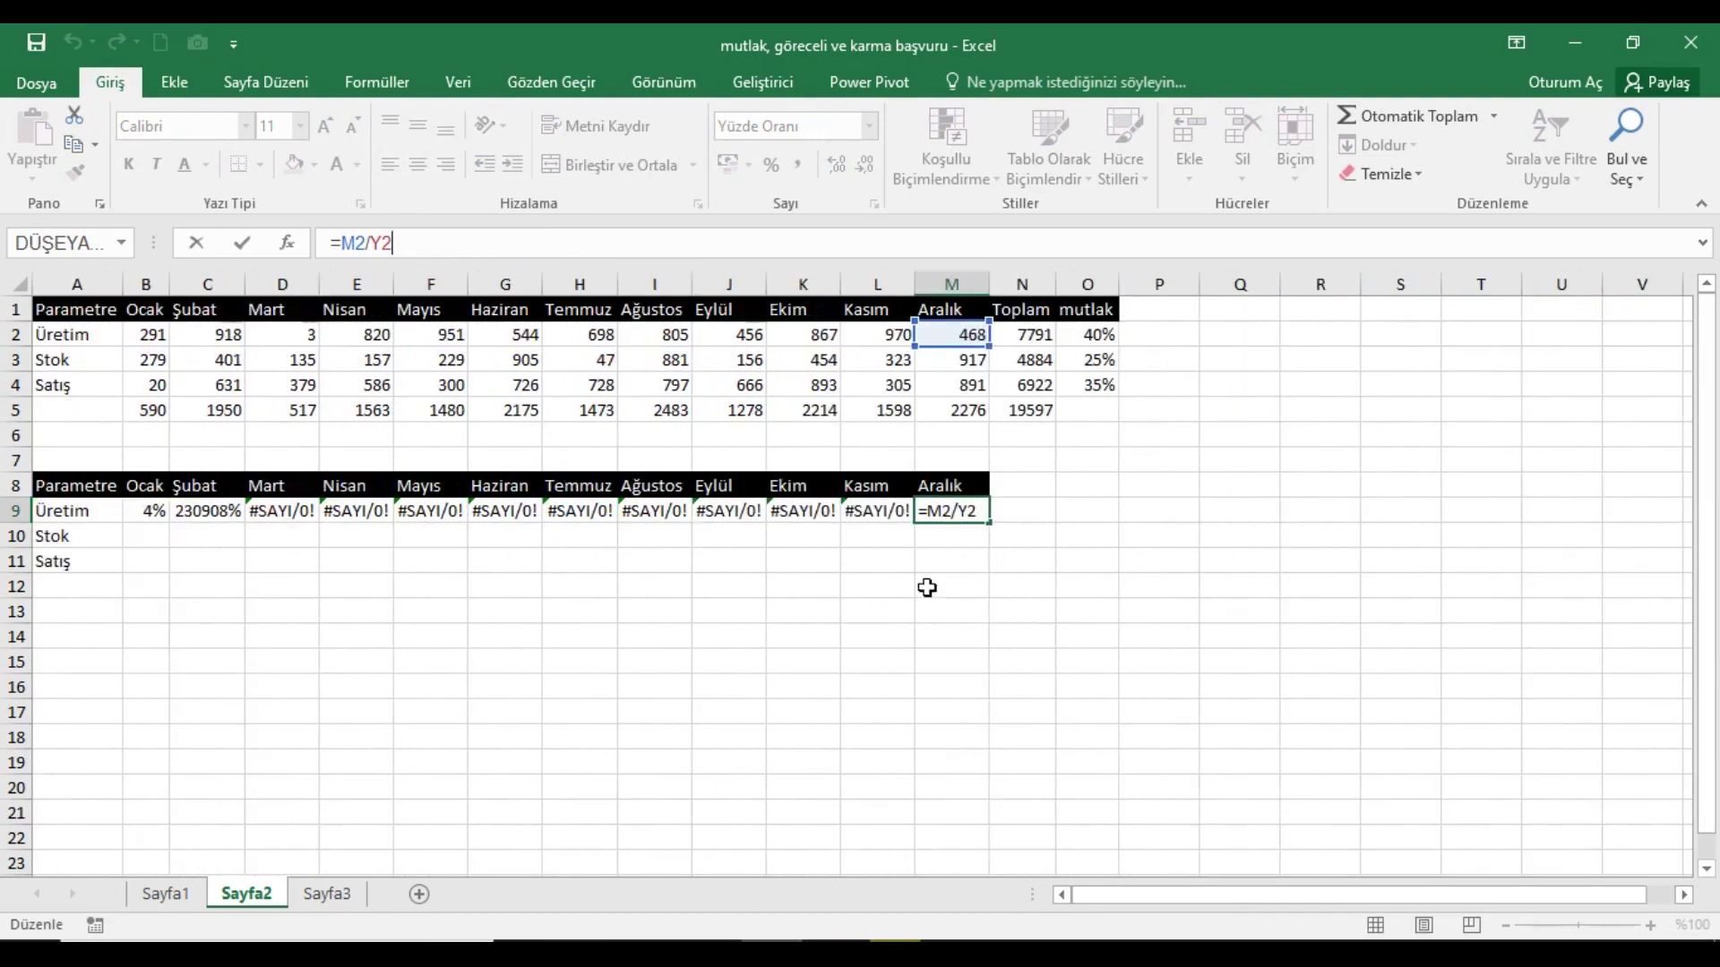
- Check I9's formula, then return to B9's formula at its N2 reference
click(646, 510)
click(472, 244)
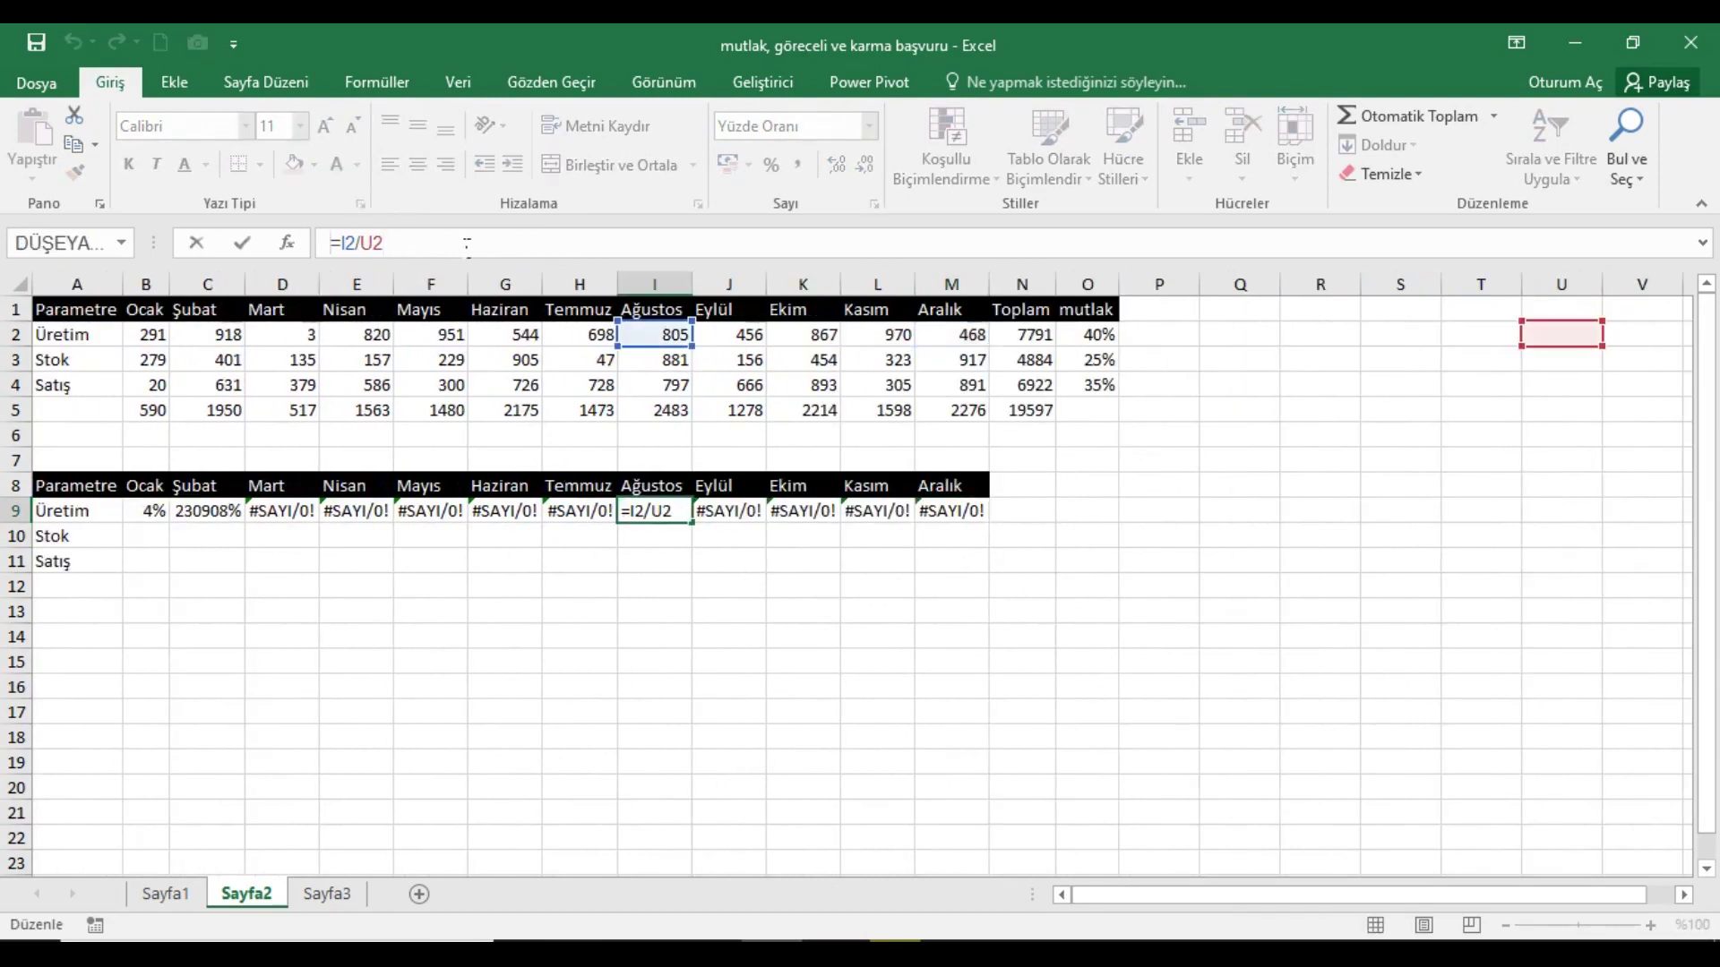
key(Return)
key(Up)
key(Left)
key(Left)
key(Left)
key(Left)
key(Left)
key(Left)
key(Left)
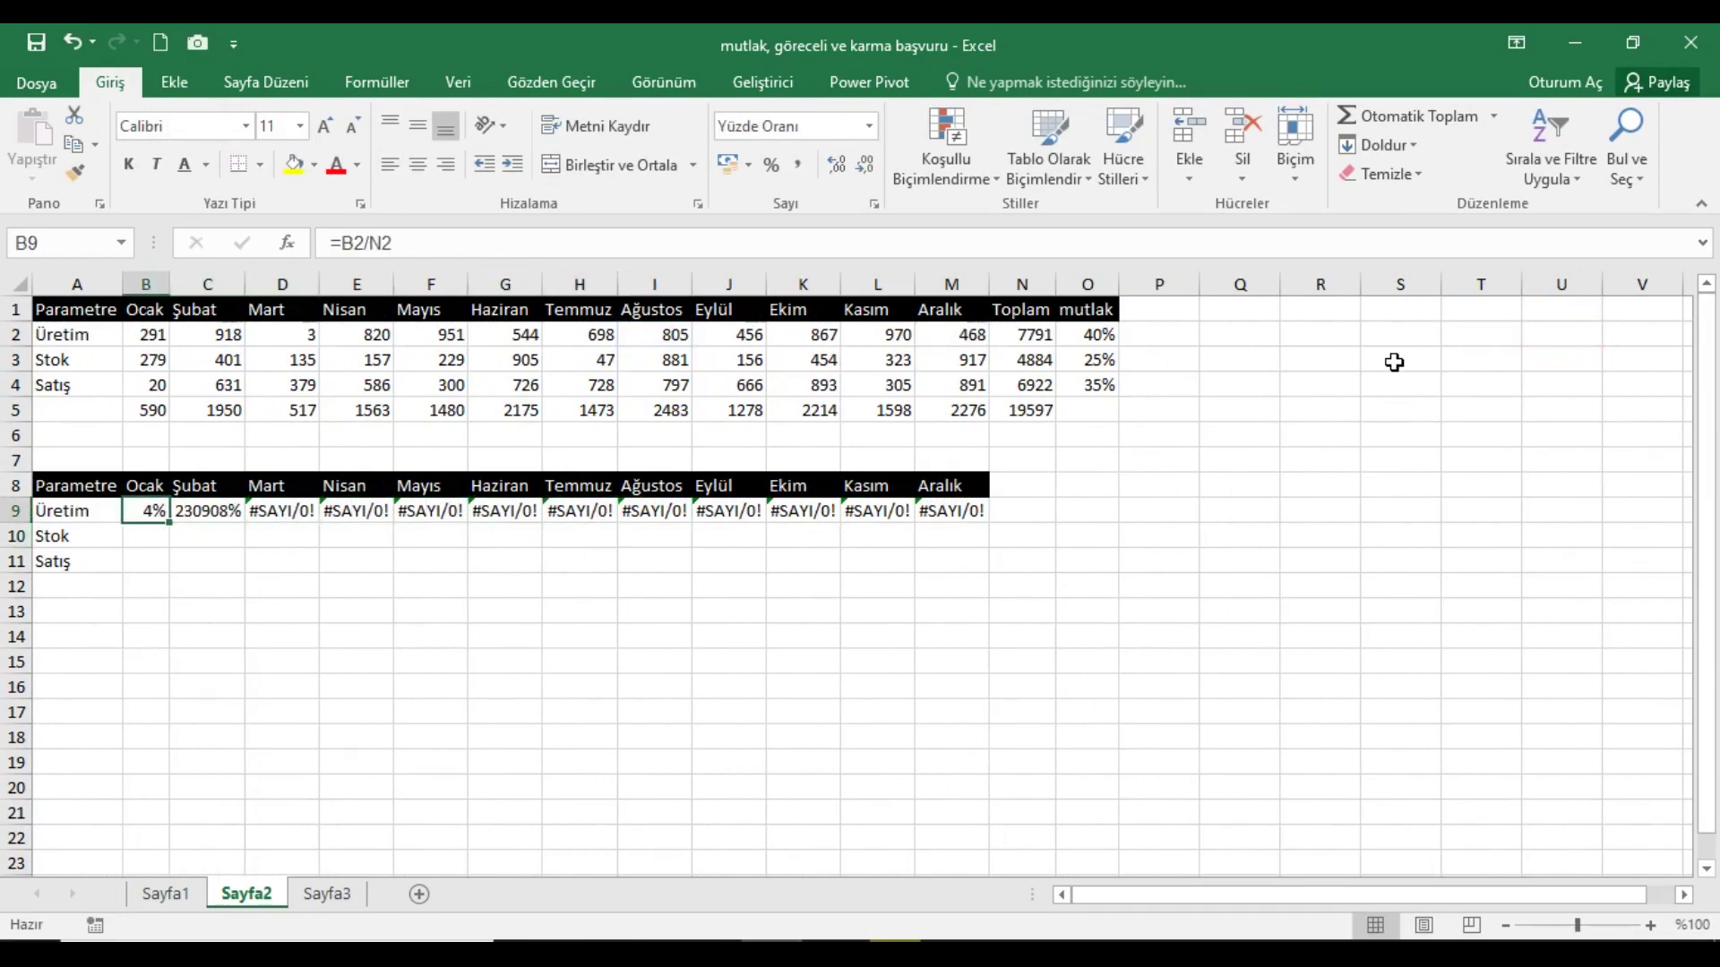
key(ctrl+c)
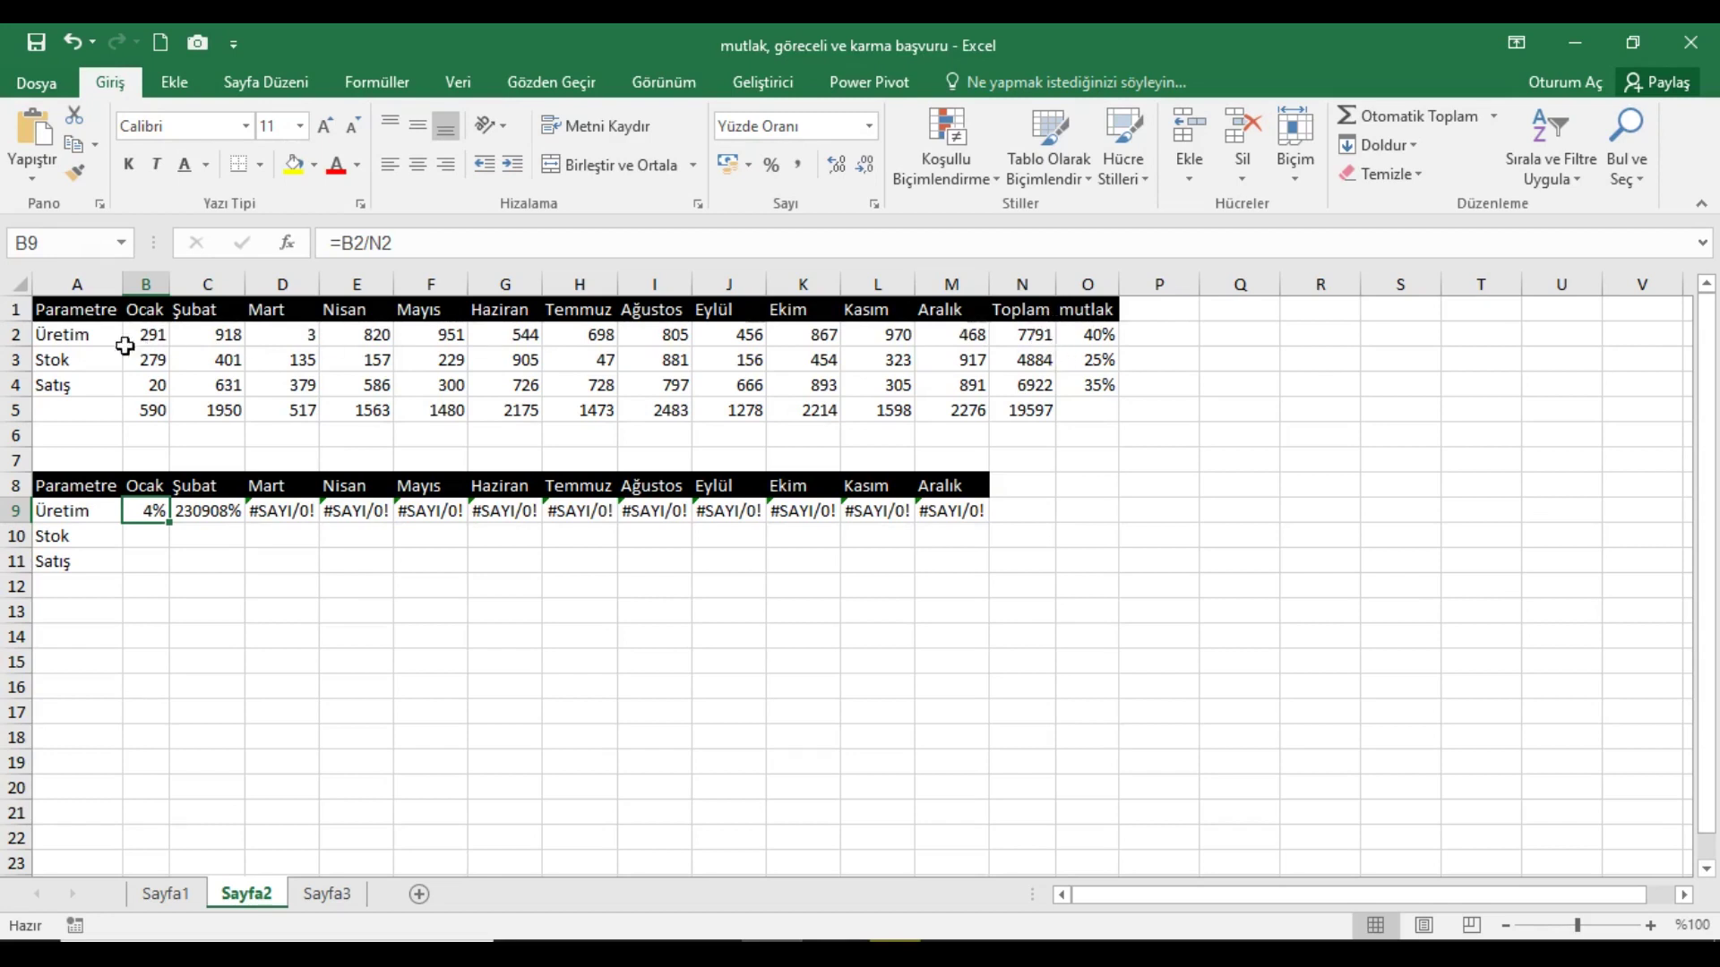
click(383, 243)
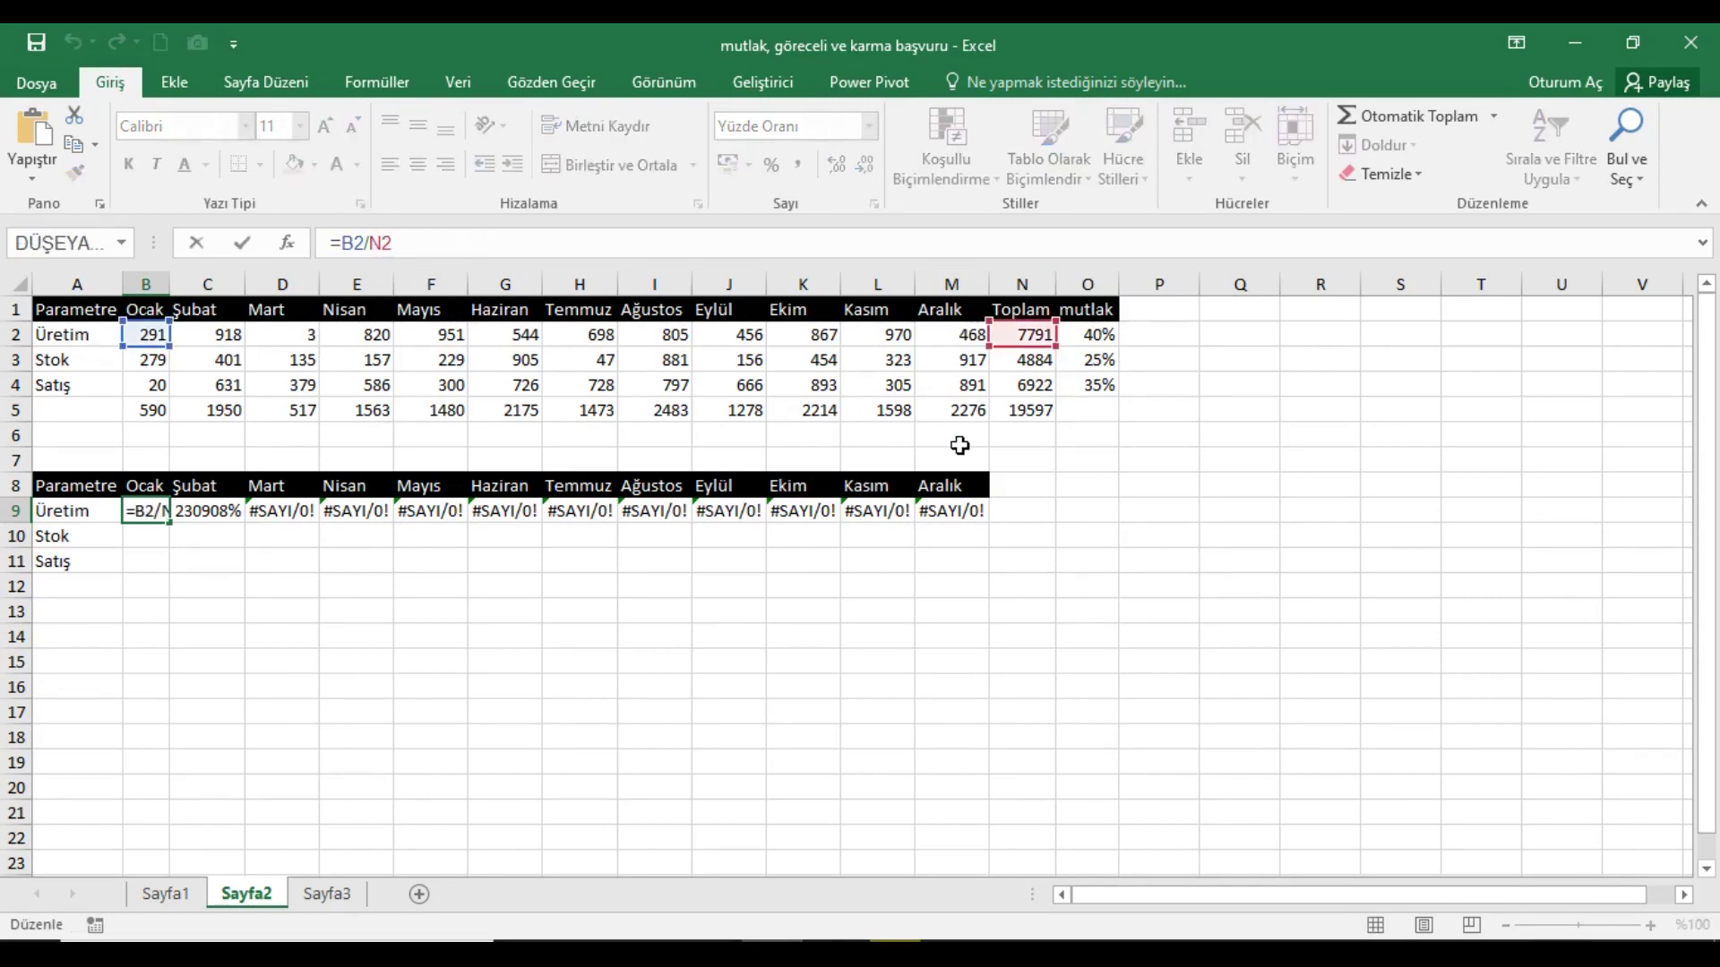
- Change B9's divisor to the column-locked $N2, so it reads =B2/$N2
key(F4)
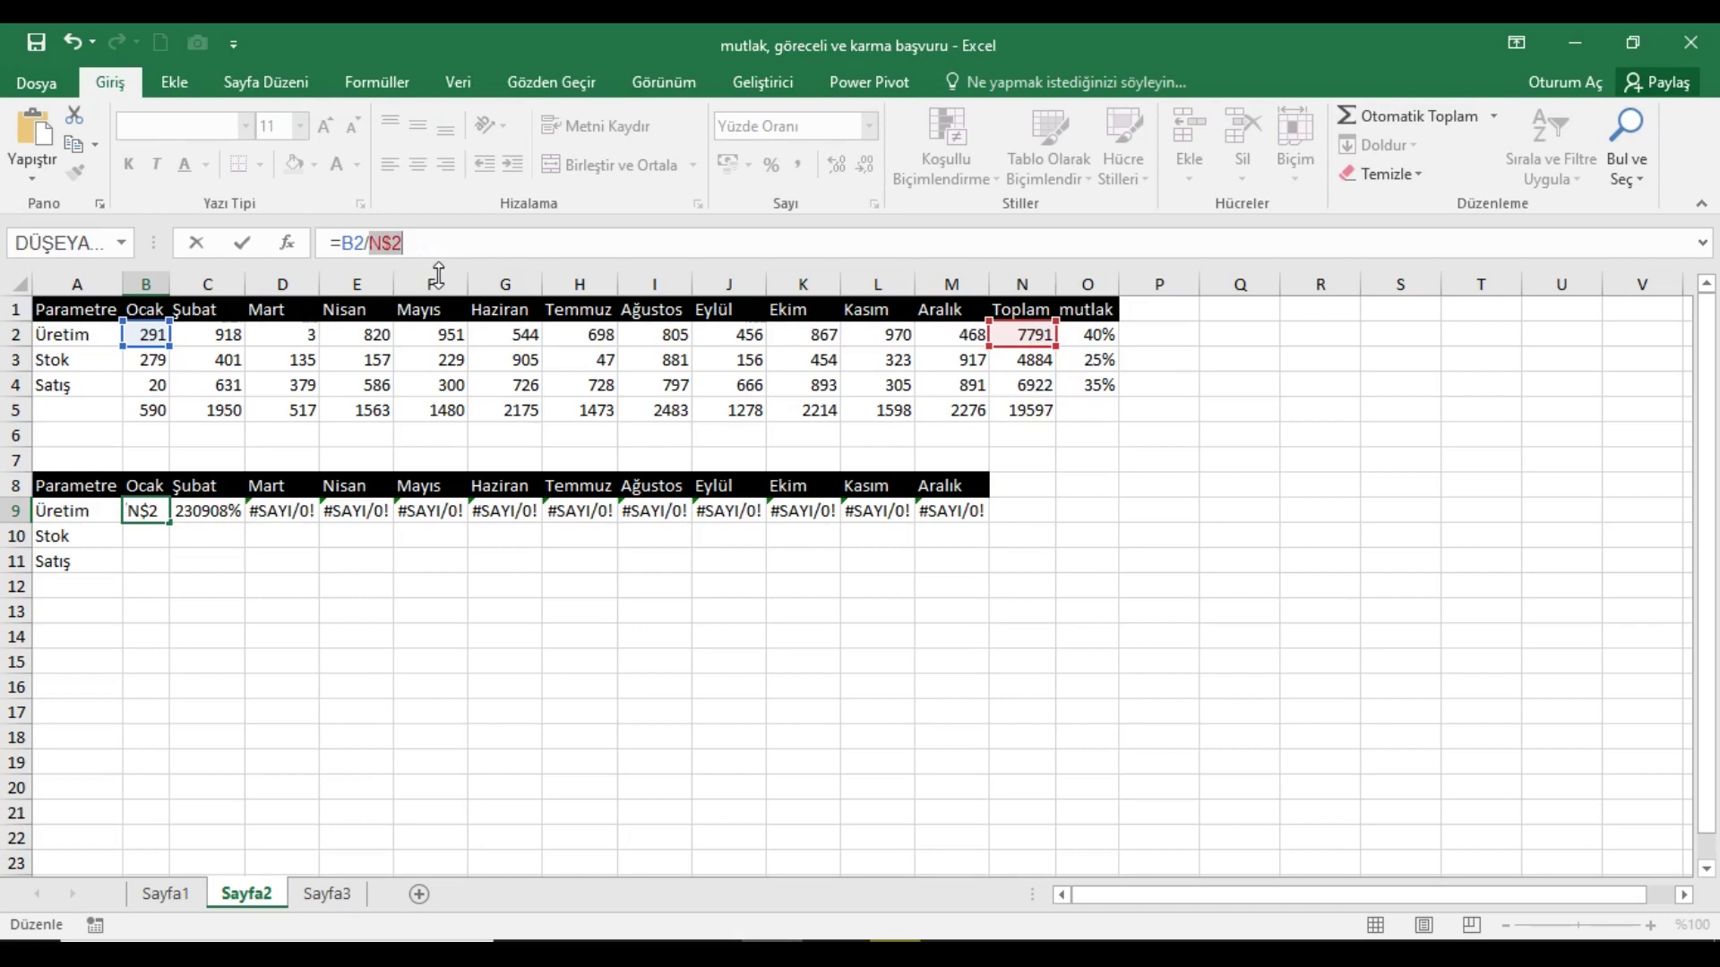
key(F4)
key(Return)
click(166, 516)
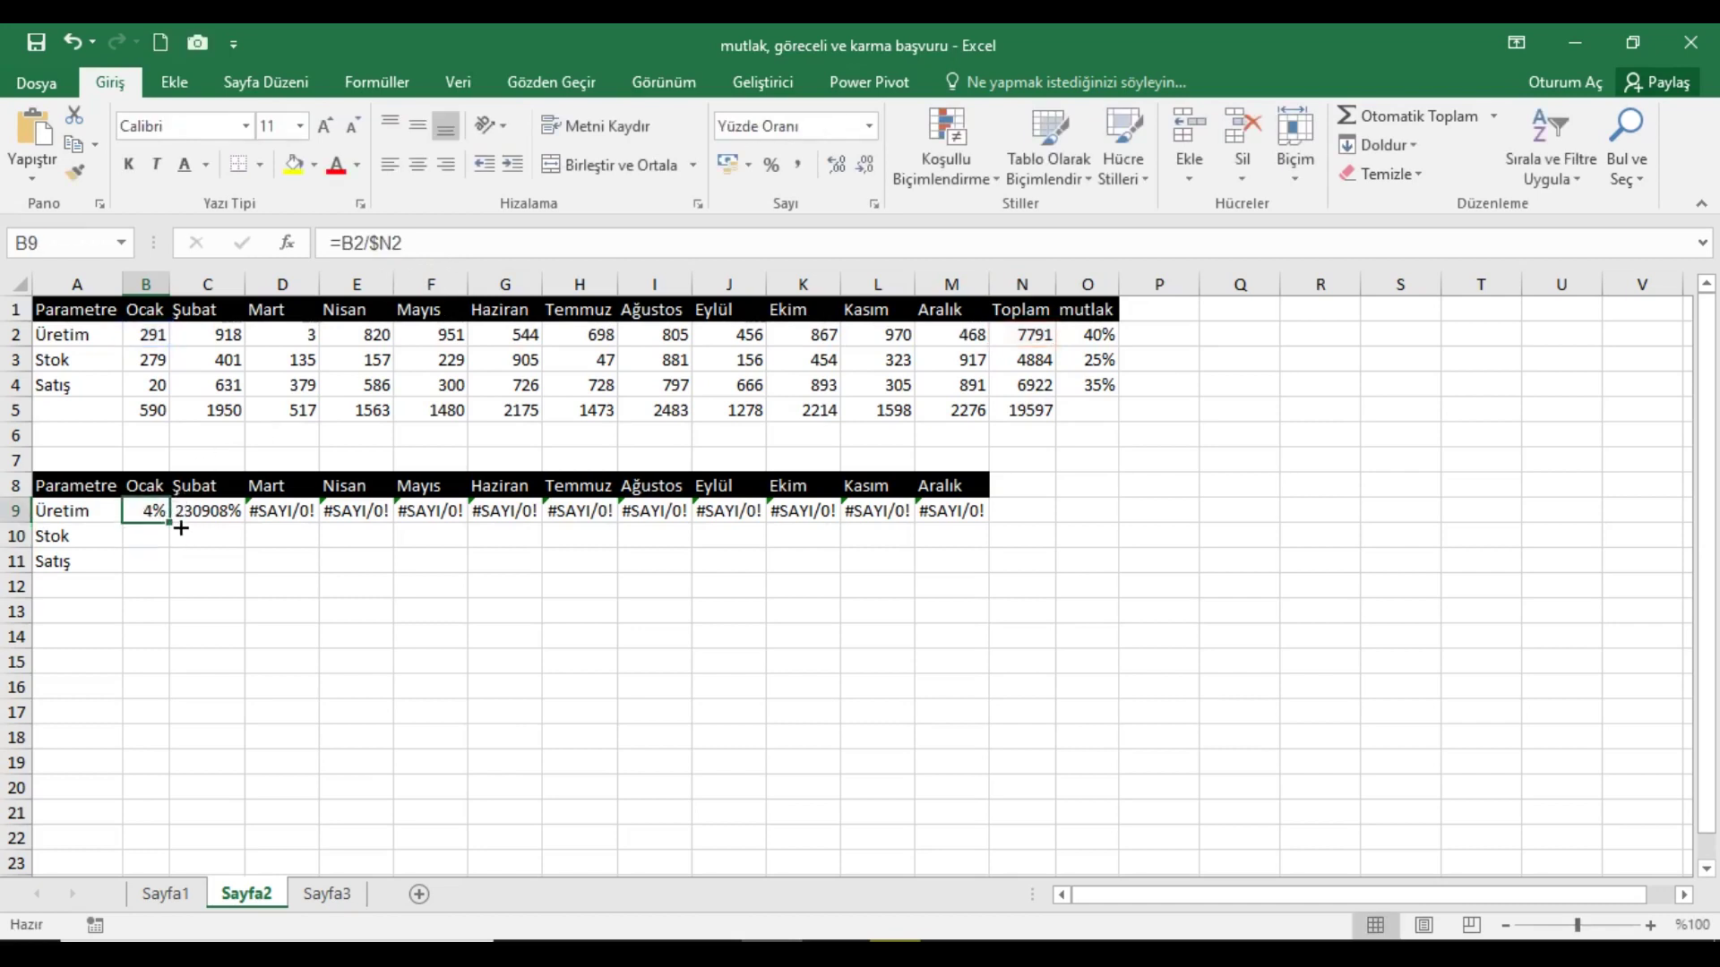
- Fill B9's formula across to M9 and down through row 11, checking the M10 and M11 formulas
drag(181, 529, 1004, 532)
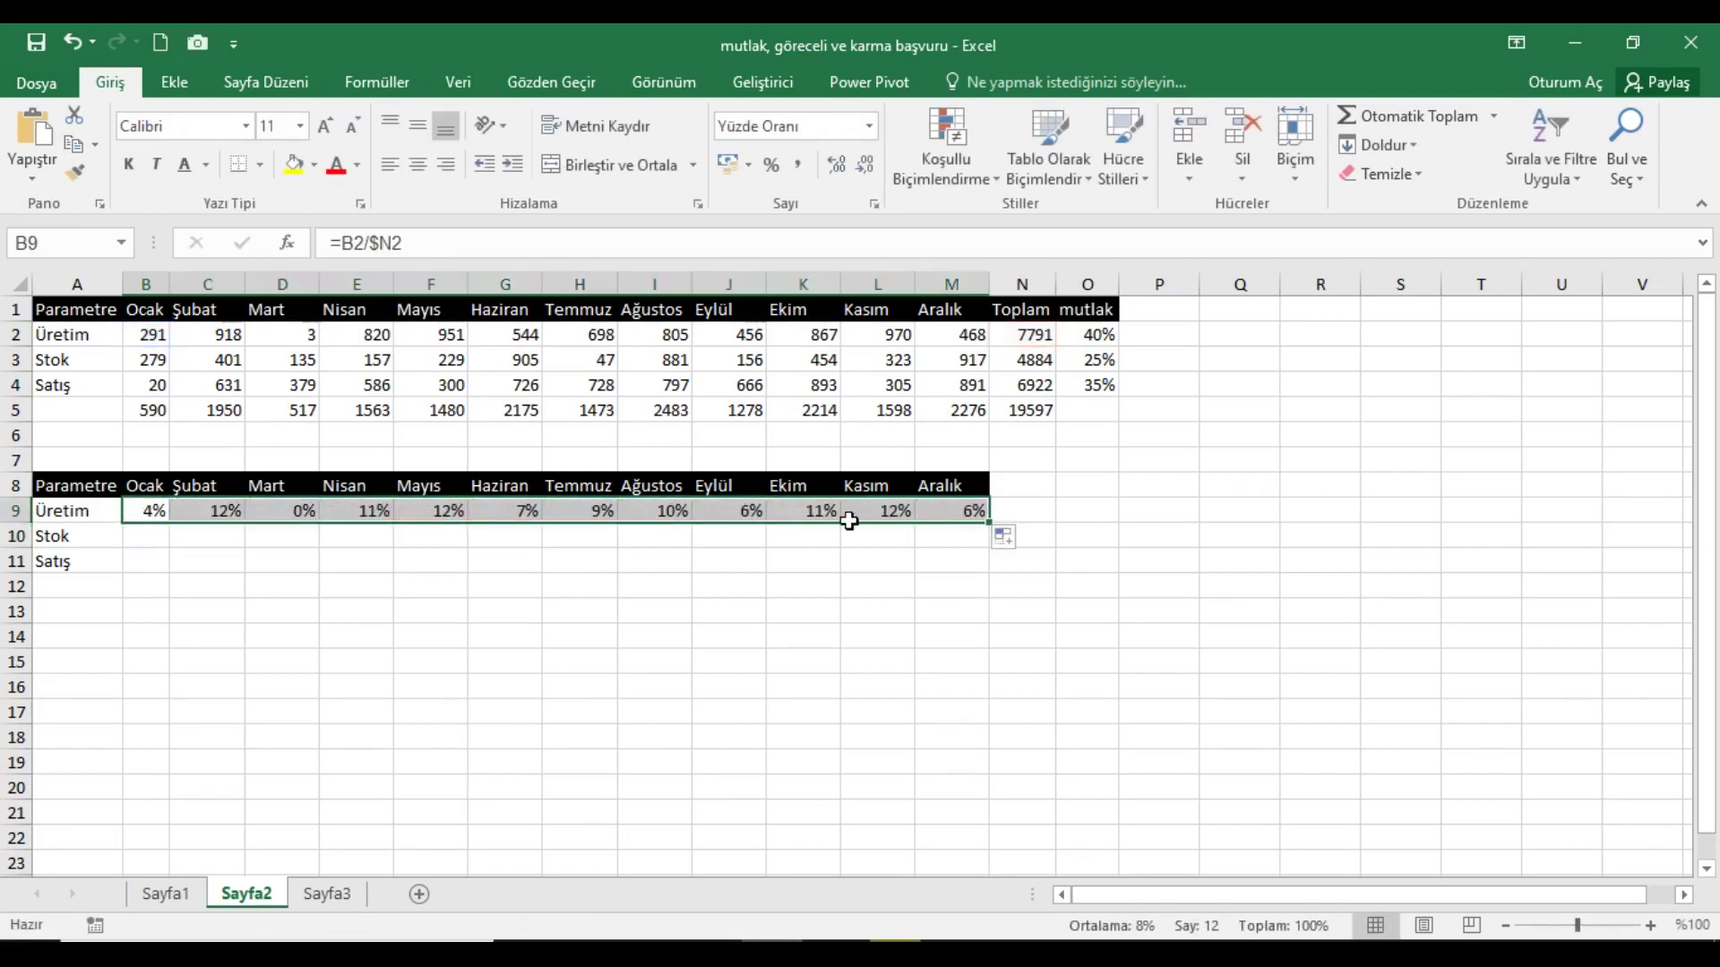
mouse_move(989, 522)
mouse_down()
mouse_move(1001, 608)
mouse_move(999, 586)
mouse_up()
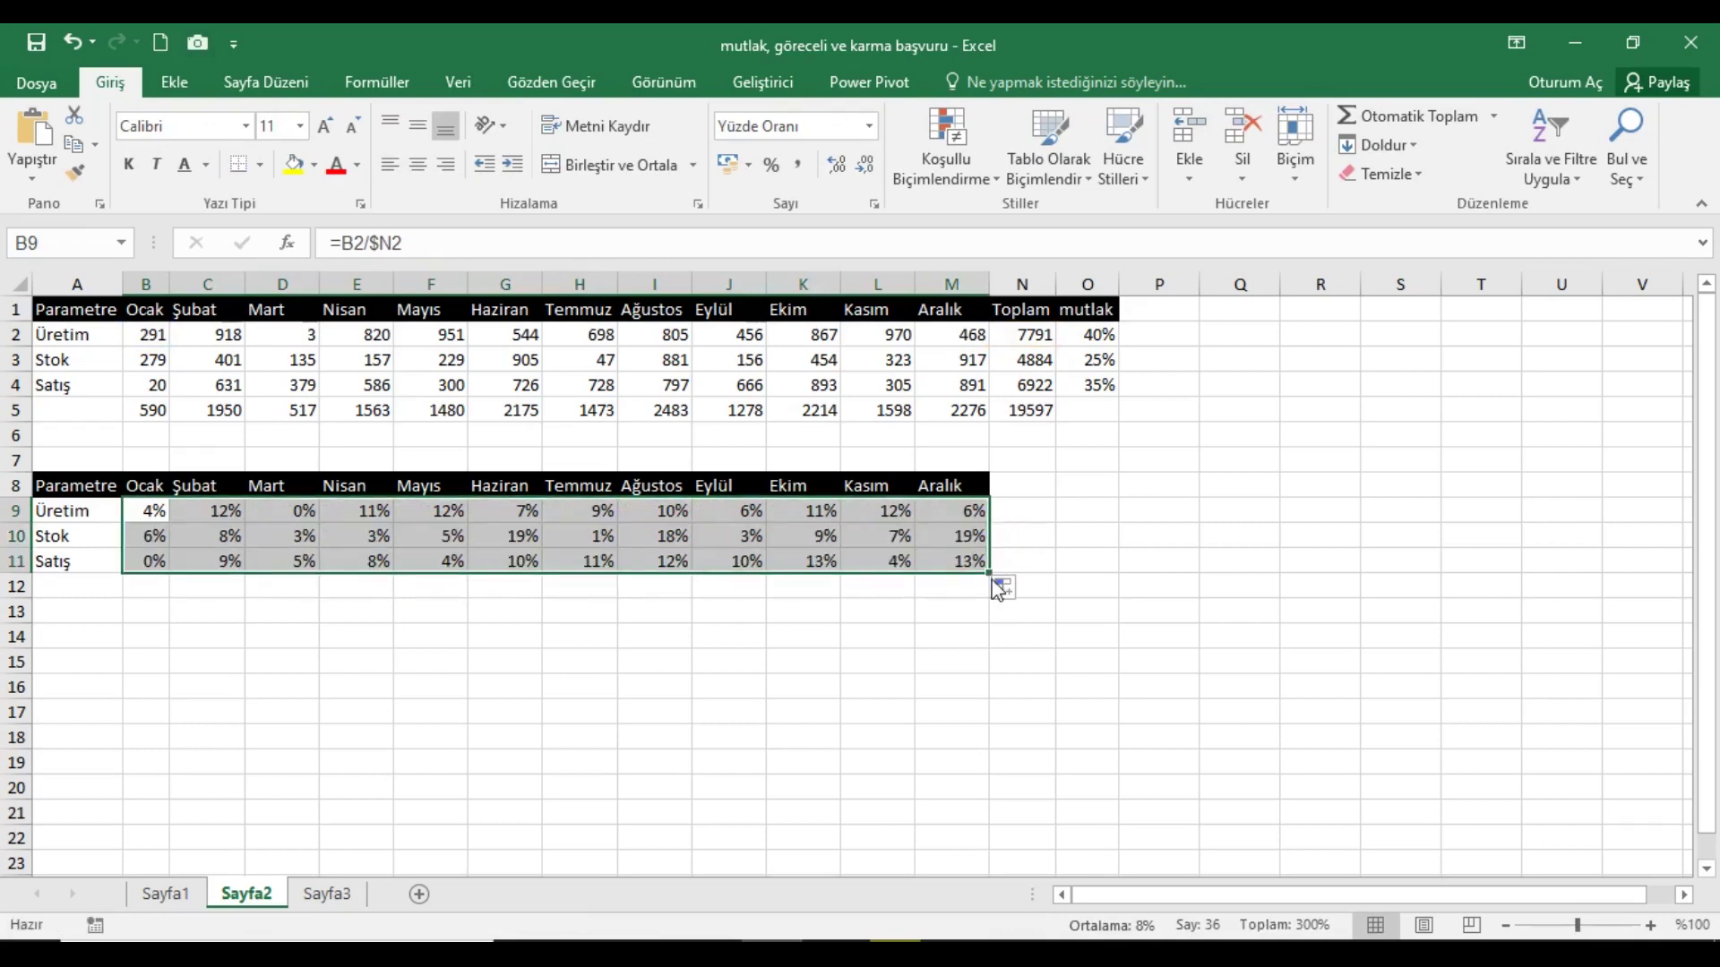
click(965, 542)
click(464, 252)
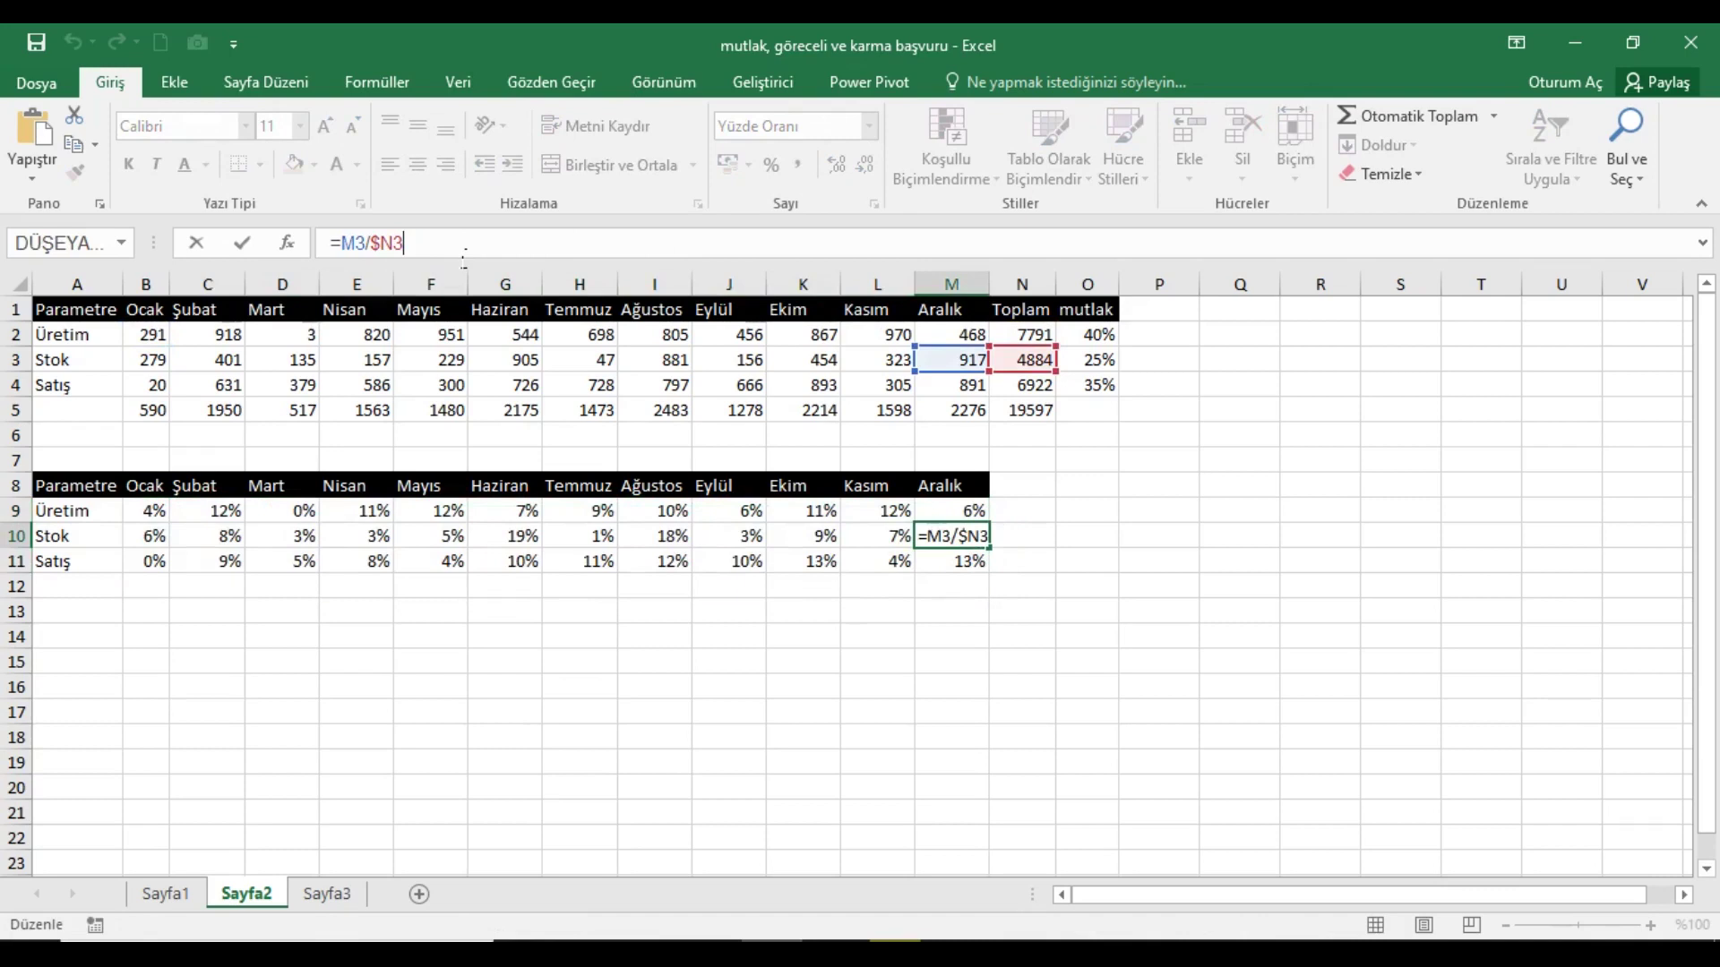
key(Return)
click(455, 243)
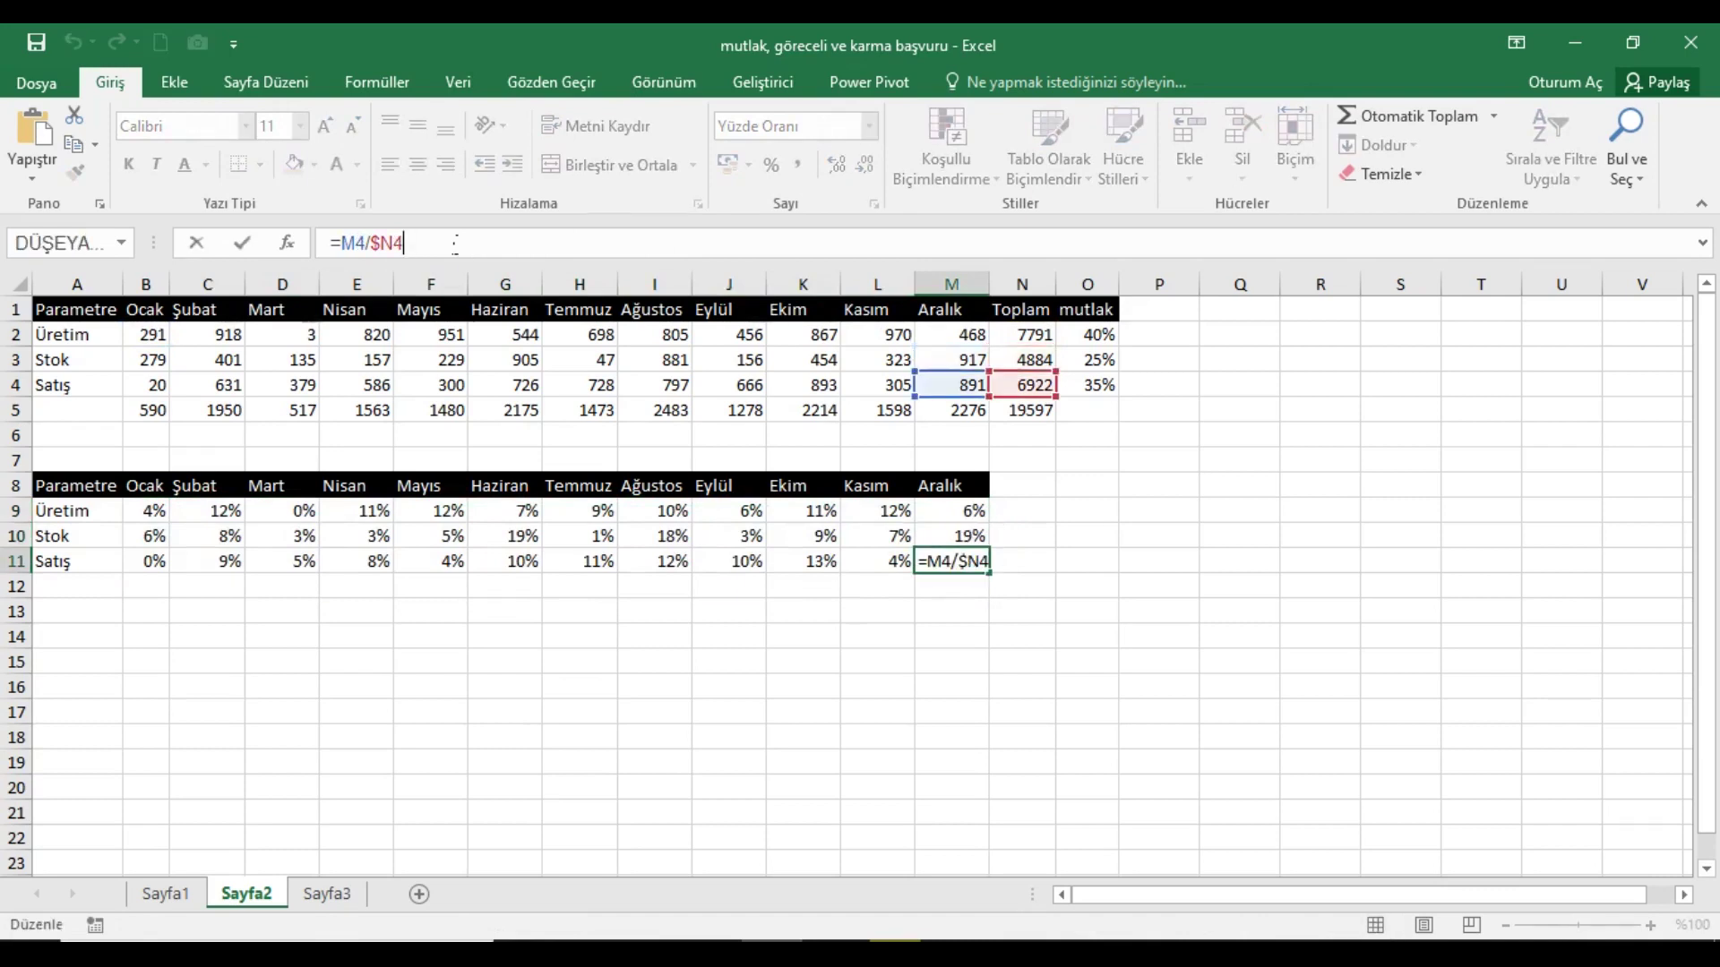
key(Return)
- Review the Satış and Stok percentage rows B11:M11 and B10:M10
drag(152, 561, 939, 575)
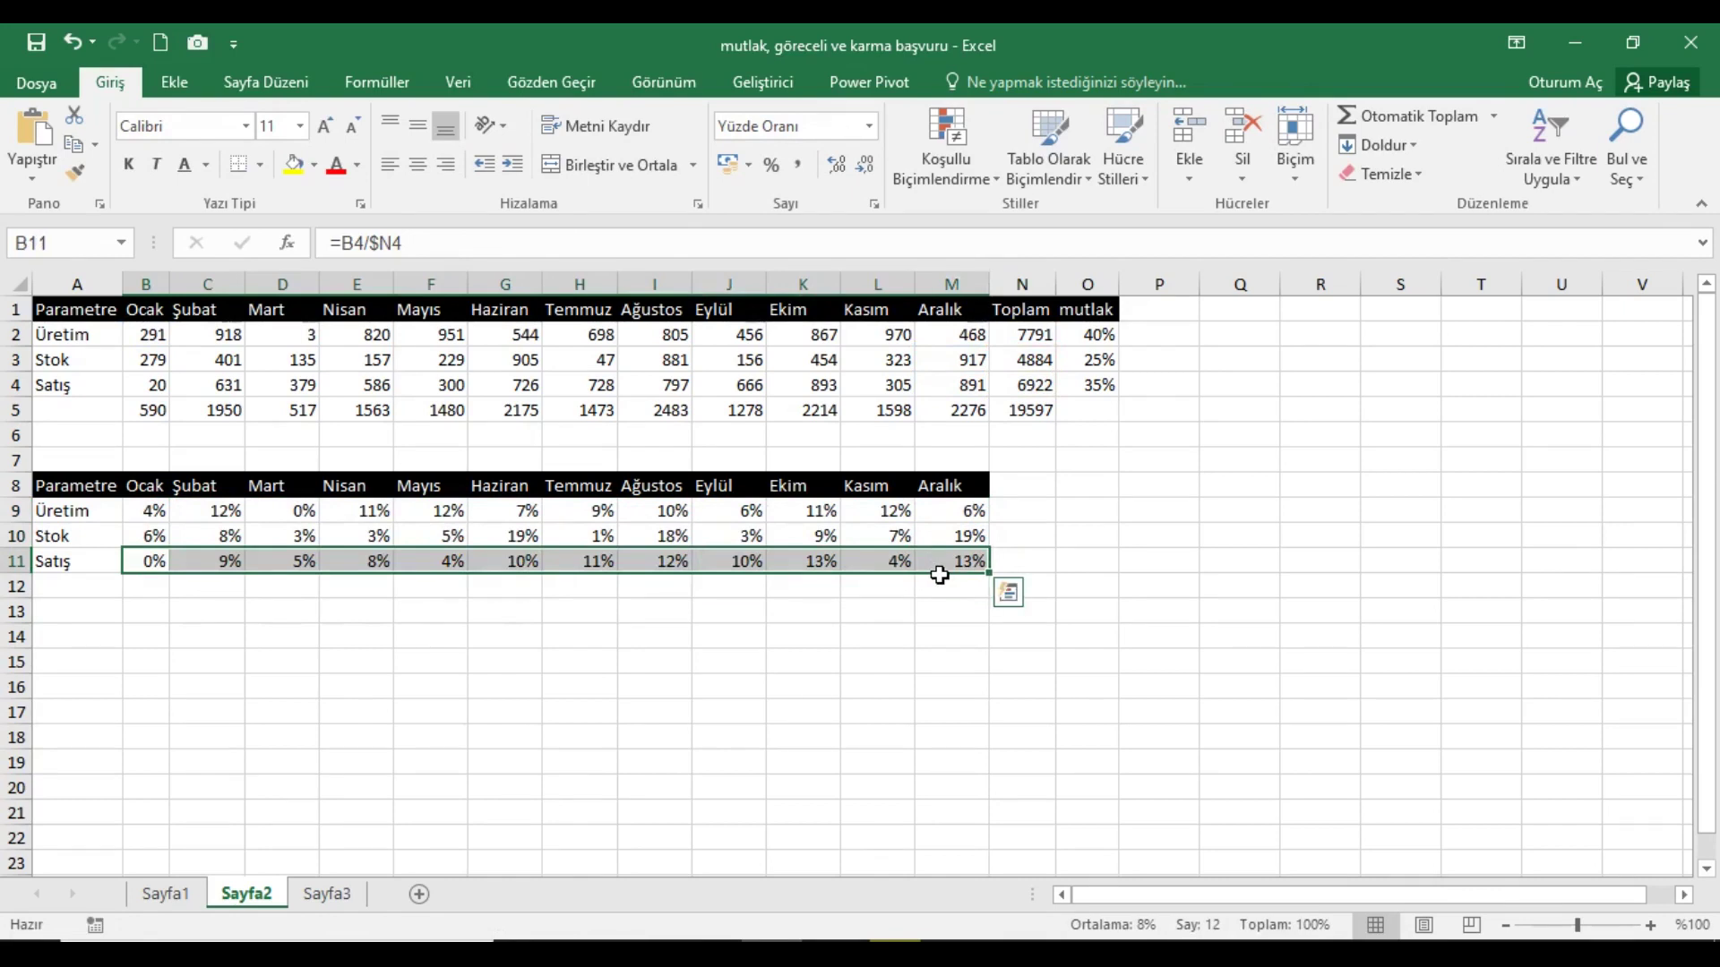
drag(148, 536, 932, 542)
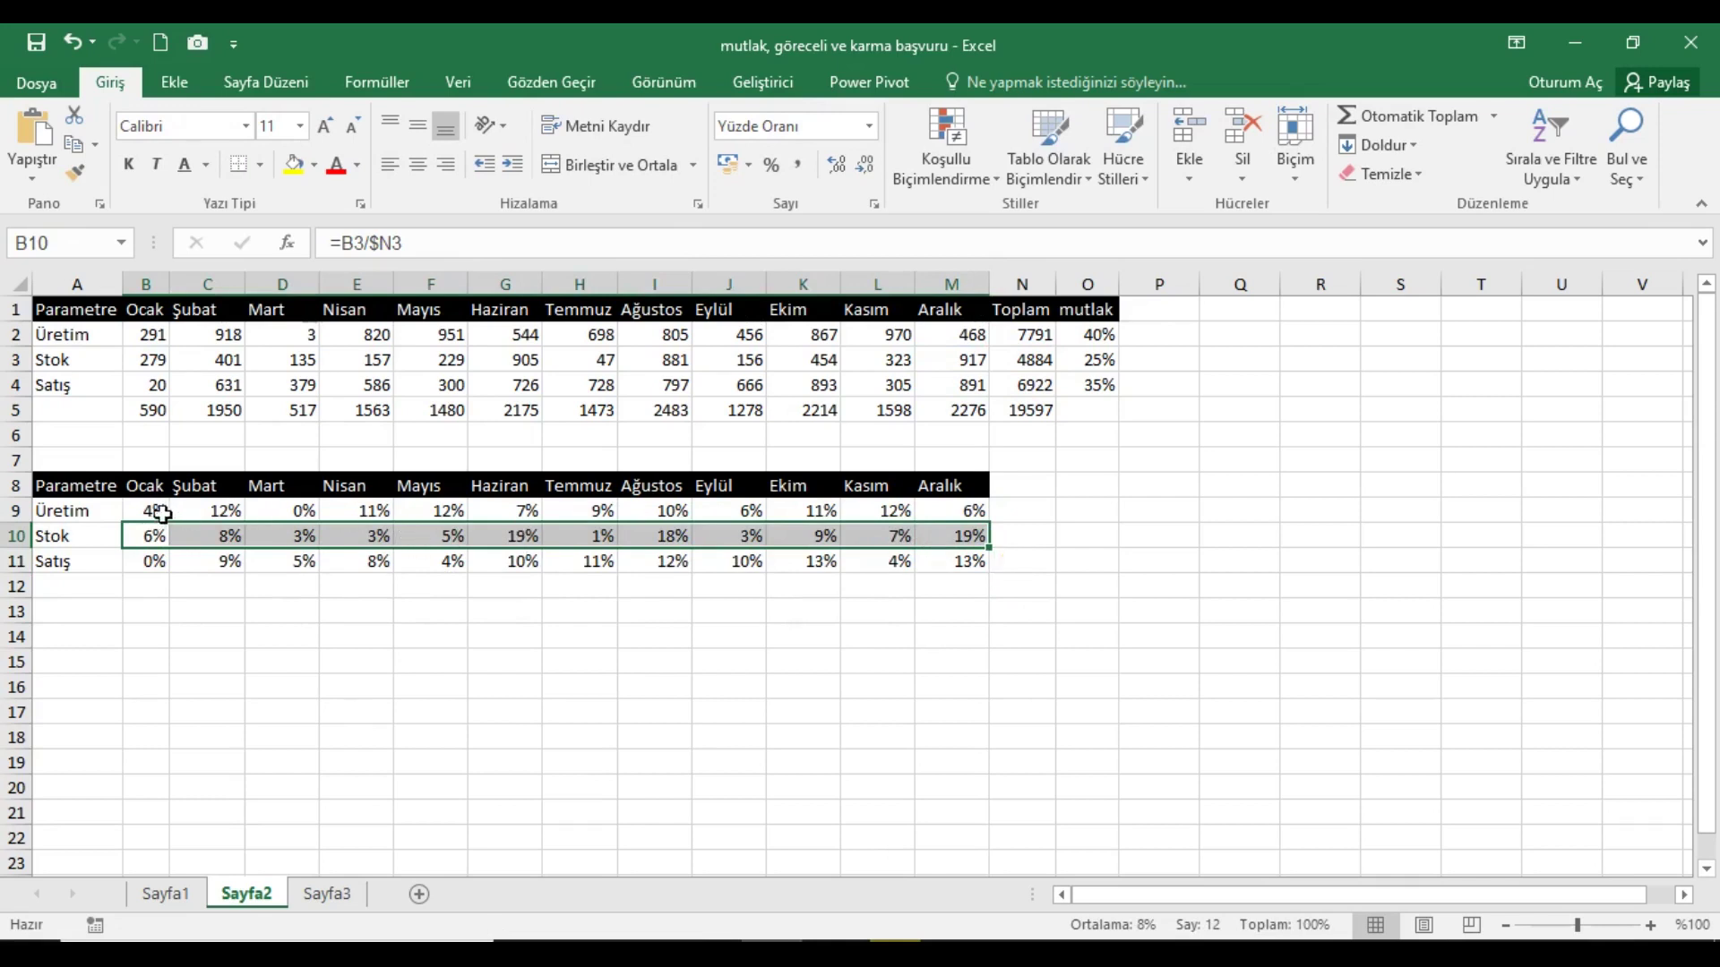
click(107, 460)
- Label the table 'karma1' in A7 and review its first percentage and the row 5 totals
text(ka)
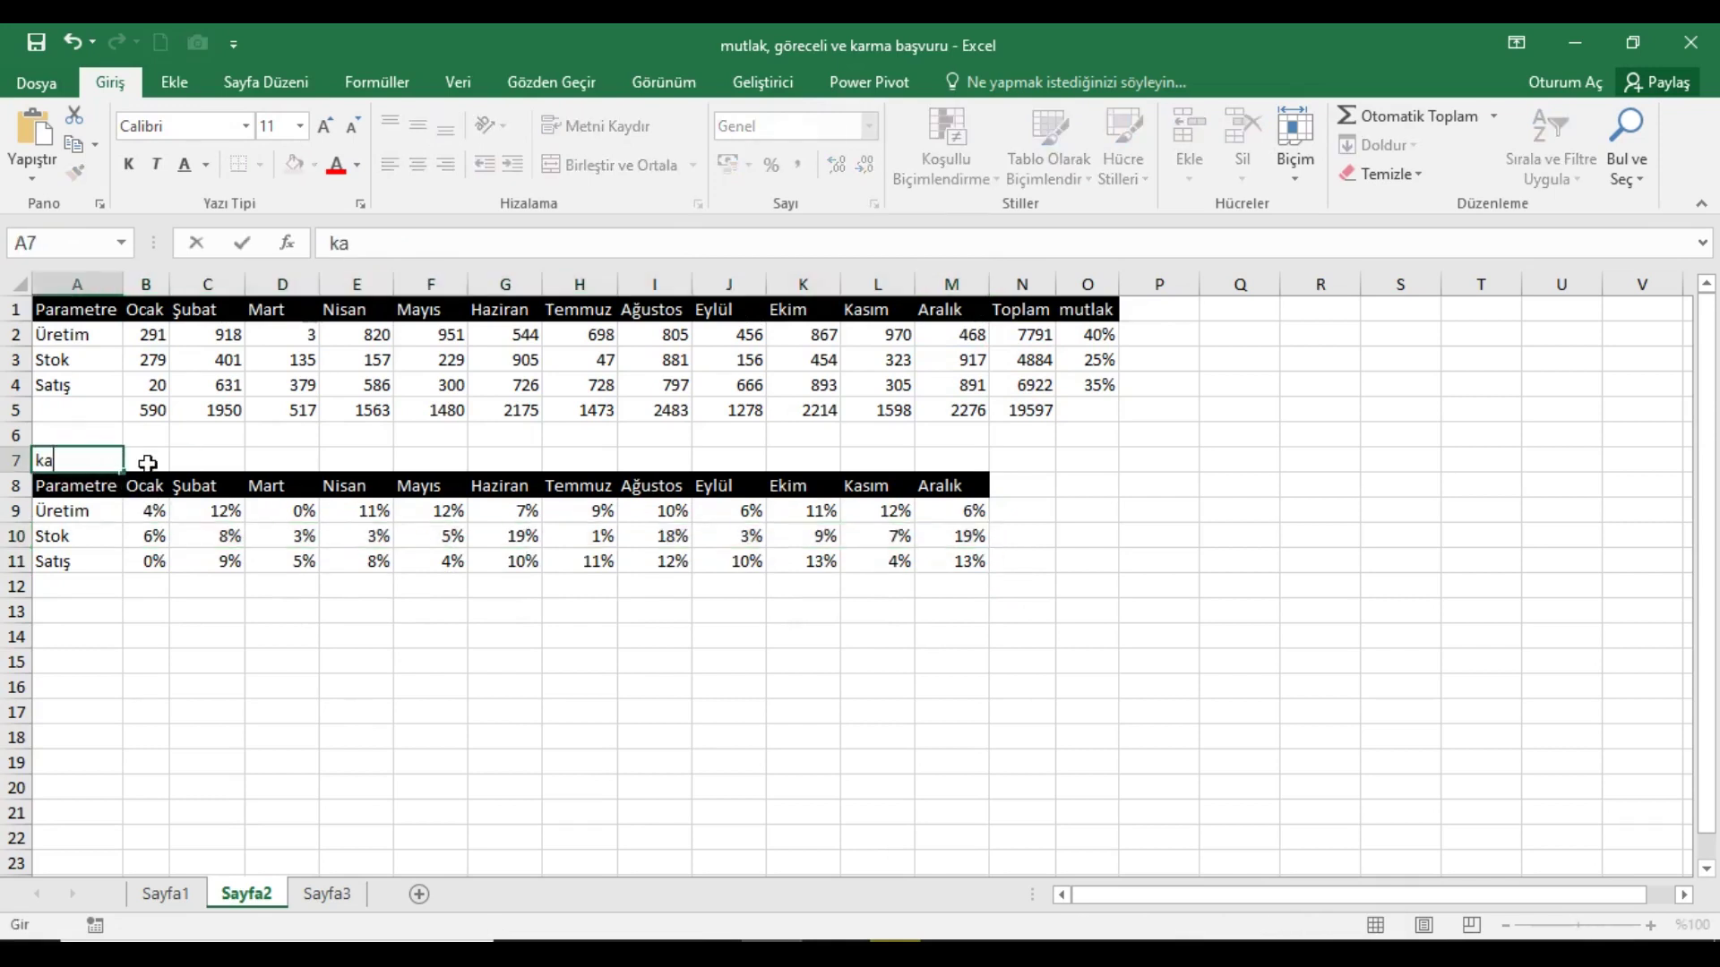
text(rma1)
key(Return)
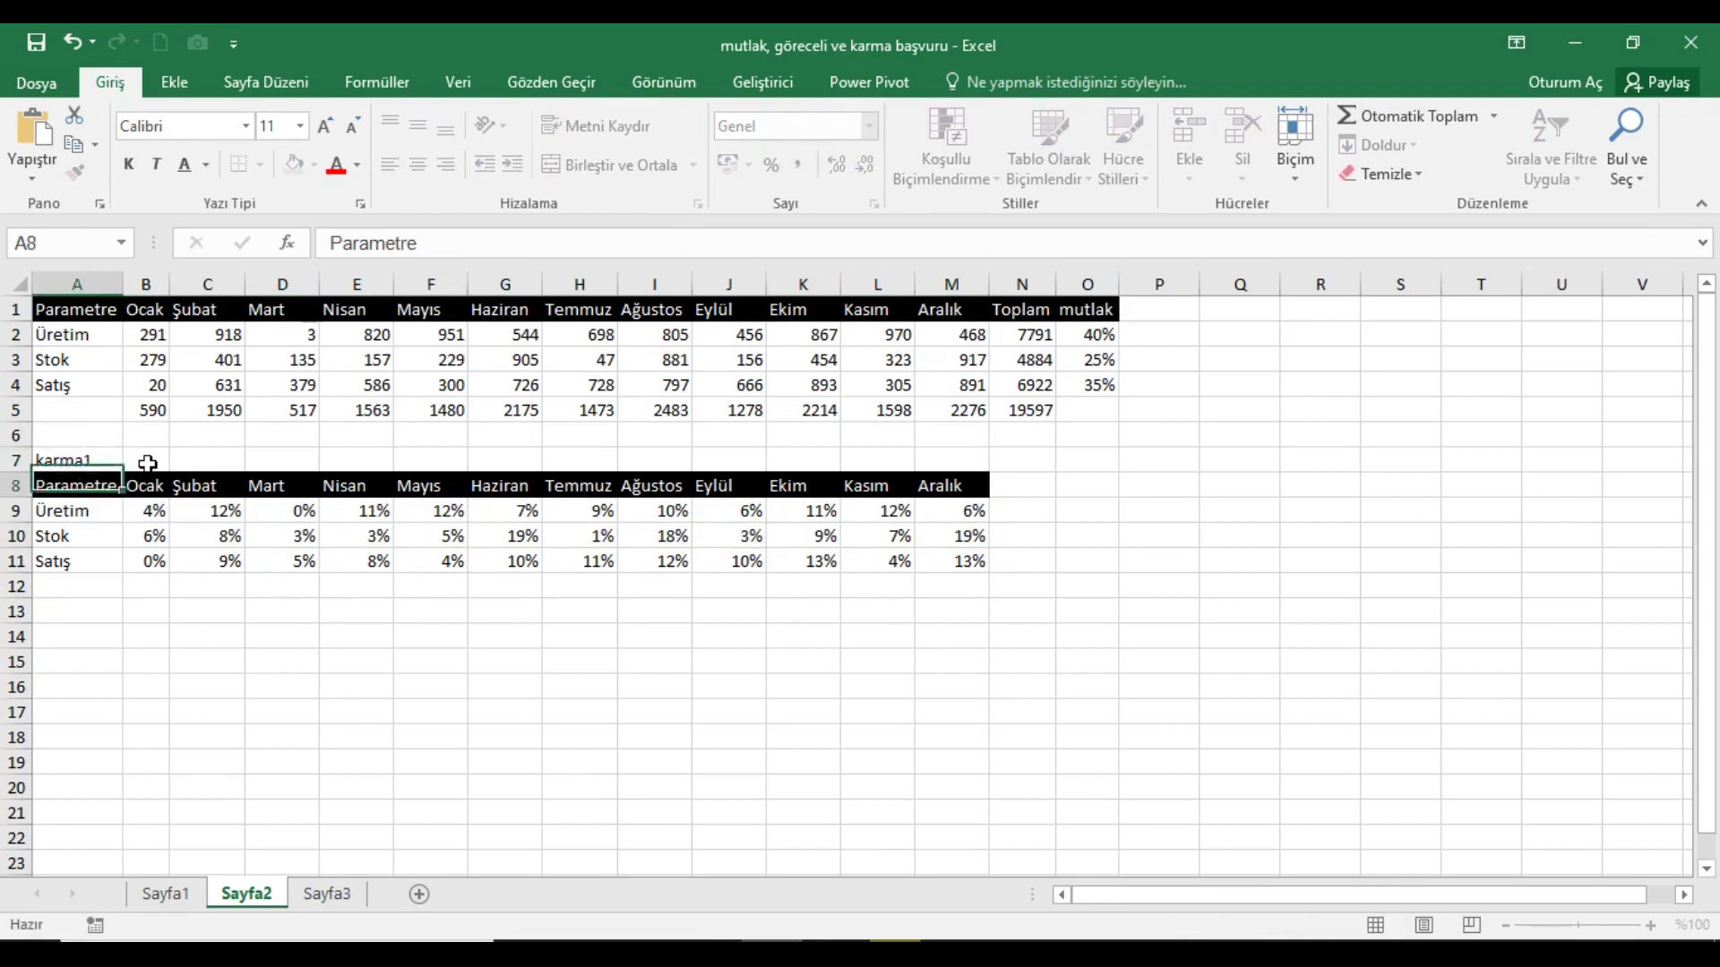
click(163, 520)
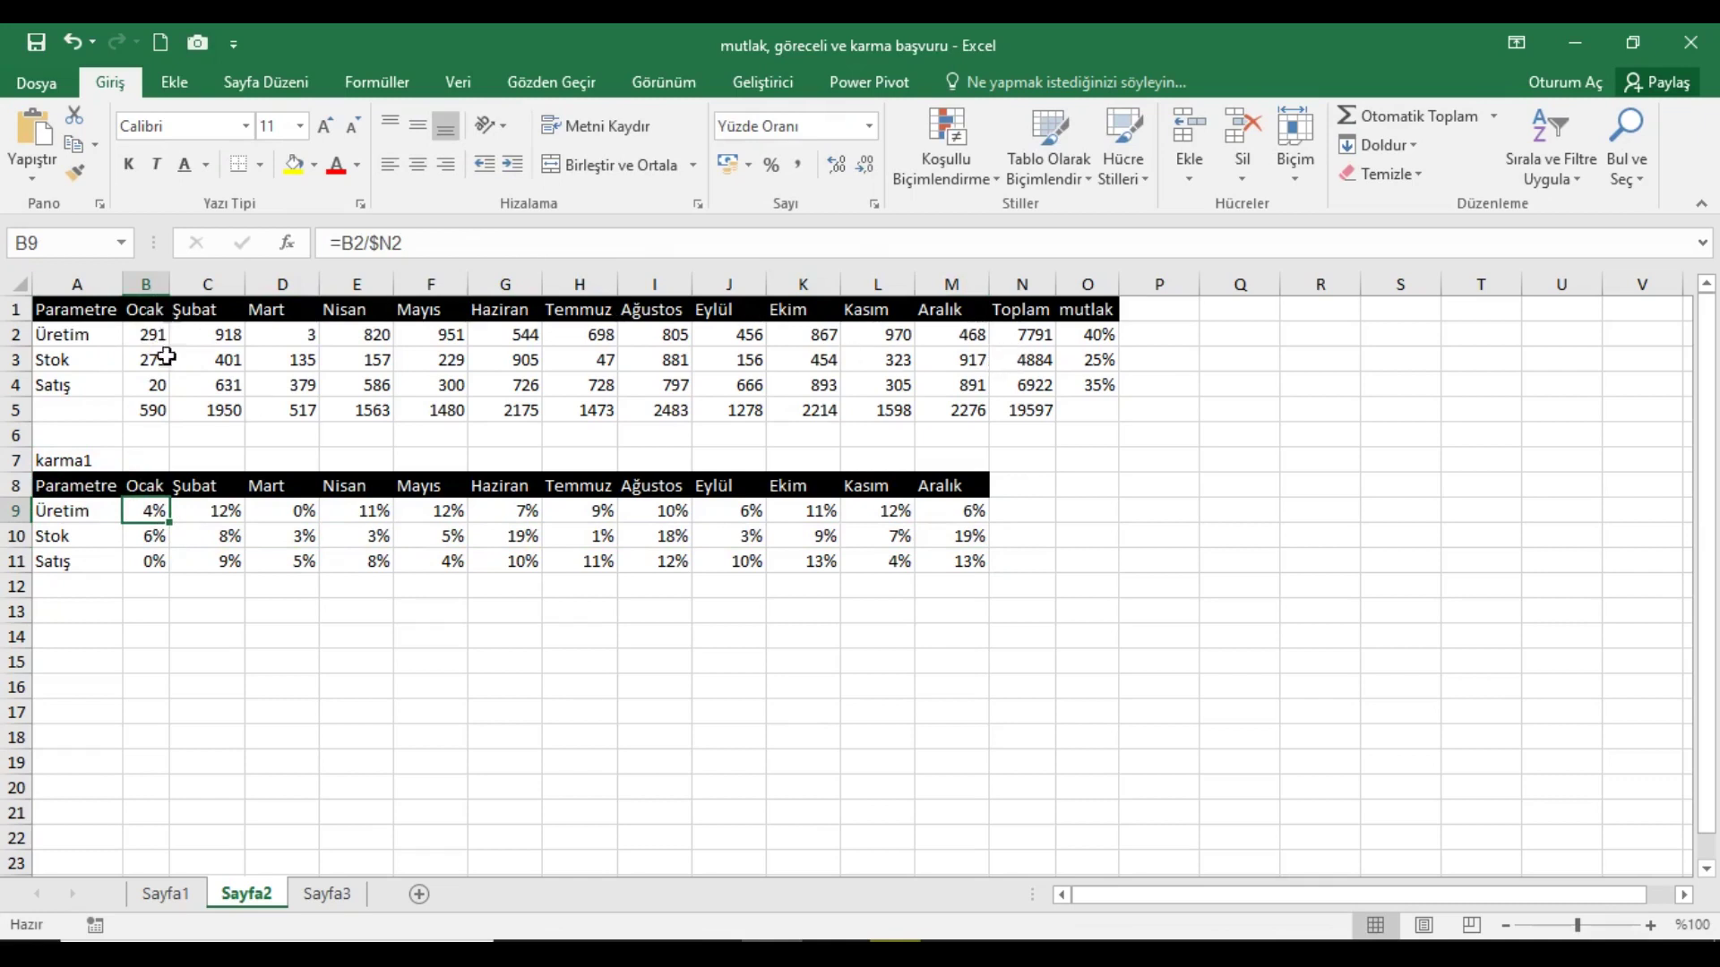
drag(148, 412, 968, 411)
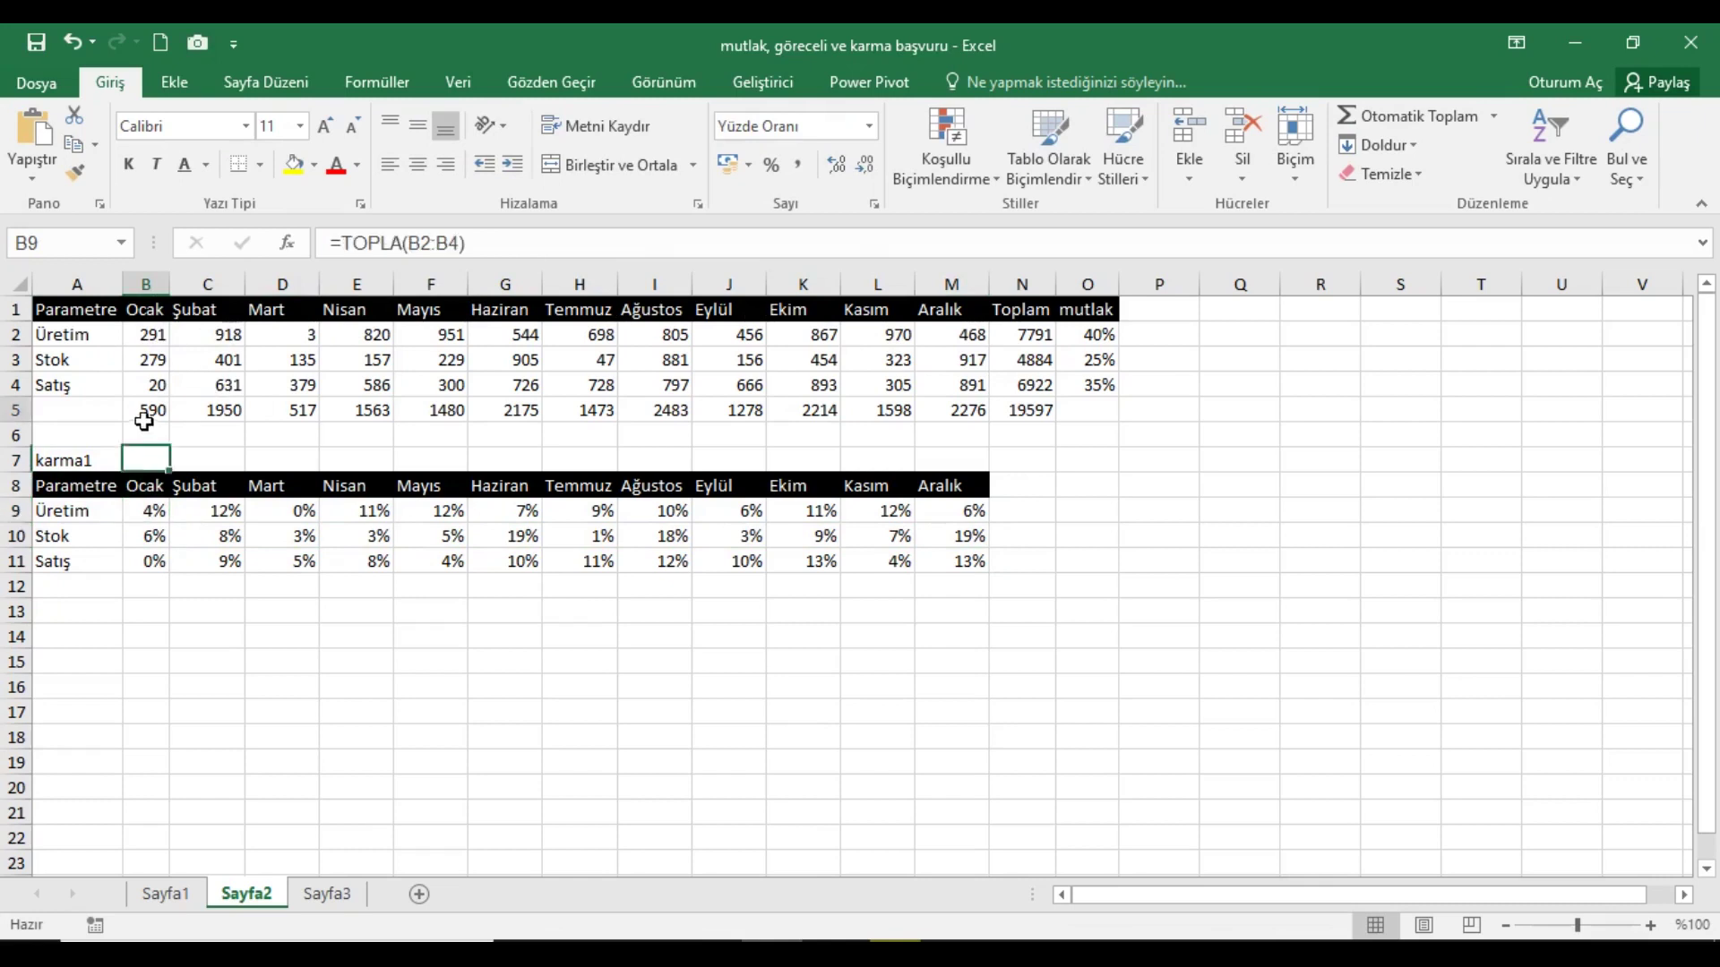
- Copy the karma1 table A7:M11 to A14 and relabel the copy 'karma2'
mouse_move(76, 462)
mouse_down()
mouse_move(951, 534)
mouse_move(957, 563)
mouse_up()
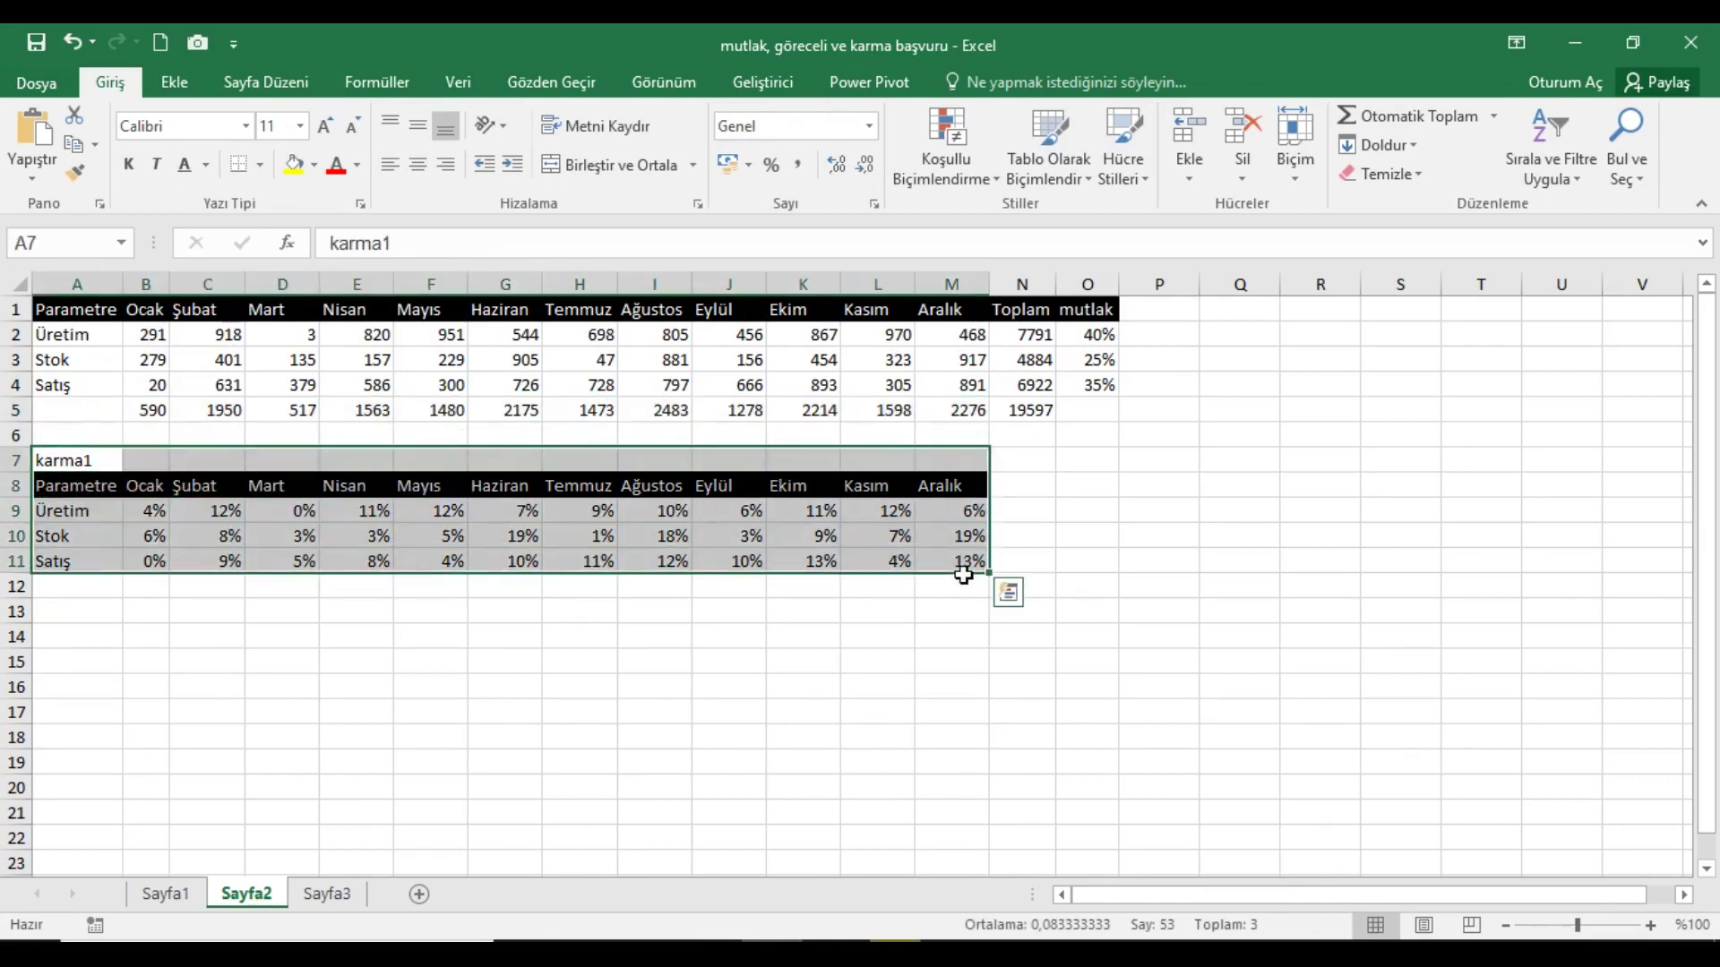
key(ctrl+c)
click(78, 637)
key(ctrl+v)
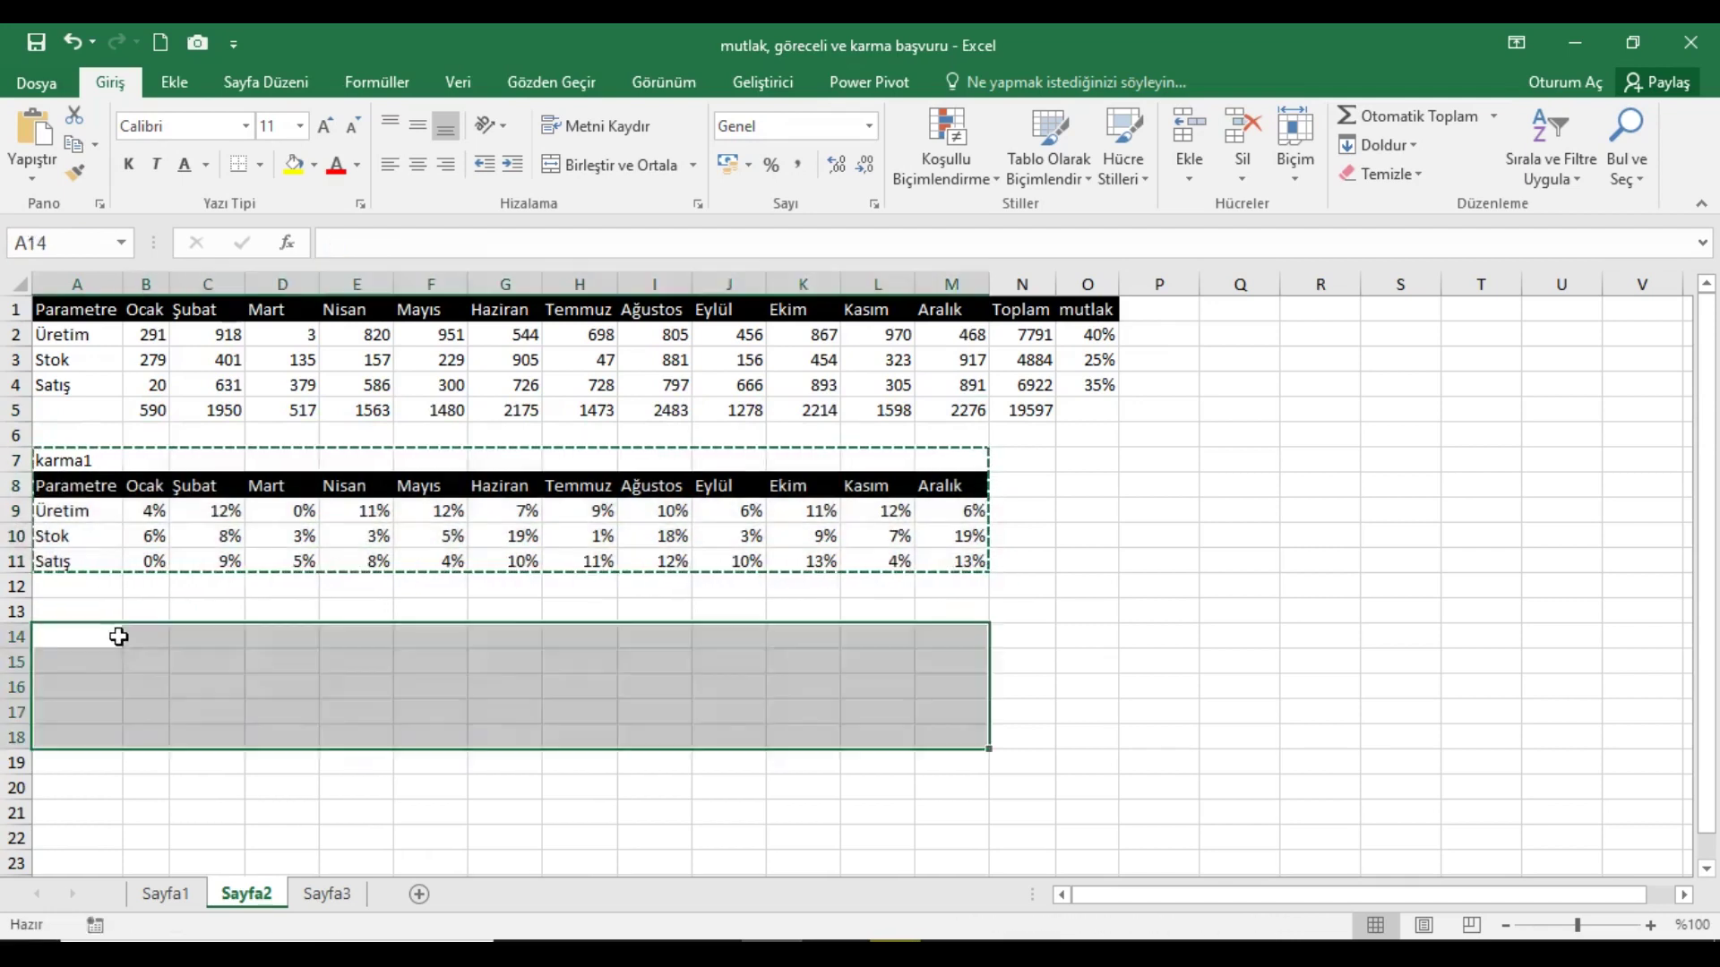
click(412, 245)
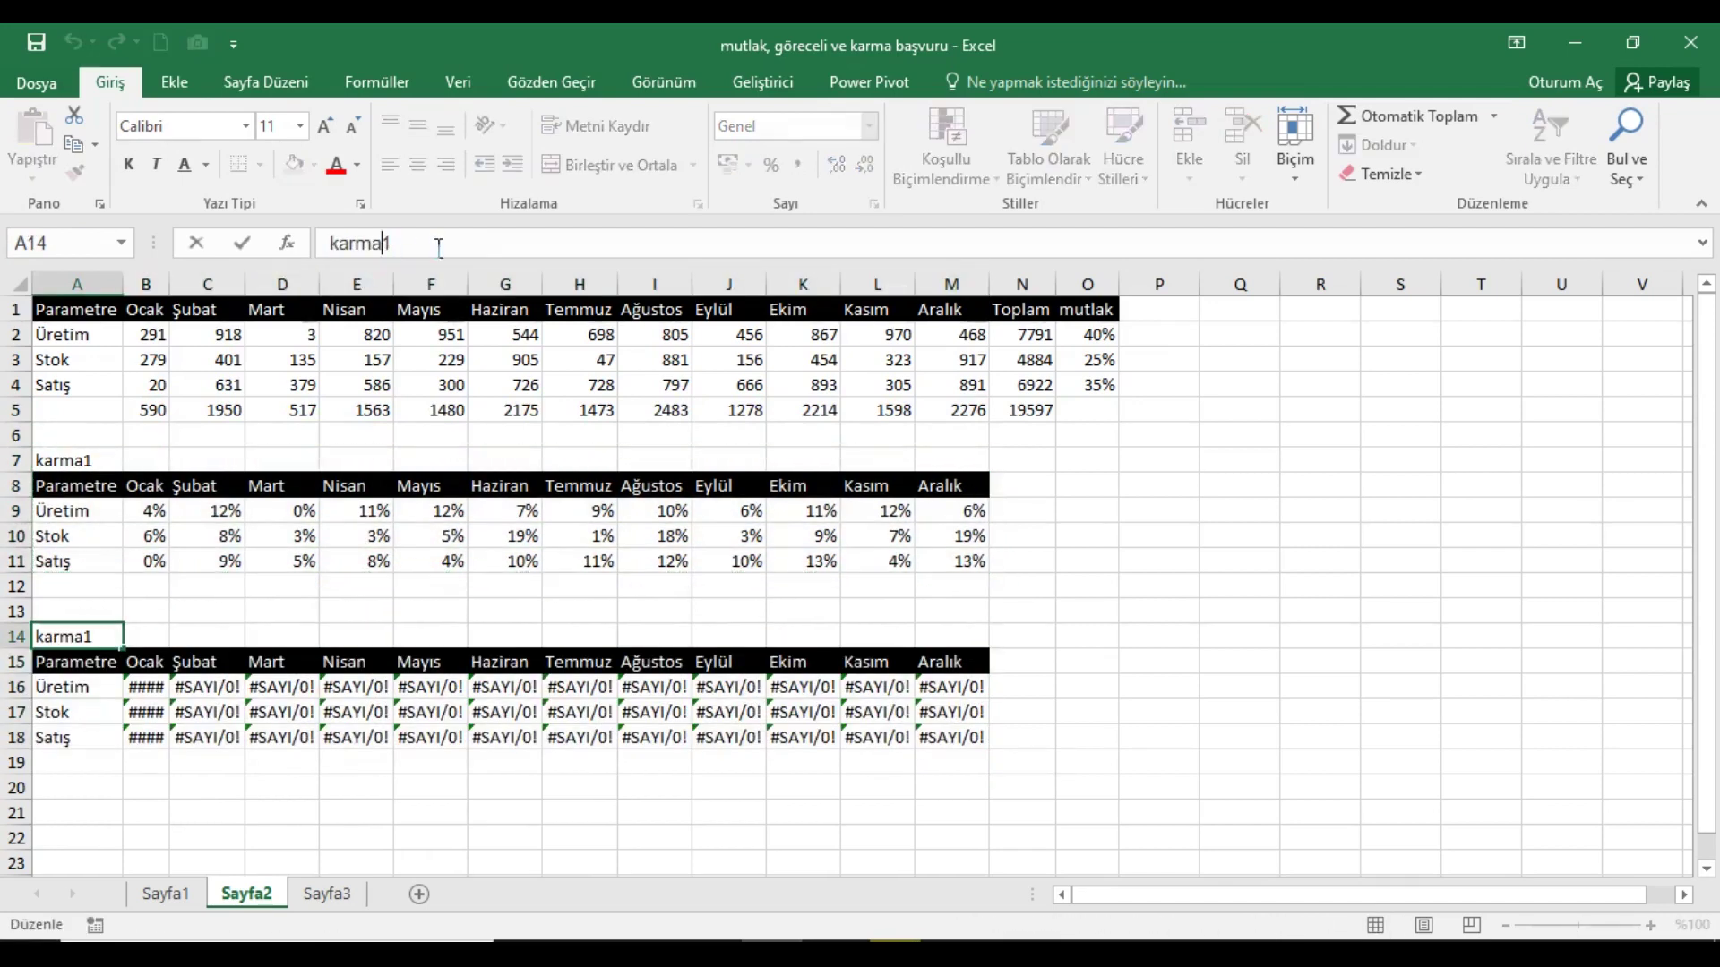
text(2)
key(Return)
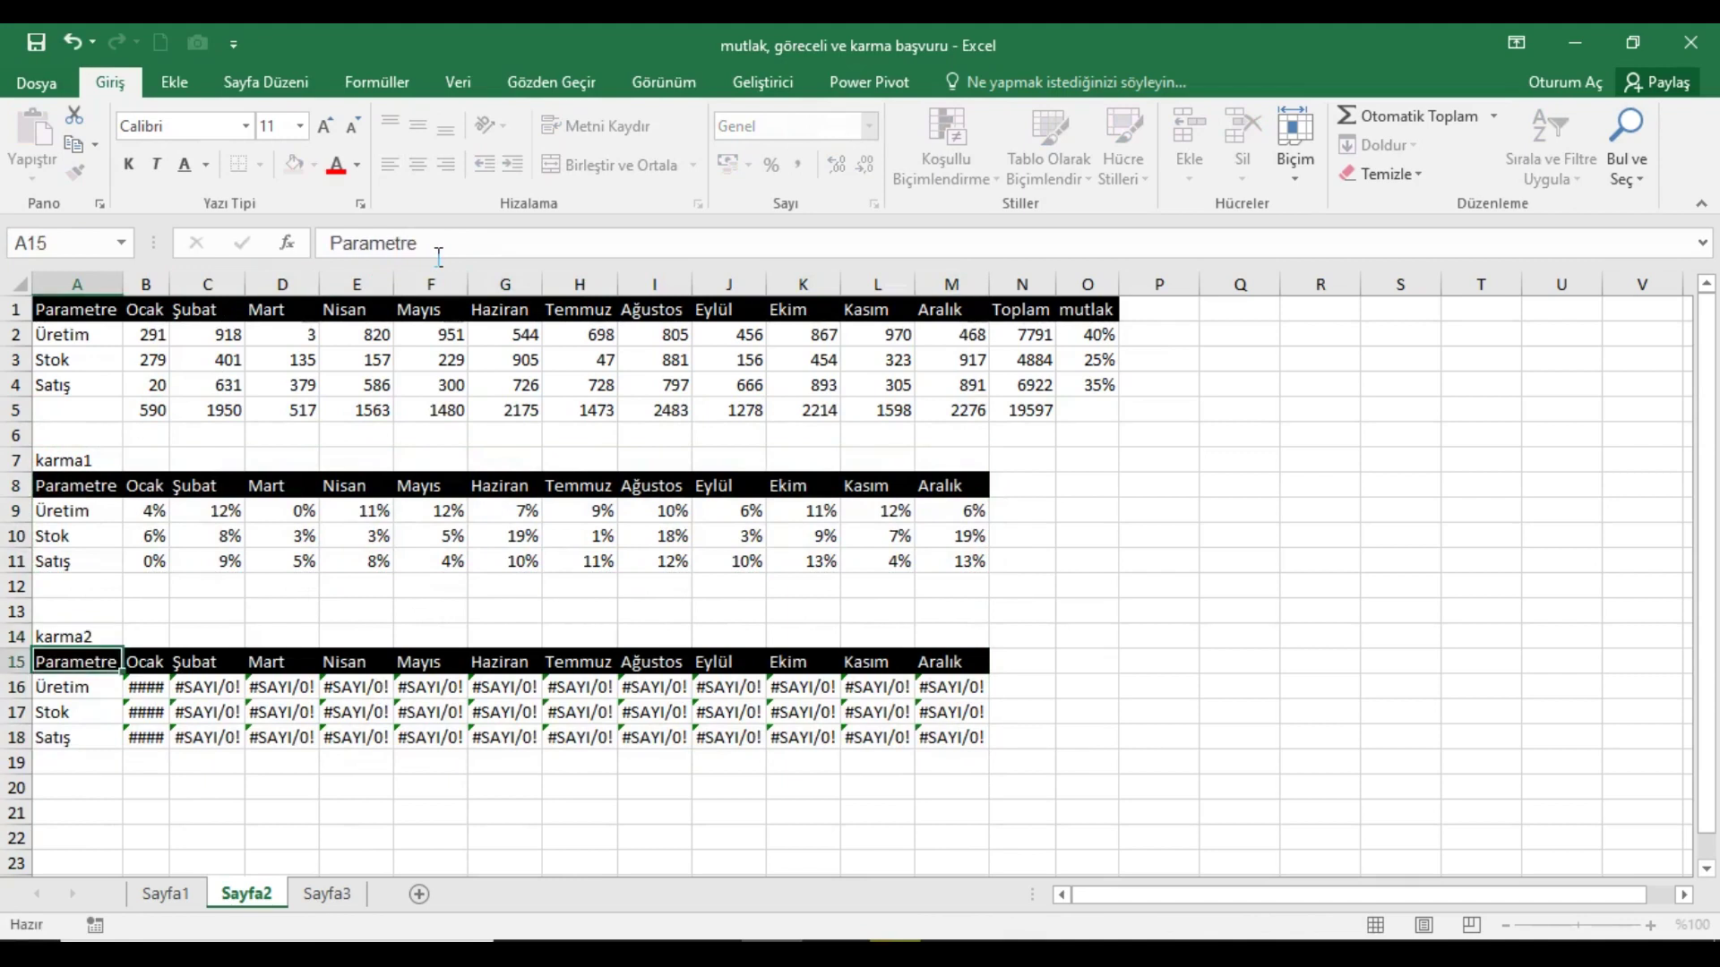
- Clear the #SAYI/0! values from karma2's percentage cells B16:M18
drag(154, 697, 975, 731)
key(Delete)
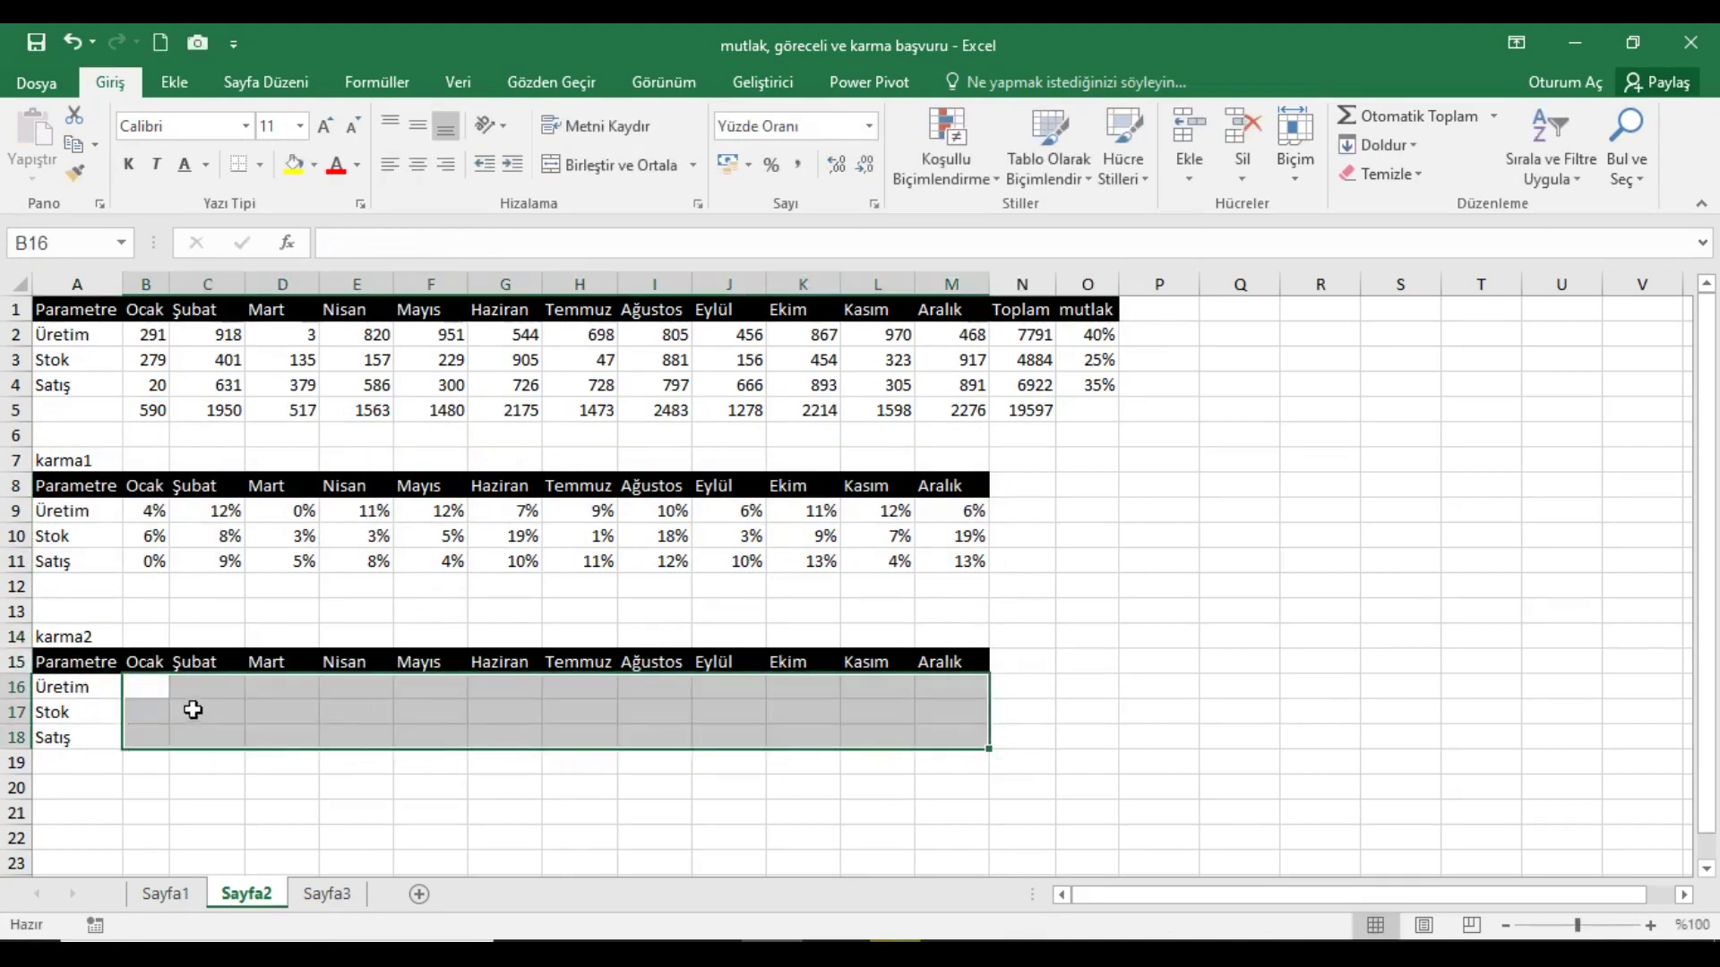
click(163, 698)
- Enter =B2/B5 in B16 to get Ocak's 49% Üretim share
text(=)
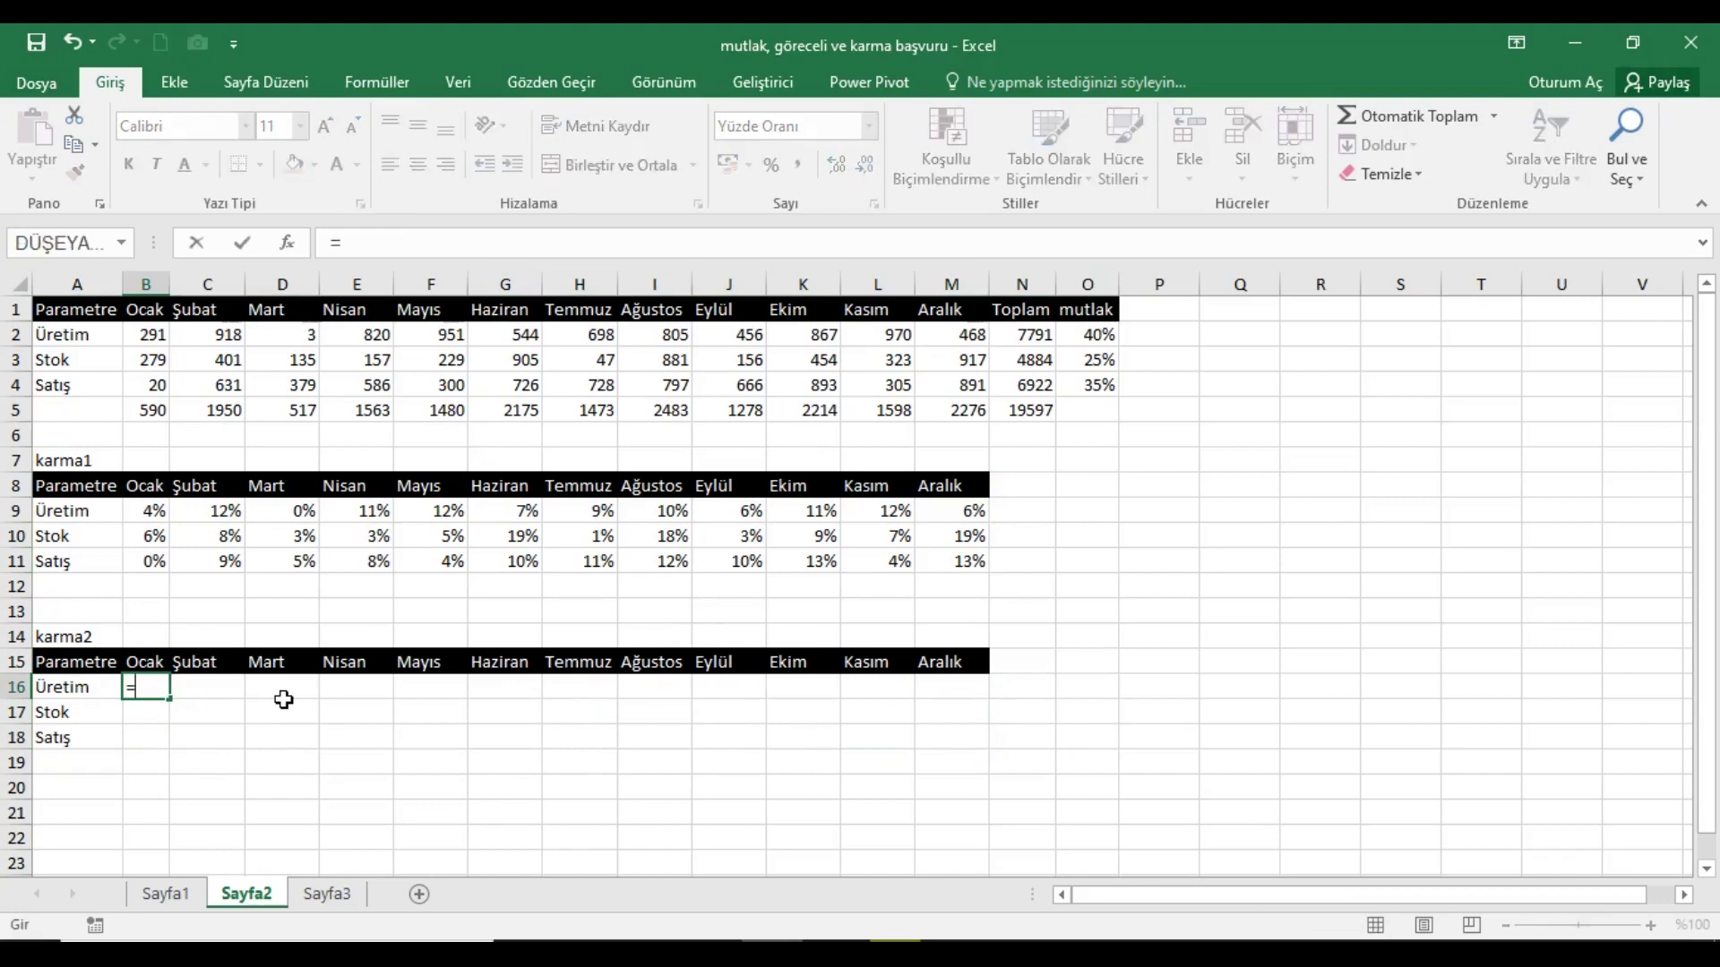
click(159, 336)
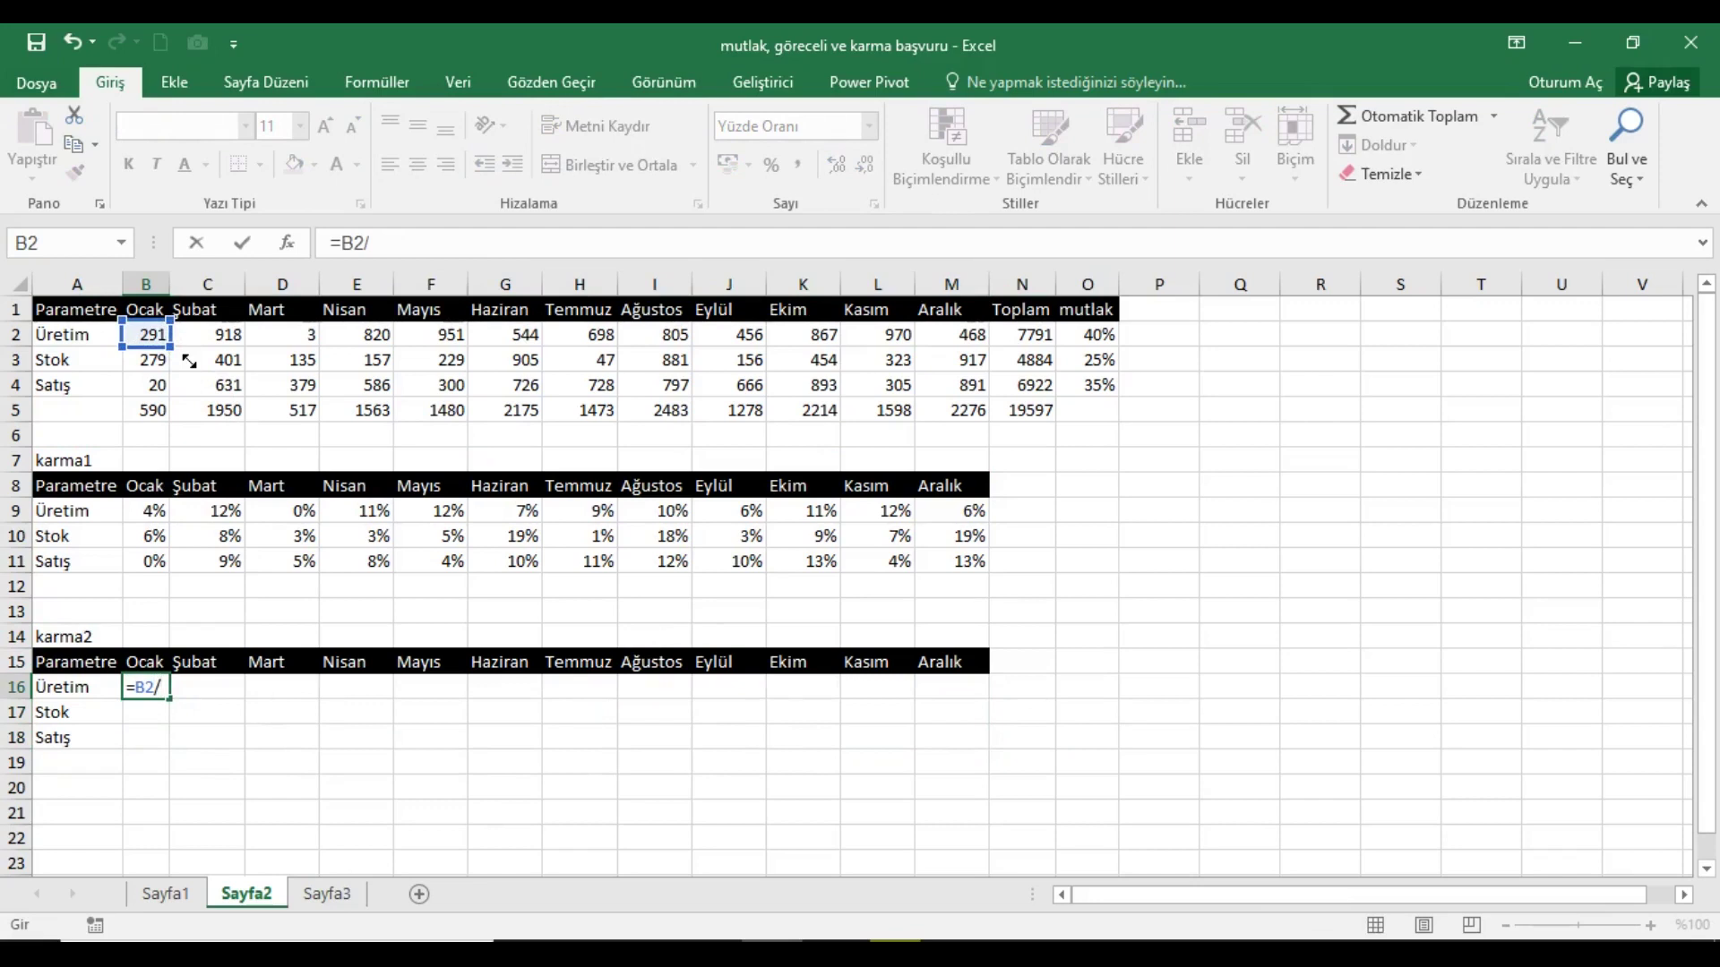
text(/)
click(154, 417)
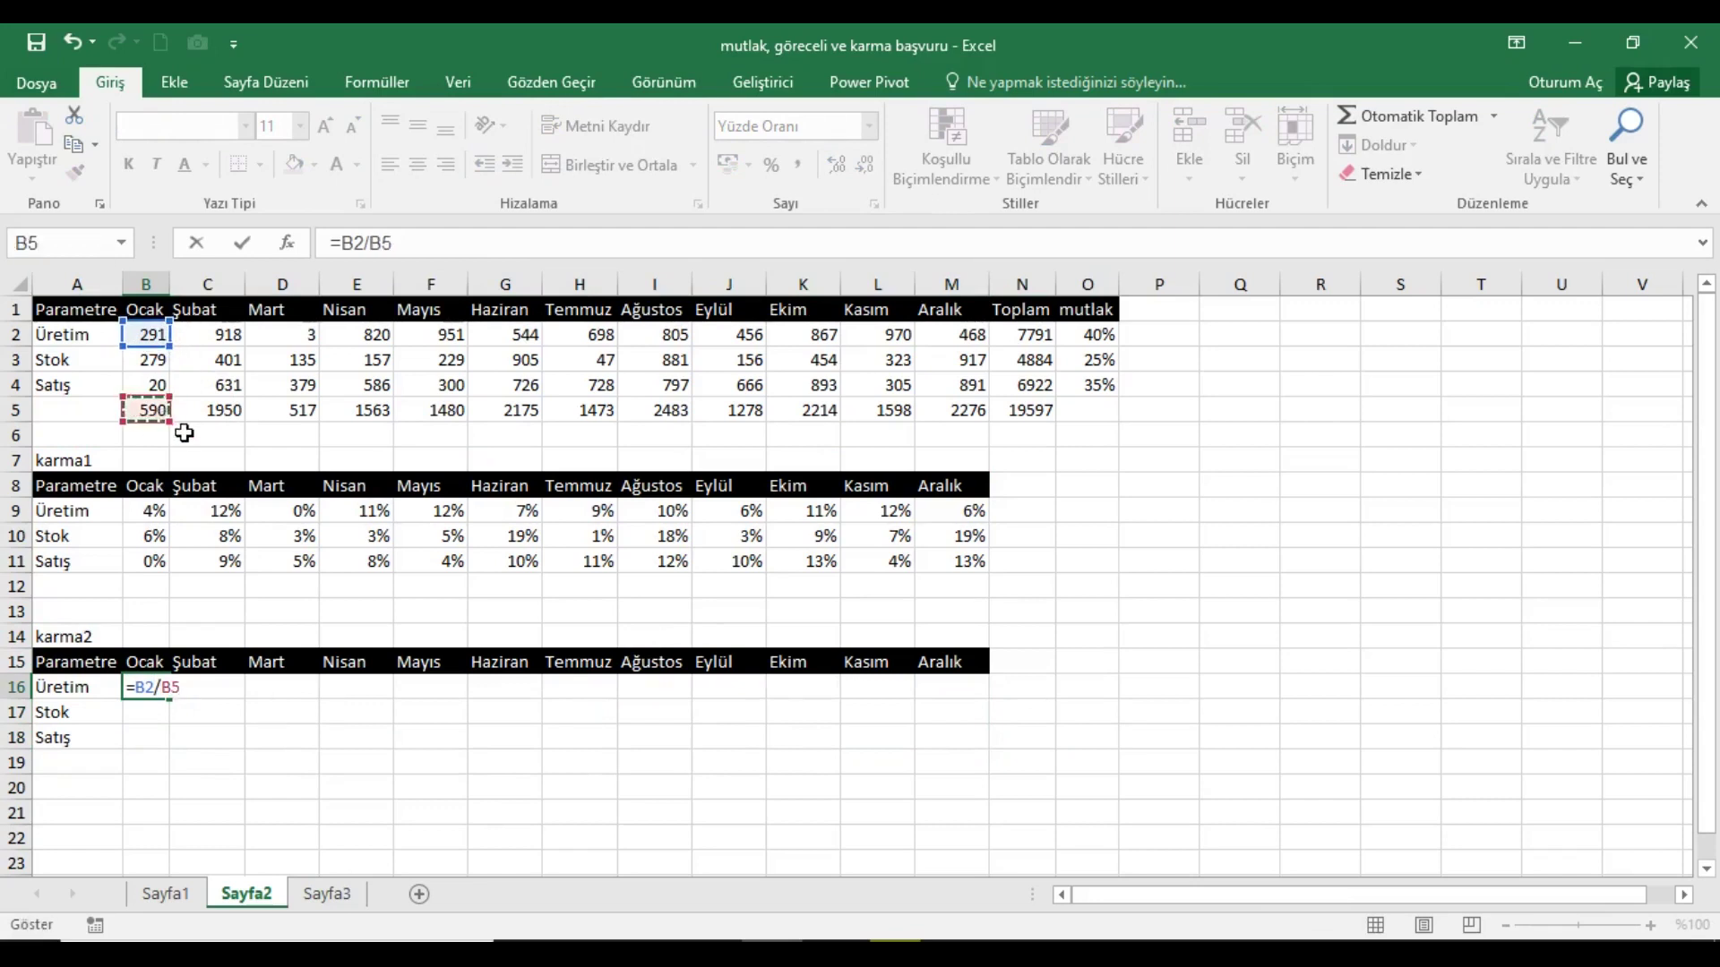
key(Return)
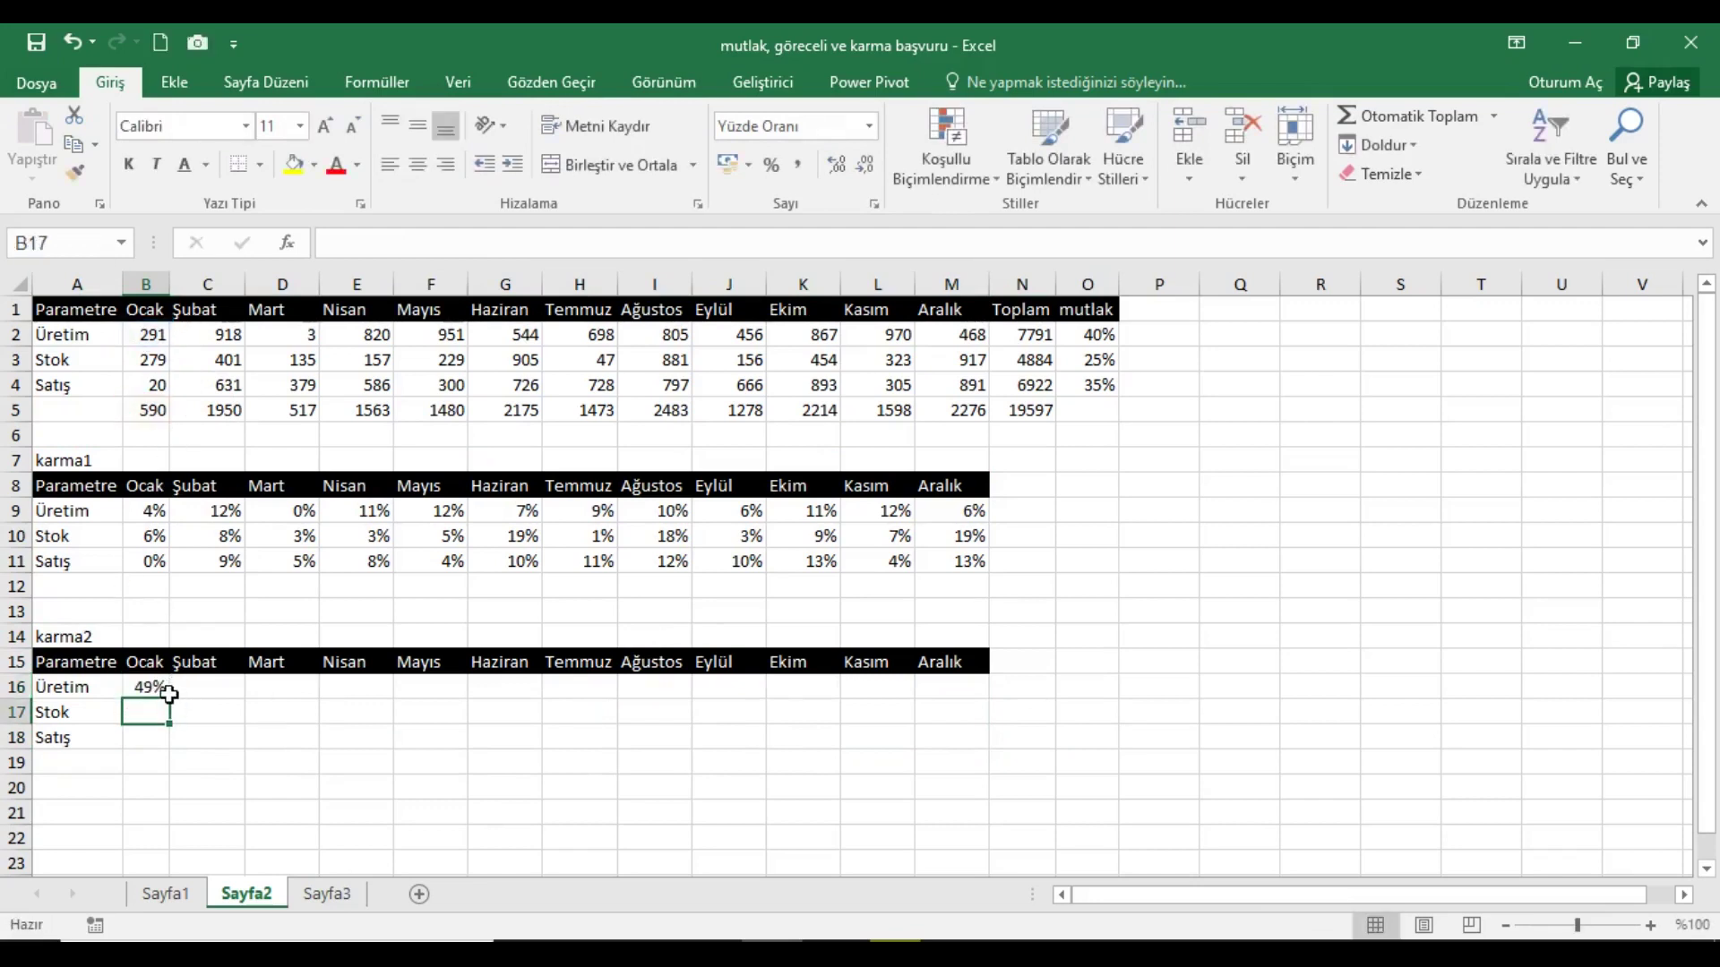
- Fill B16's formula across to M16 and verify the Aralık formula
click(167, 691)
drag(170, 698, 981, 718)
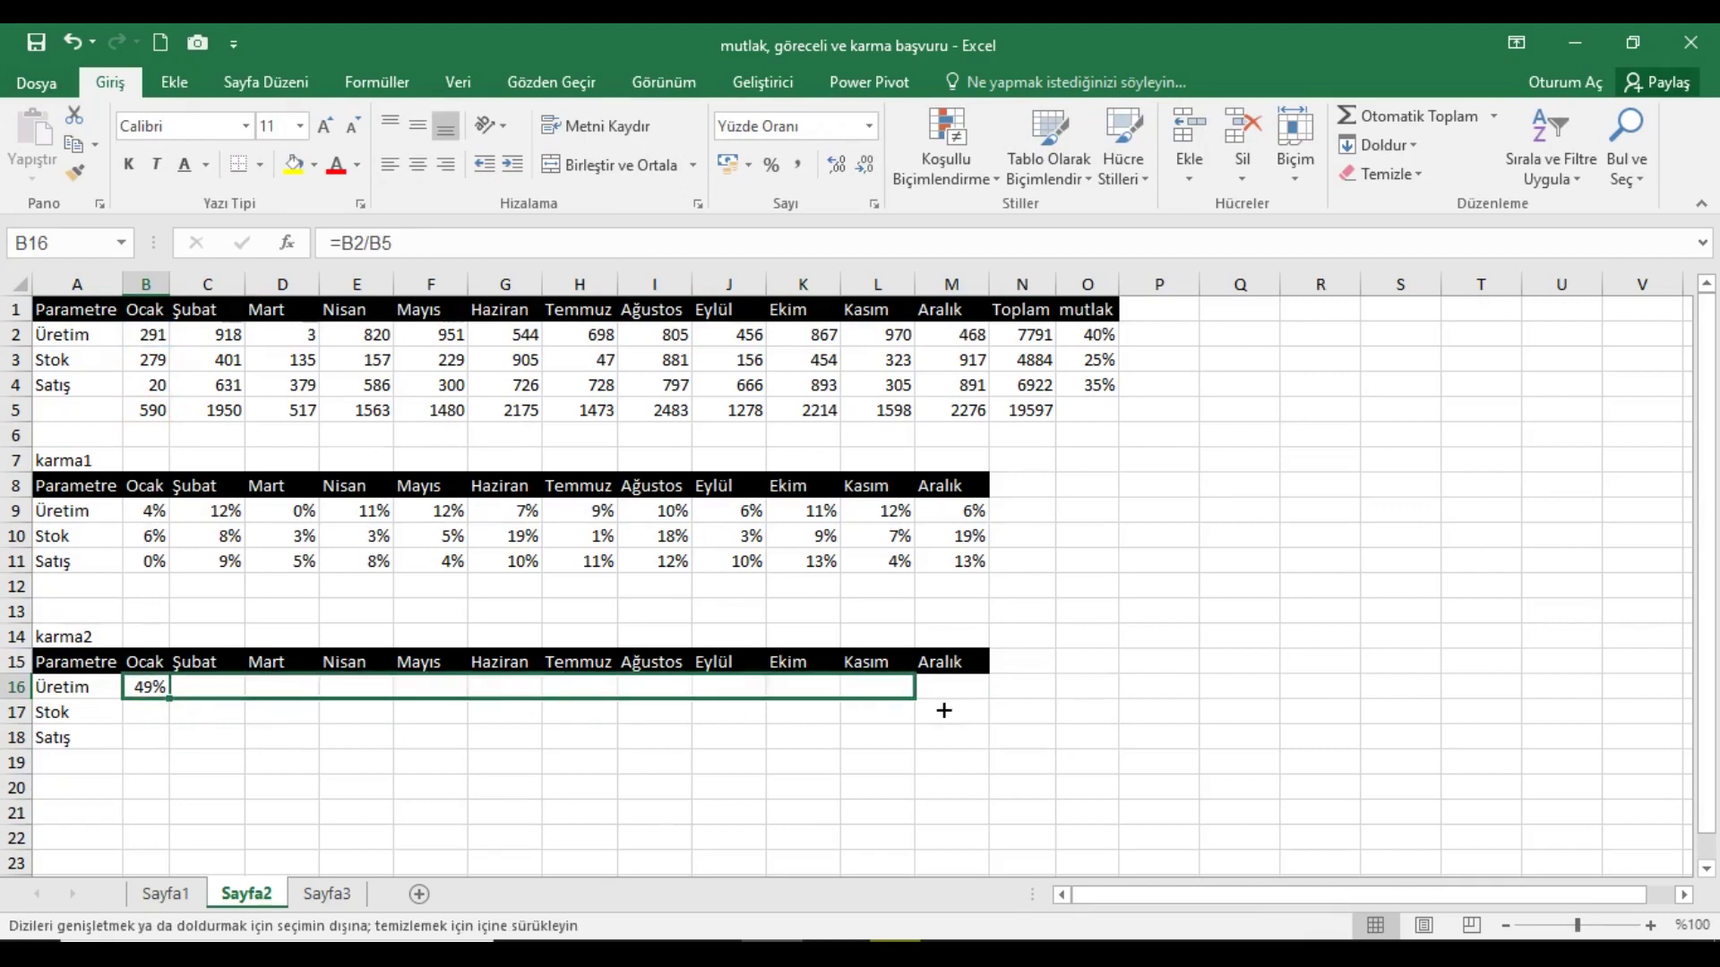
click(960, 687)
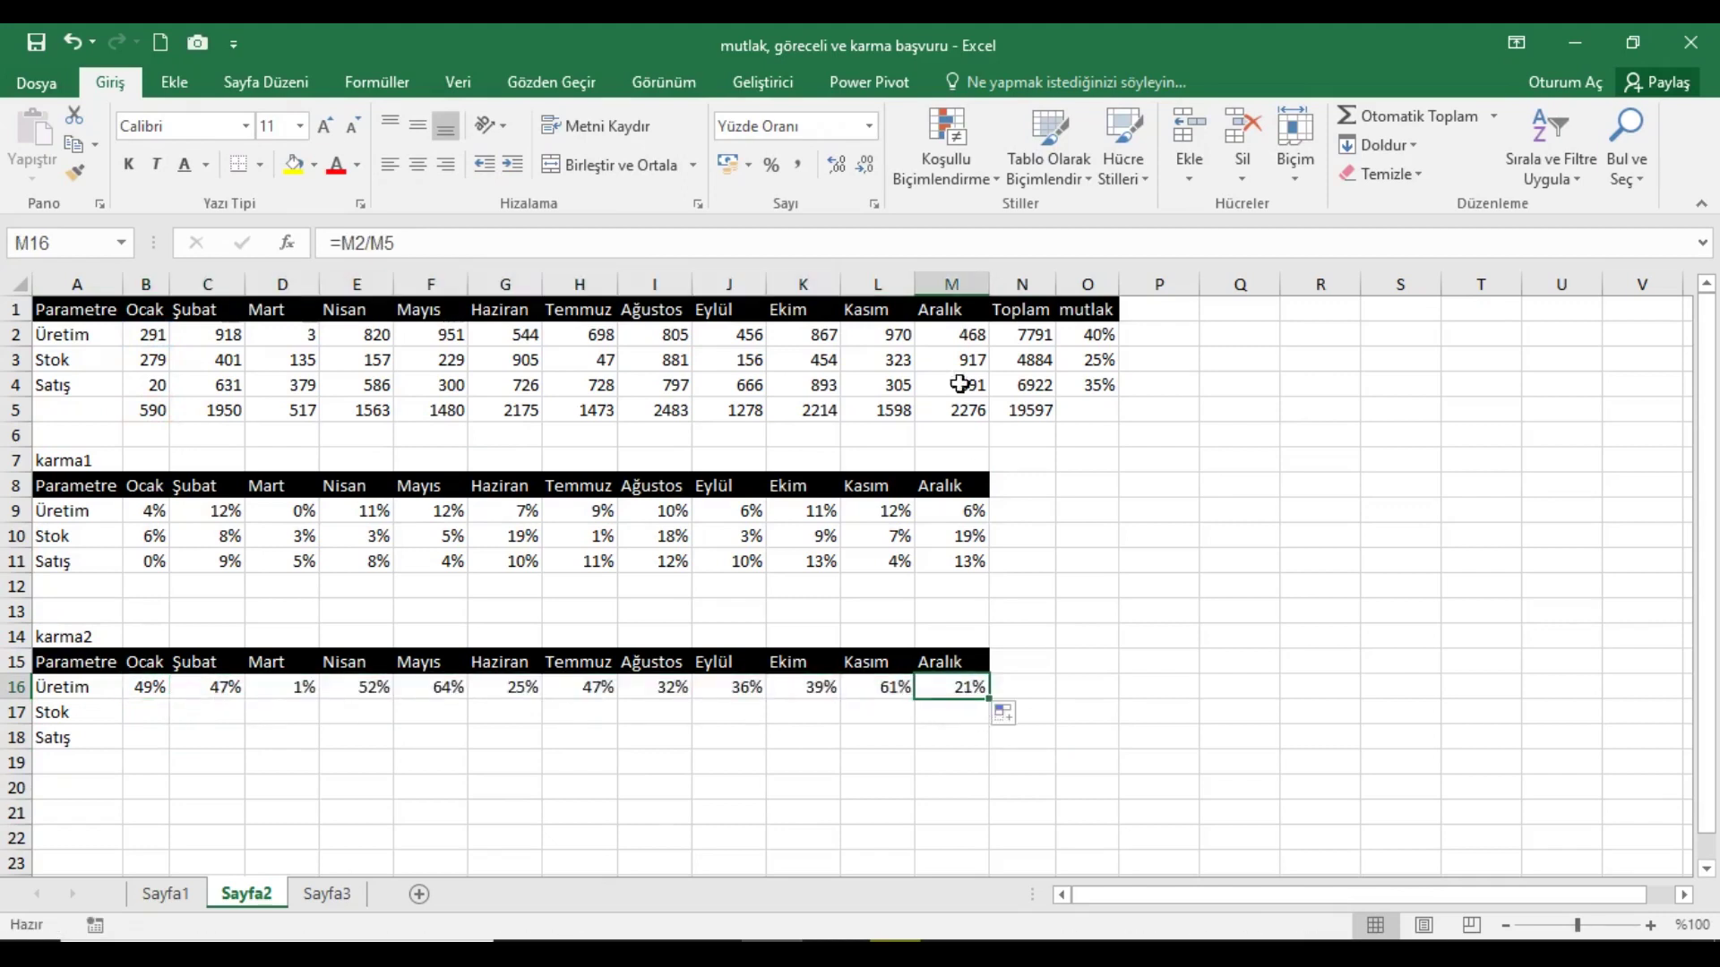
click(466, 260)
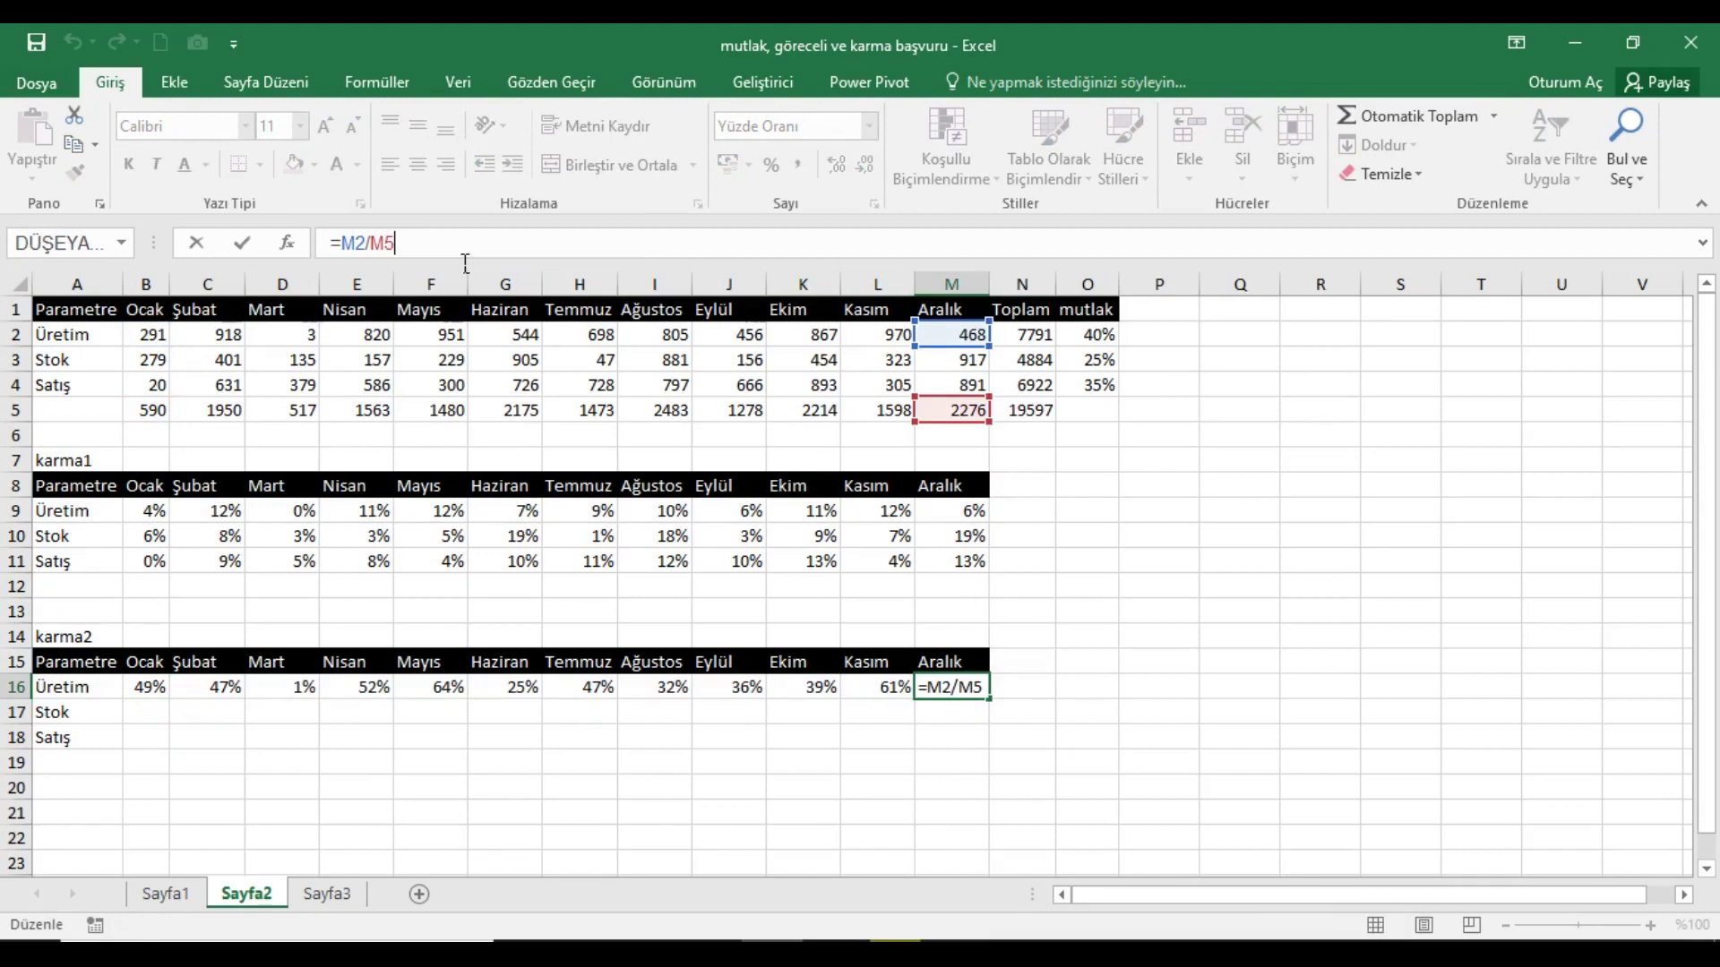
key(Return)
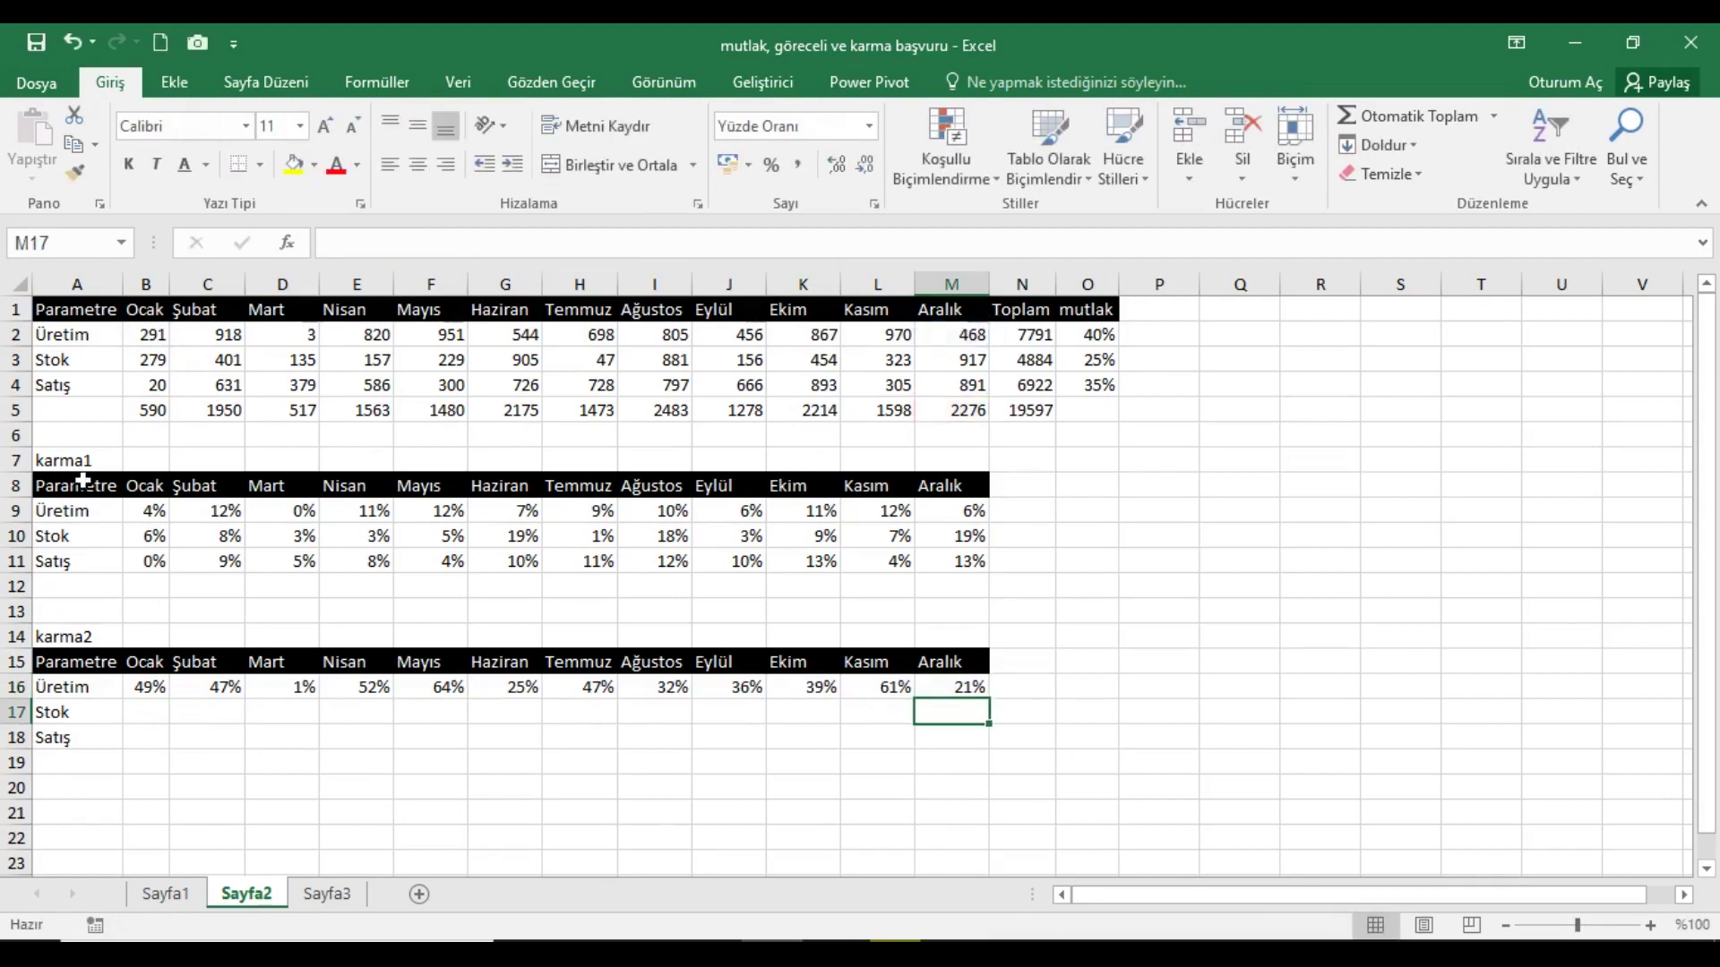
- Paste the Üretim formula into karma2's Stok row B17:M17 and inspect D17's references
drag(157, 716, 967, 719)
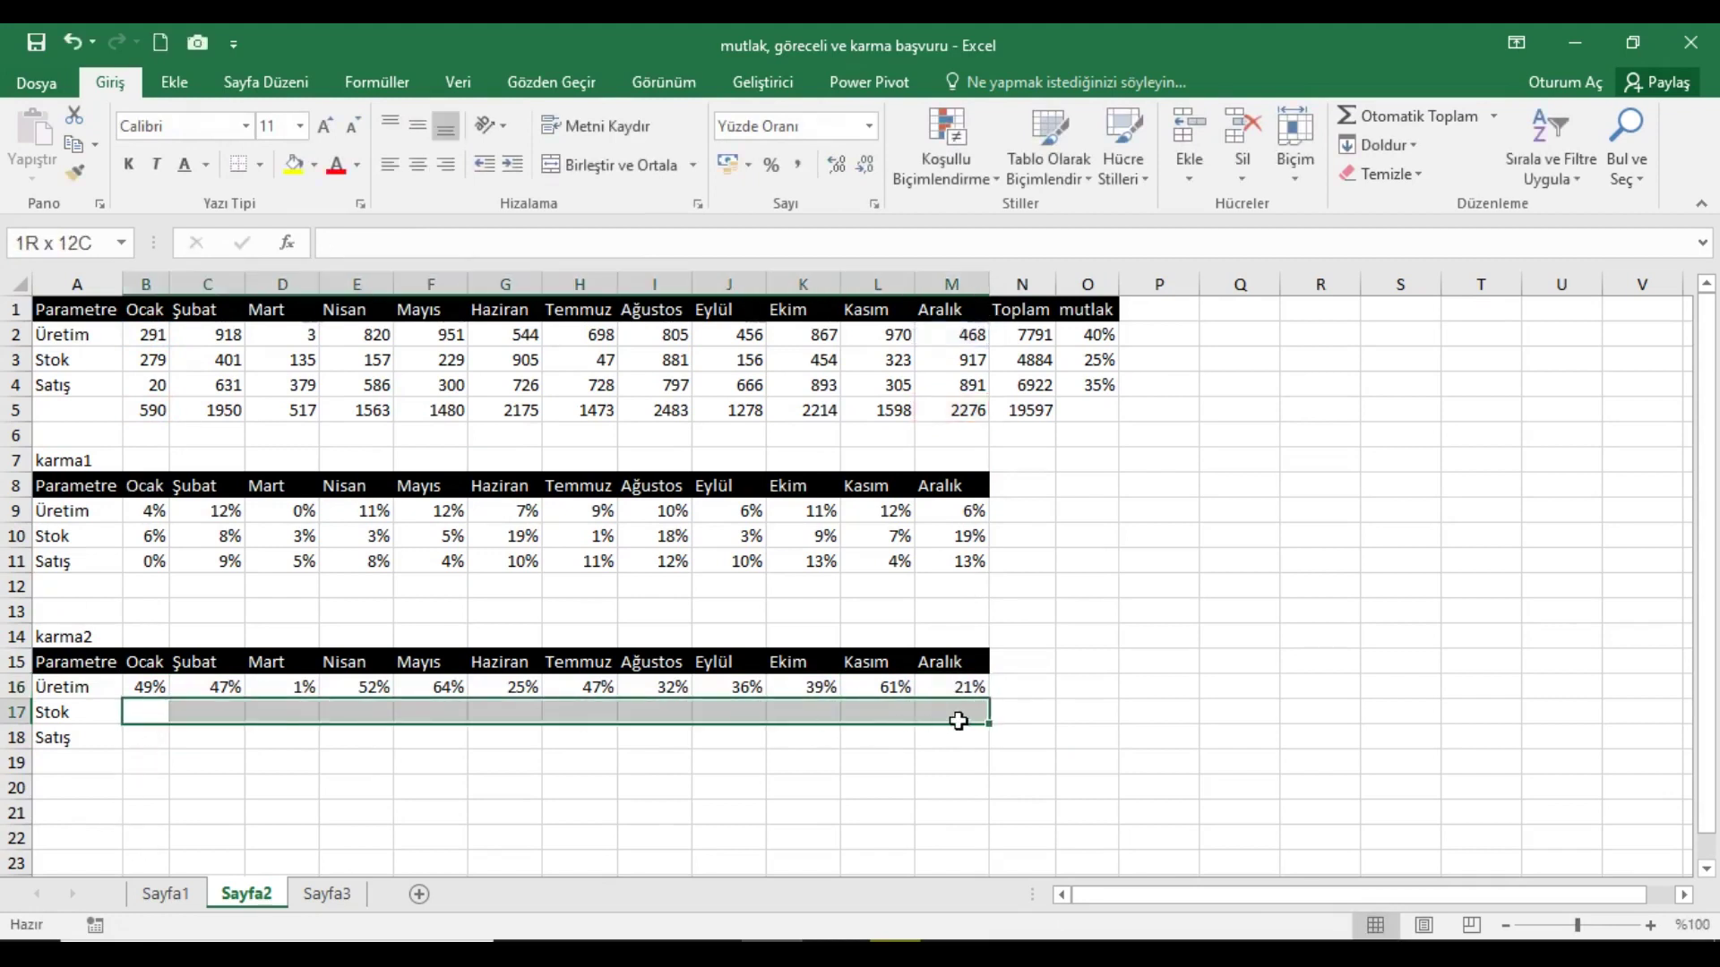
key(ctrl+v)
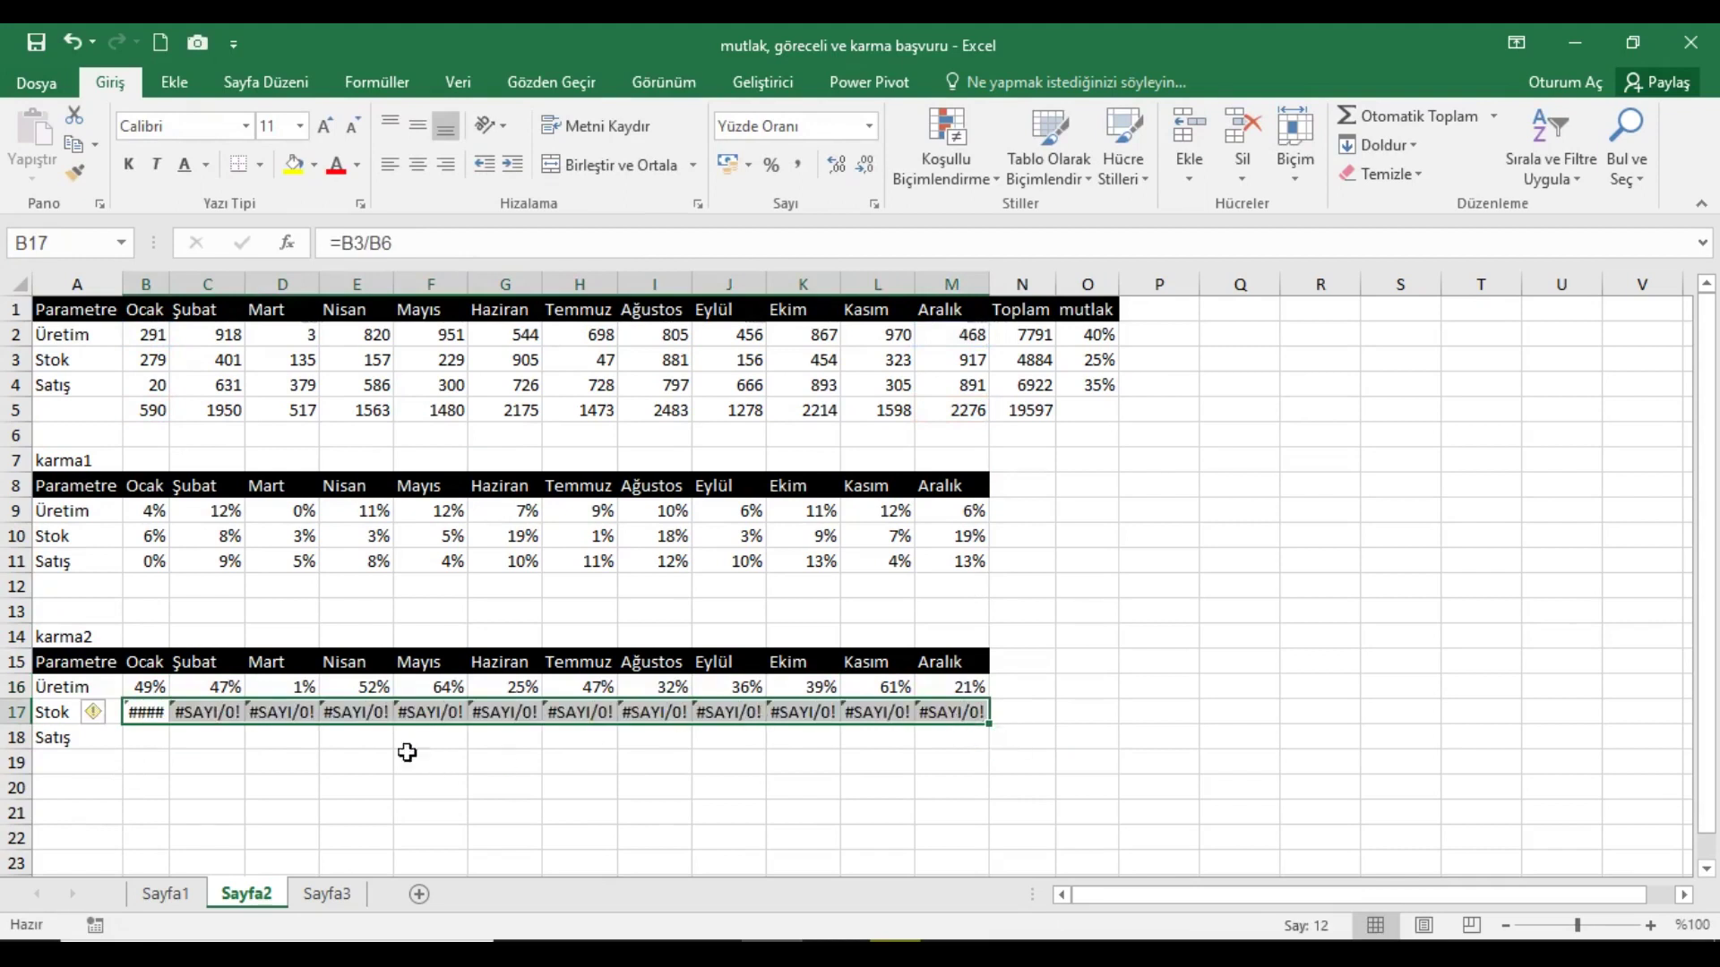
click(284, 725)
click(424, 244)
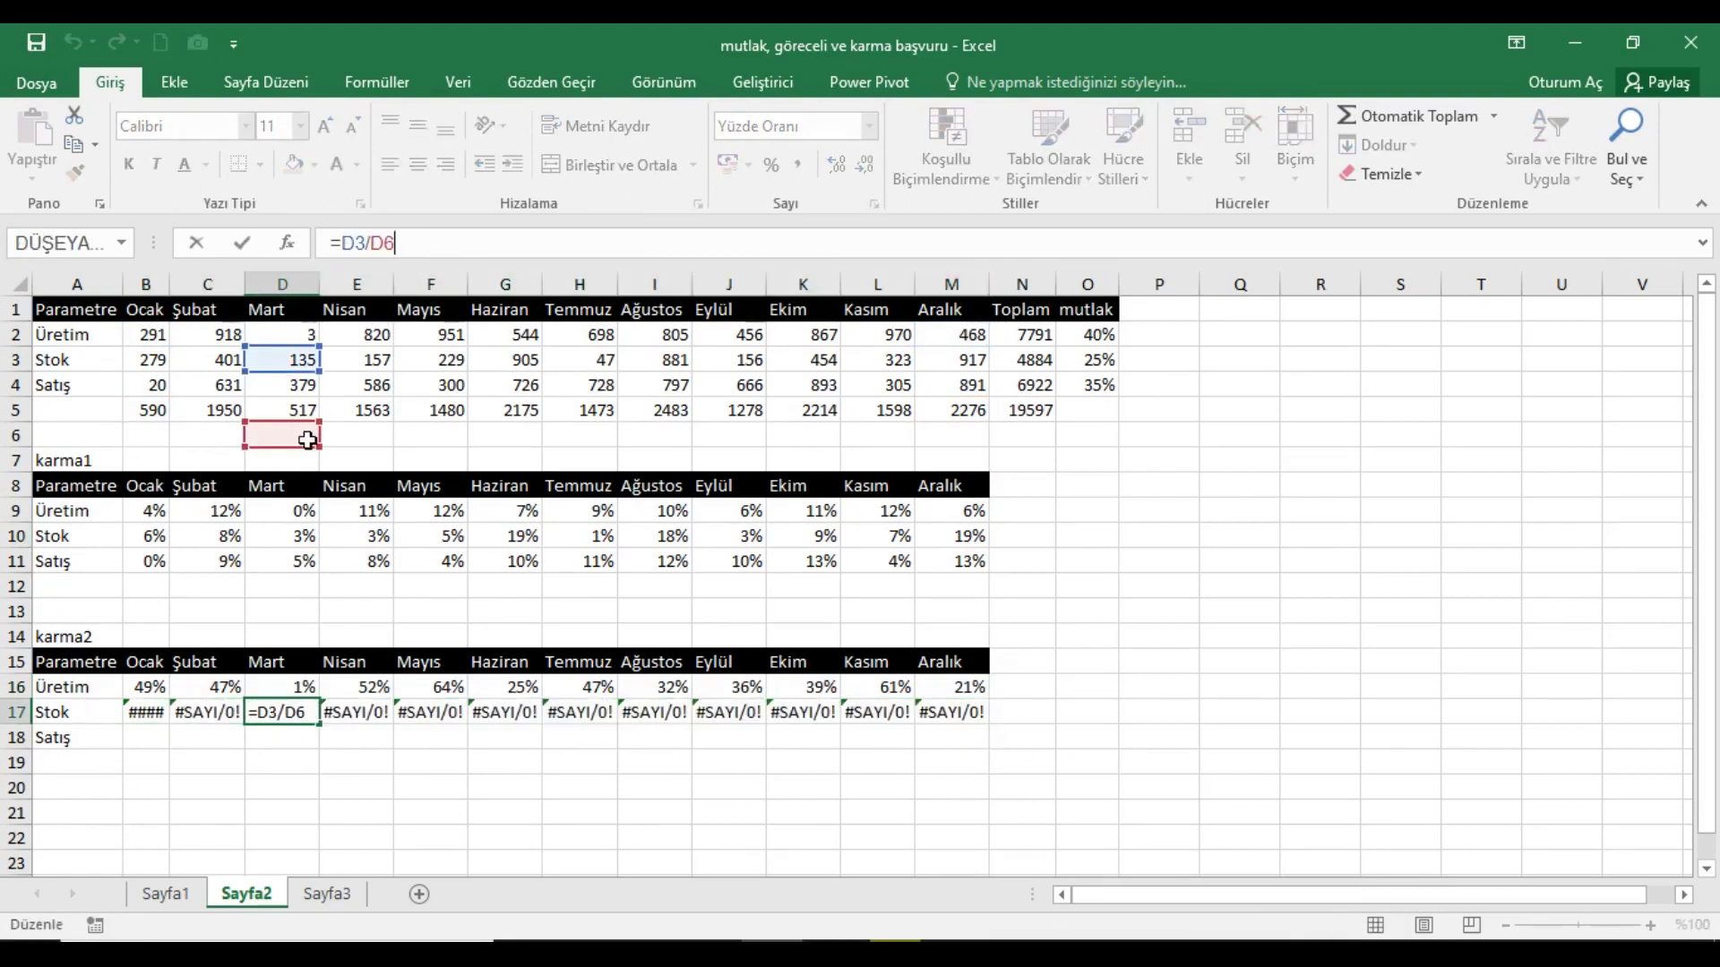
key(Return)
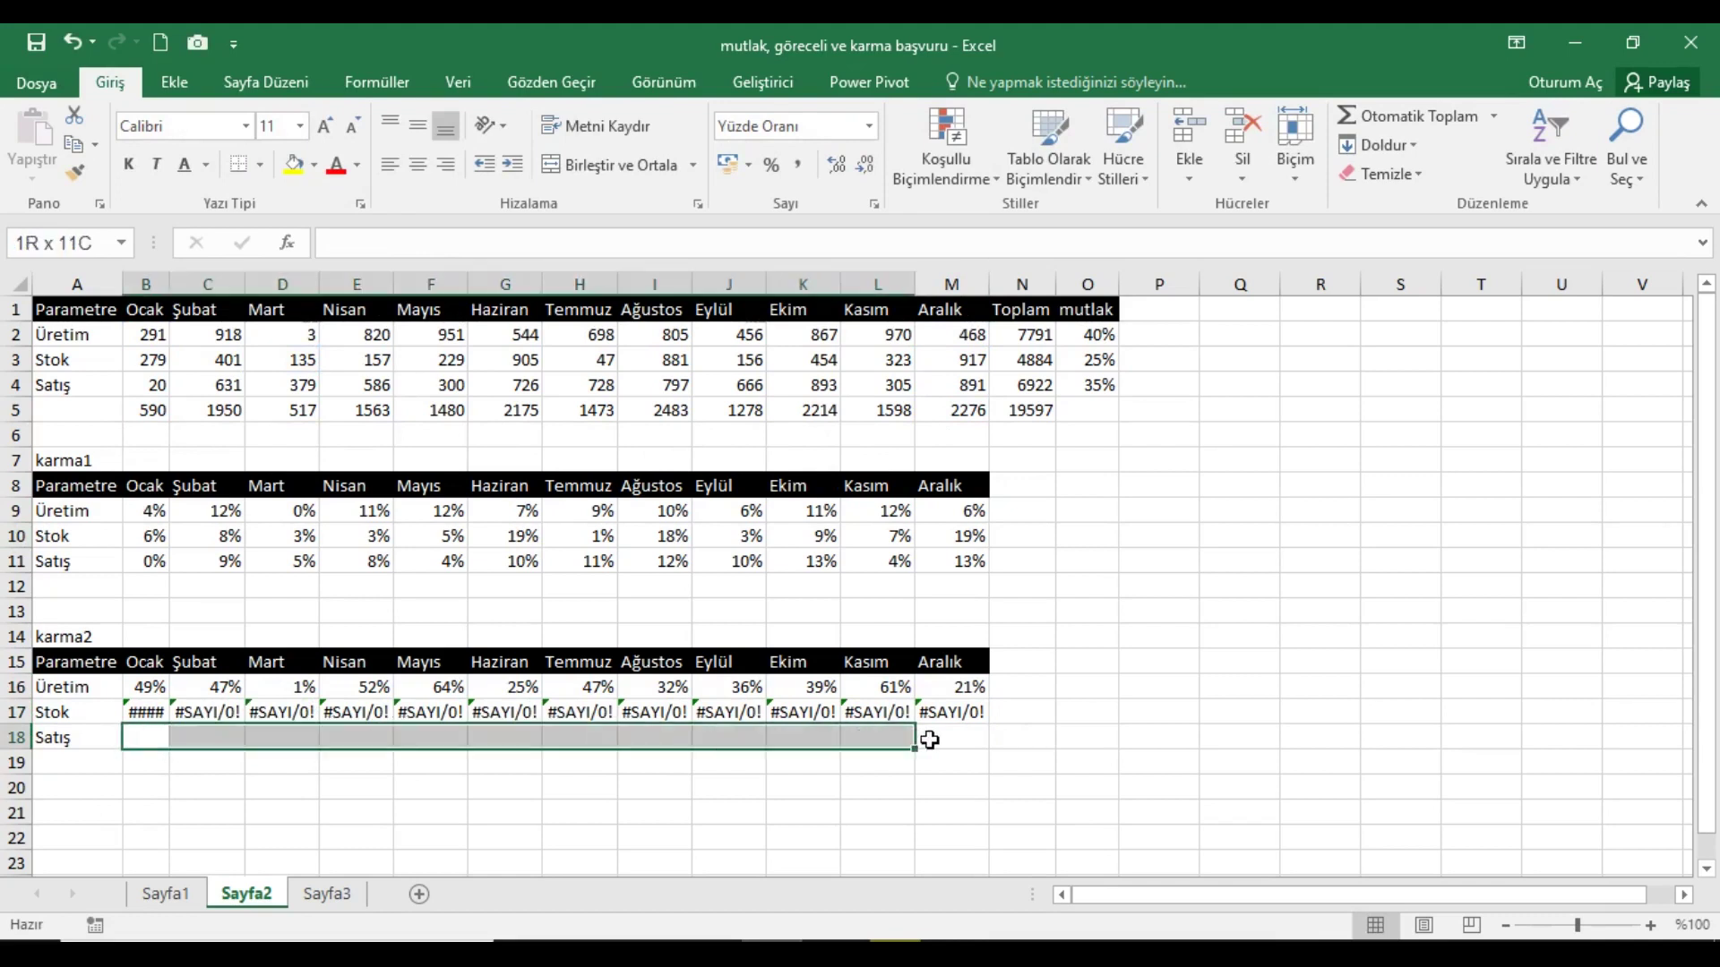
- Paste the same formula into the Satış row B18:M18 and inspect H18's references
drag(160, 747, 949, 737)
key(ctrl+v)
click(582, 737)
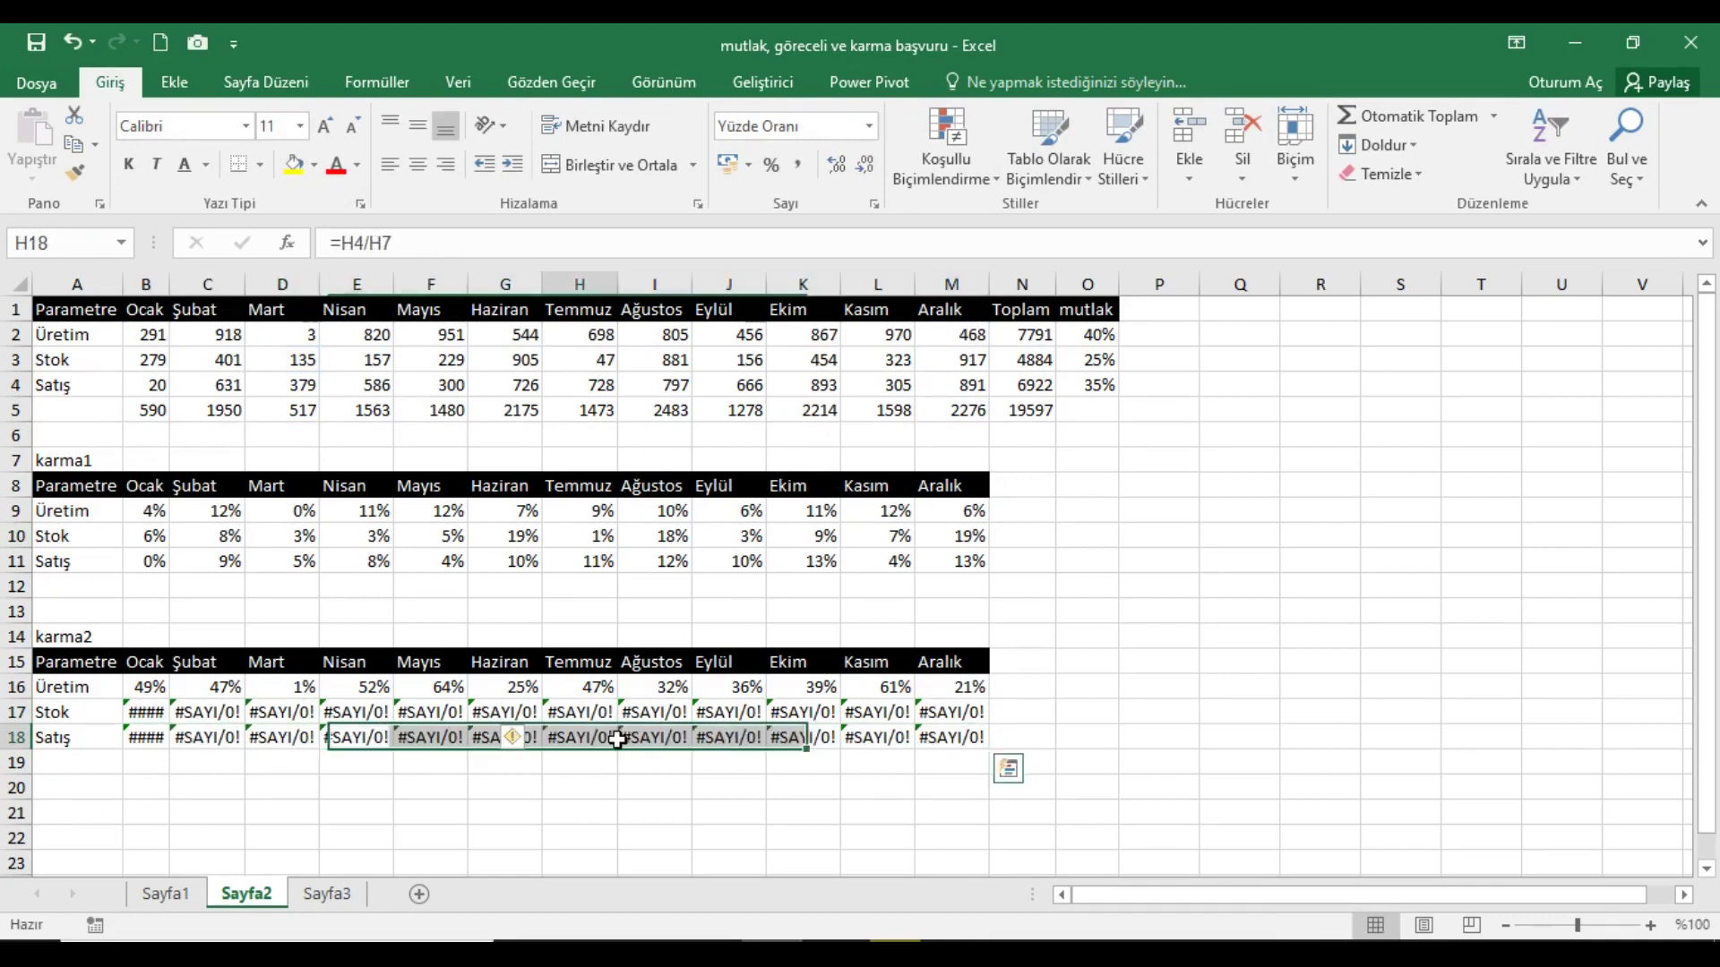
click(442, 243)
key(Return)
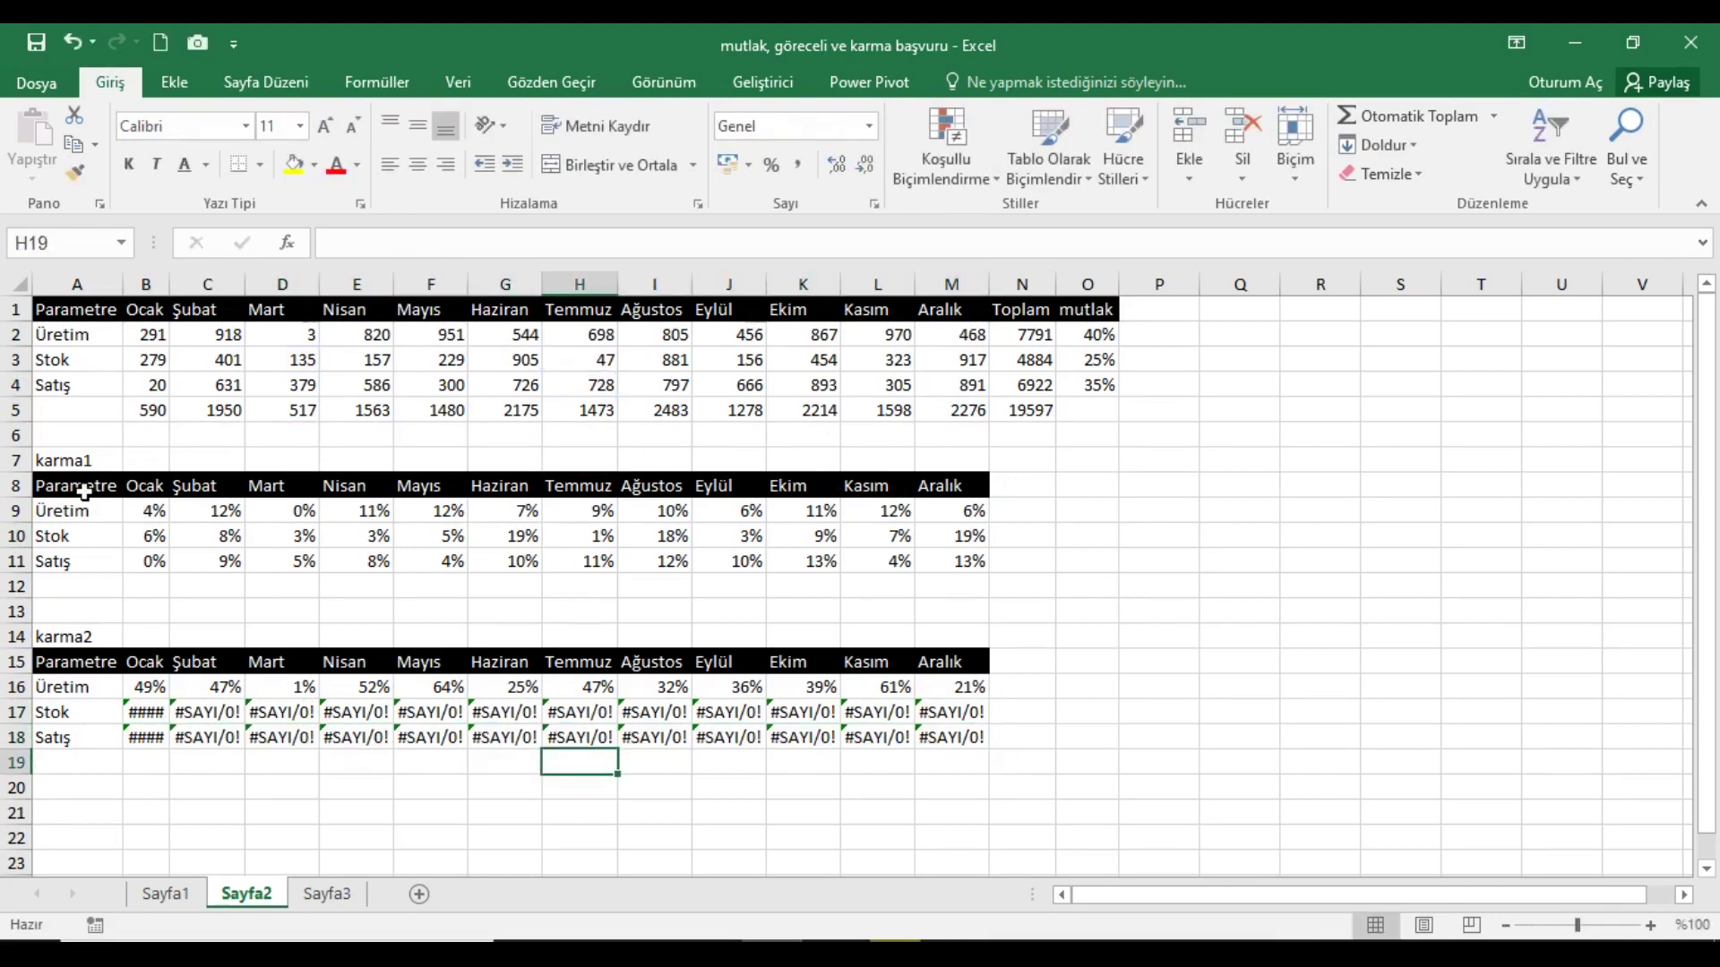
- Change B16 to =B2/B$5 with the total row locked, then fill it through B16:M18
drag(154, 412, 972, 412)
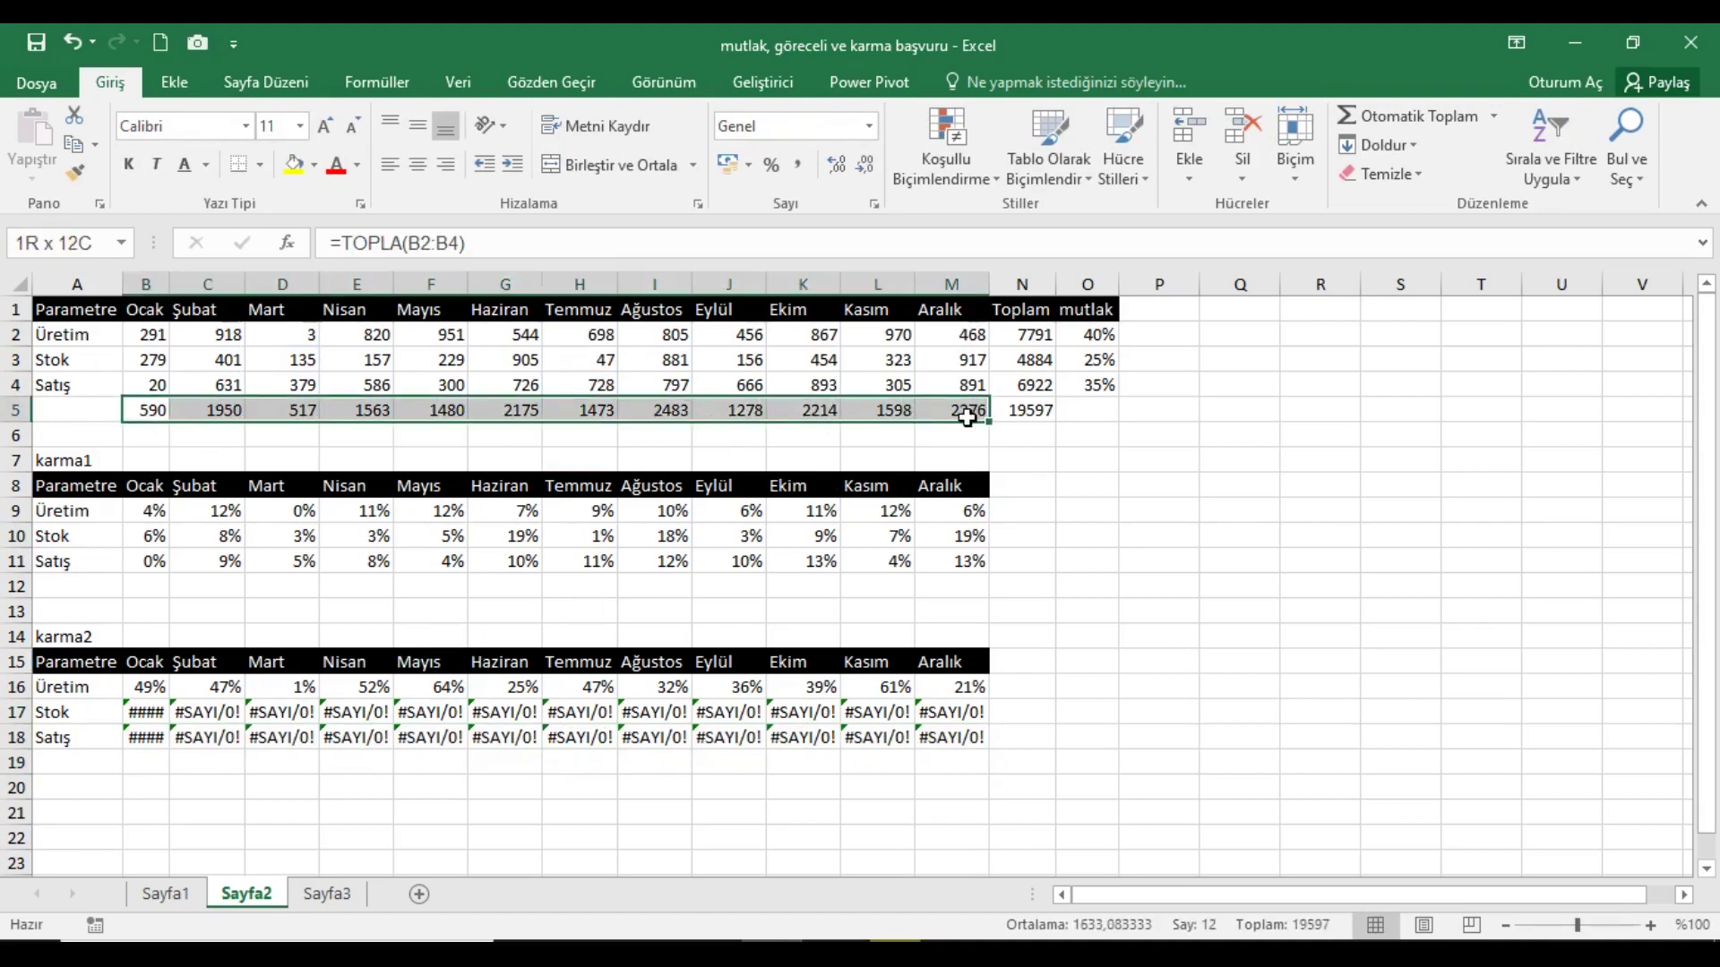
click(159, 692)
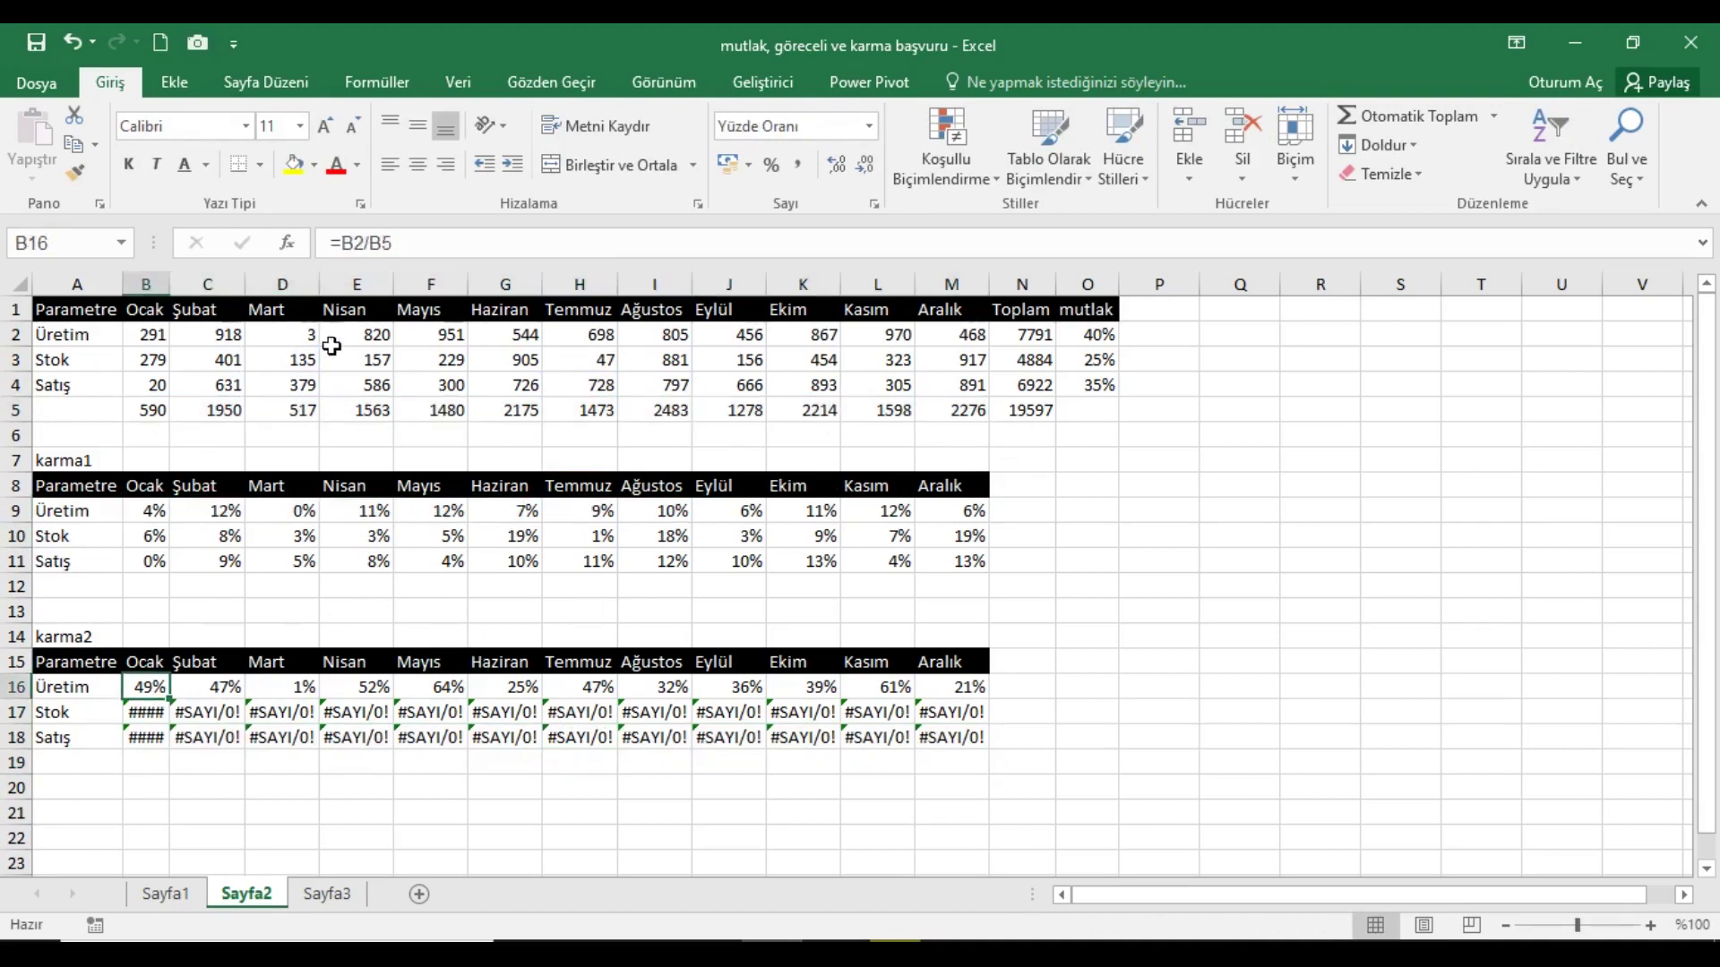
click(392, 251)
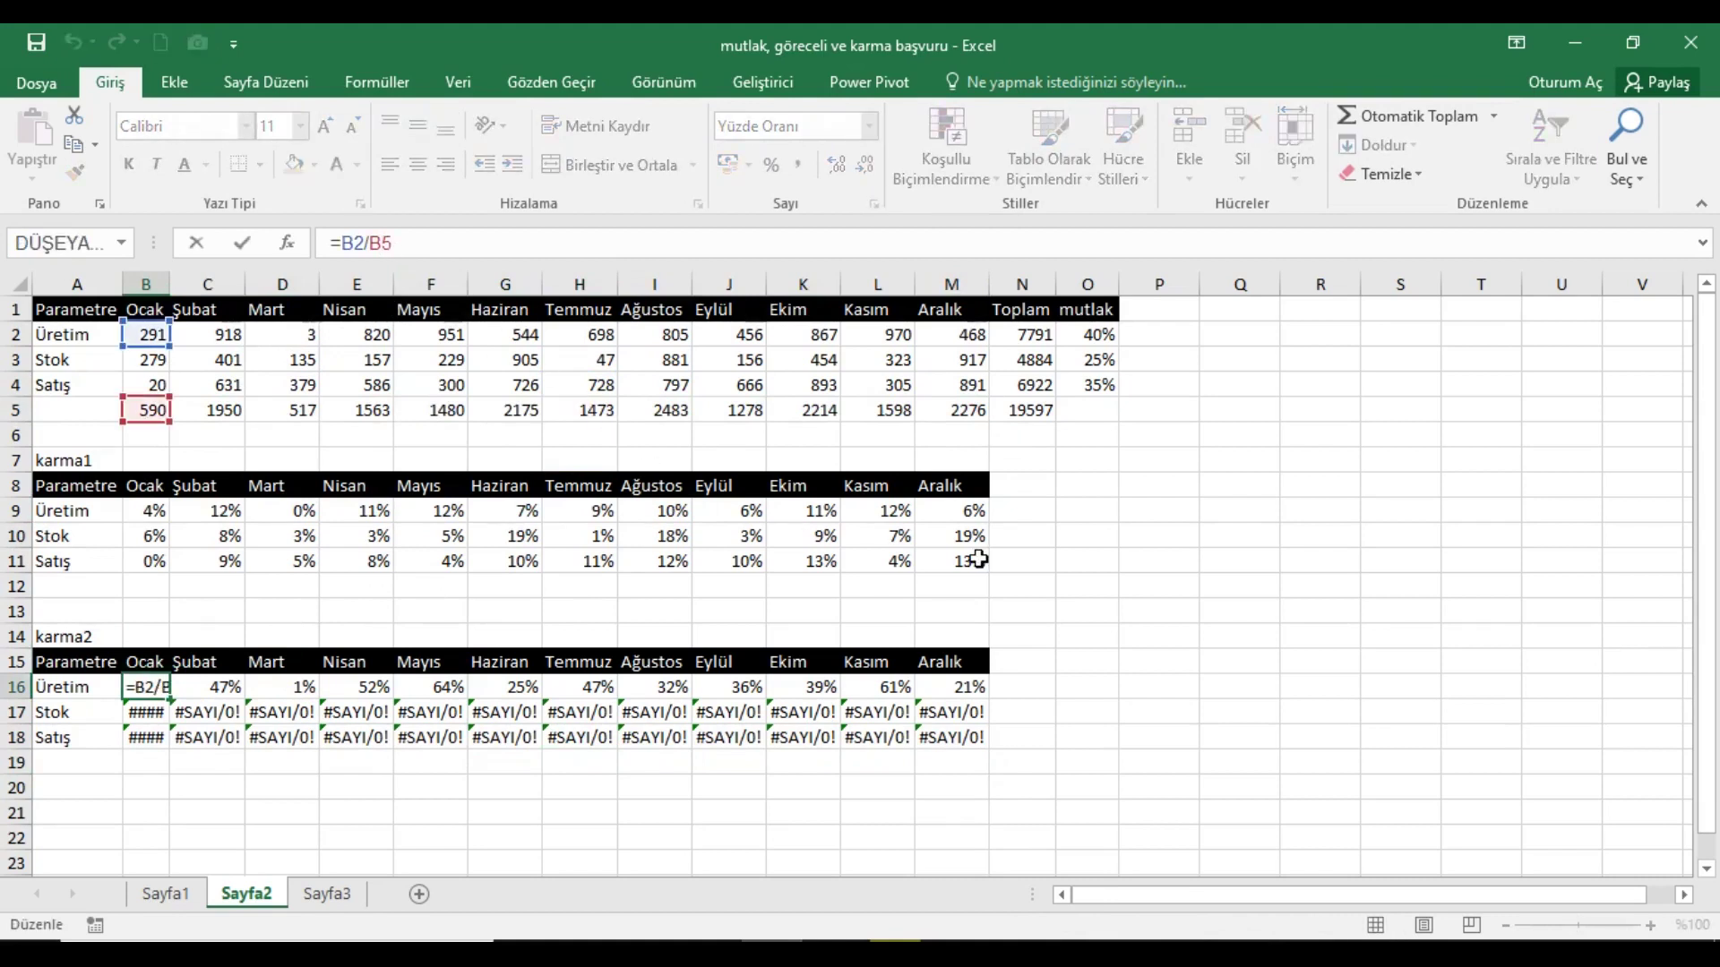
key(F4)
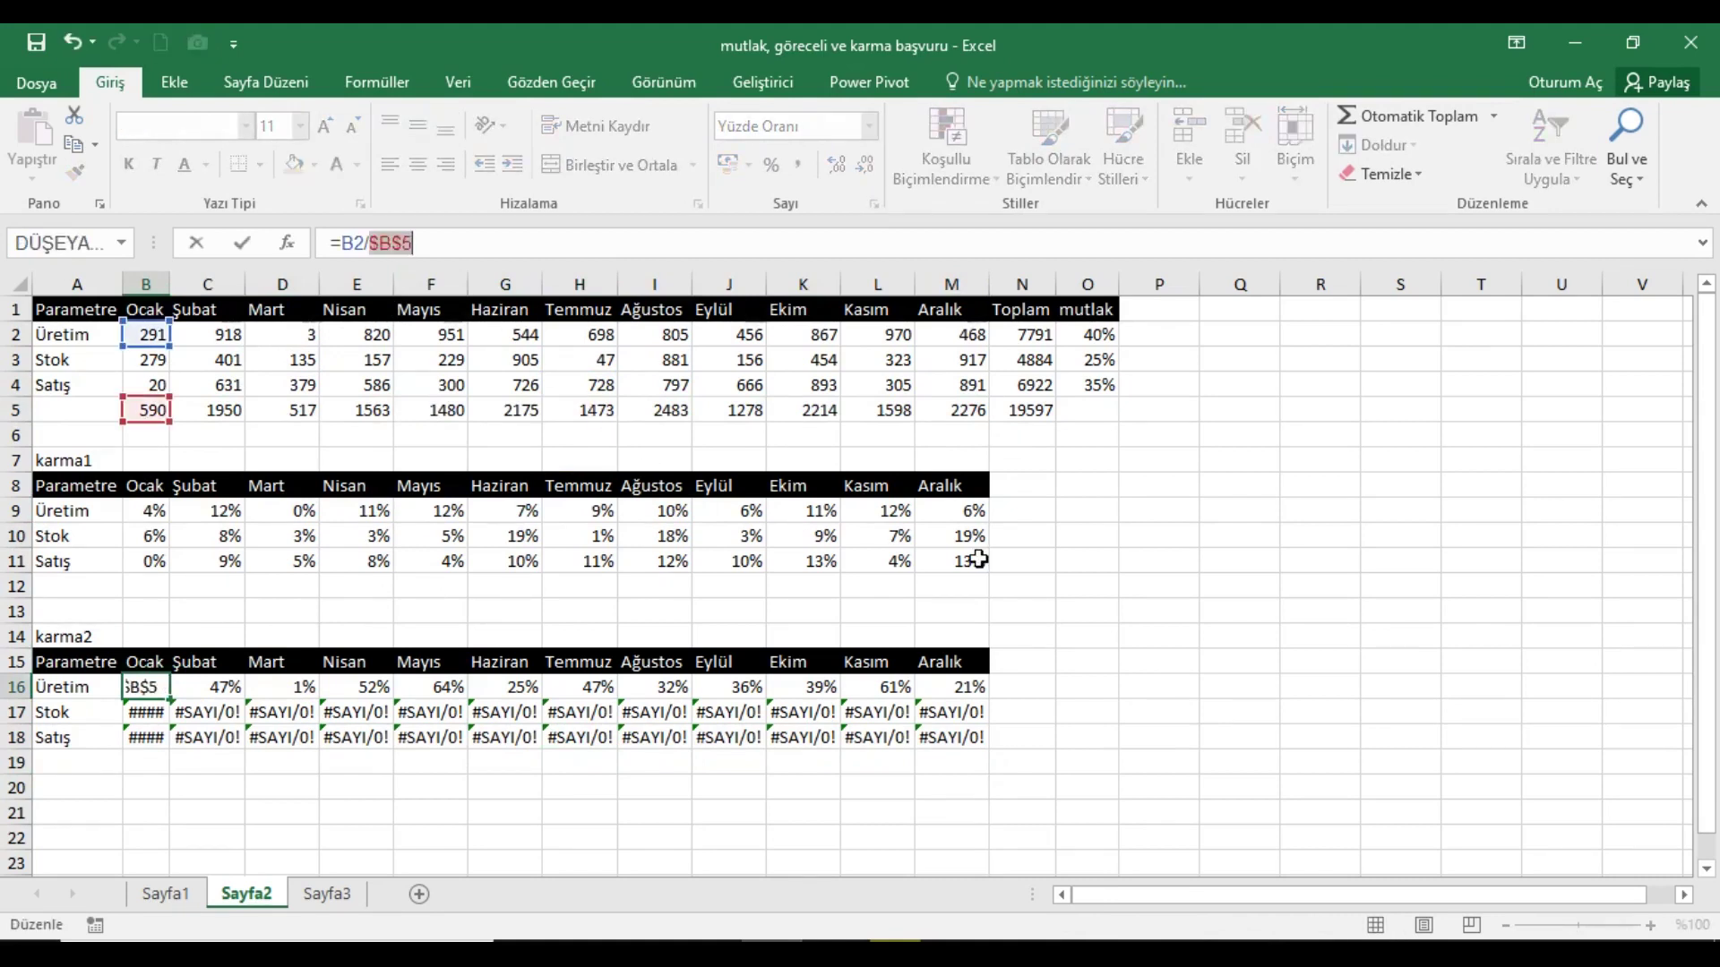
key(F4)
key(Return)
key(Up)
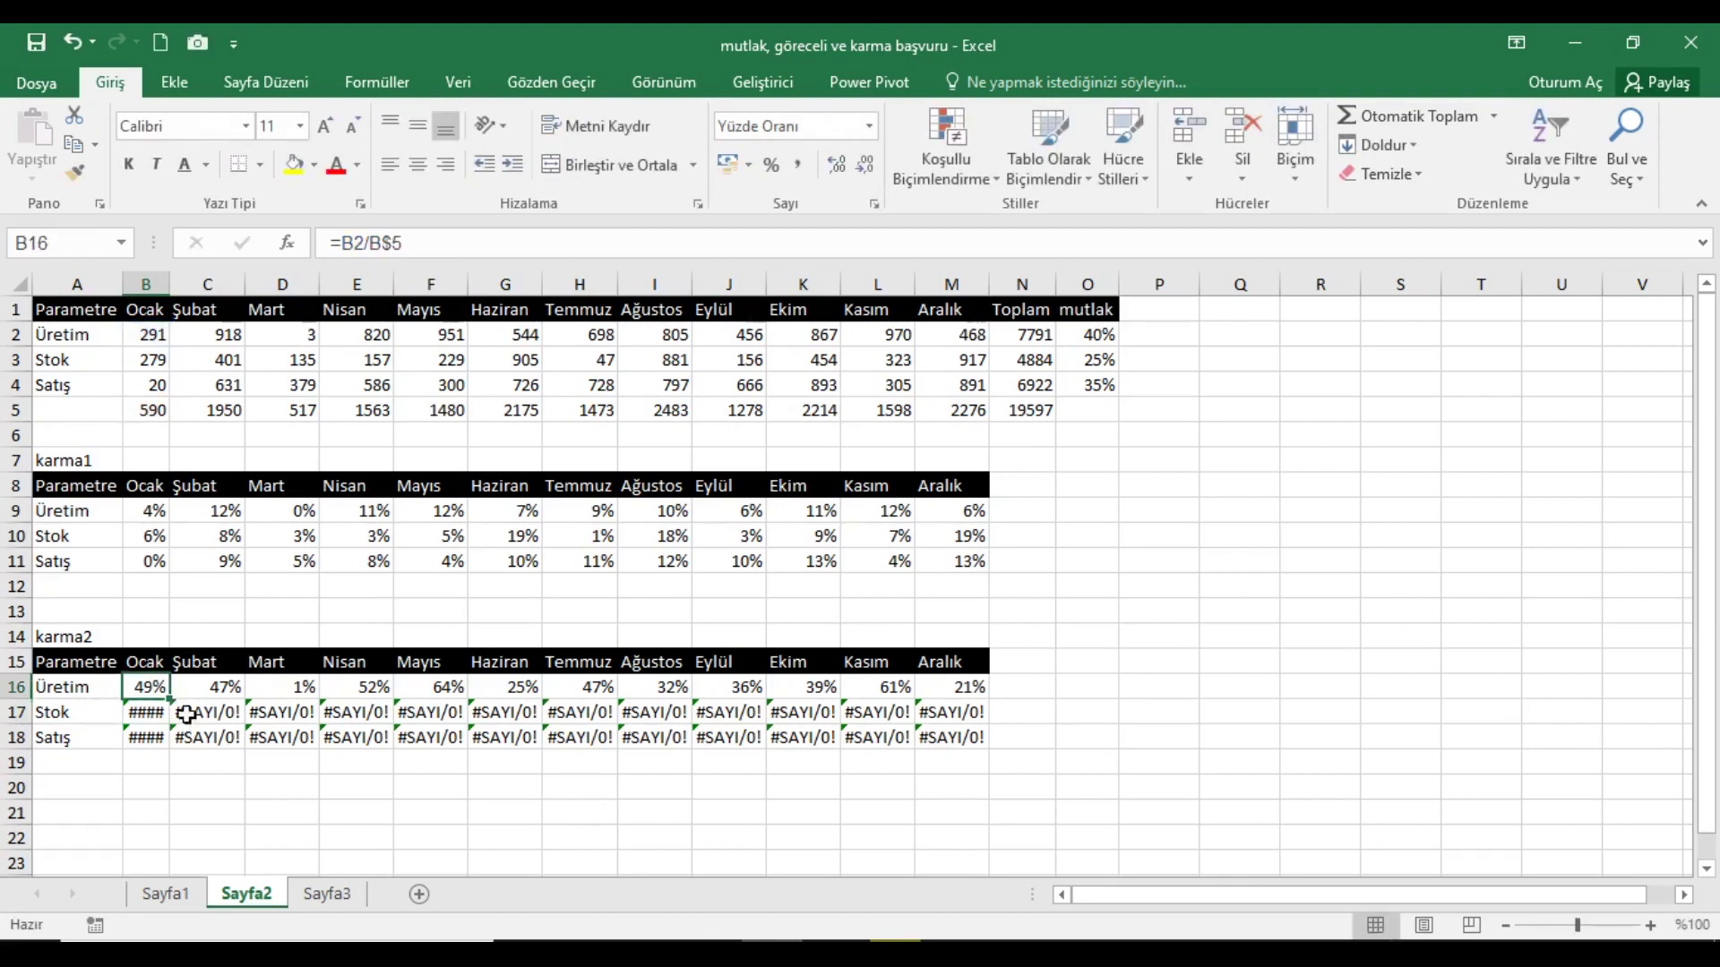
mouse_move(181, 710)
mouse_down()
mouse_move(986, 712)
mouse_move(999, 761)
mouse_up()
- Check the references in the G17 and I18 formulas of karma2
click(524, 717)
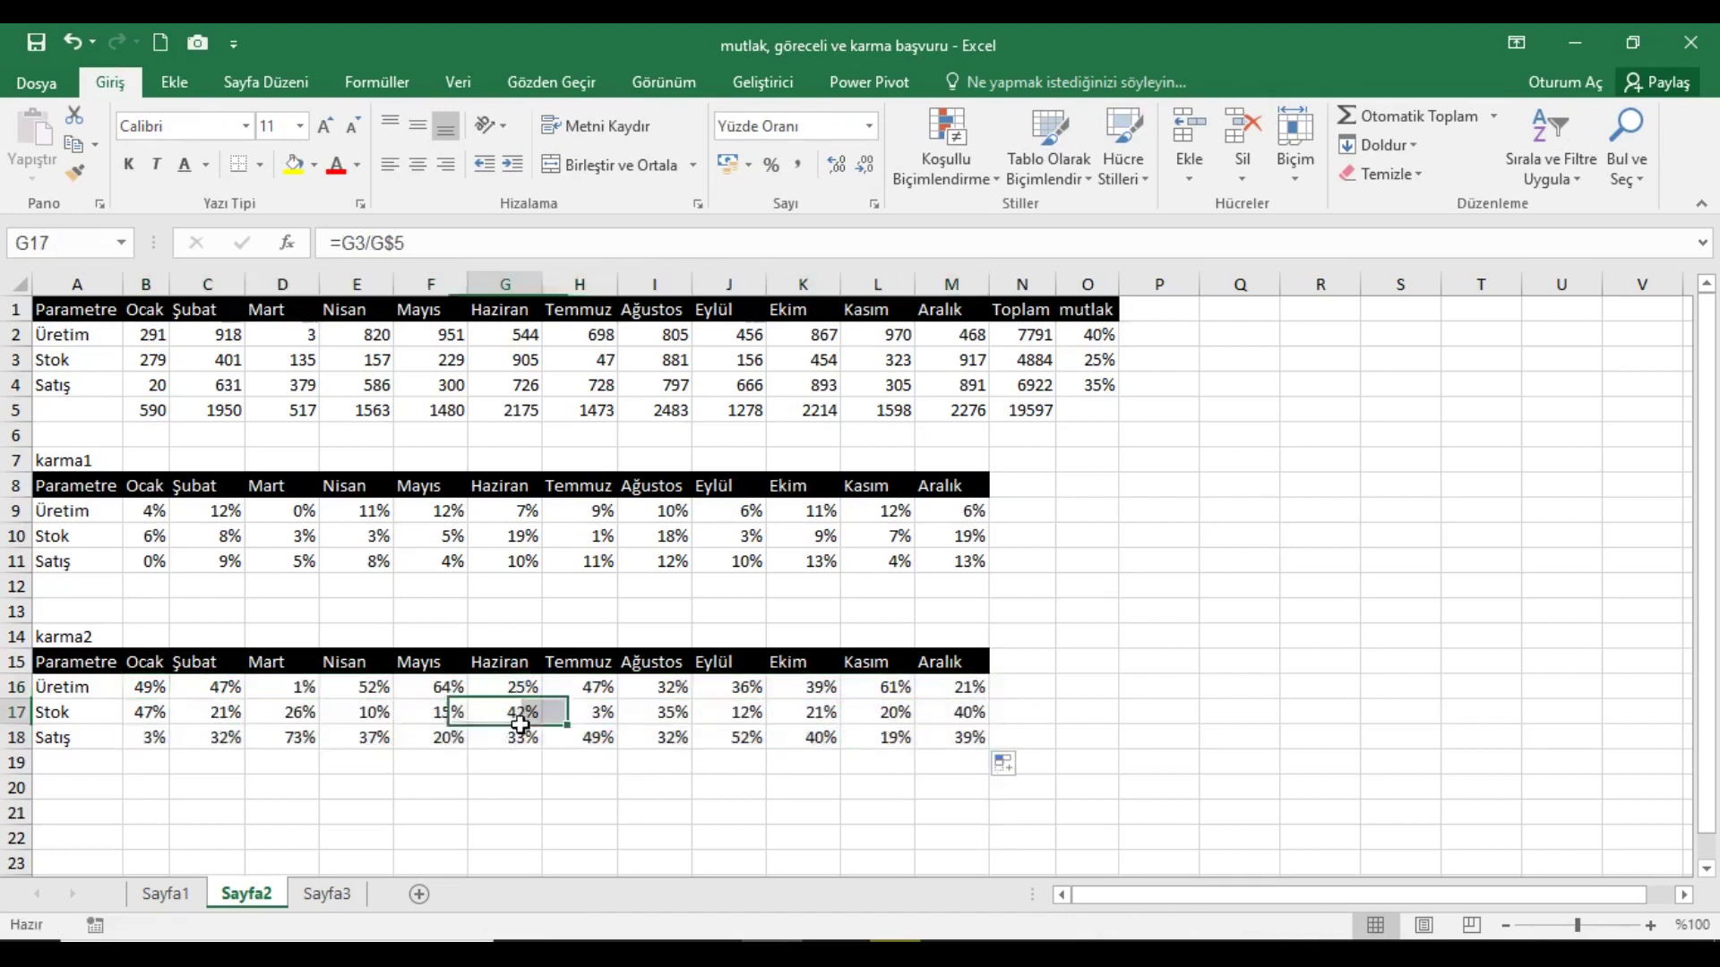
click(453, 257)
key(Return)
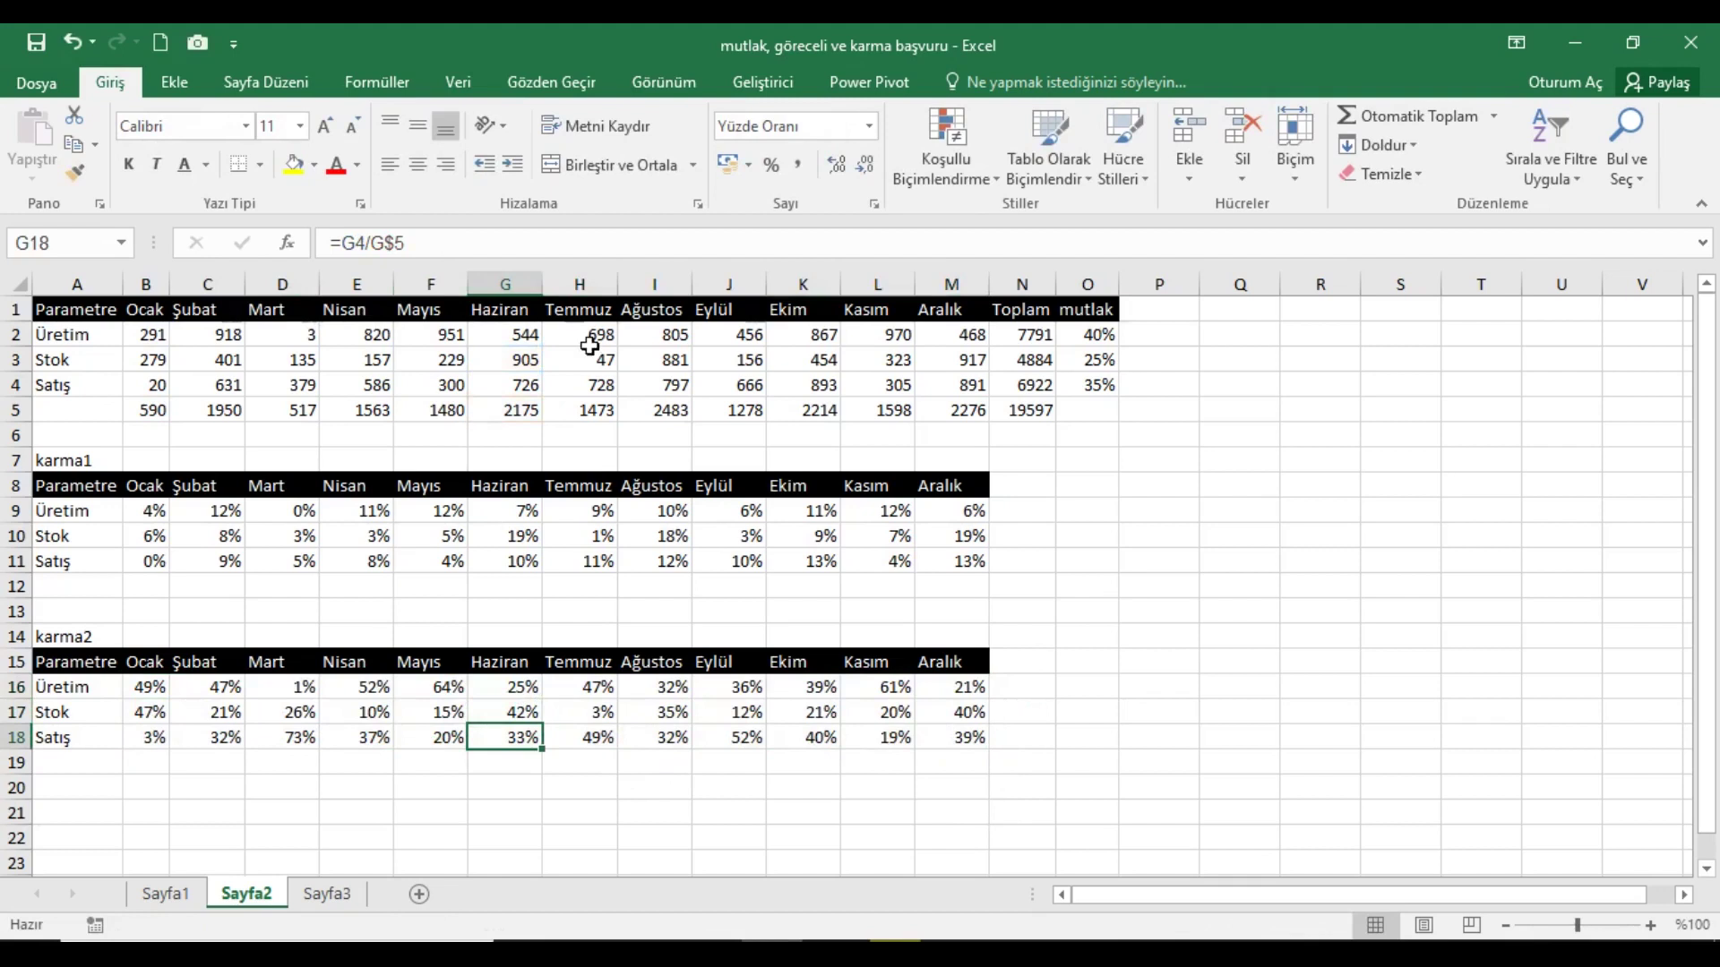
click(663, 738)
click(403, 244)
key(Return)
- Review the karma1 and karma2 percentage ranges, then switch to Sayfa1
drag(153, 512, 972, 563)
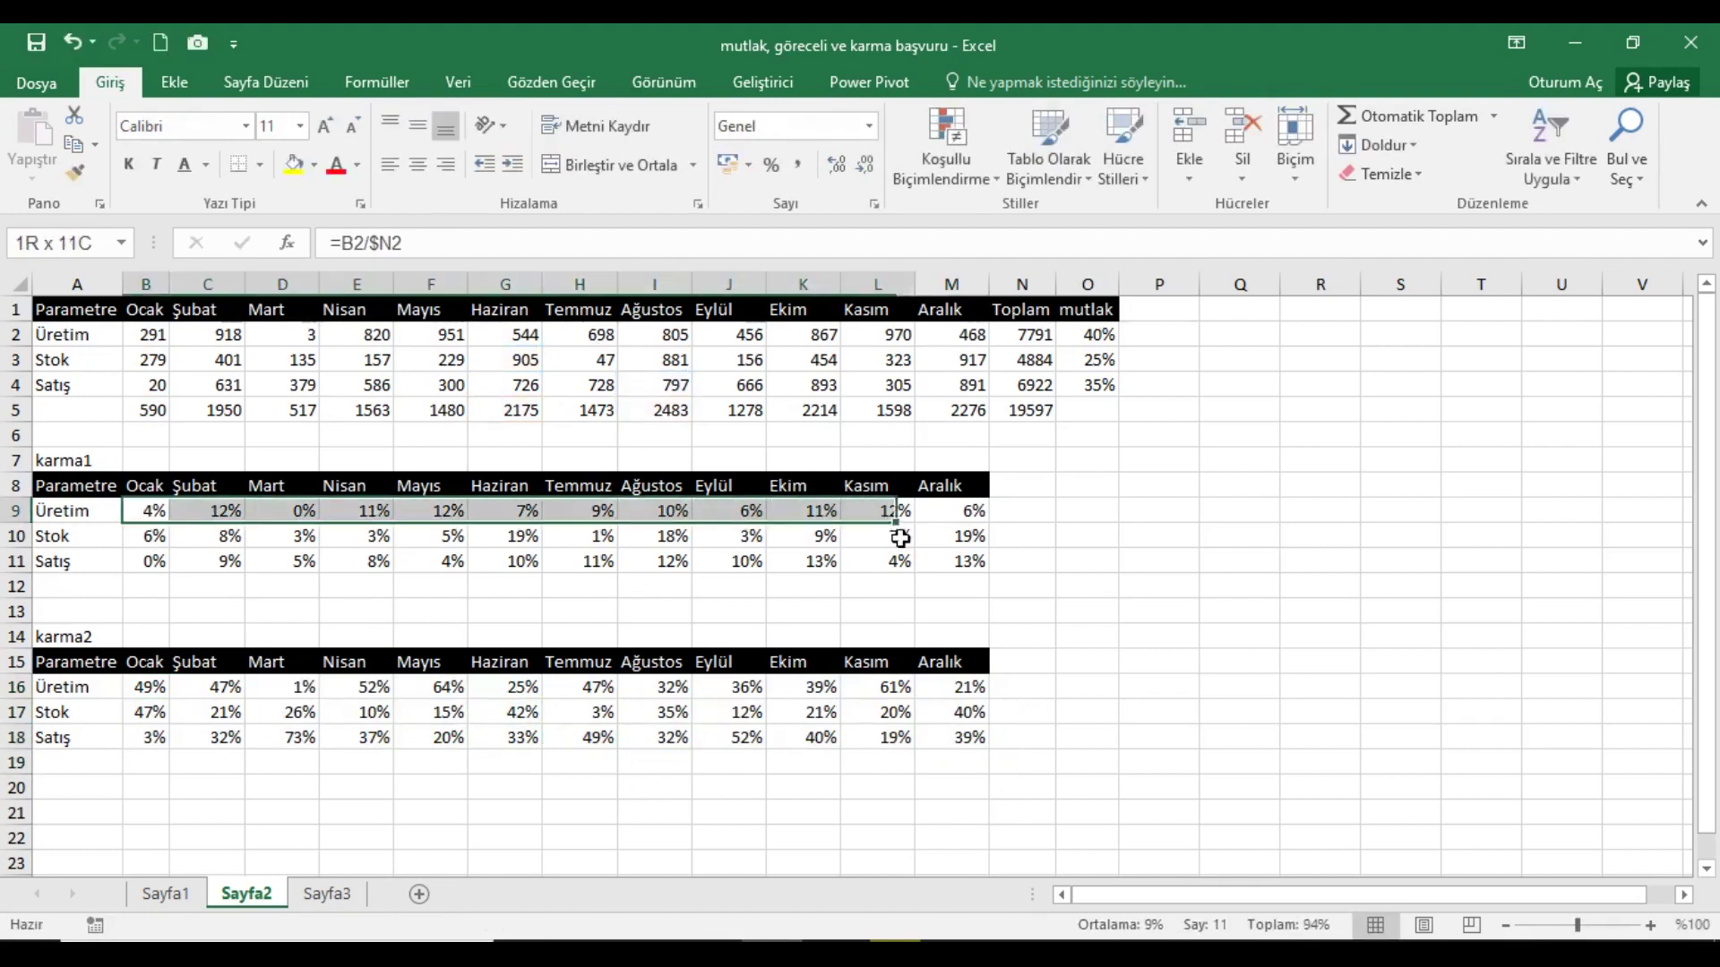
drag(154, 688, 971, 743)
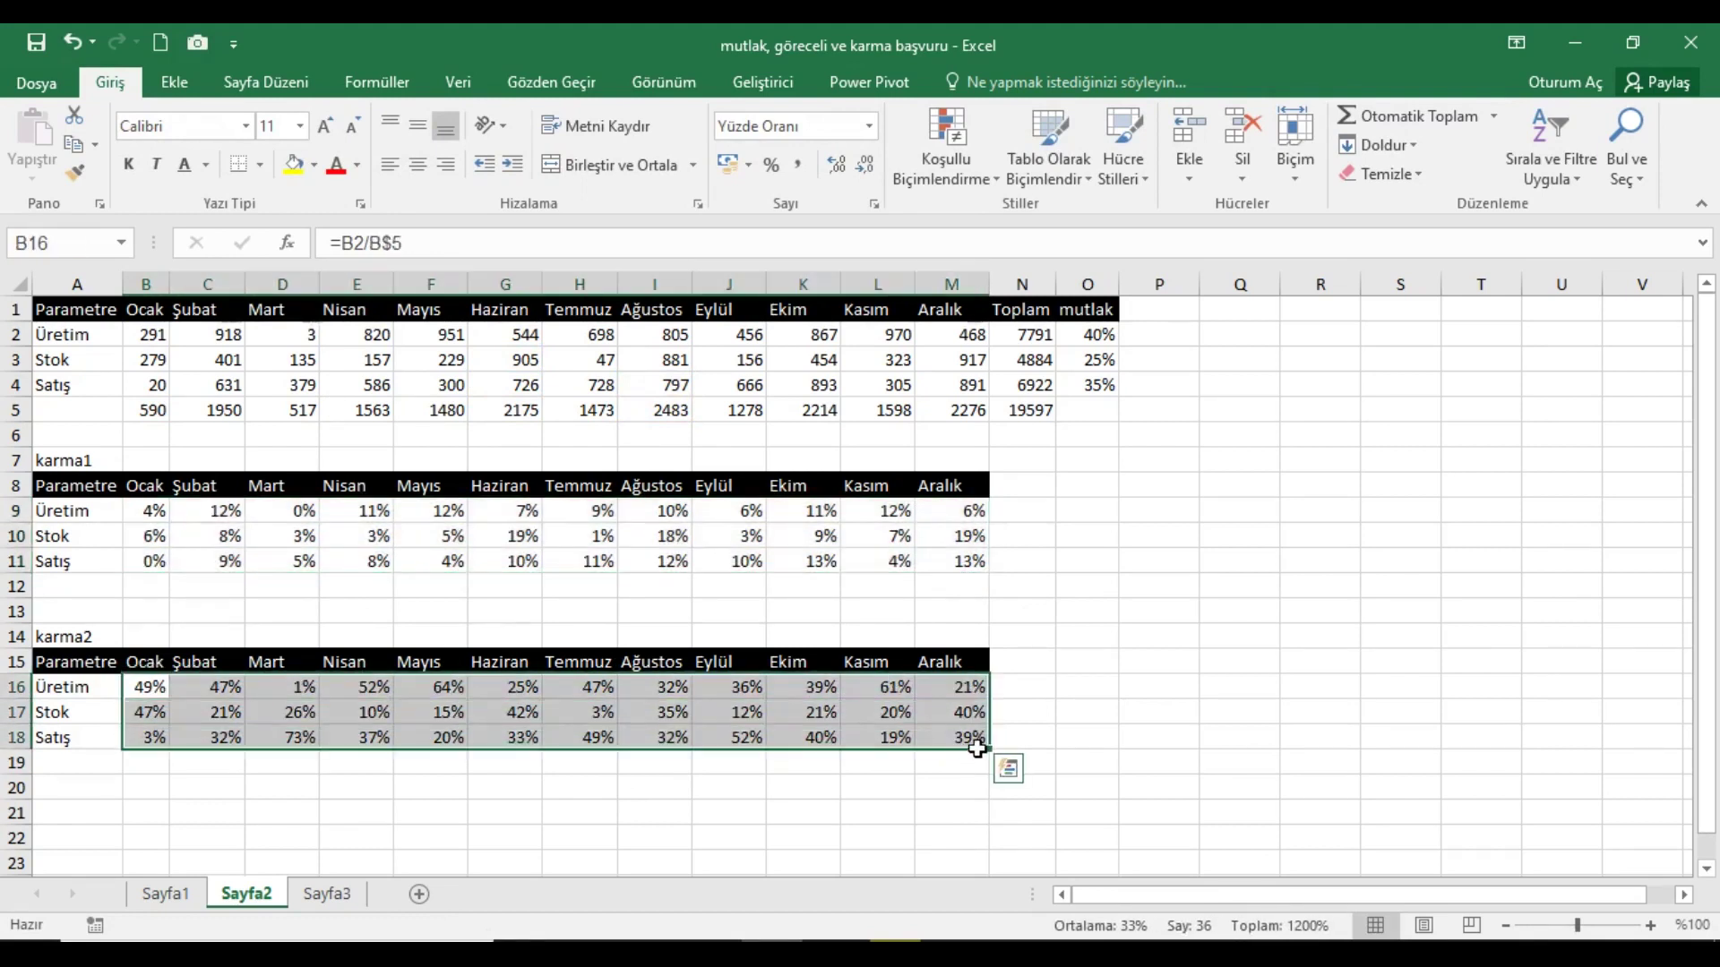
click(170, 894)
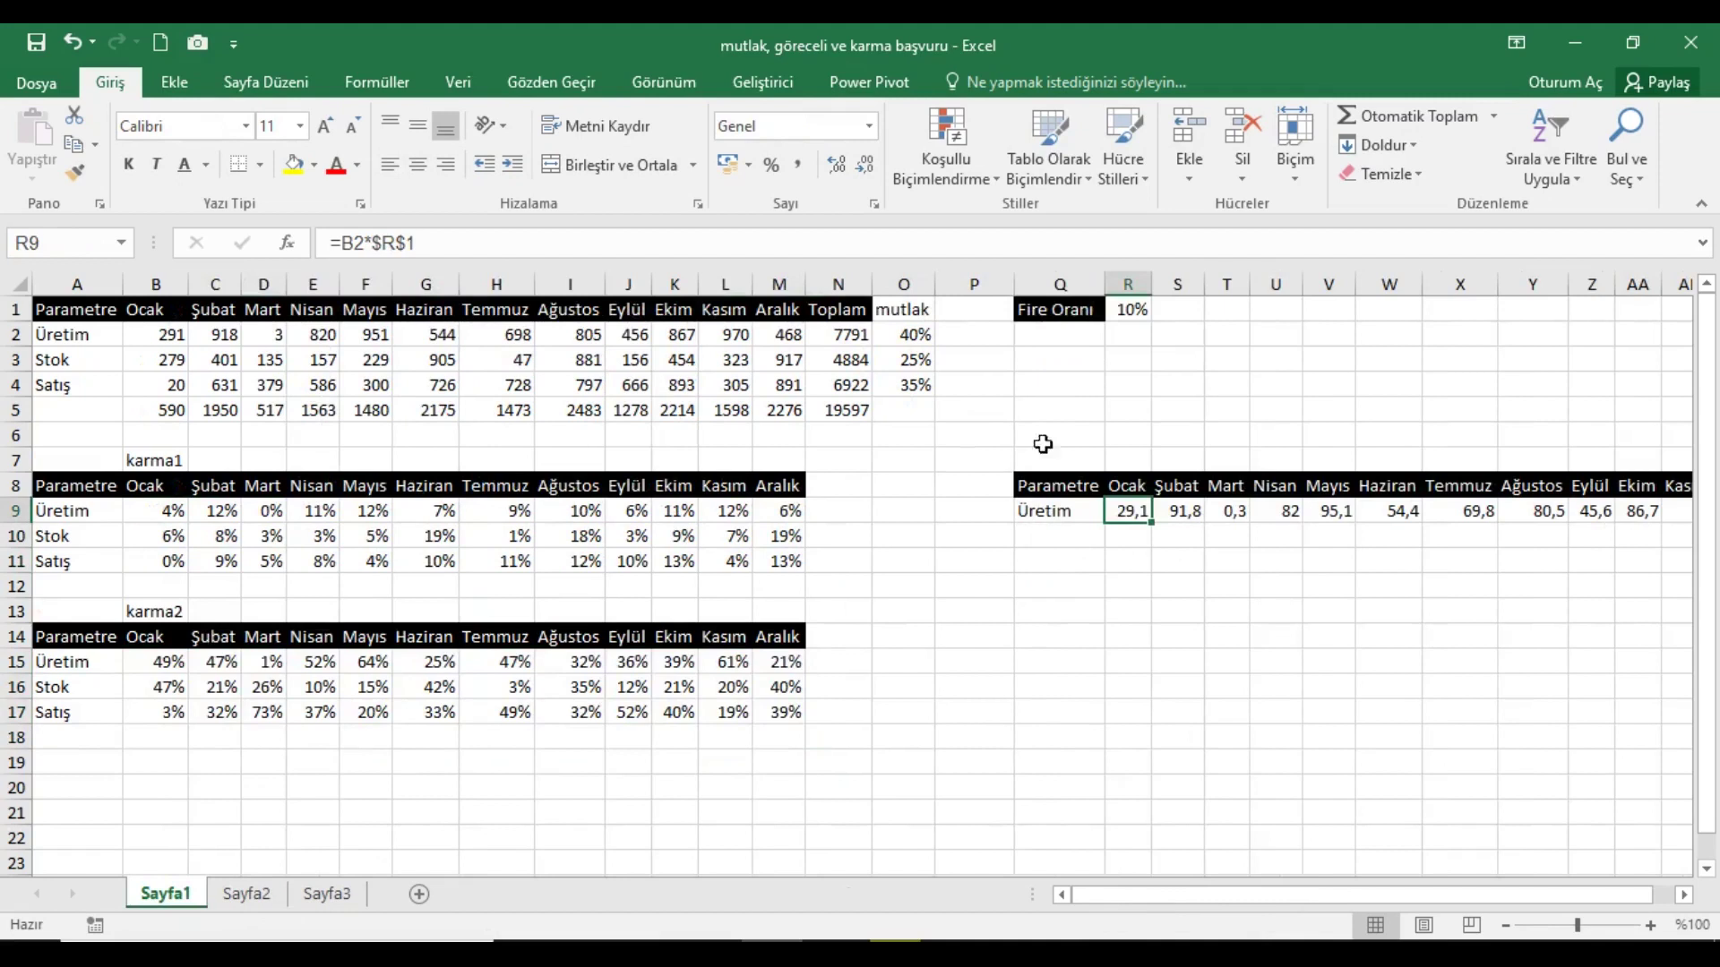
- Copy Fire Oranı and 10% from Sayfa1 into Sayfa2's Q1:R1 and auto-fit all columns
drag(1130, 311, 1066, 311)
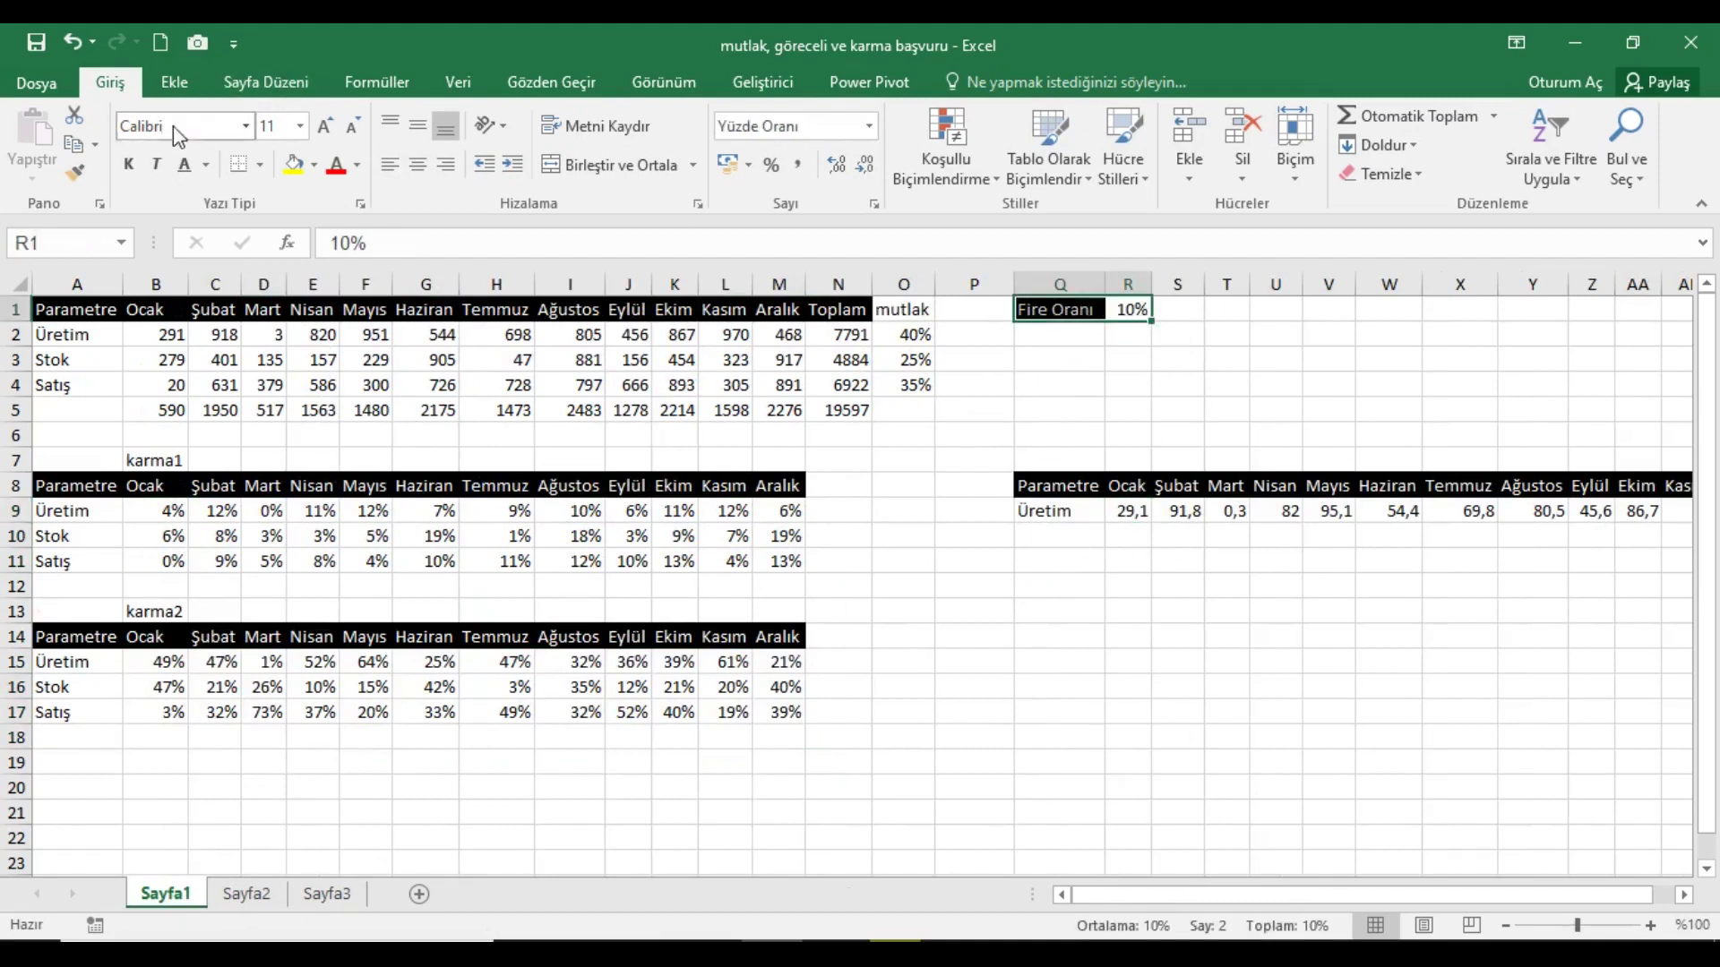
click(79, 150)
click(246, 894)
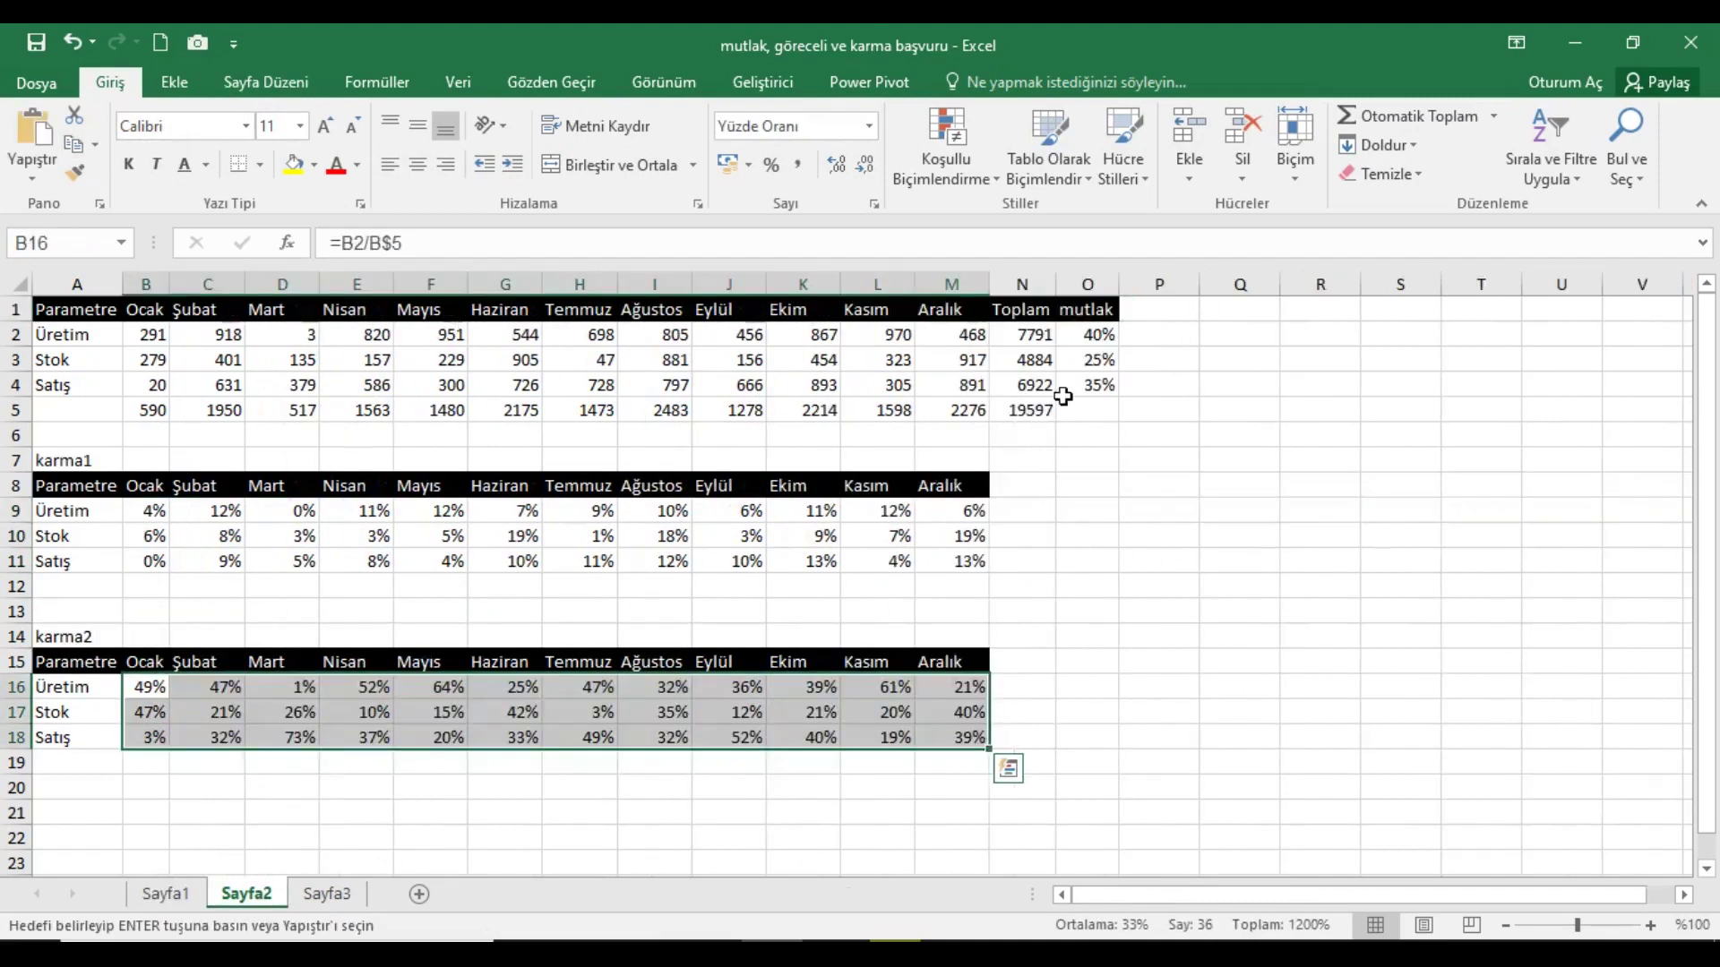
click(1235, 310)
click(33, 135)
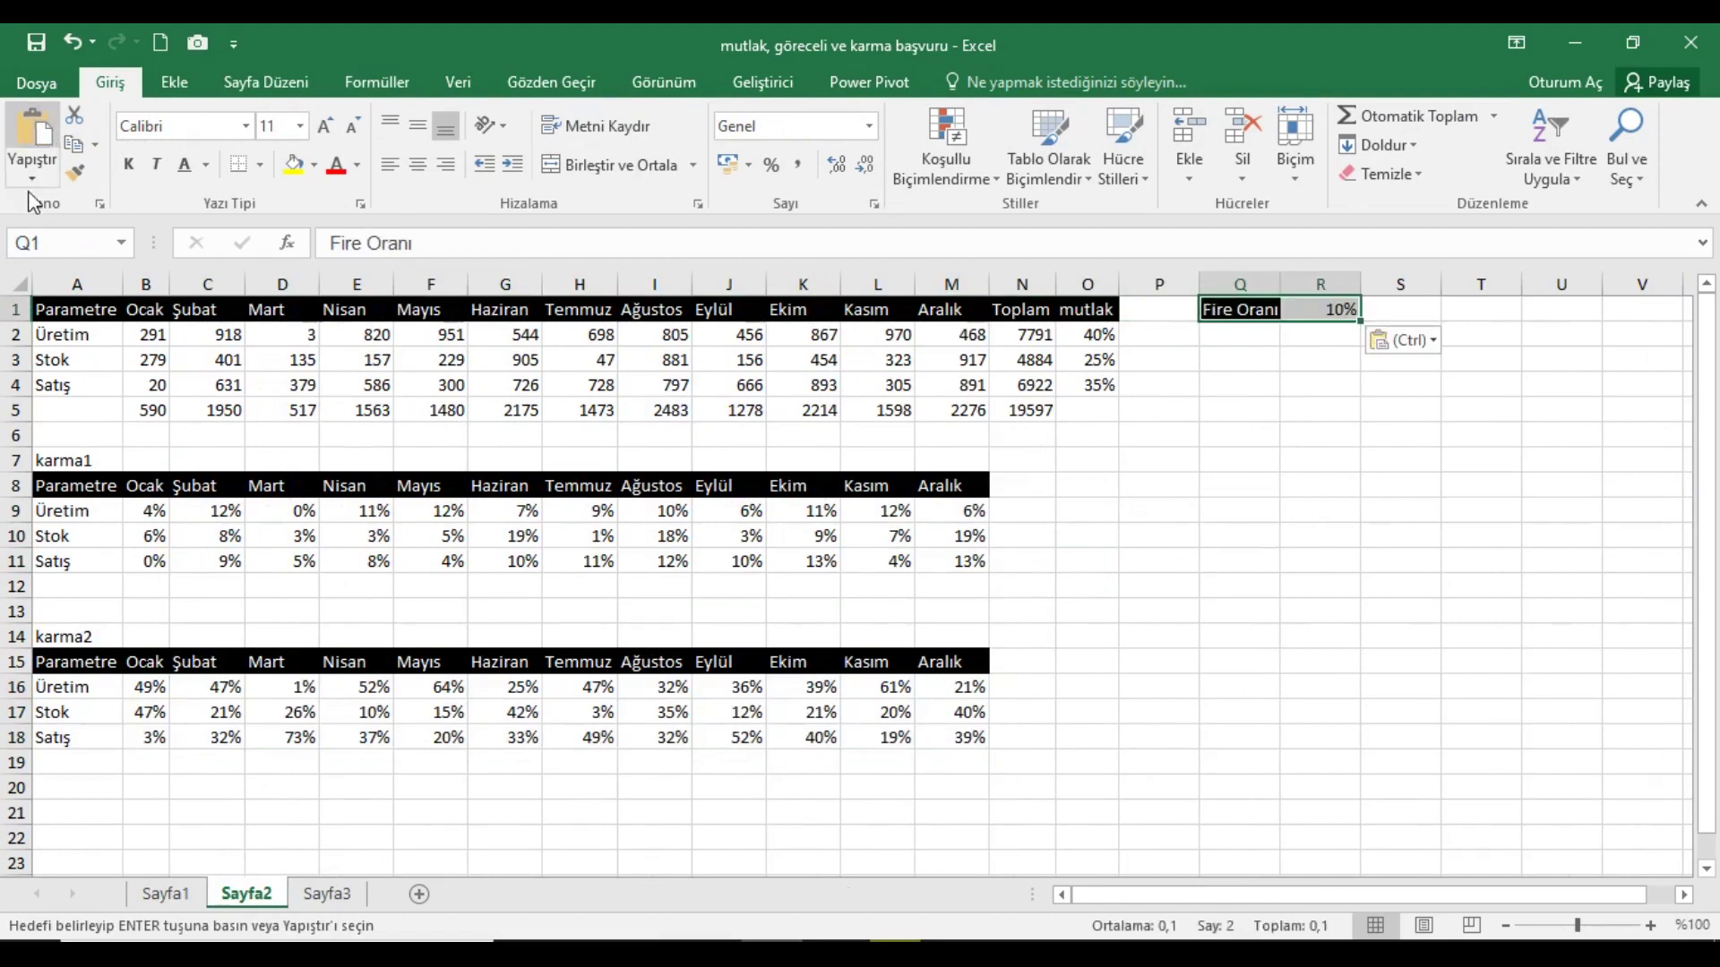
click(19, 284)
double_click(123, 284)
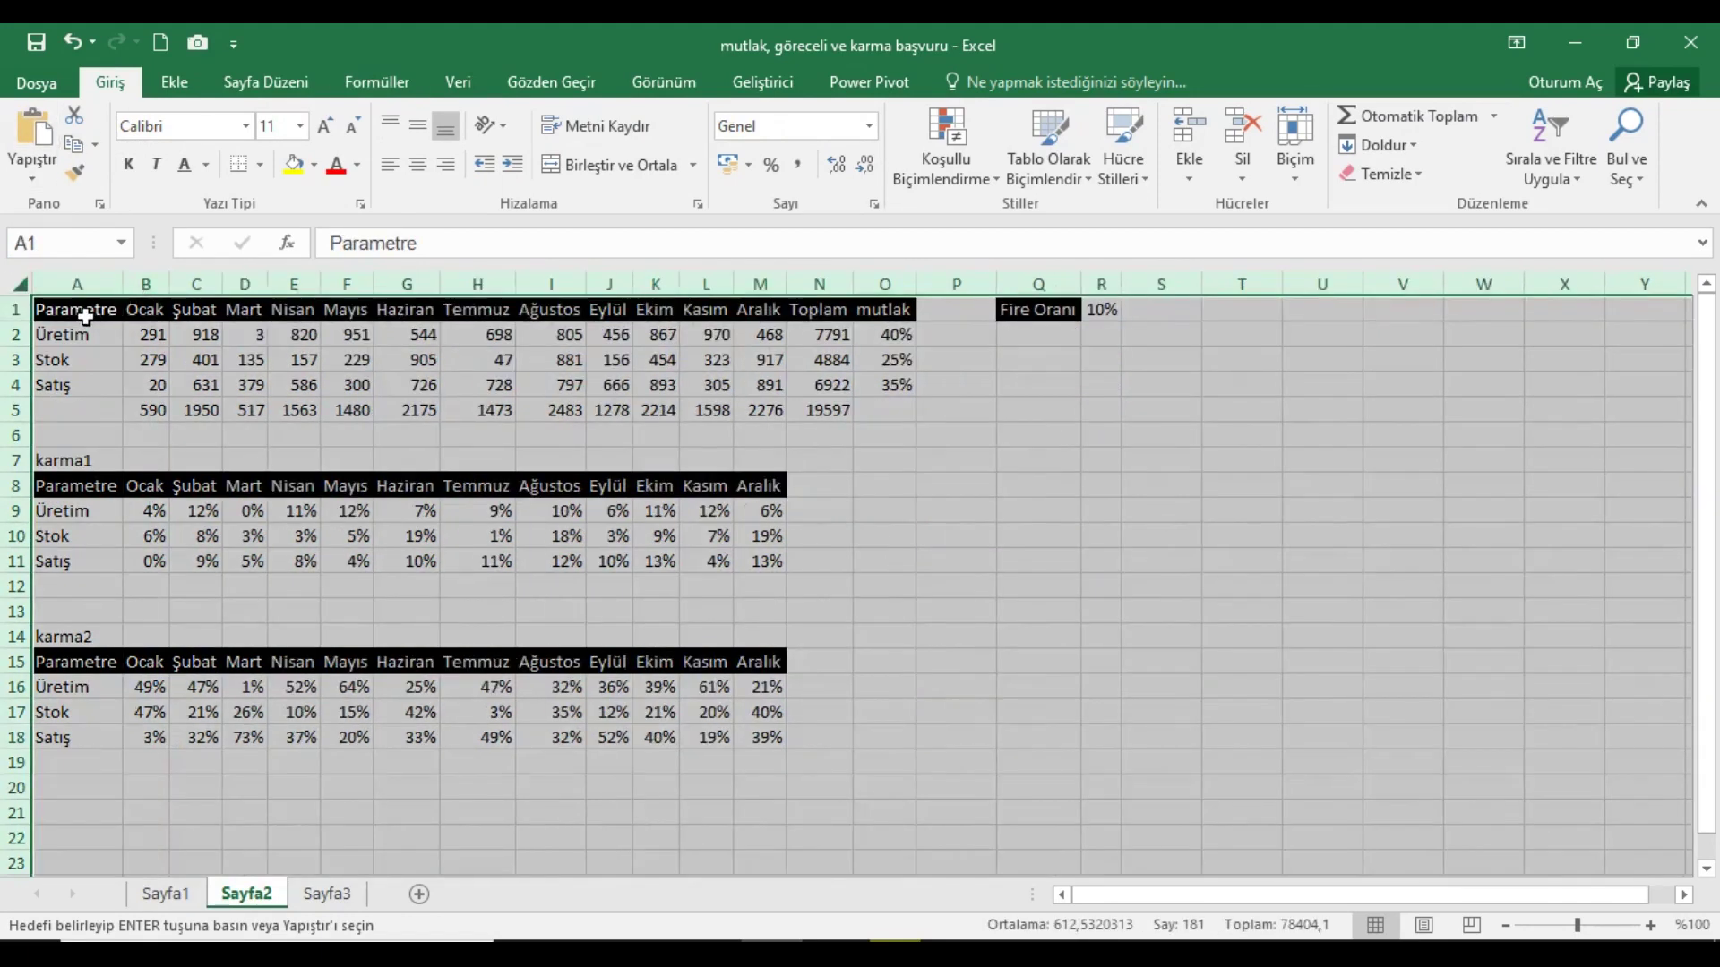
click(85, 314)
- Copy Sayfa1's month header row starting at Q8 into Sayfa2 at P8
click(165, 894)
click(1075, 486)
drag(1059, 486, 1590, 486)
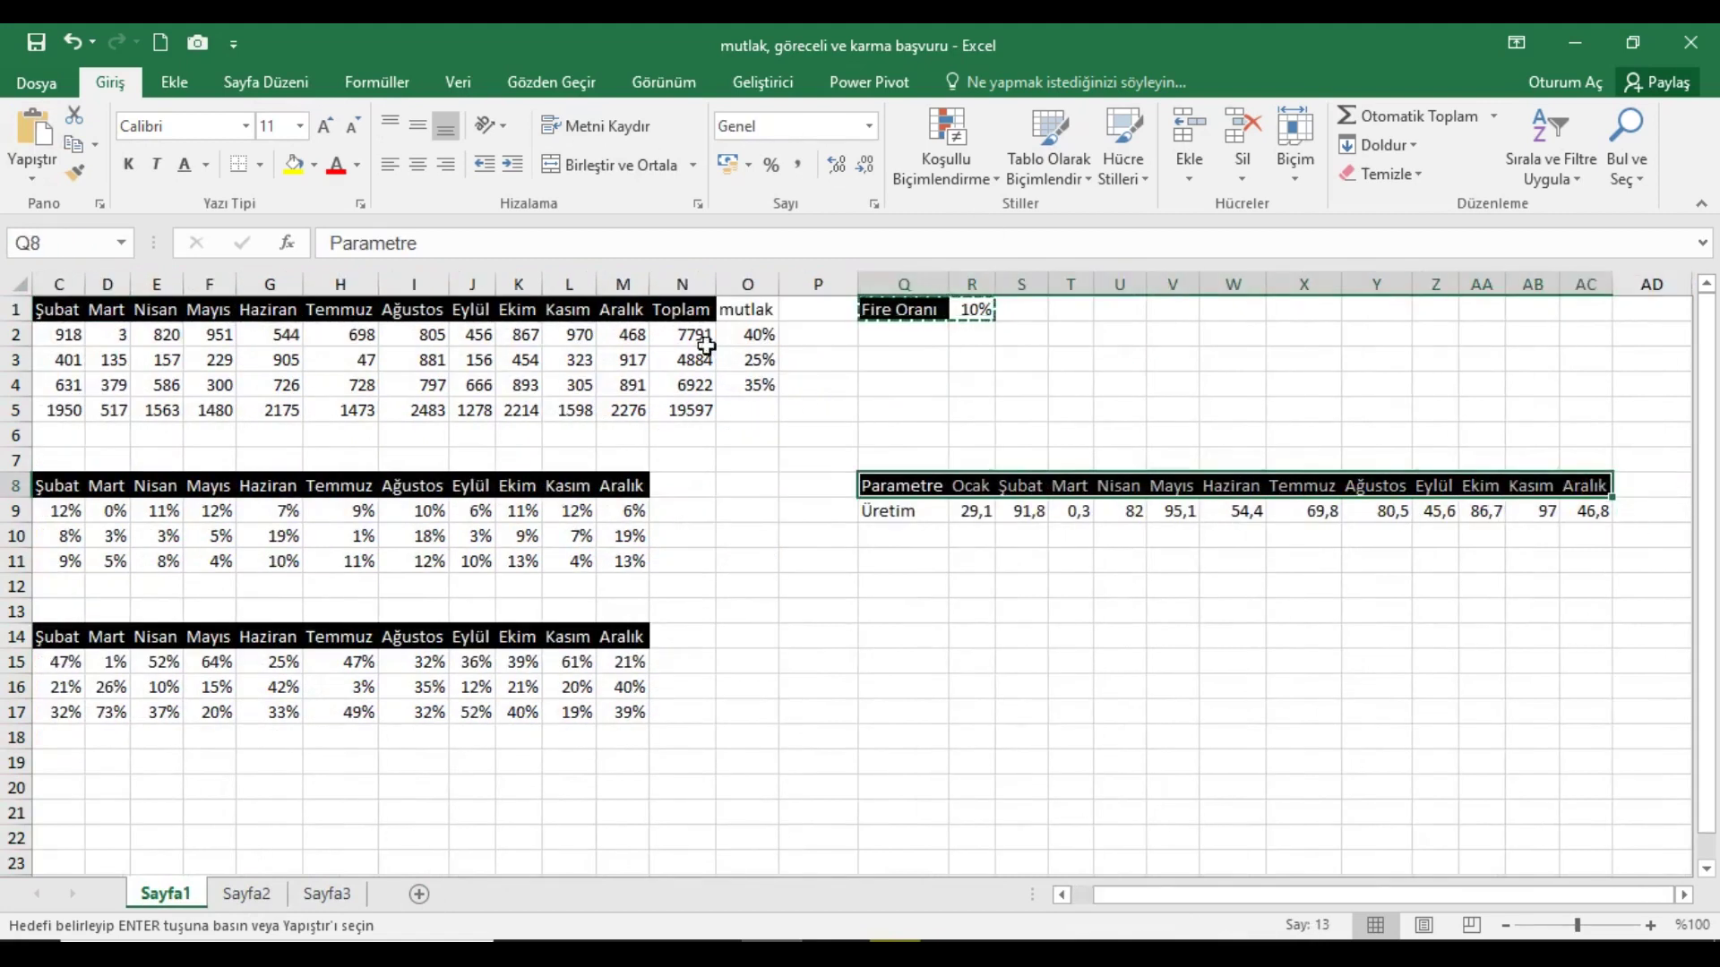
click(73, 144)
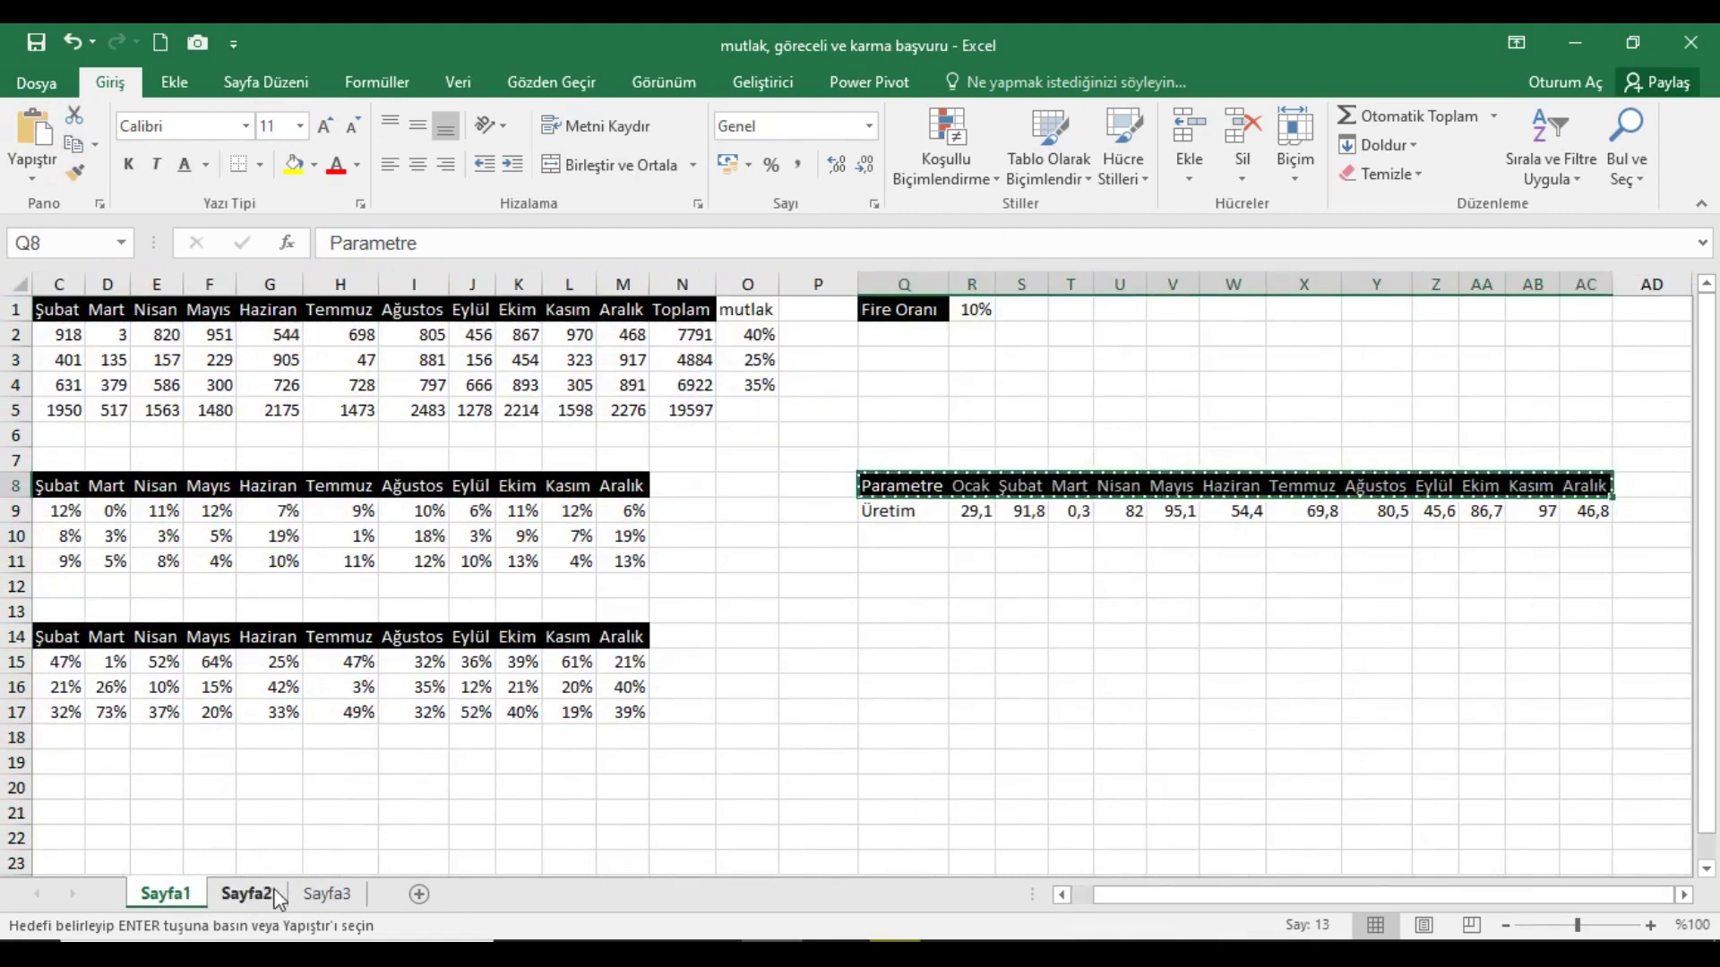
click(246, 894)
click(954, 487)
click(33, 135)
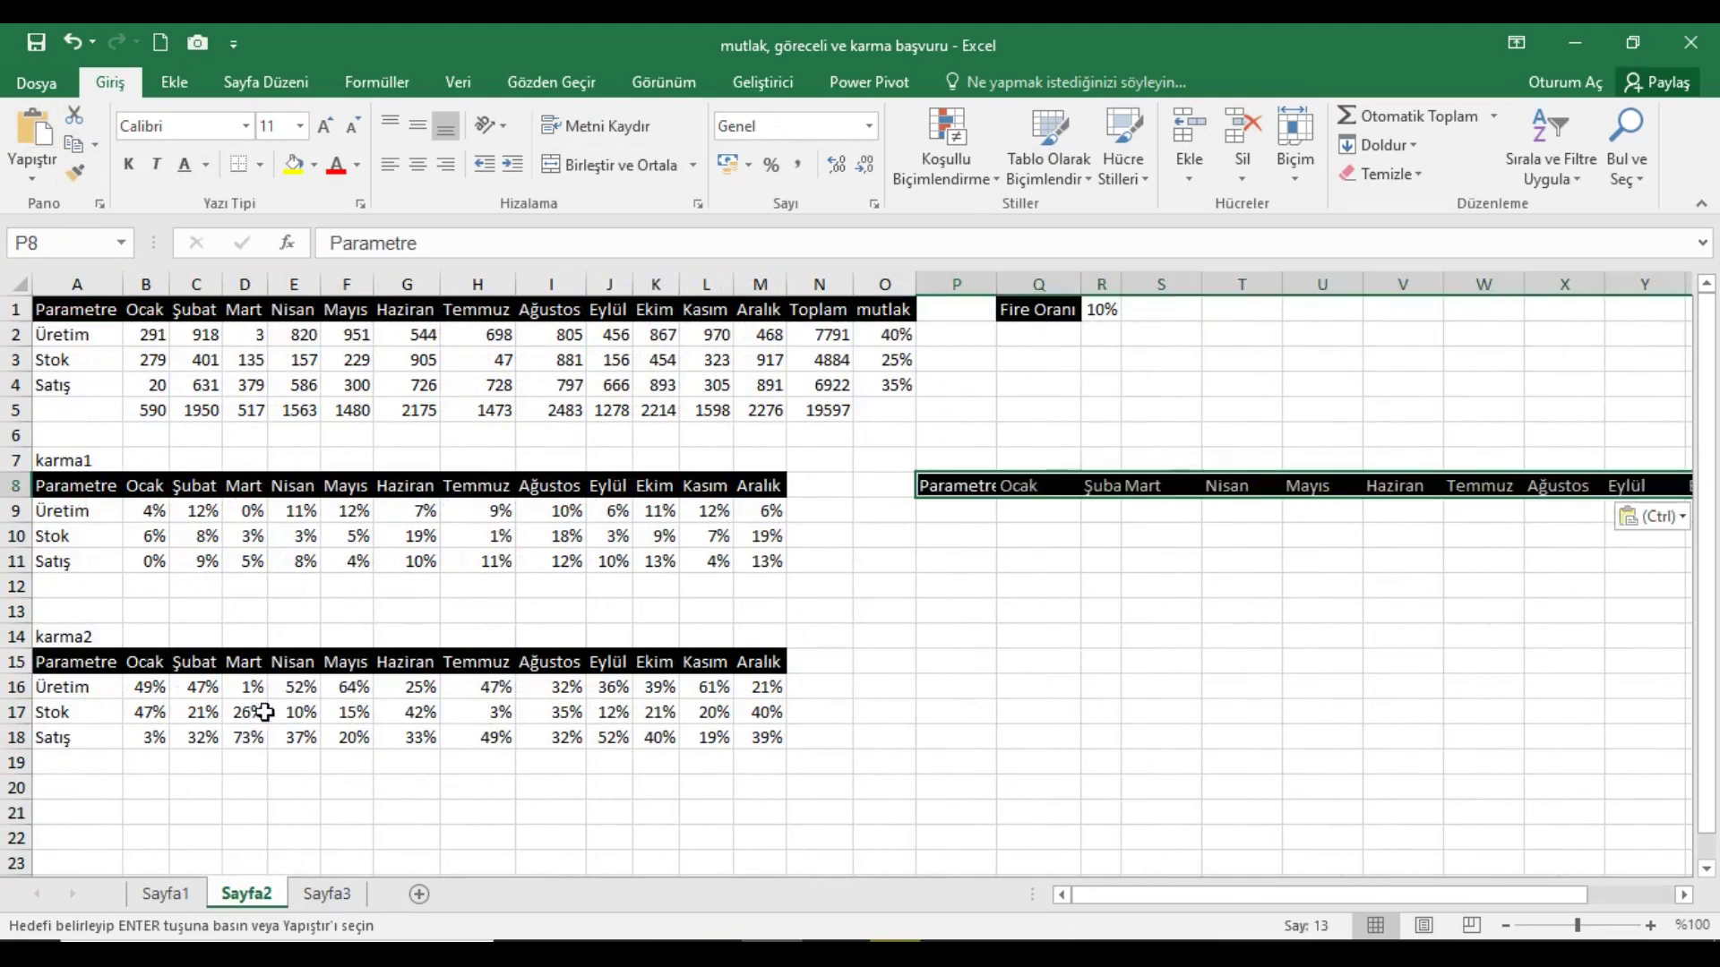
- Copy the Üretim label from Sayfa1's Q9 into Sayfa2's P9, then view Sayfa1's R9 waste formula
click(179, 894)
click(900, 511)
click(73, 144)
click(246, 894)
click(959, 512)
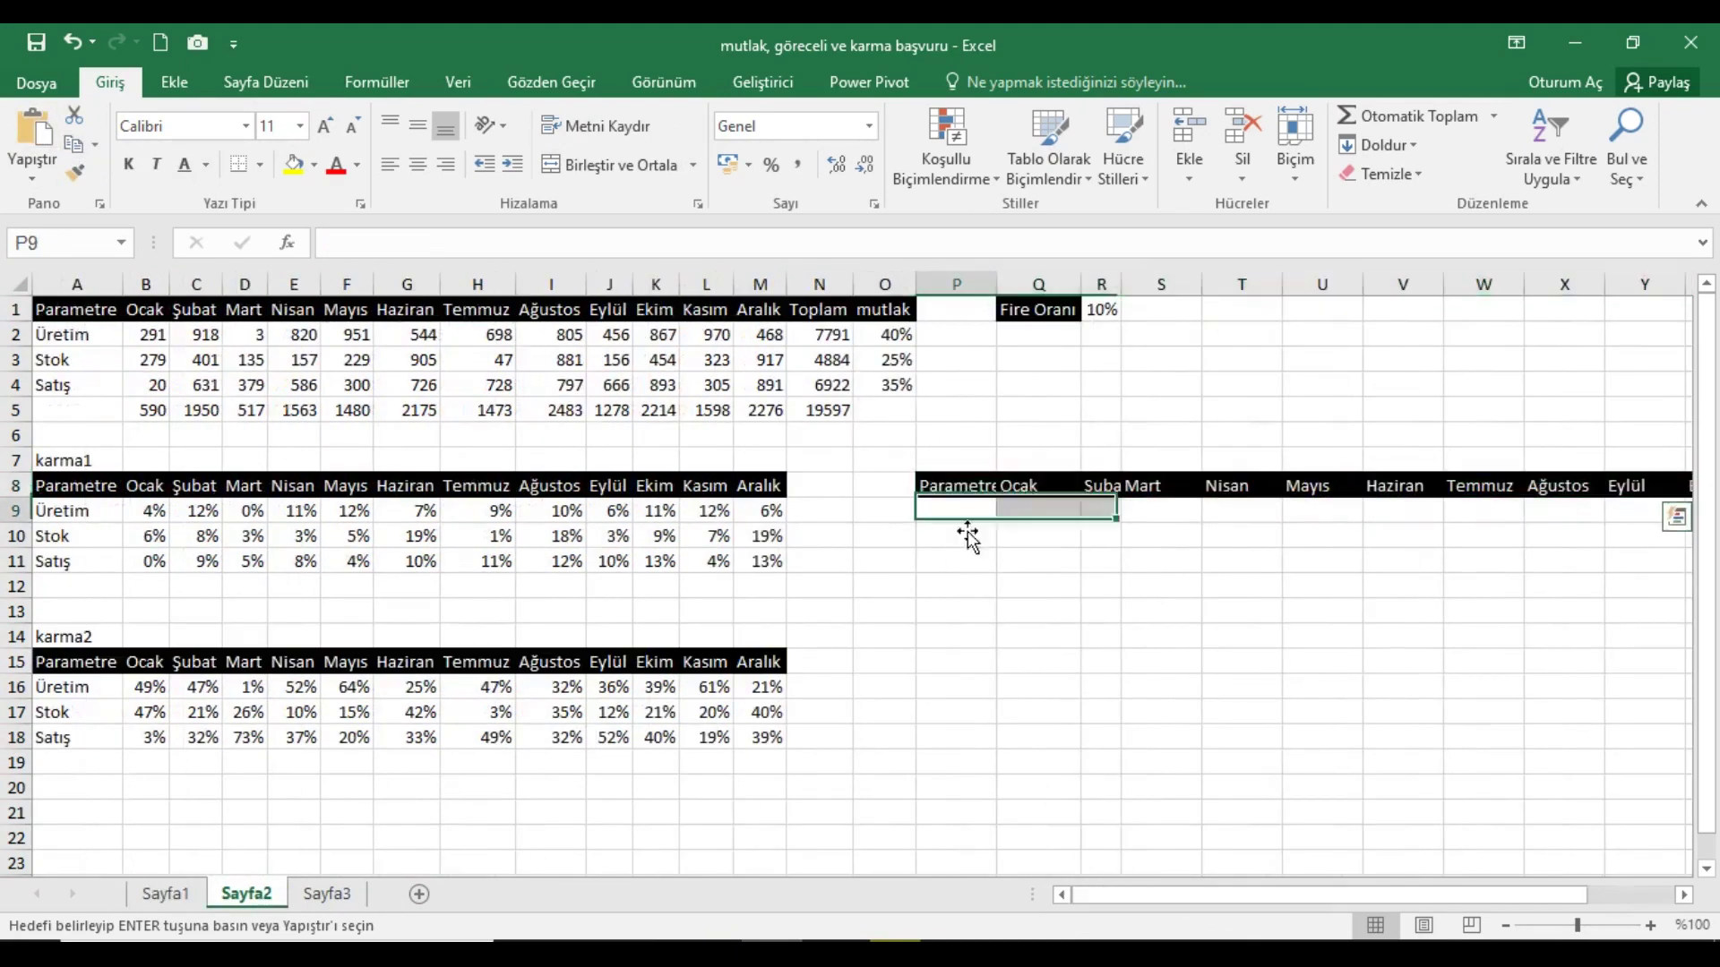
click(32, 134)
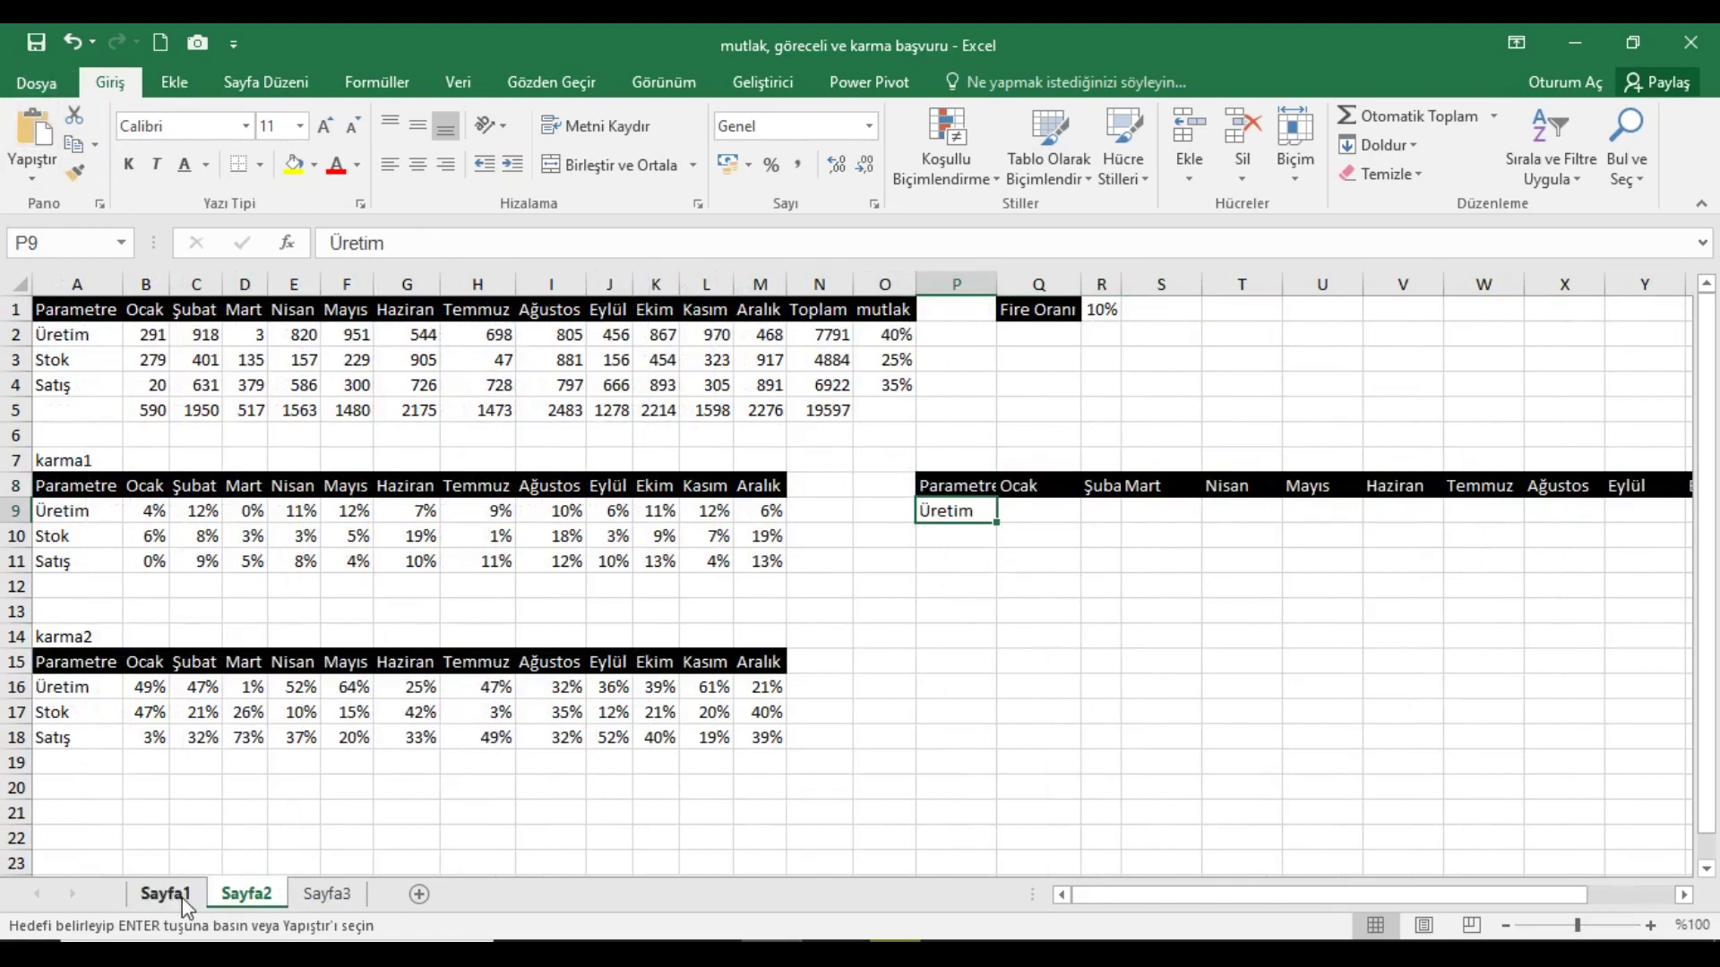
click(166, 894)
click(974, 511)
drag(1130, 895, 1110, 895)
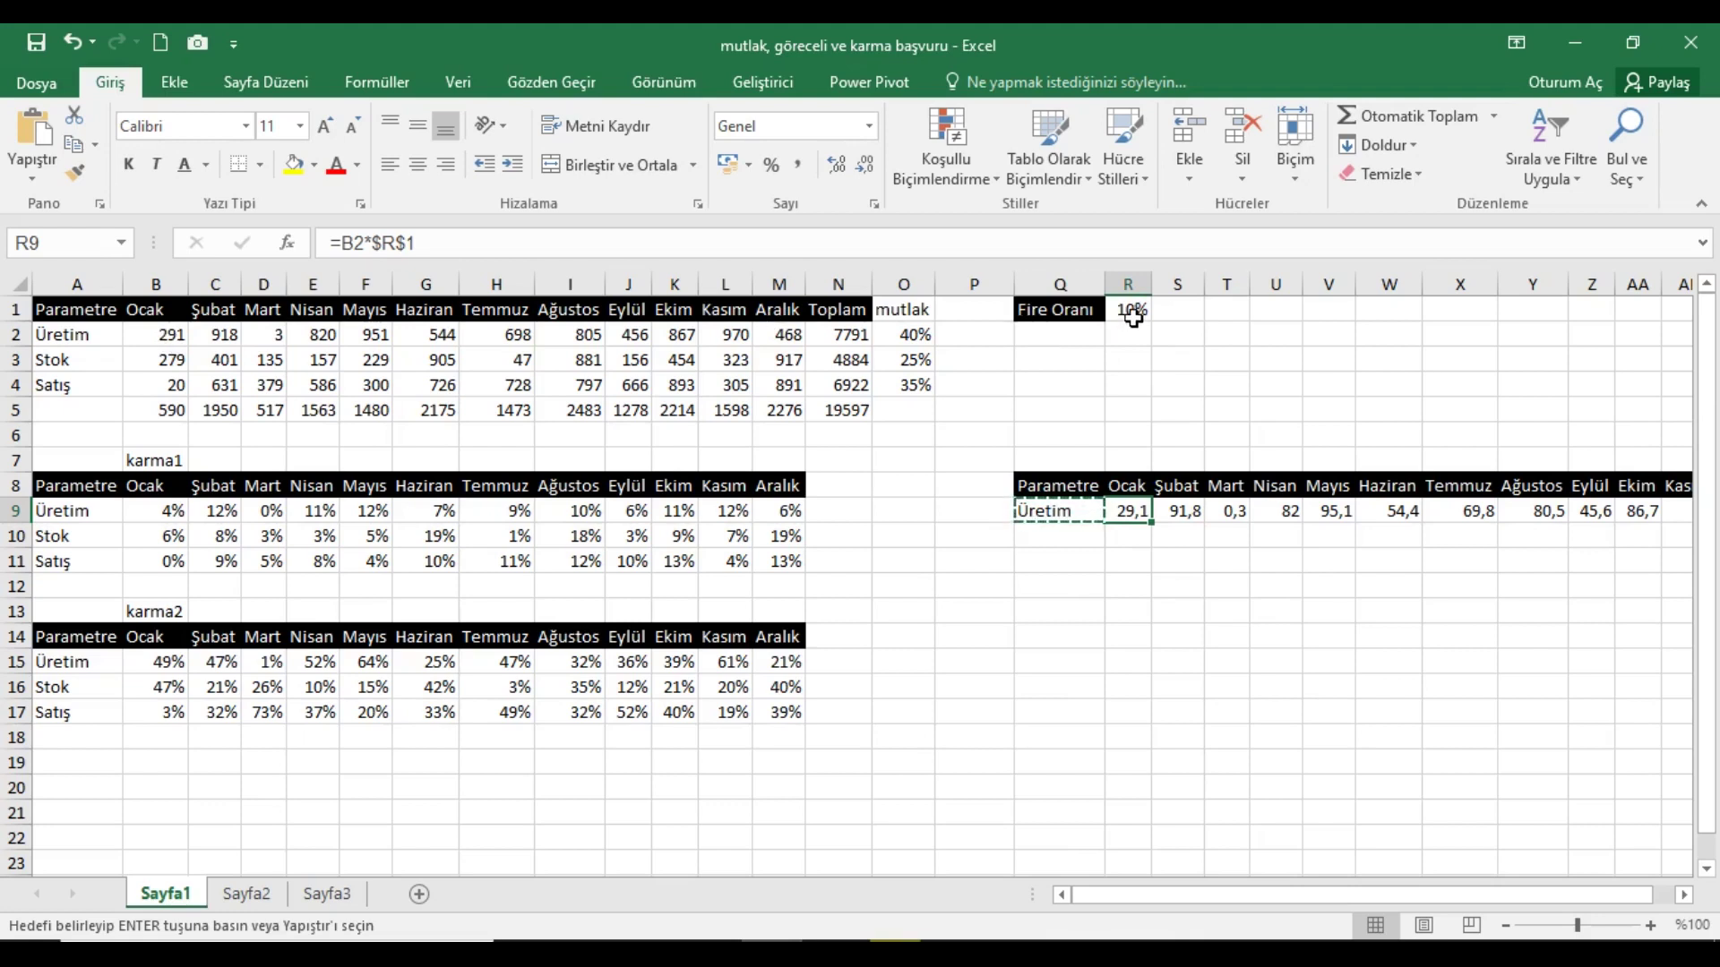
- On Sayfa2, paste the label into P9 and enter =B2*$R$1 in Q9
click(246, 894)
key(ctrl+v)
key(Right)
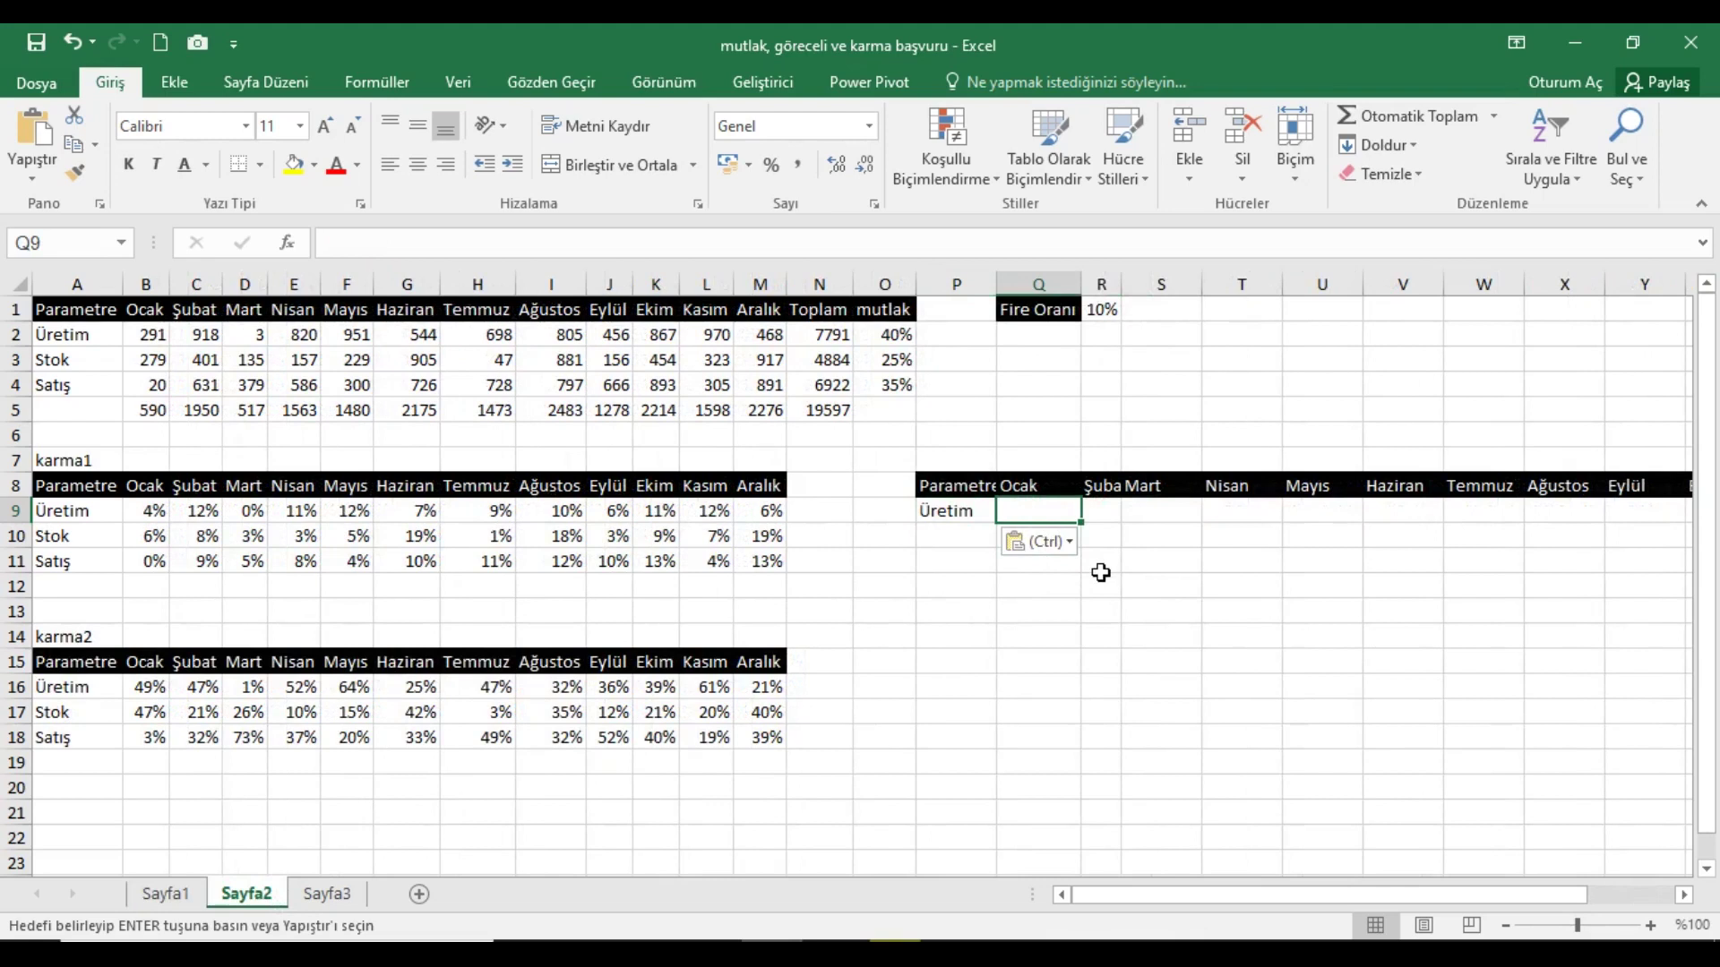
text(=)
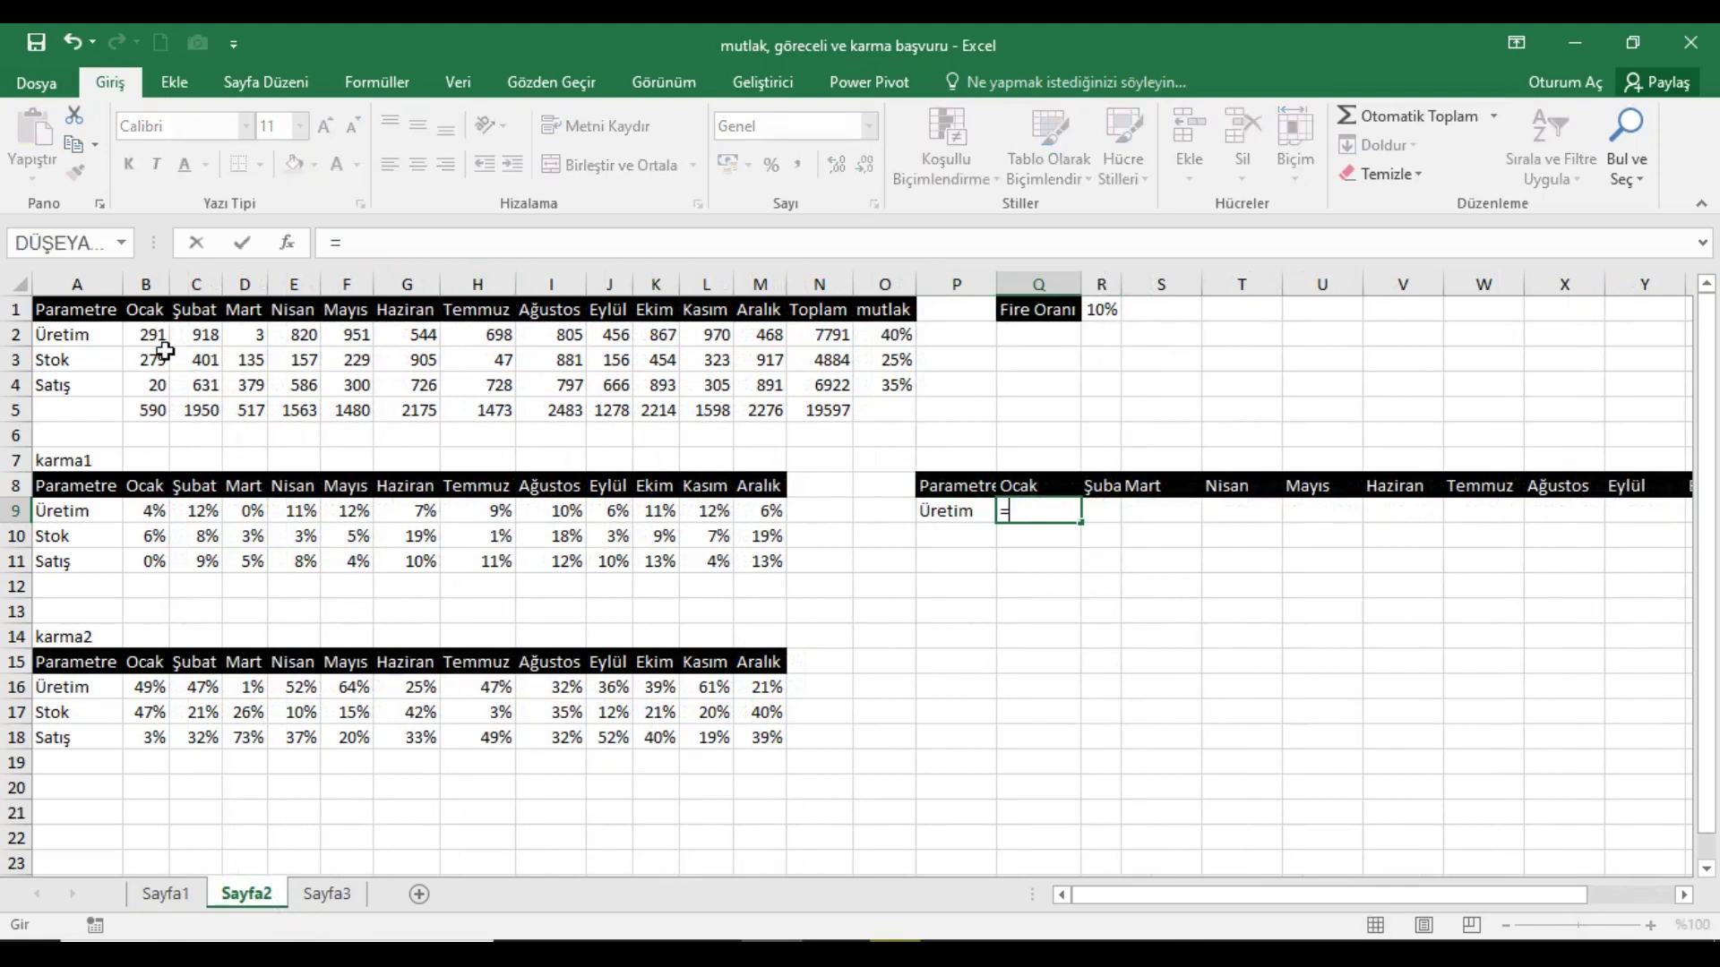
click(150, 338)
text(*)
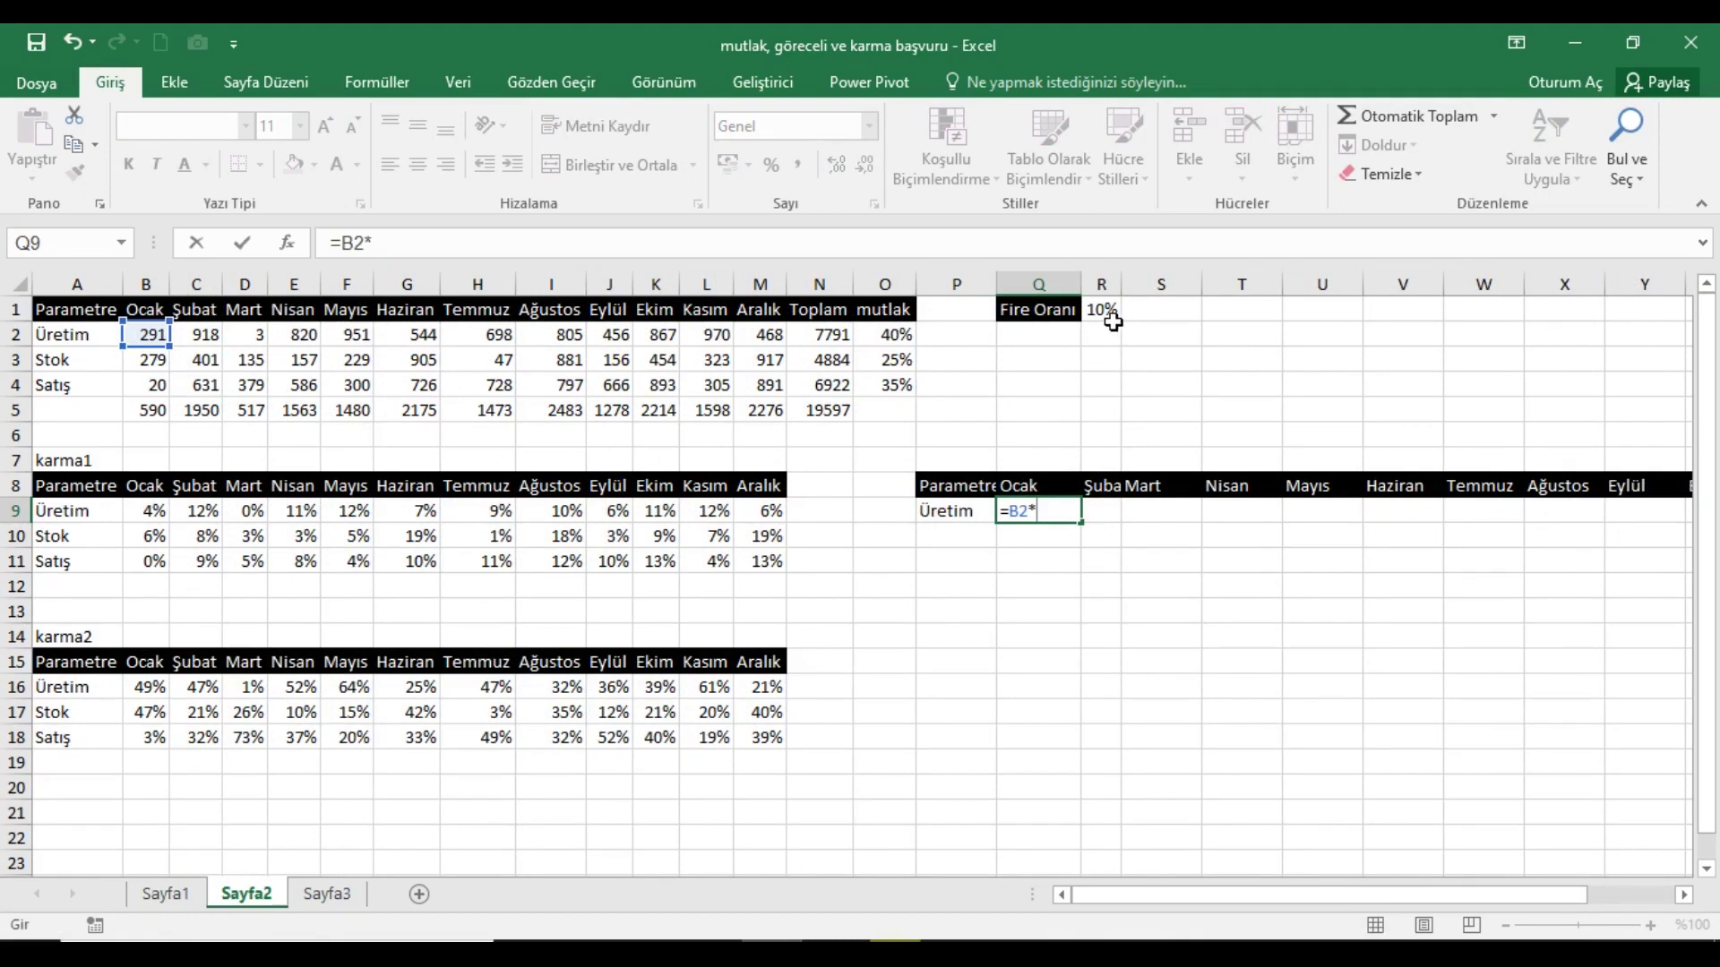
click(1112, 323)
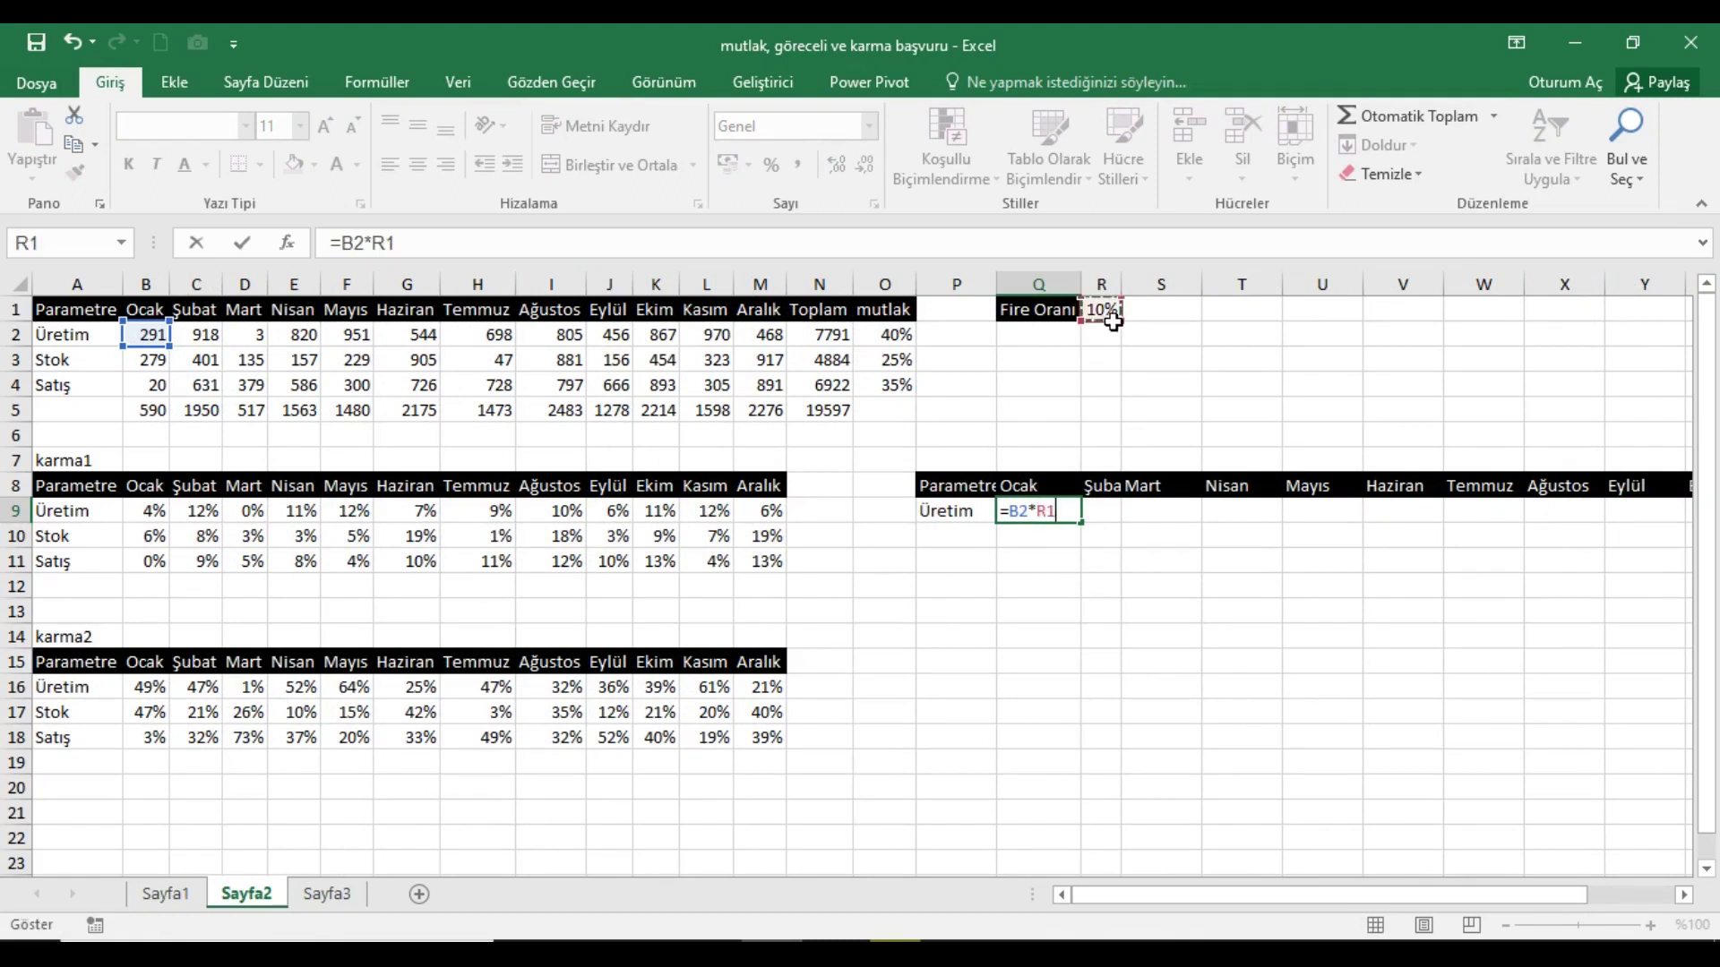
key(F4)
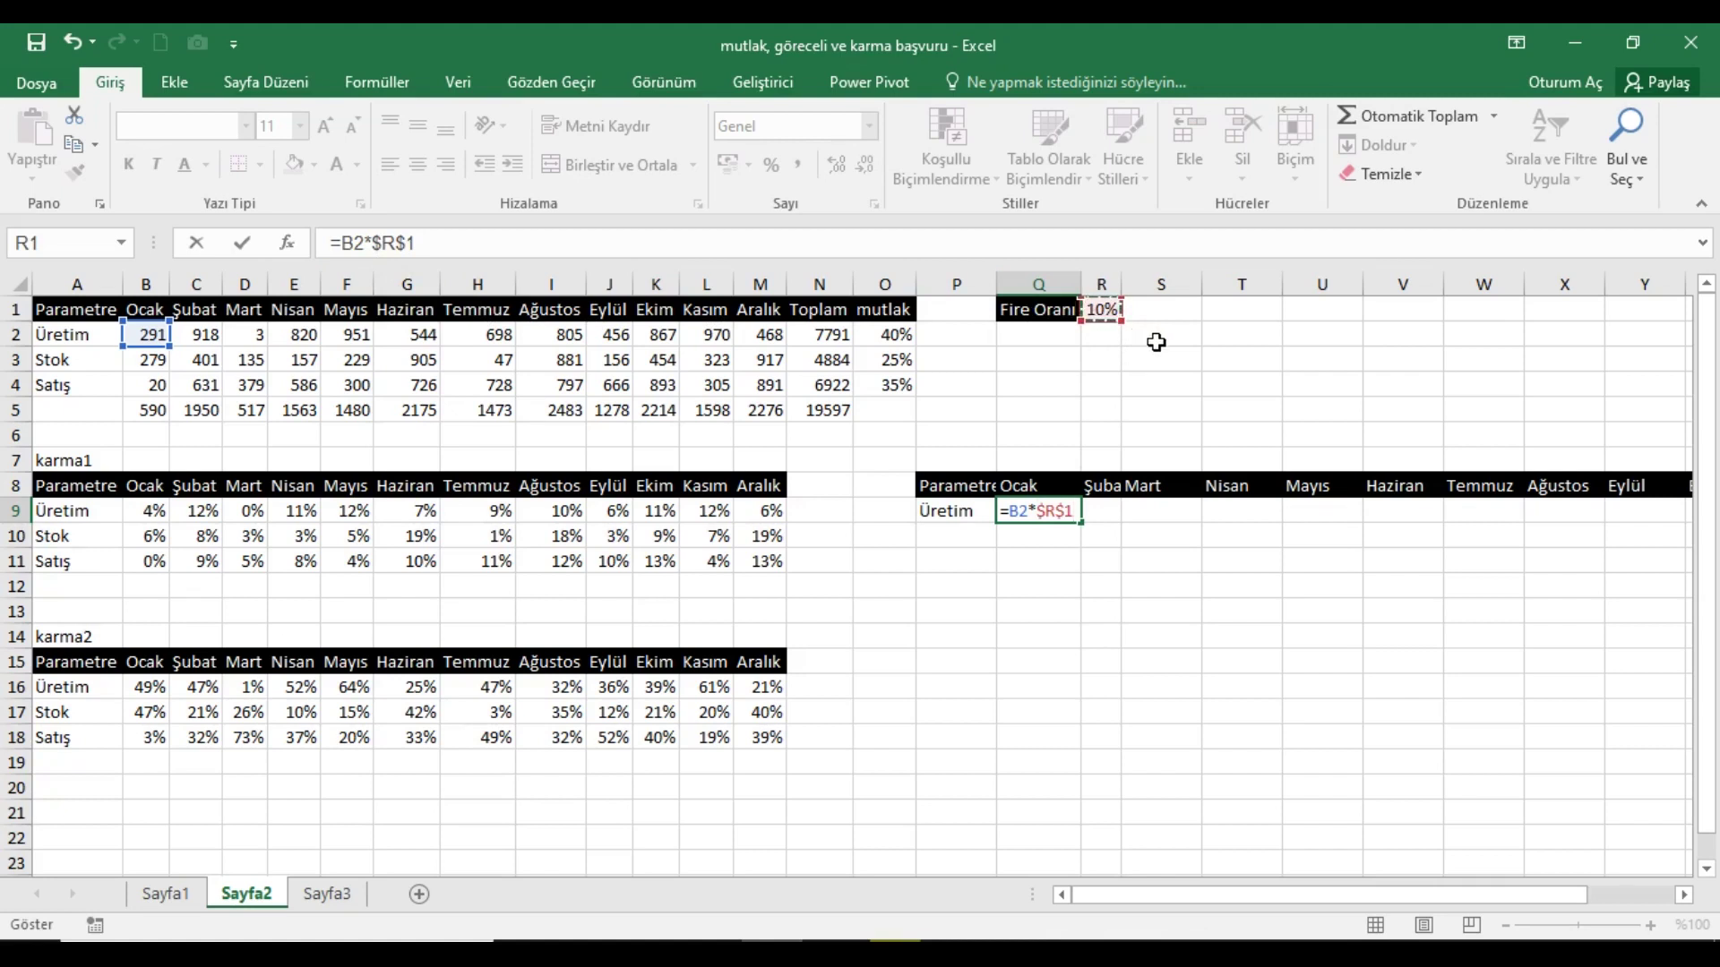
key(Return)
- Verify Q9's =B2*$R$1 formula returns 29,1
click(1057, 516)
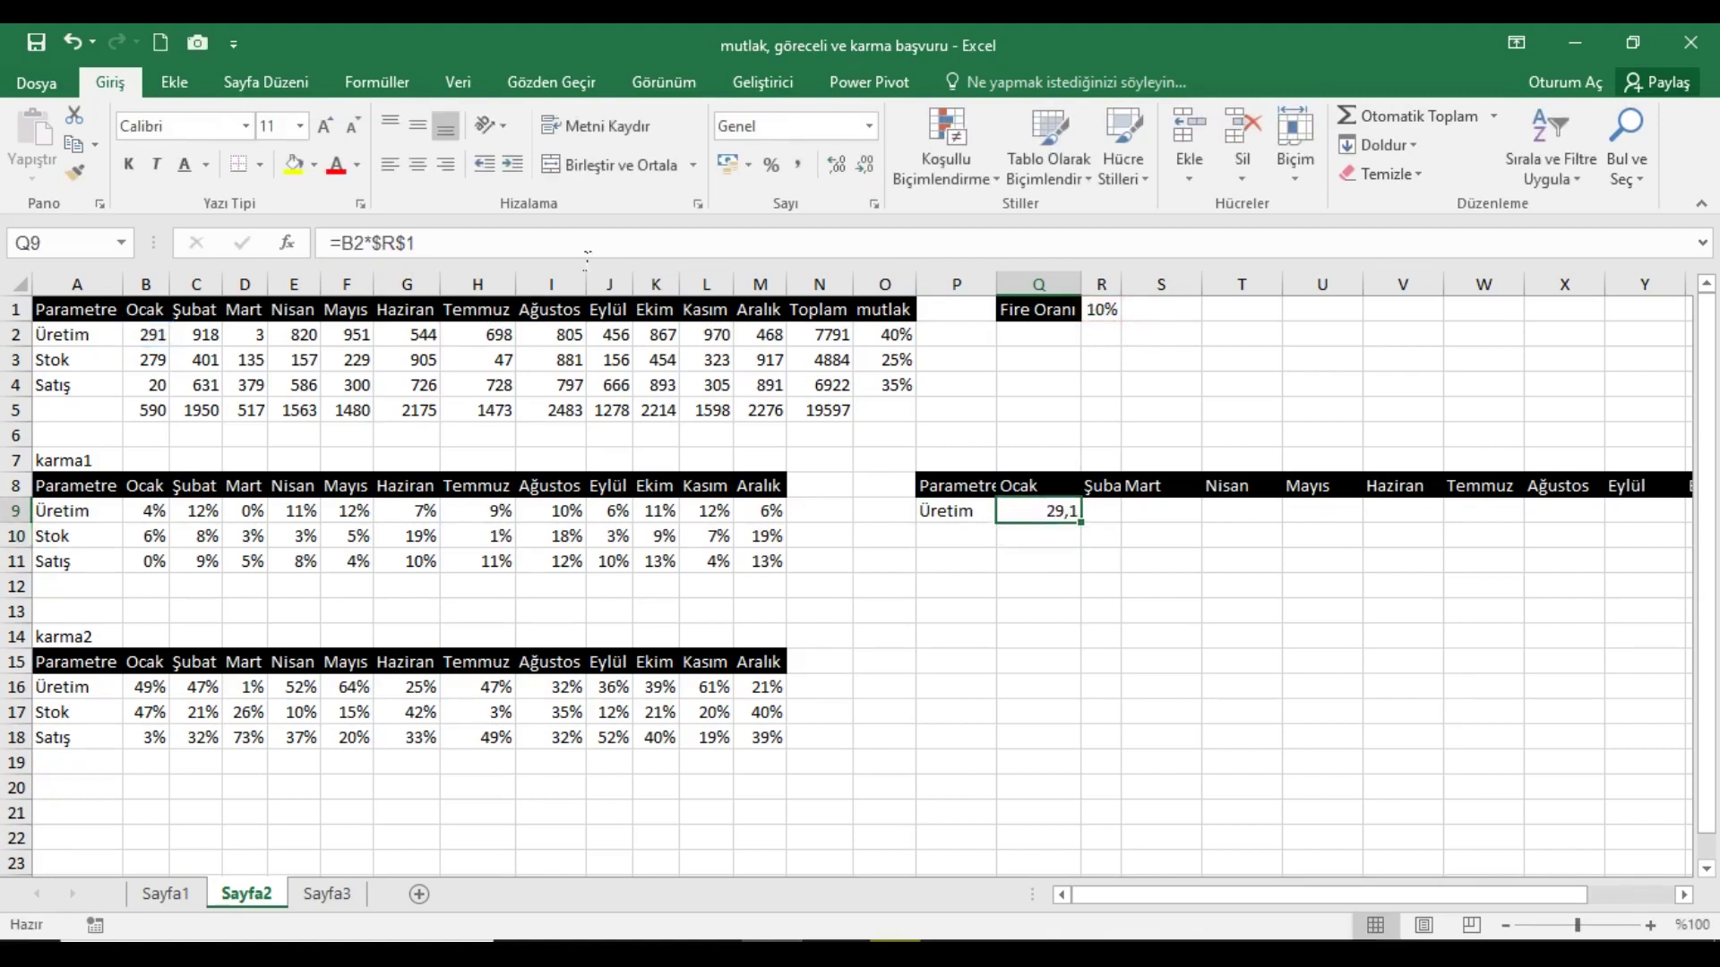
click(587, 251)
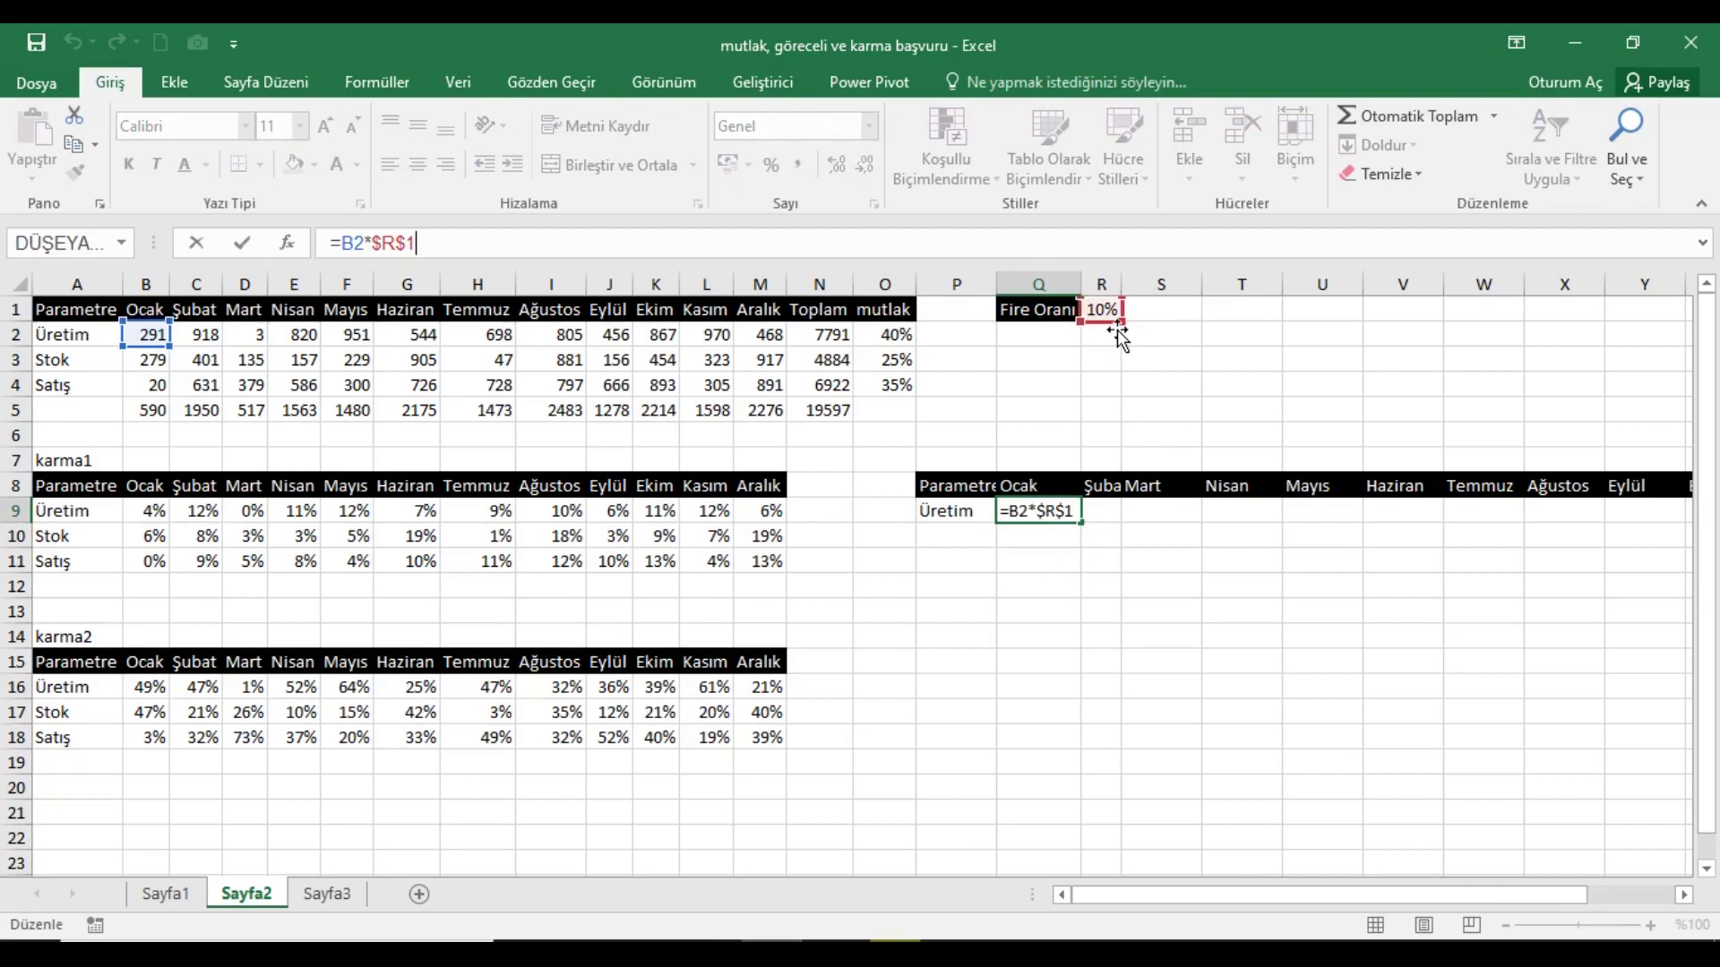
key(Return)
click(1071, 518)
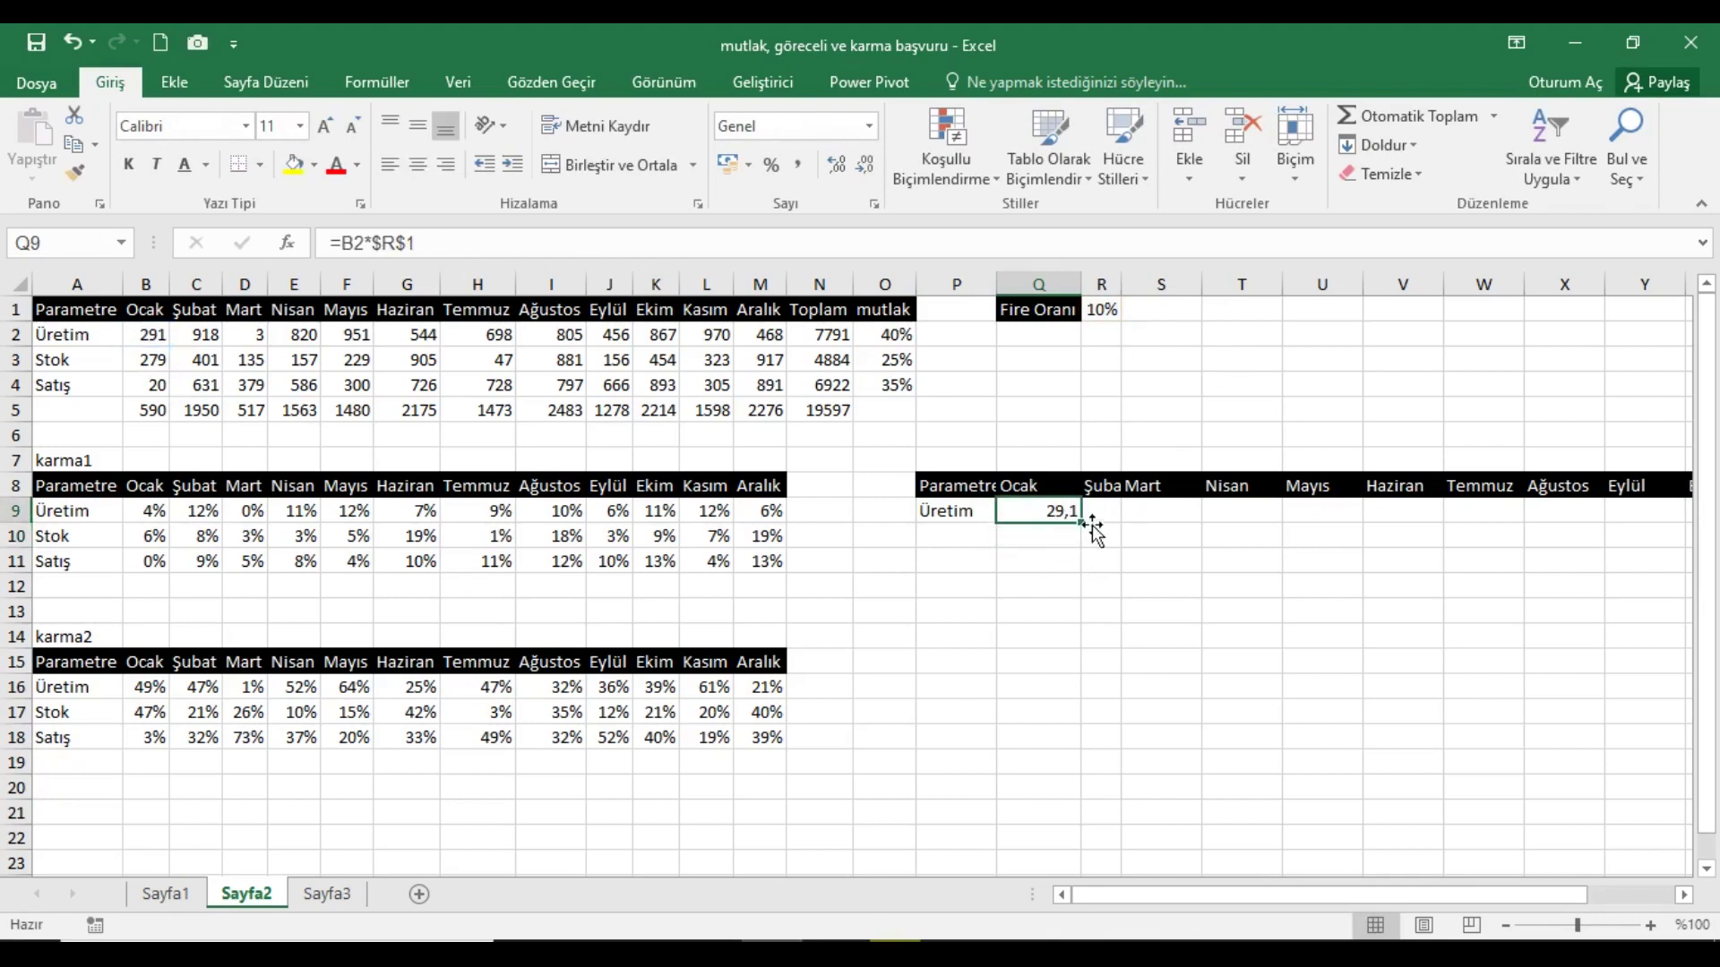
- Fill the =B2*$R$1 waste formula from Q9 across to AB9 and autofit all column widths
drag(1093, 532, 1473, 551)
drag(1374, 889, 1150, 890)
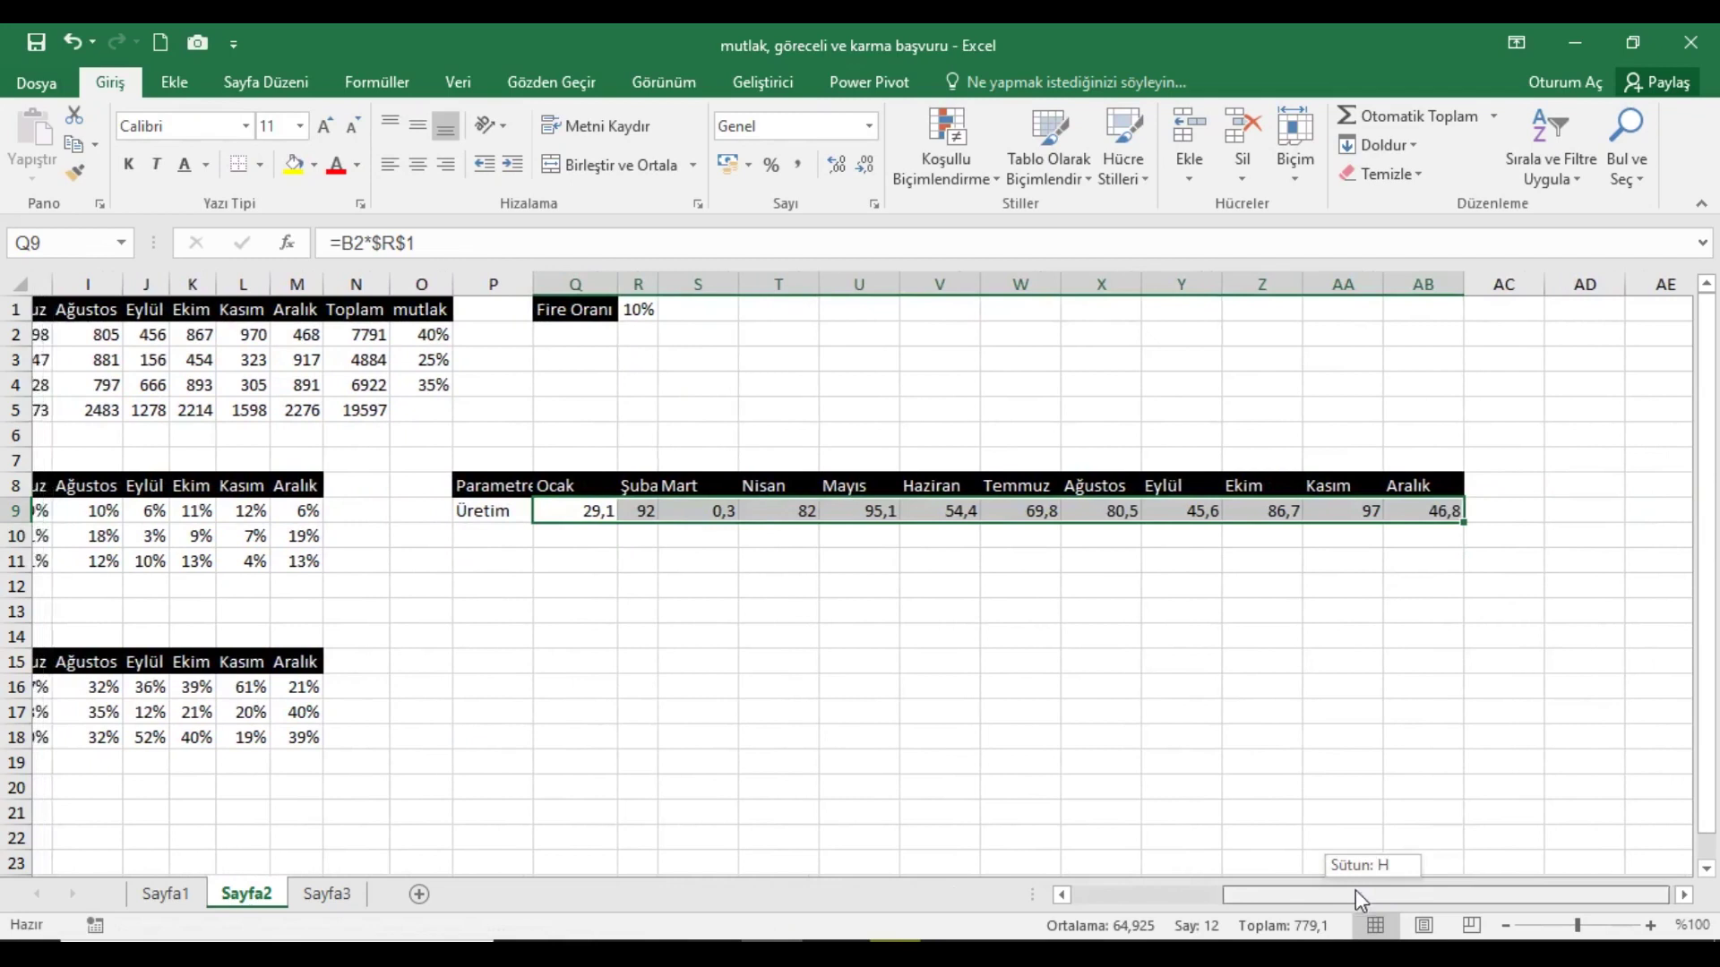
click(16, 284)
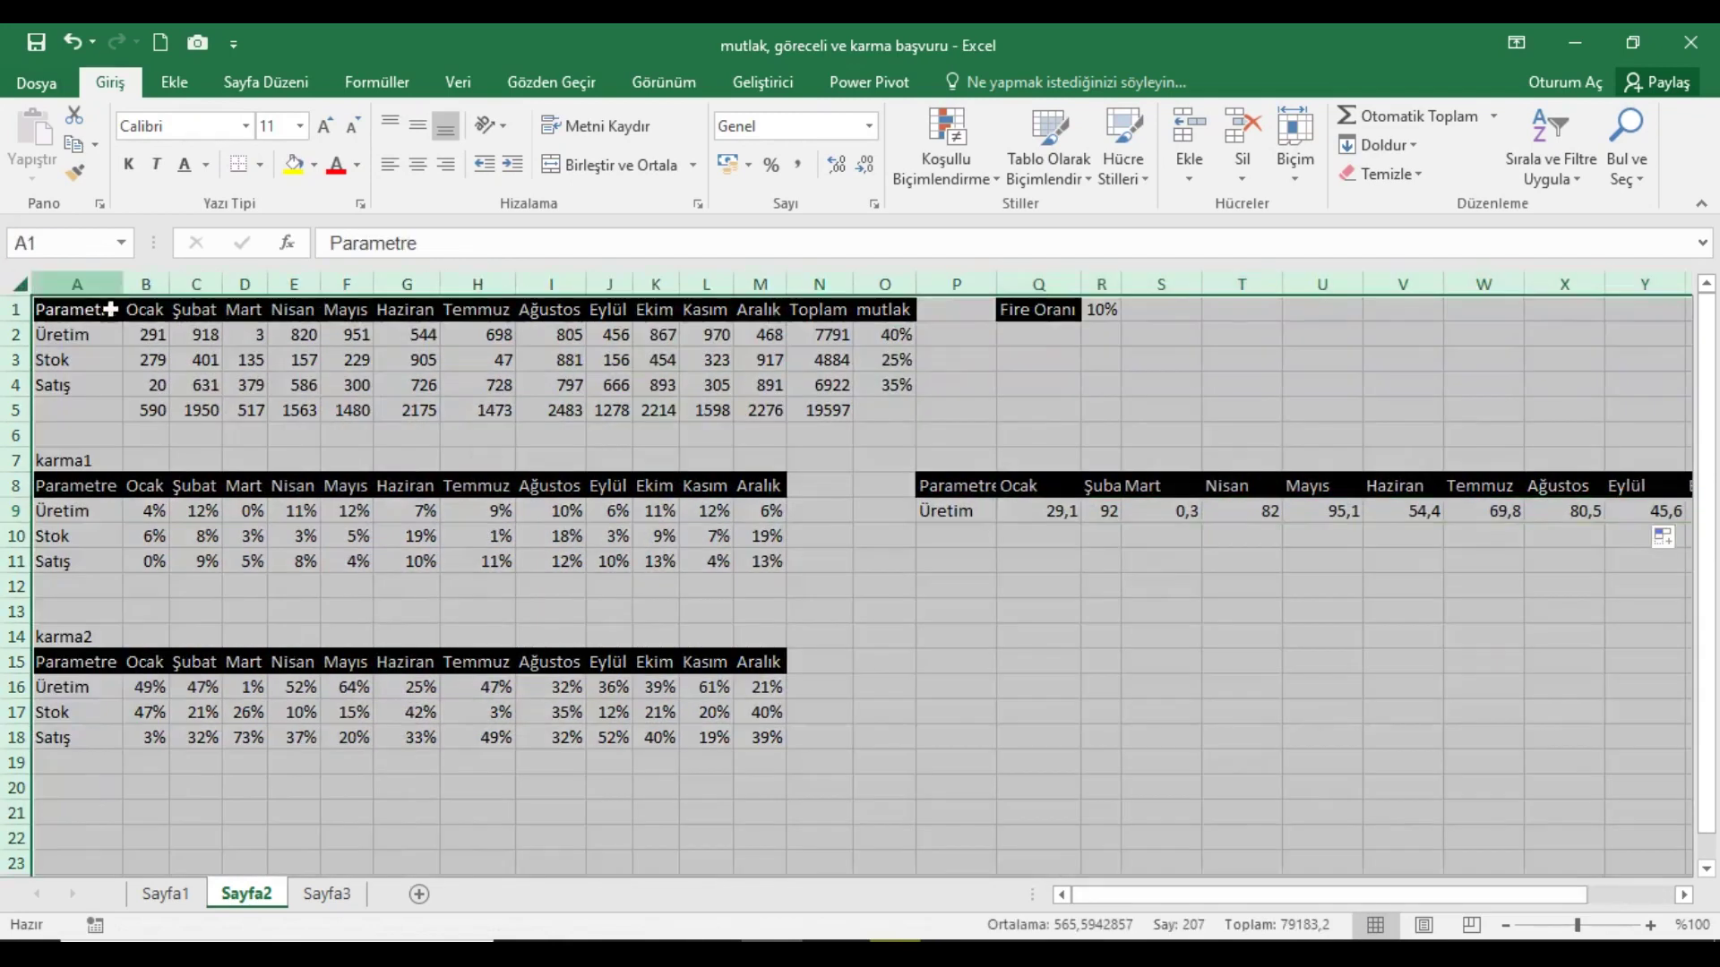
double_click(123, 284)
- Verify the copied formulas in W9 and AA9 still reference the fixed $R$1 rate
click(1425, 517)
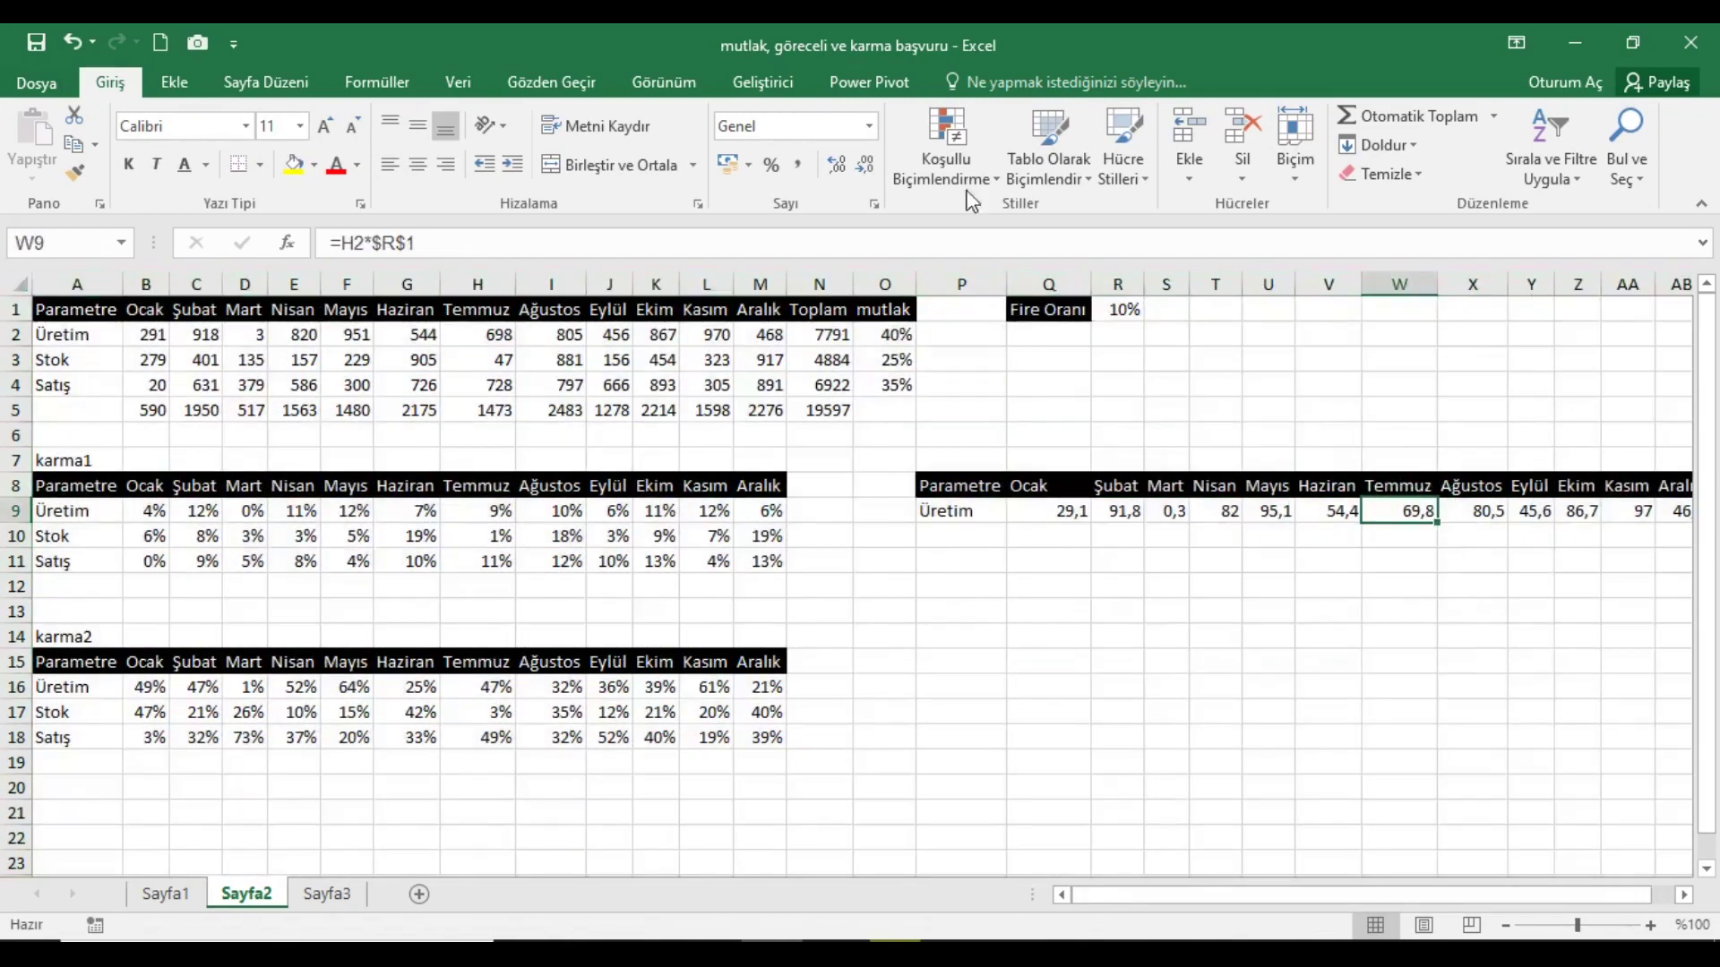
click(490, 259)
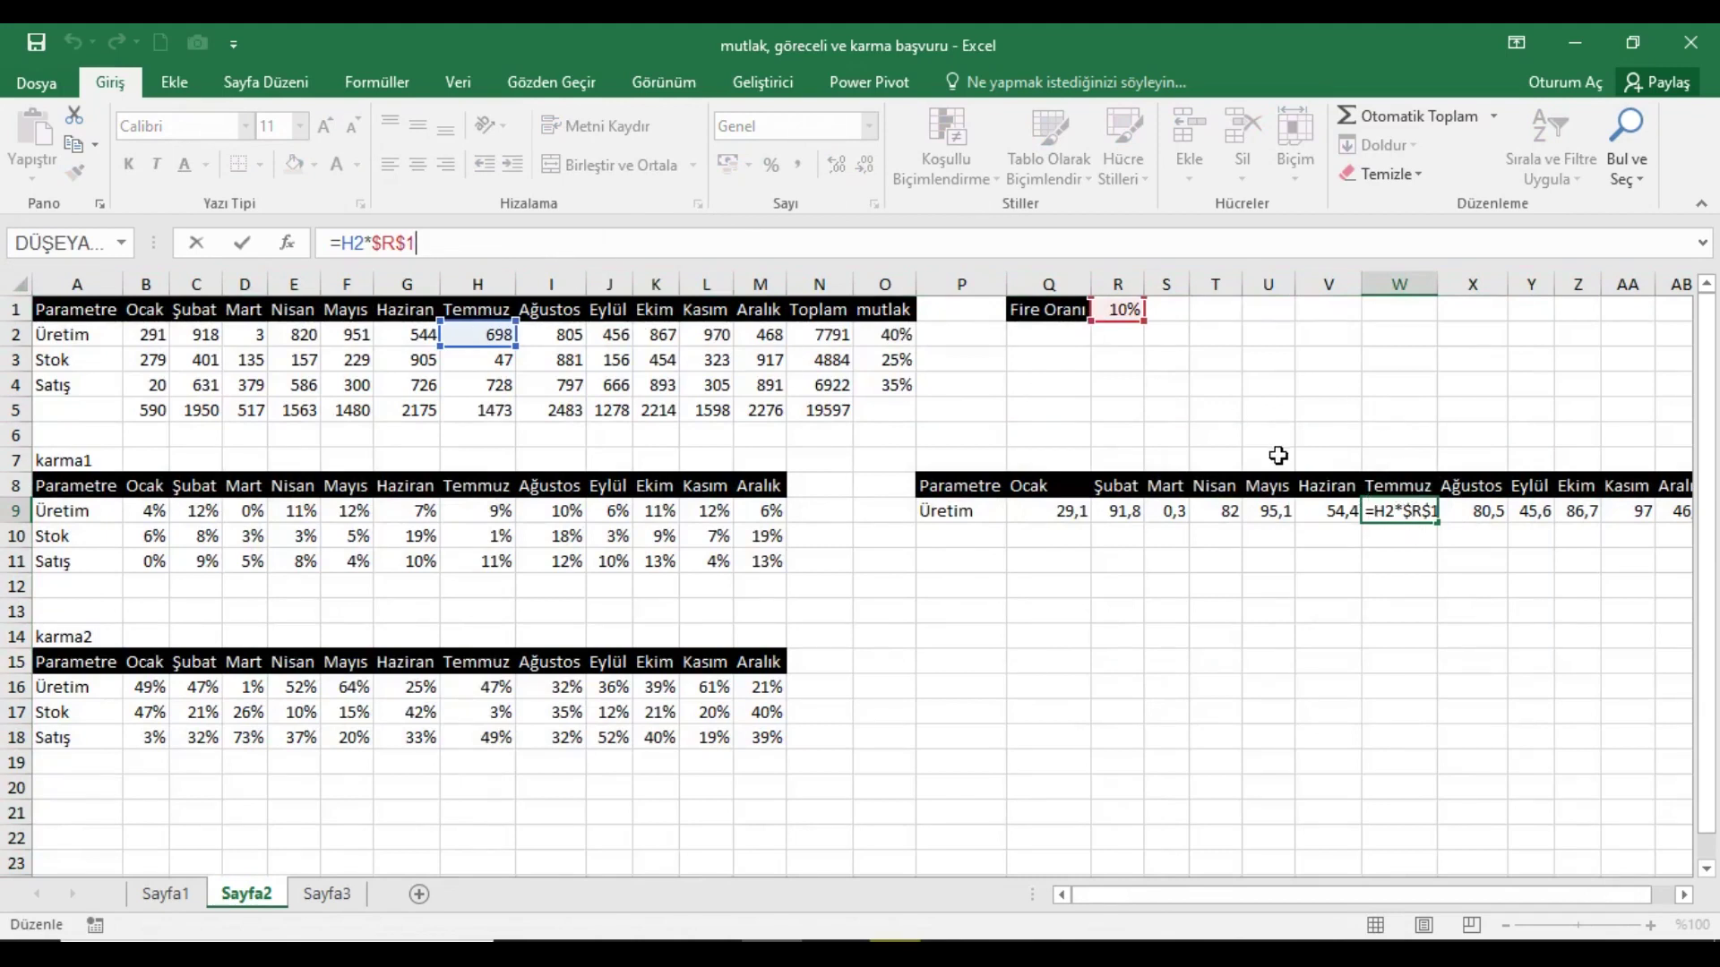
key(Return)
key(Up)
key(Right)
key(Right)
key(Right)
key(Right)
key(Right)
key(Left)
click(479, 245)
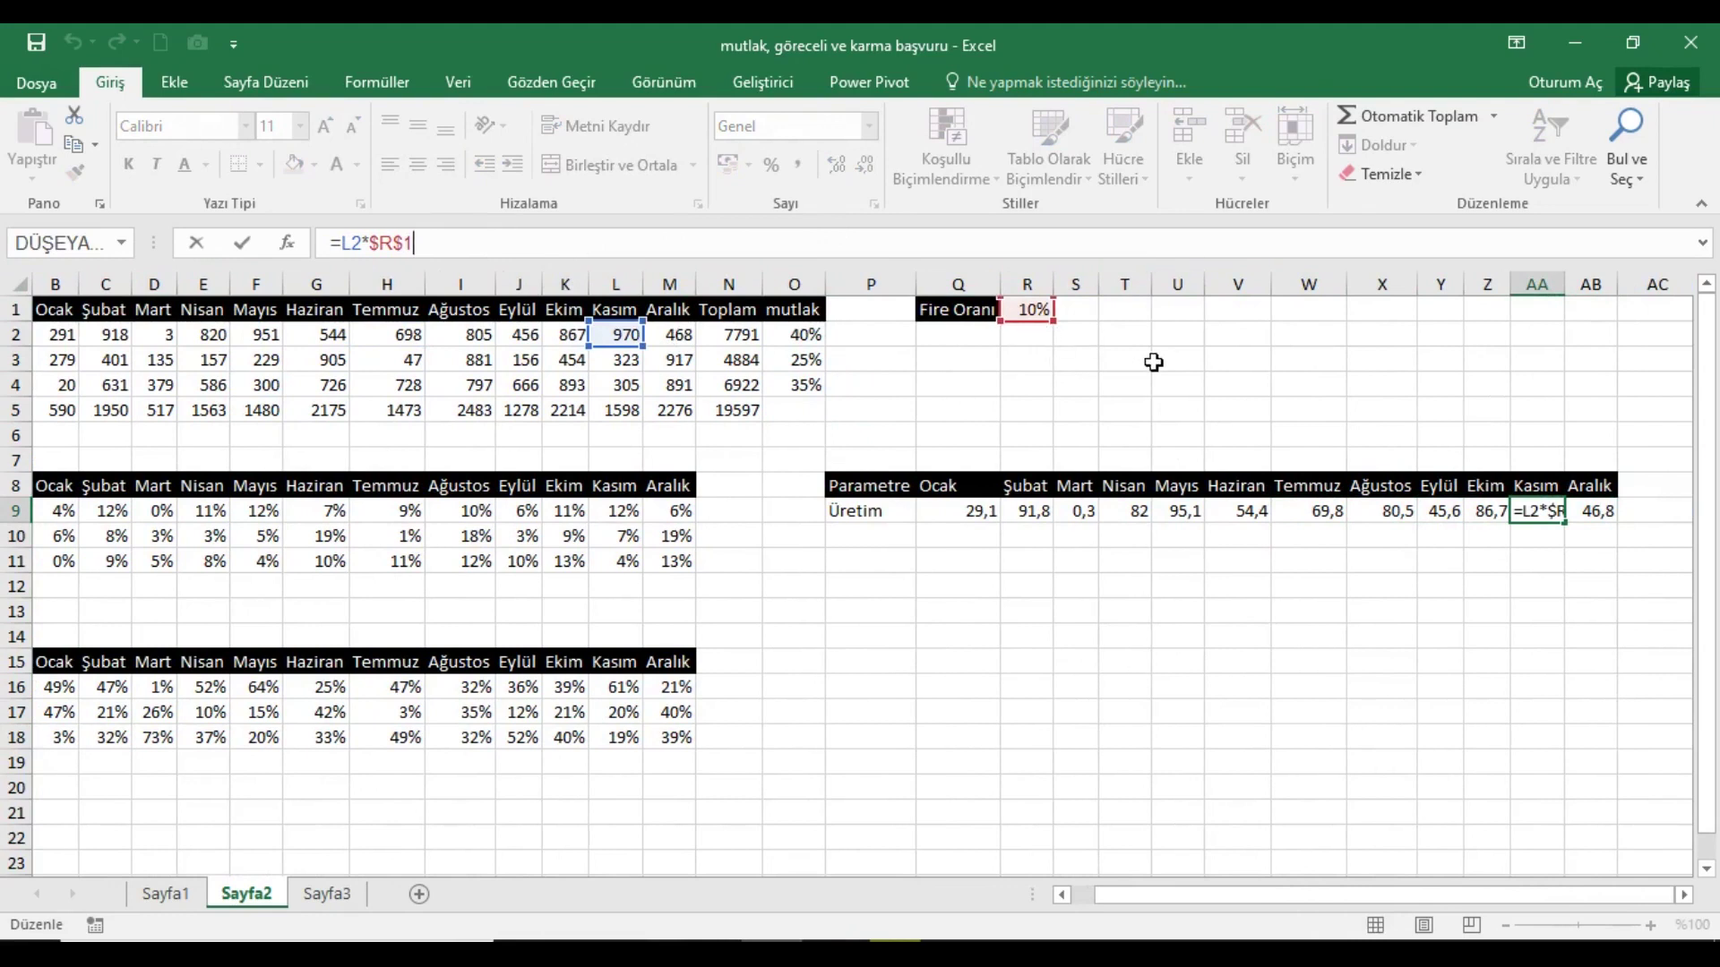
key(Return)
key(Up)
key(Left)
key(Left)
key(Left)
key(Left)
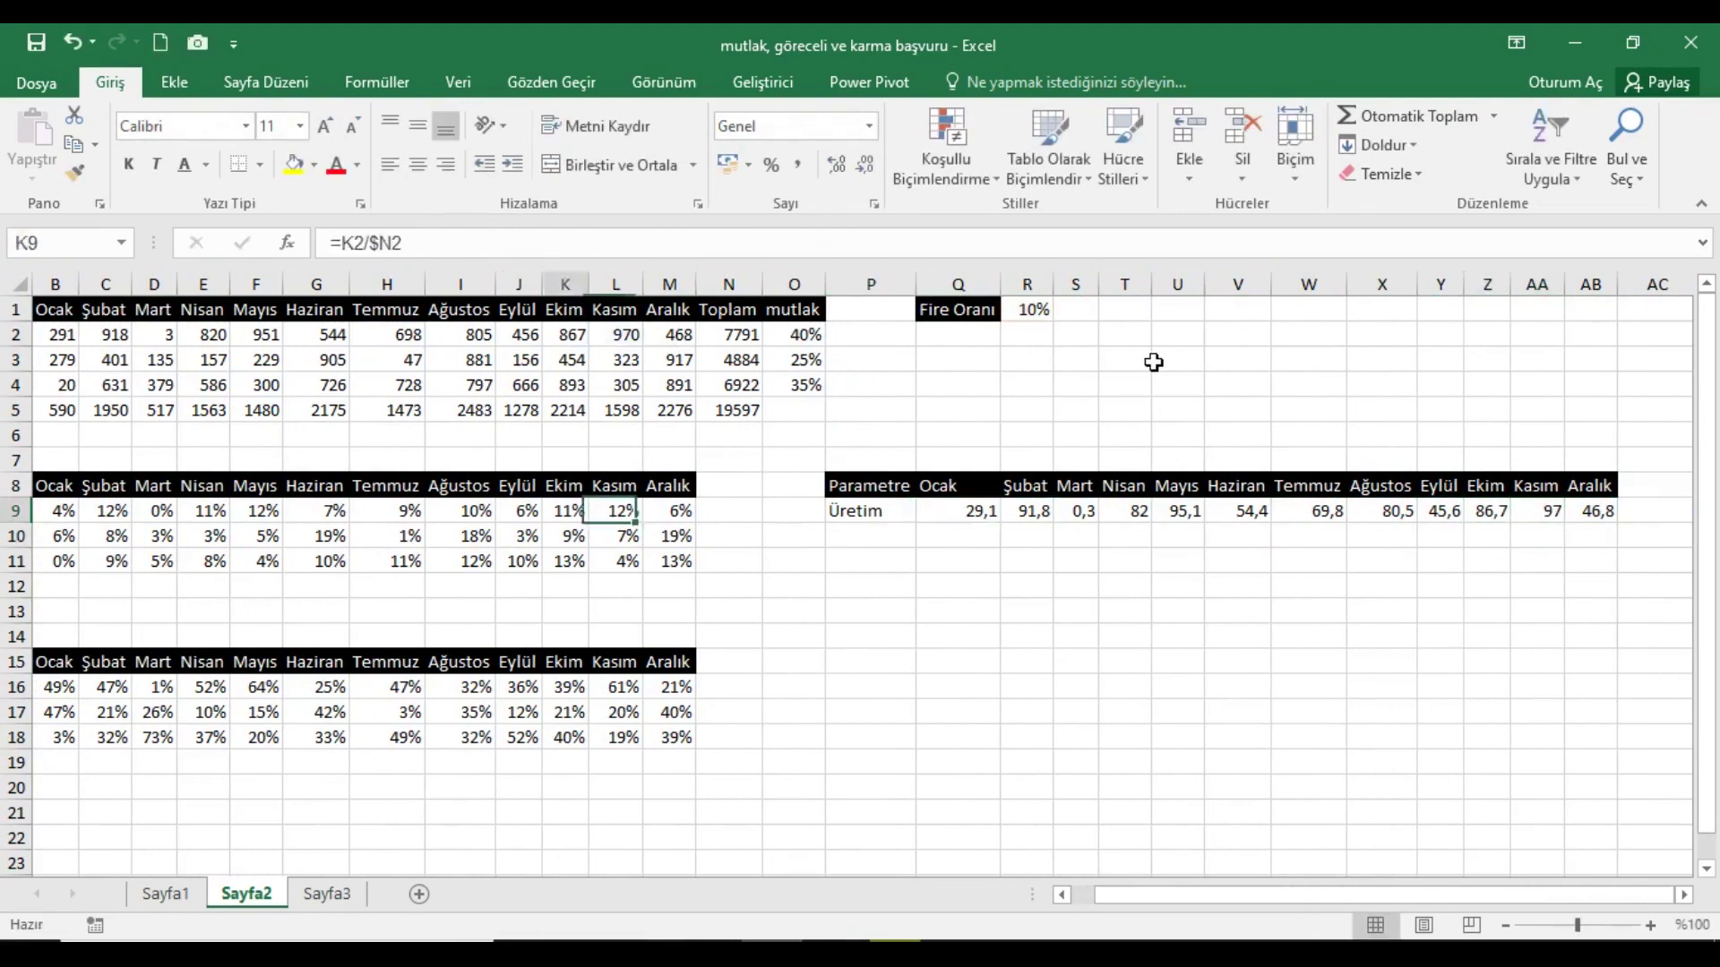
key(Left)
key(Left)
key(Left)
key(Up)
key(Up)
key(Up)
key(Up)
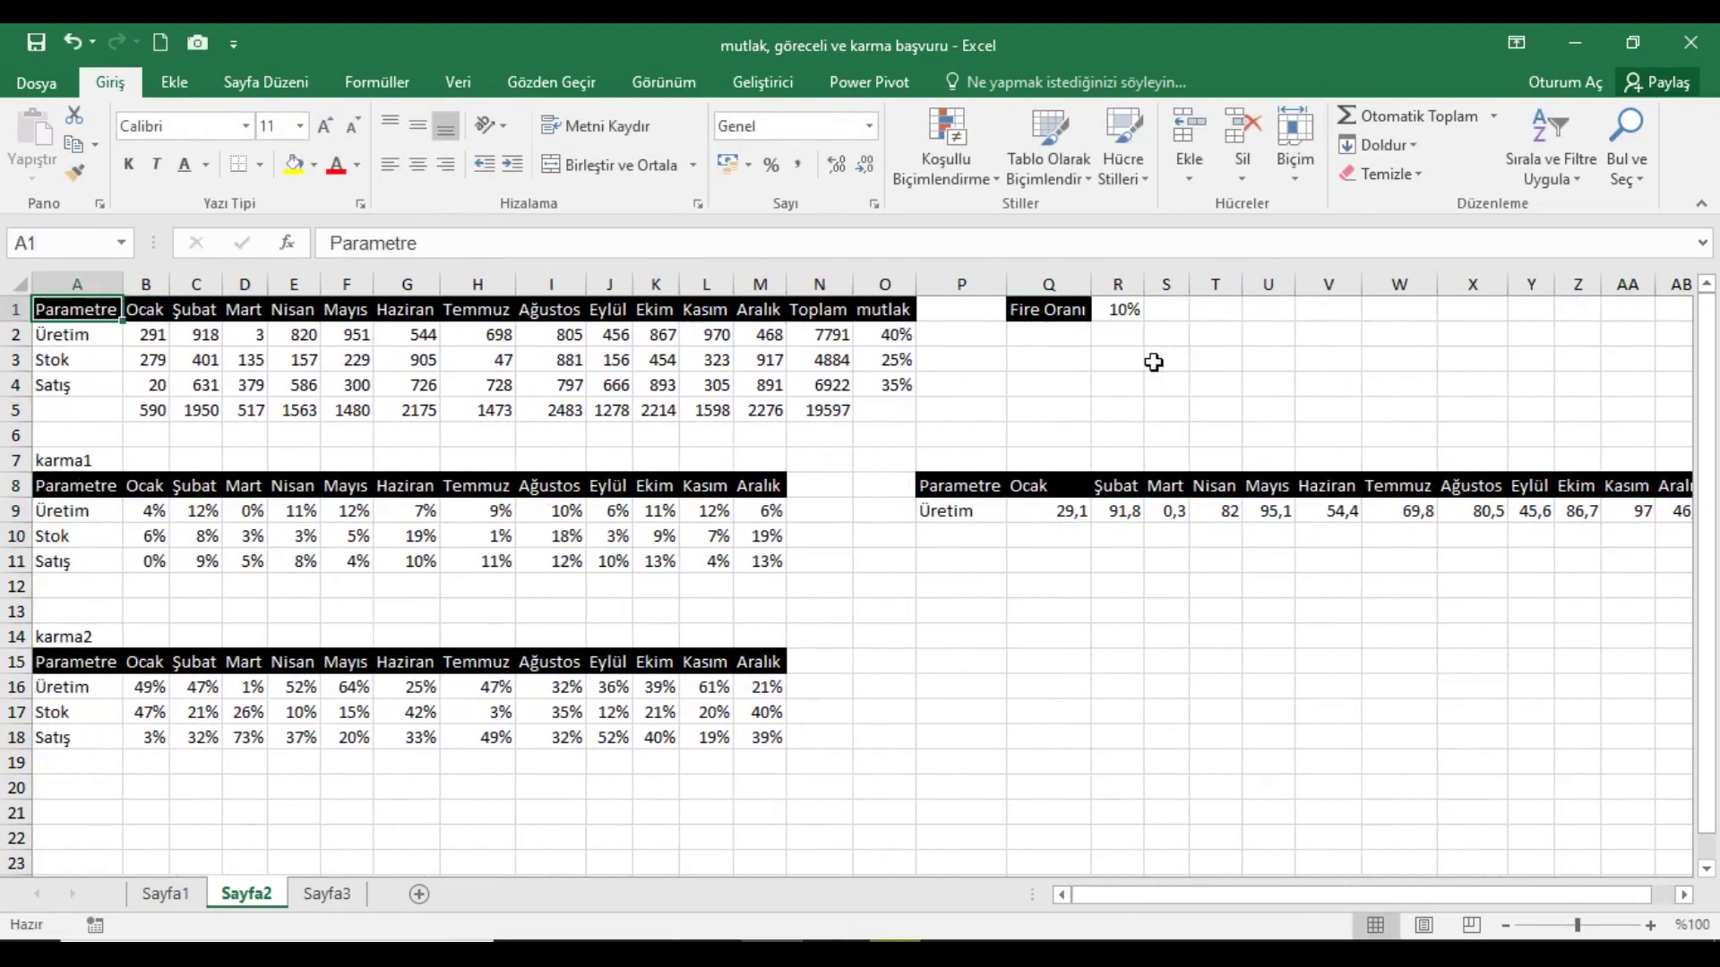